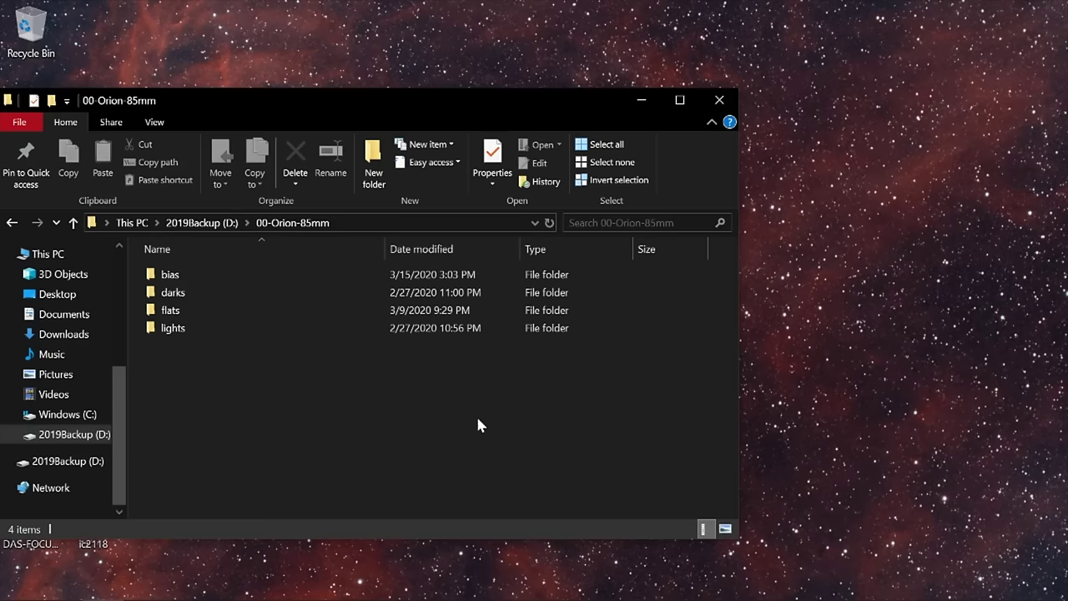
Step: Launch DeepSkyStacker
mouse_move(183, 331)
mouse_move(651, 594)
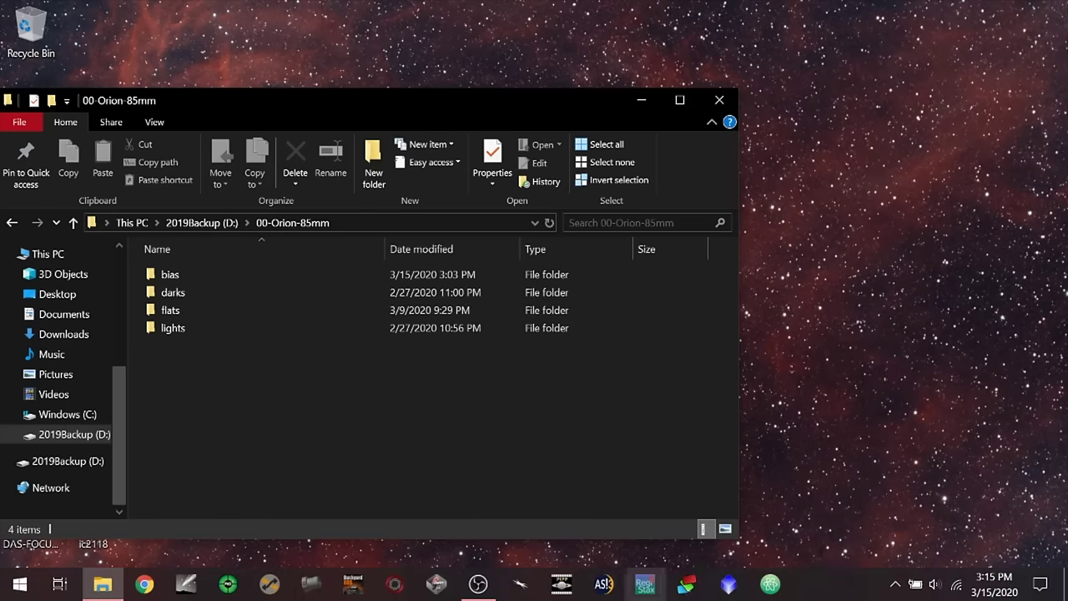
click(689, 584)
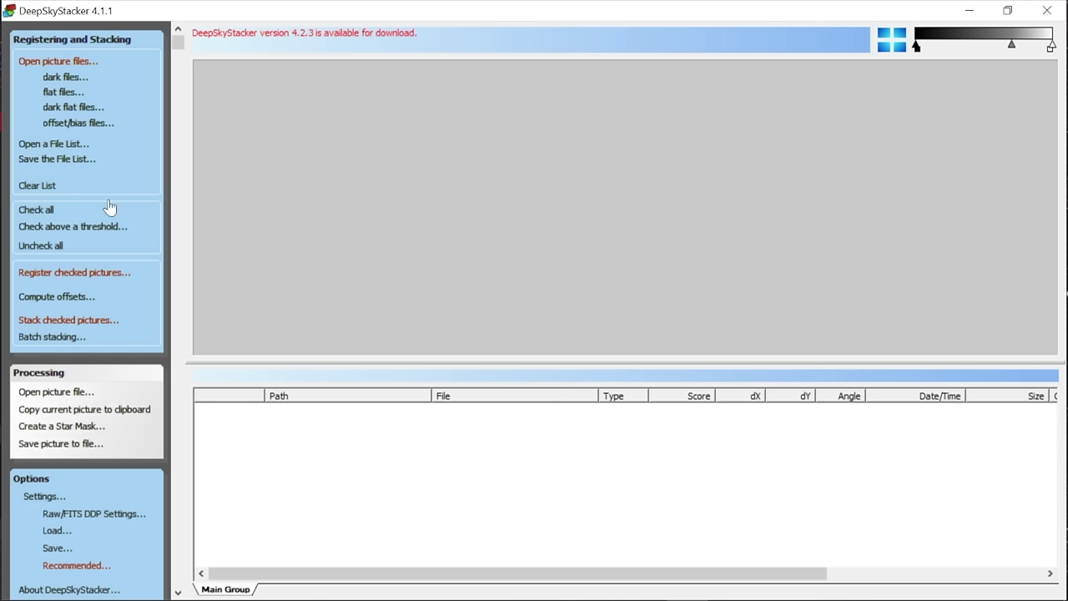
Step: Load all light frames from the lights folder of 00-Orion-85mm on drive D: and check every picture in the list
click(71, 64)
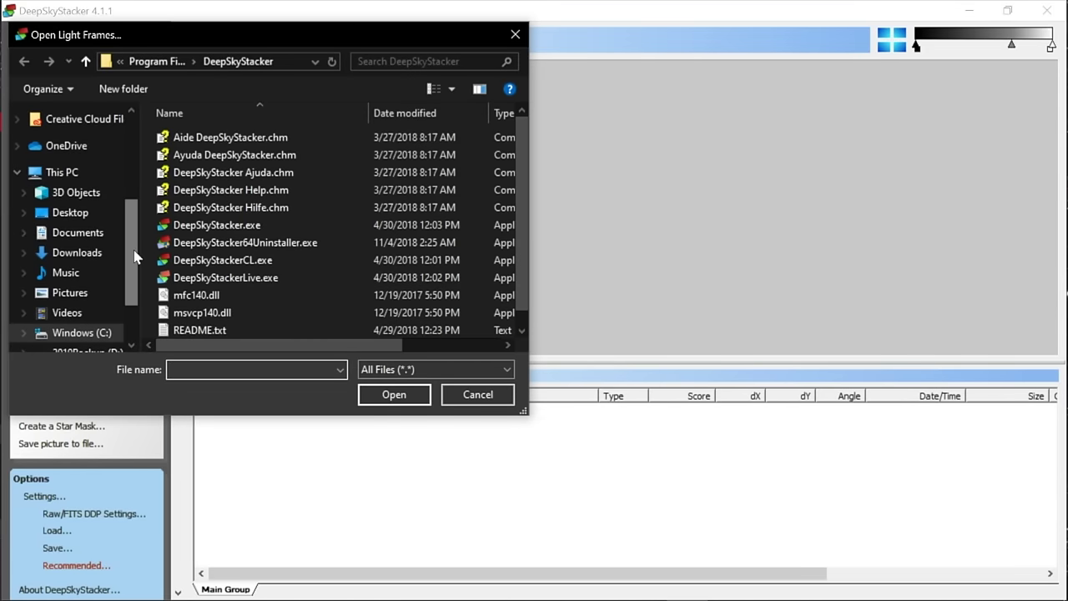
drag(137, 254, 136, 303)
click(83, 273)
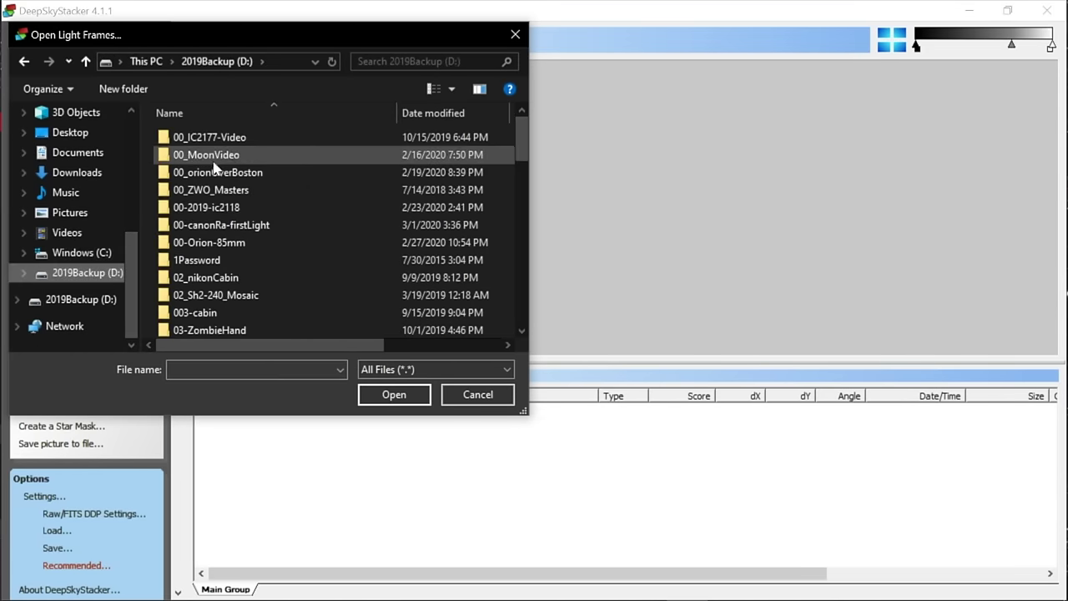
double_click(201, 242)
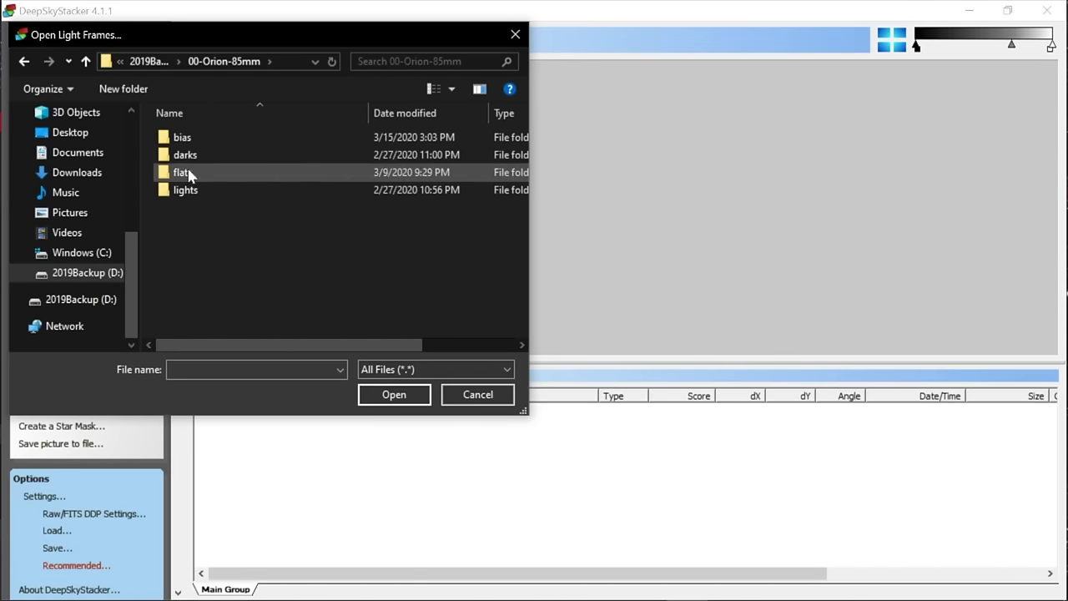
click(187, 191)
double_click(187, 191)
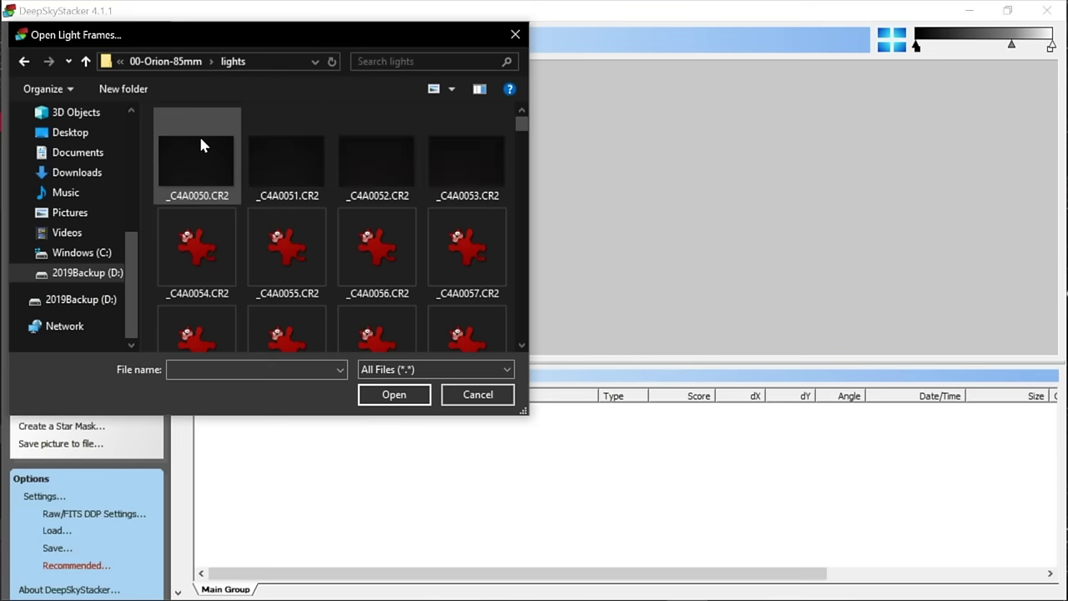
click(206, 139)
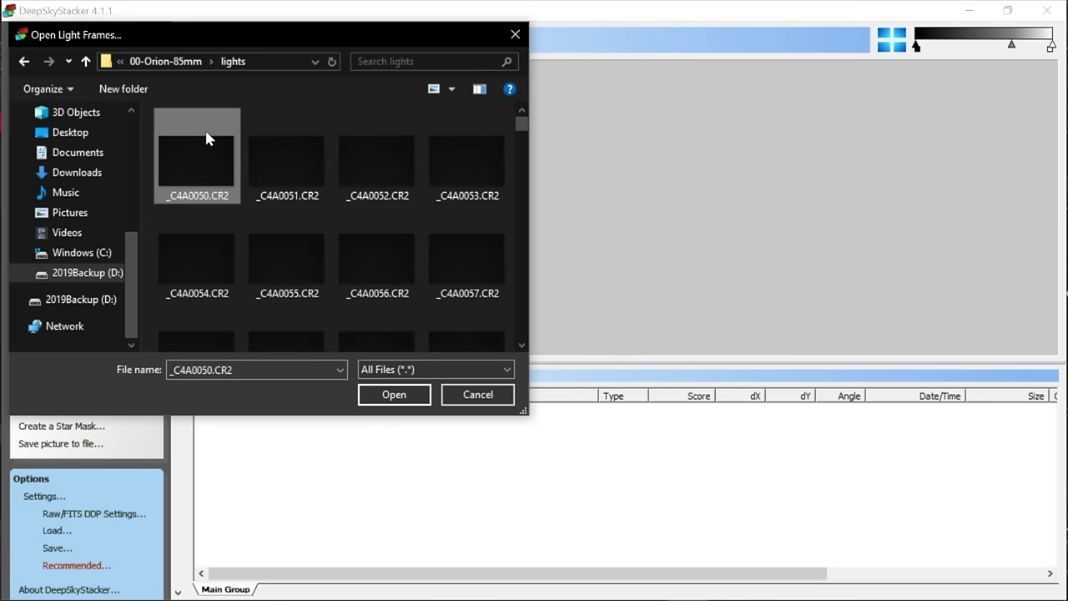
key(ctrl+a)
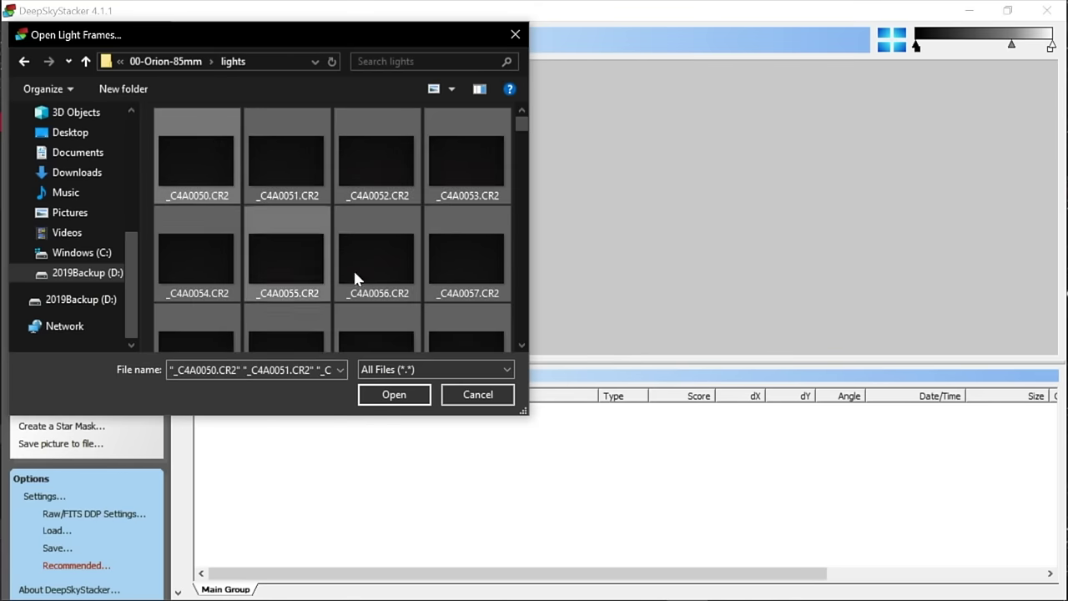
click(396, 395)
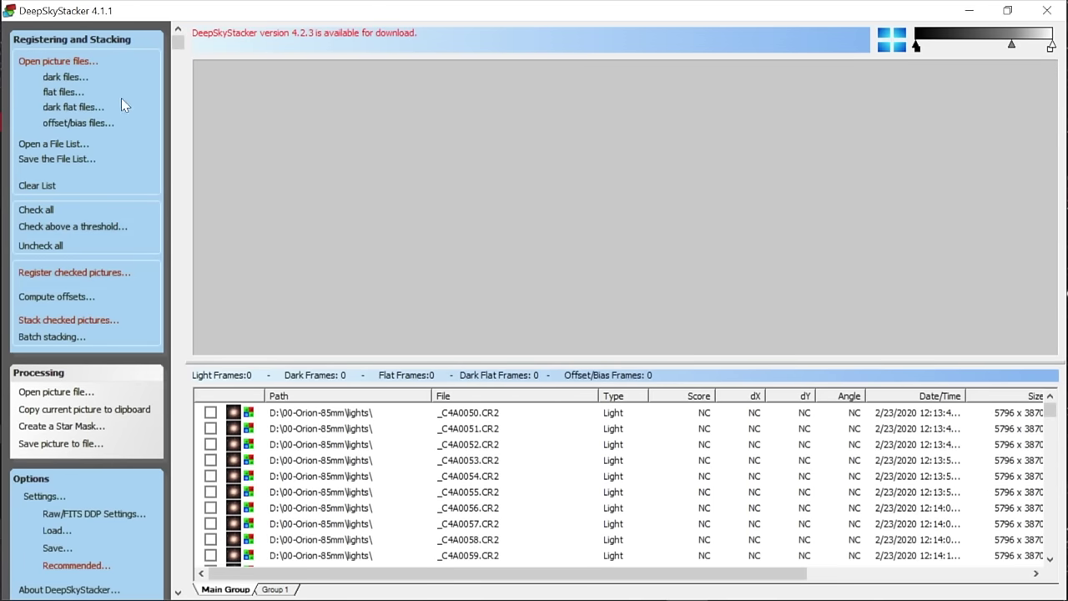
click(49, 212)
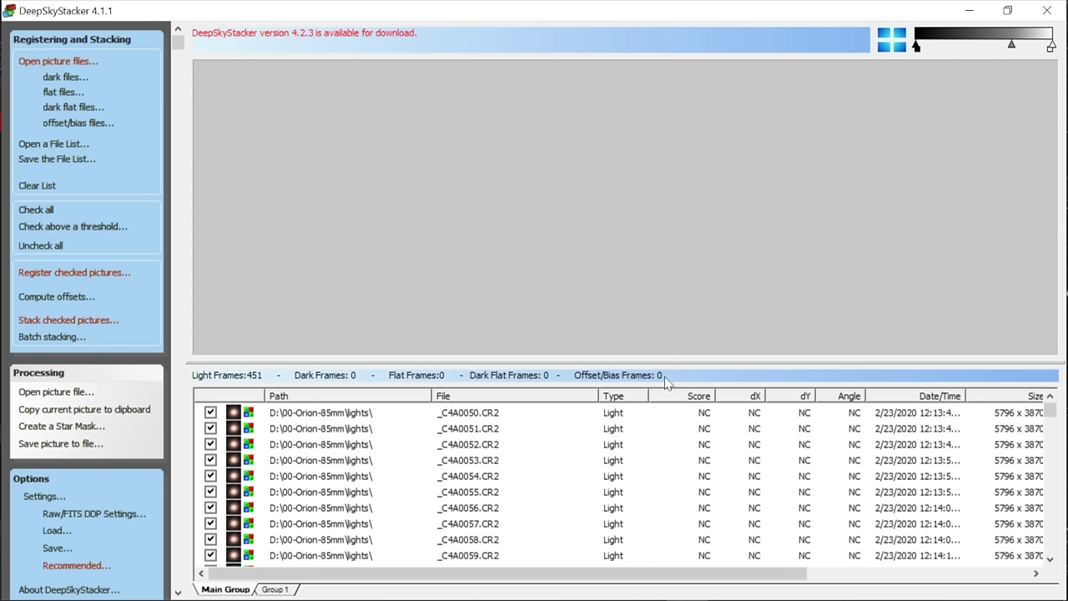
drag(1051, 409, 1064, 335)
Step: Add all dark frames from the darks folder of 00-Orion-85mm
click(64, 79)
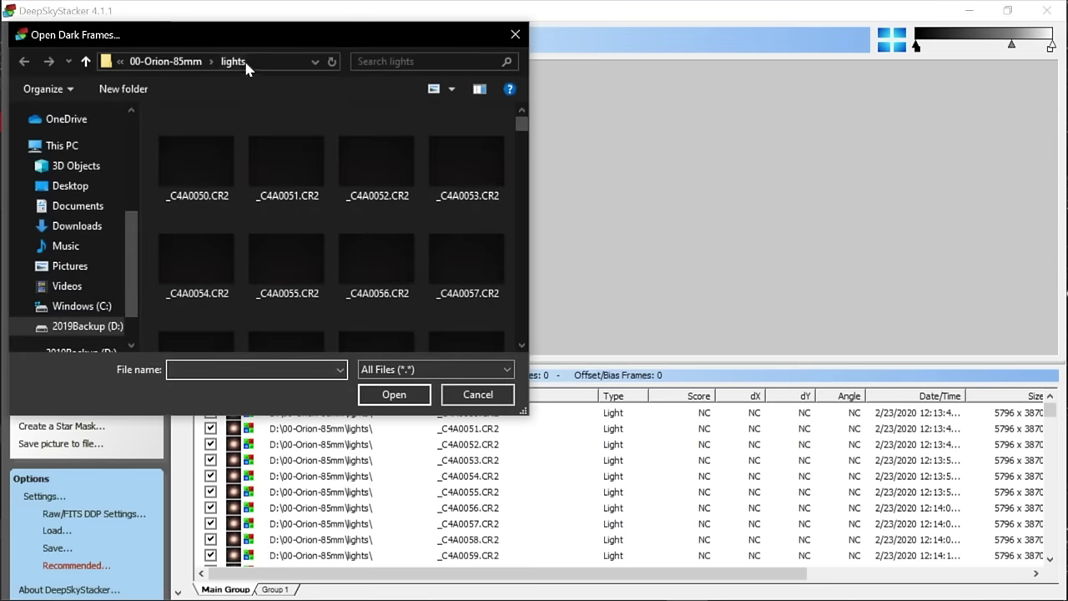
click(185, 67)
click(189, 158)
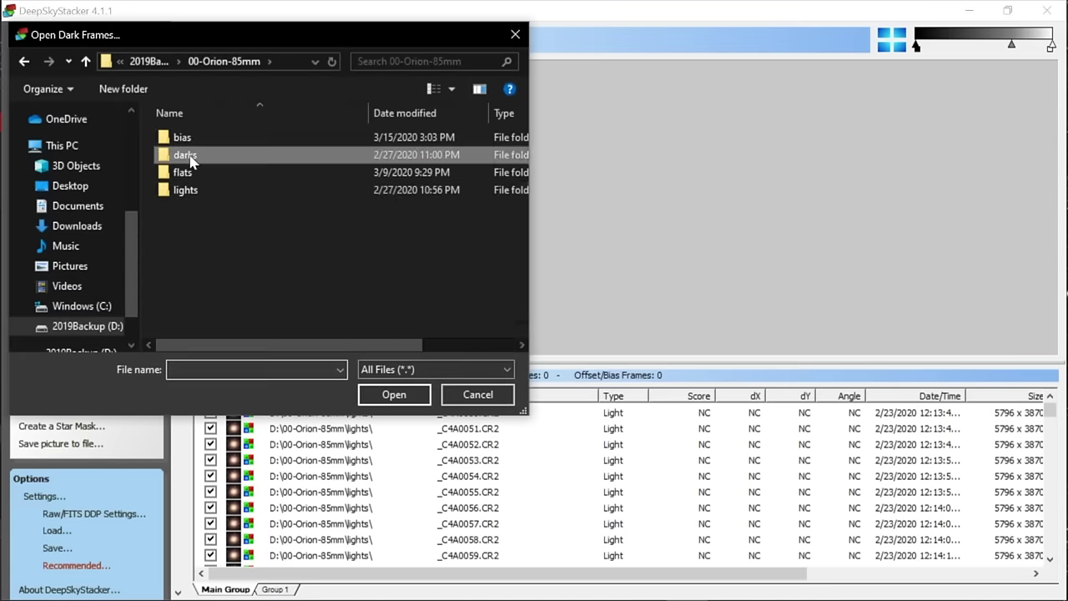
double_click(188, 157)
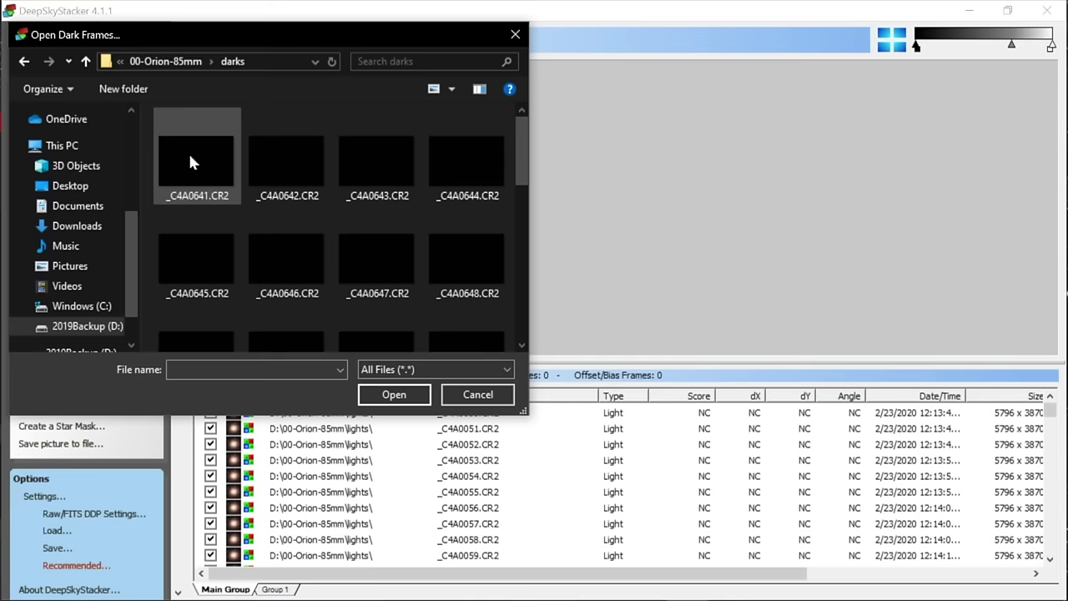
click(218, 126)
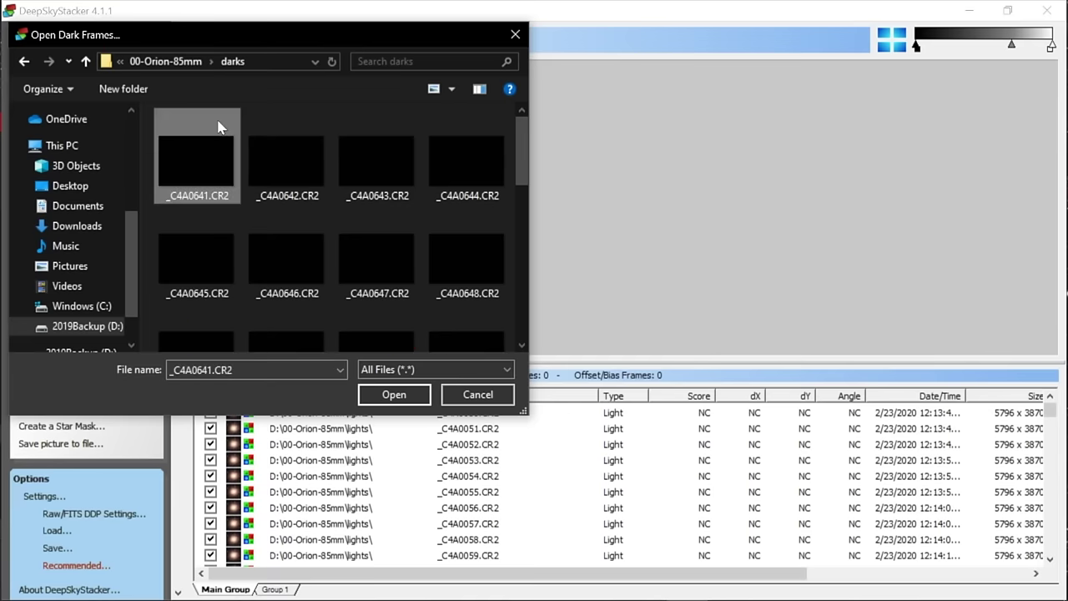
key(ctrl+a)
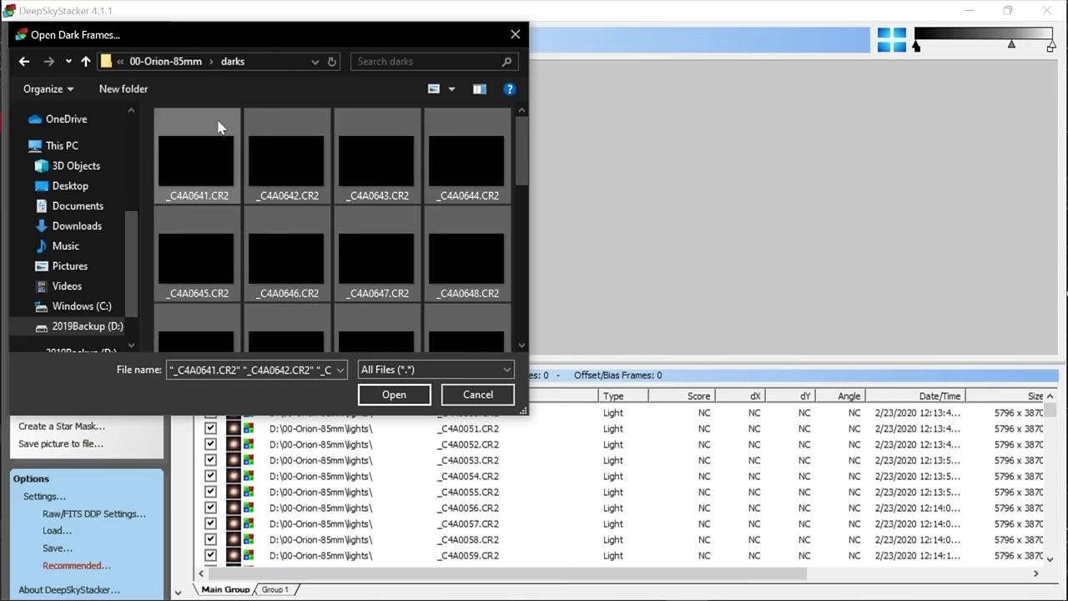
click(380, 400)
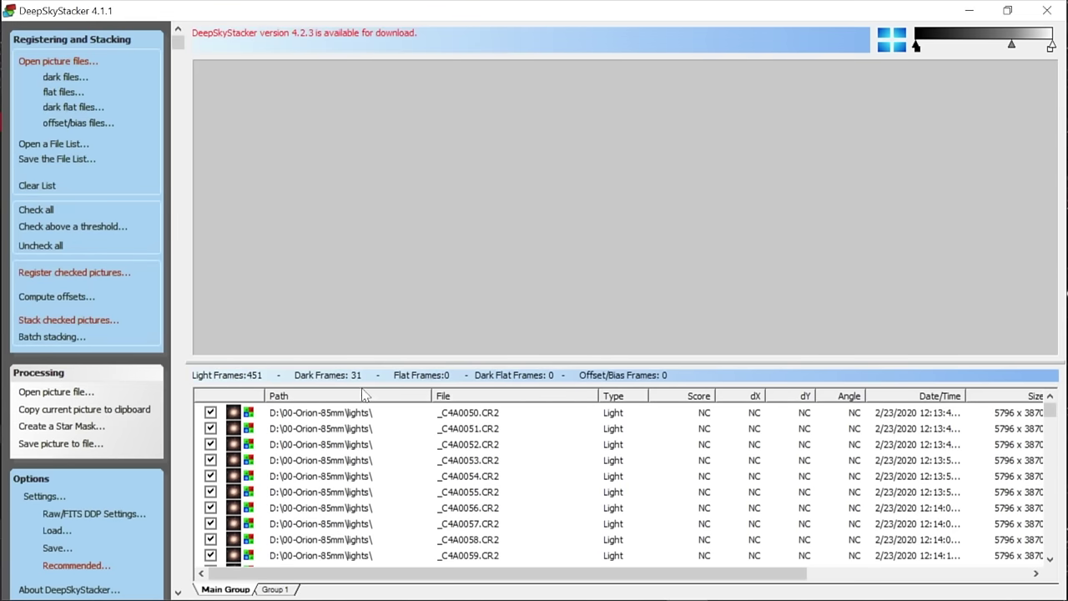
Step: Add all flat frames from the flats folder of 00-Orion-85mm
click(53, 93)
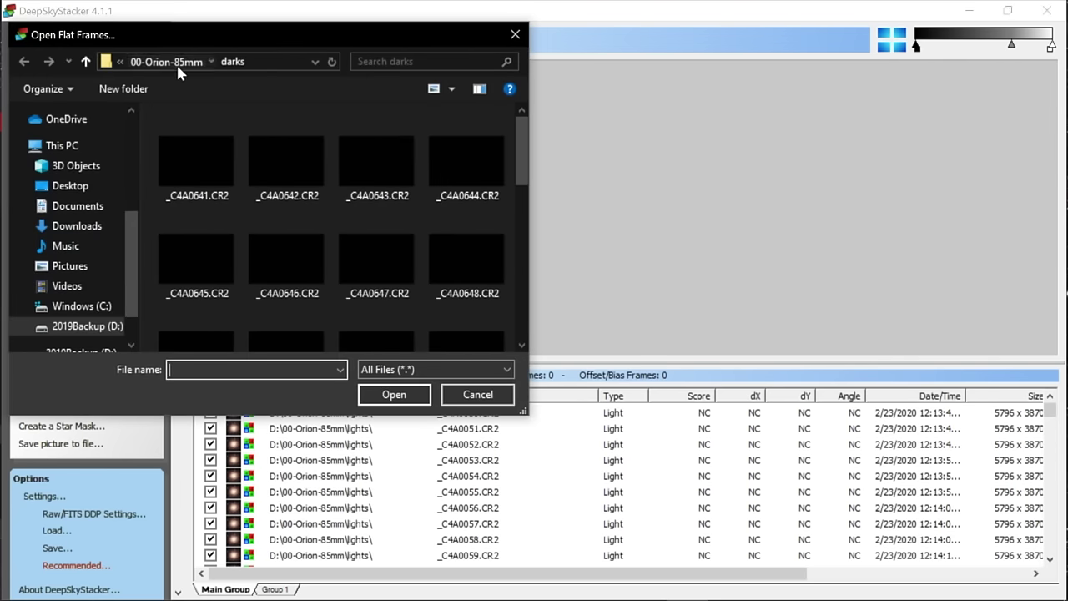
click(176, 63)
click(187, 177)
double_click(202, 172)
click(213, 118)
key(ctrl+a)
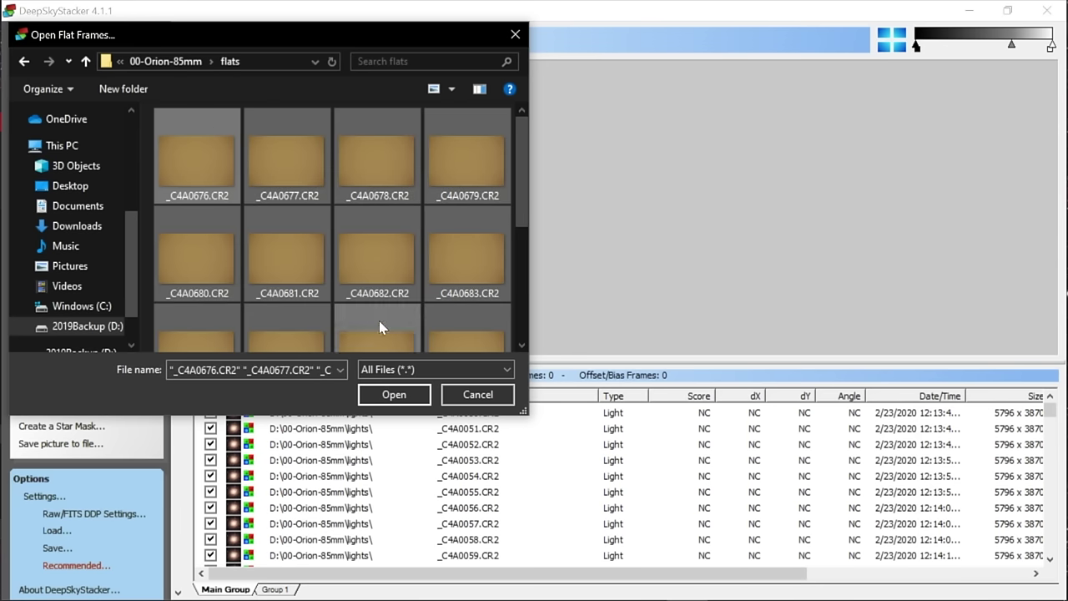
click(395, 400)
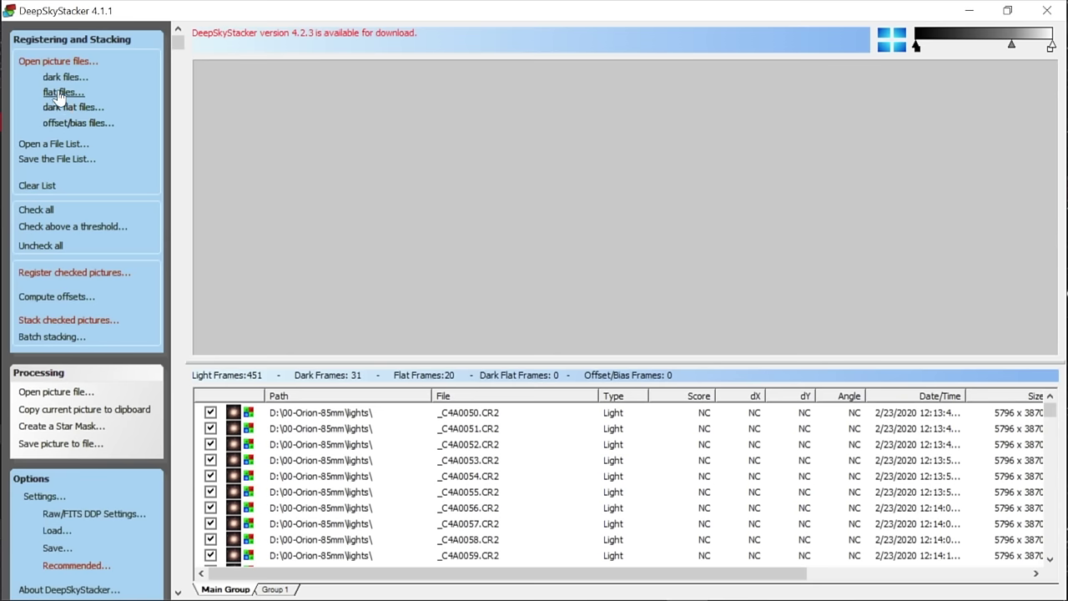
Step: Add all offset/bias frames from the bias folder of 00-Orion-85mm
click(87, 126)
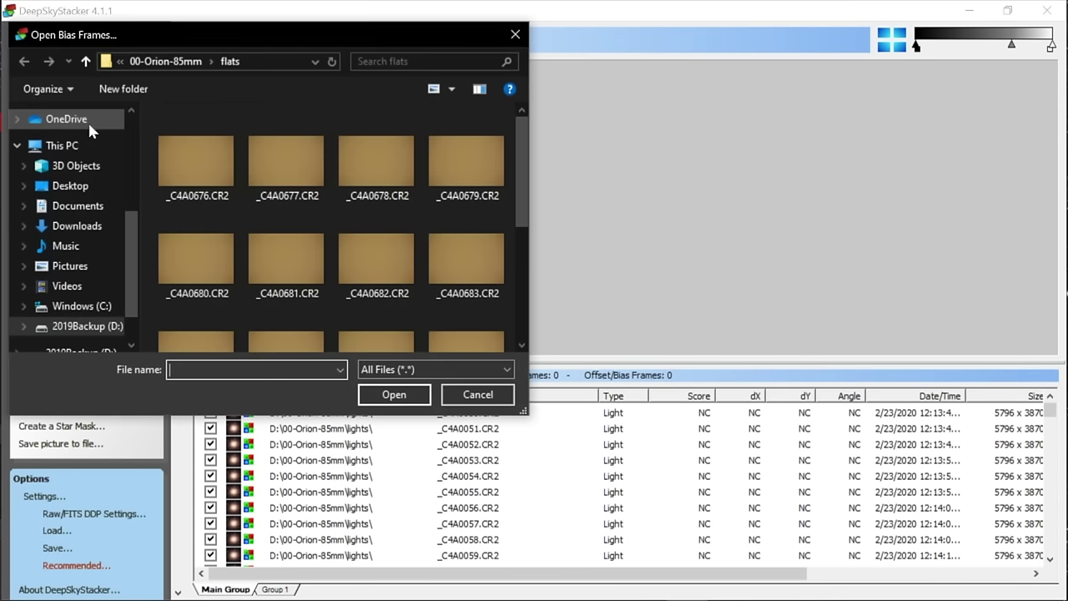
click(193, 63)
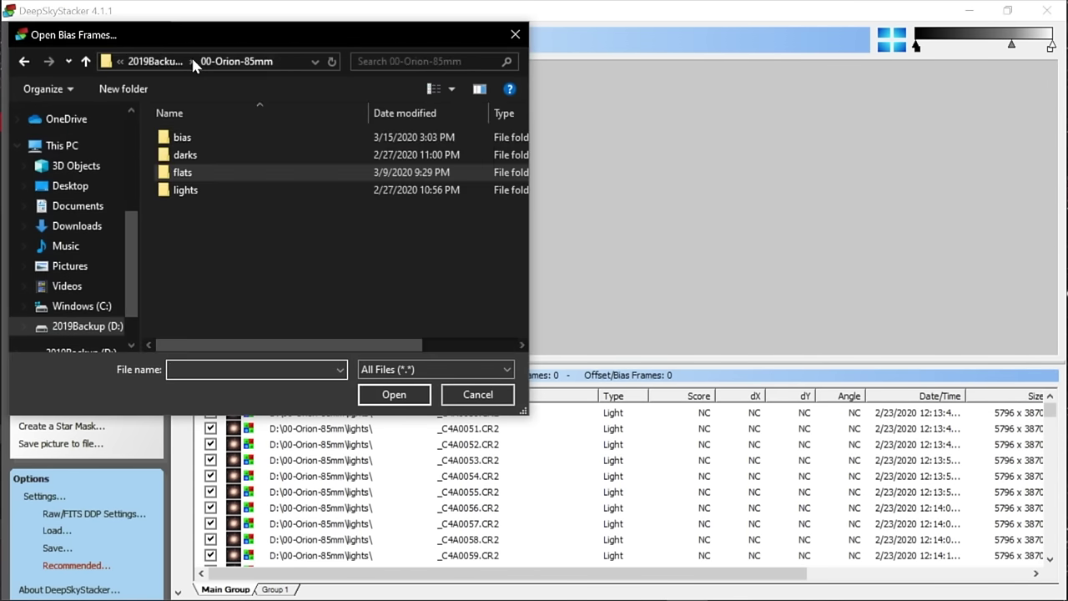
double_click(193, 140)
click(185, 151)
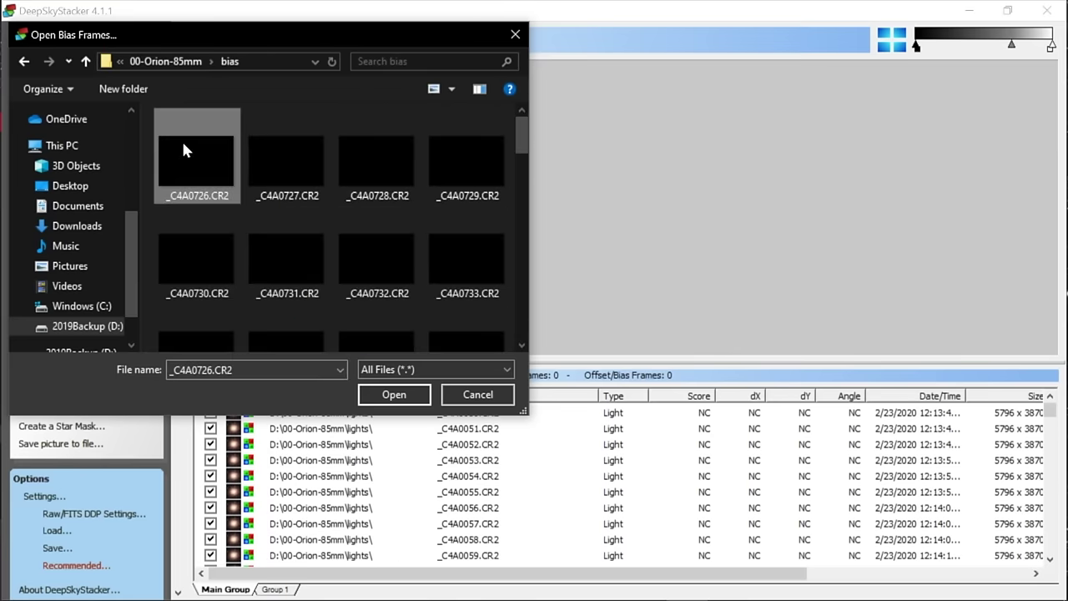
key(ctrl+a)
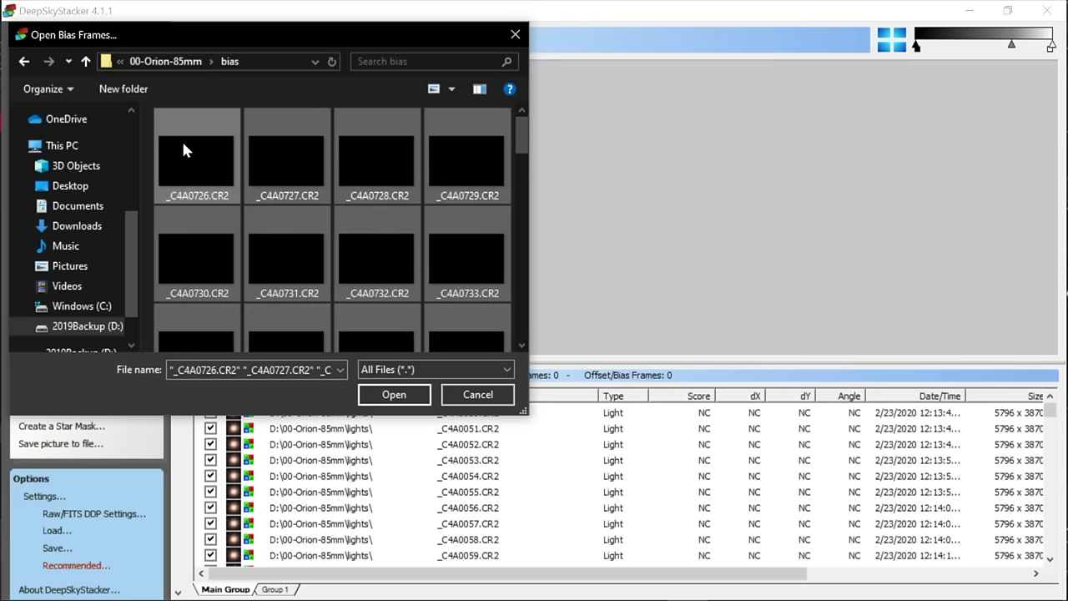
click(406, 396)
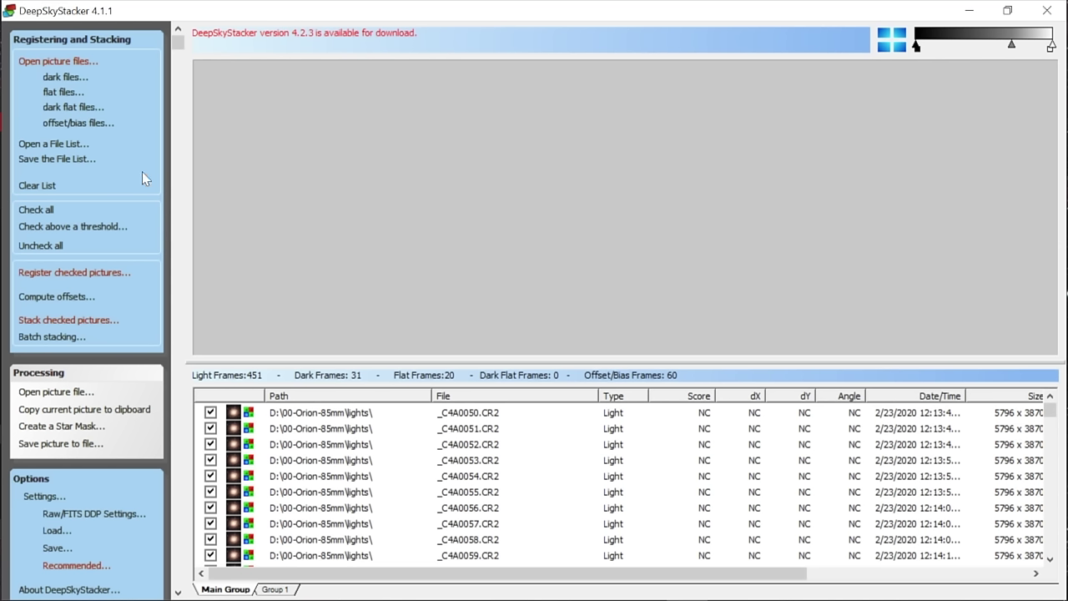
Step: Open the register settings for the checked pictures, review the options, and compute the number of detected stars at the 20% threshold
click(75, 272)
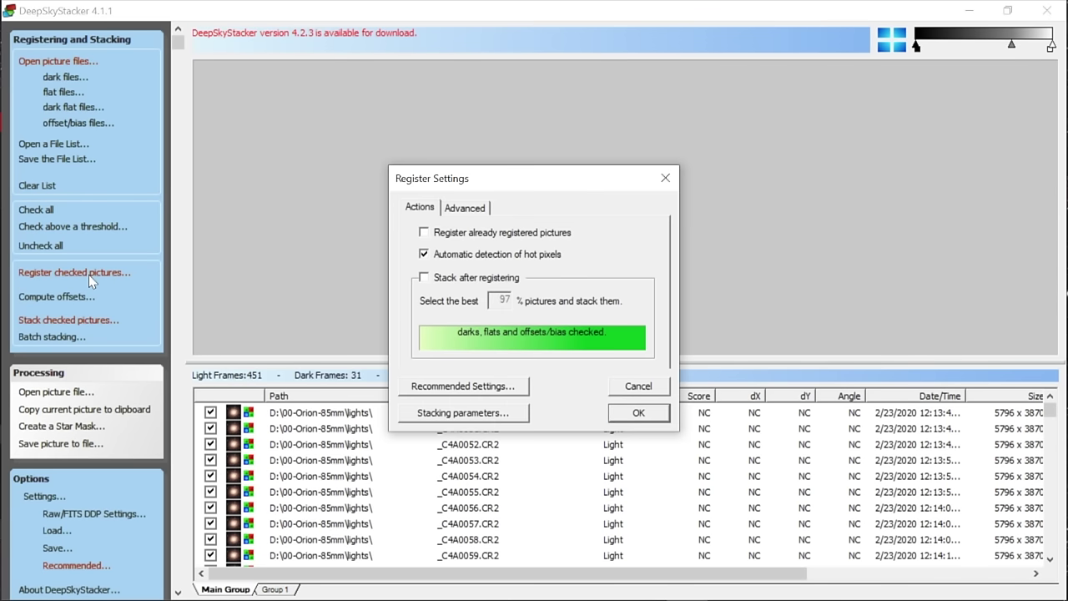
click(466, 210)
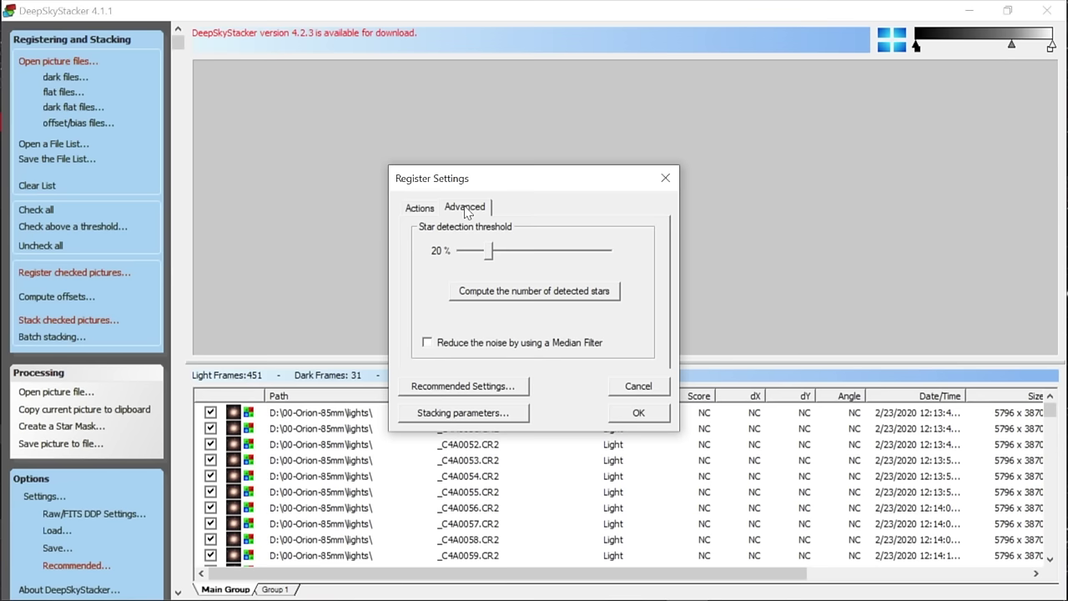
click(426, 210)
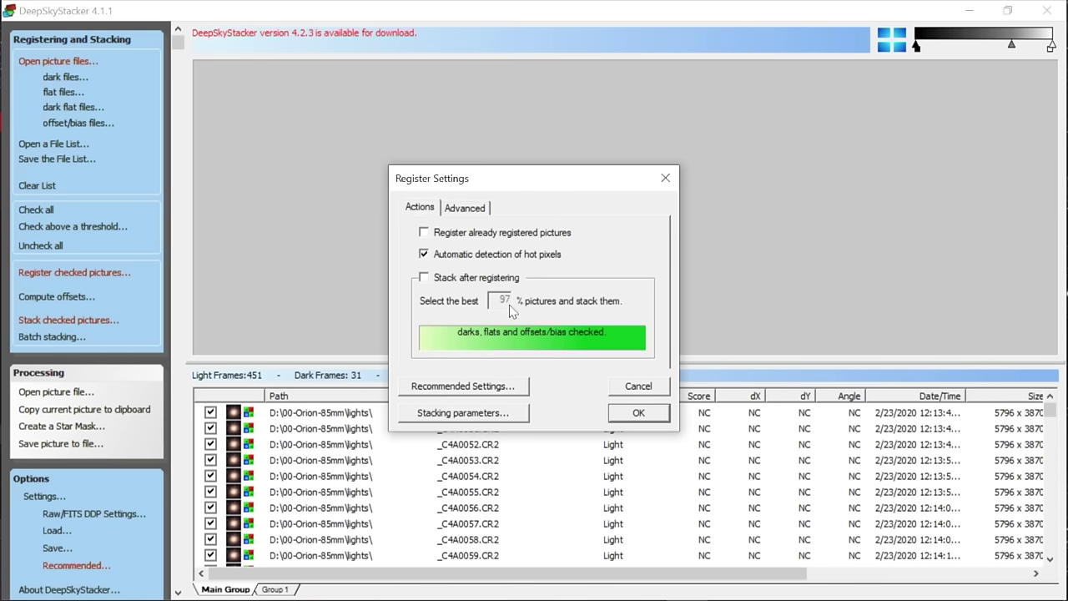
click(463, 207)
click(421, 210)
click(470, 210)
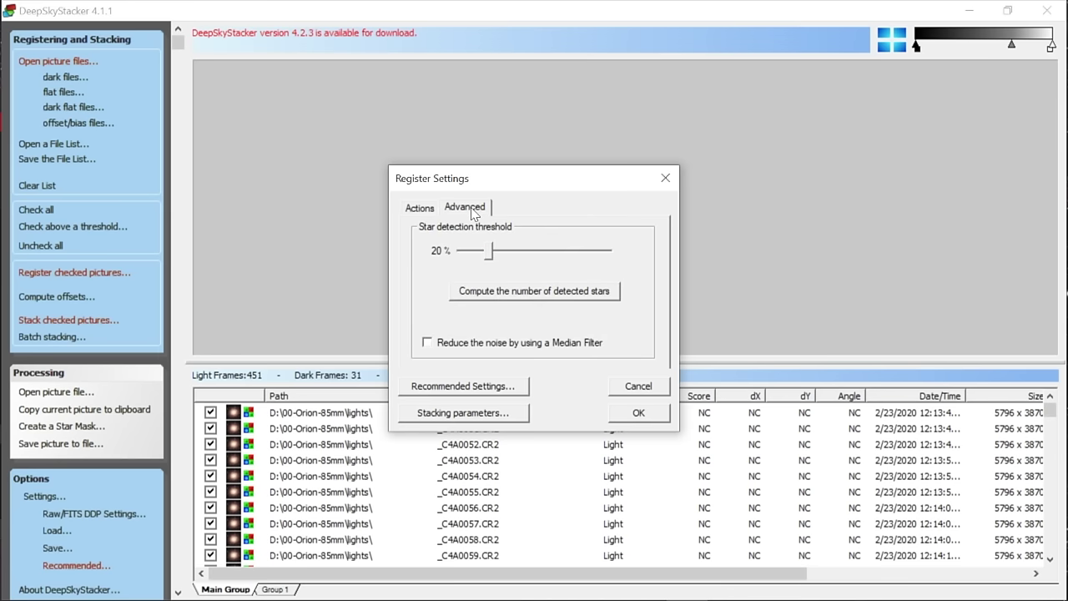
click(494, 292)
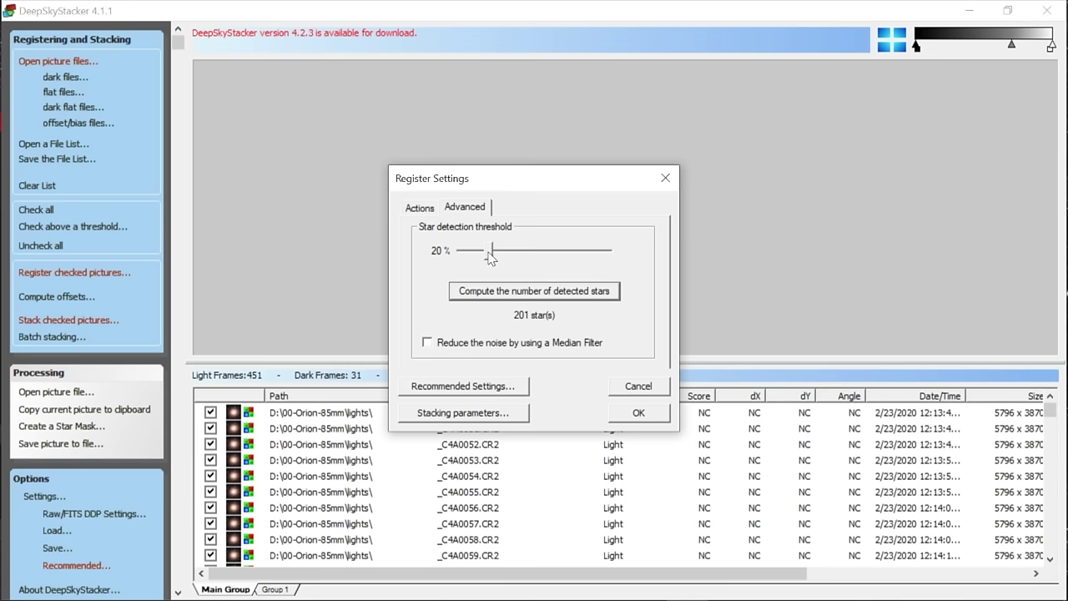
Step: Test a higher star detection threshold, set it to 15%, and compute the number of detected stars again
drag(489, 258, 504, 262)
click(535, 291)
drag(506, 261, 480, 255)
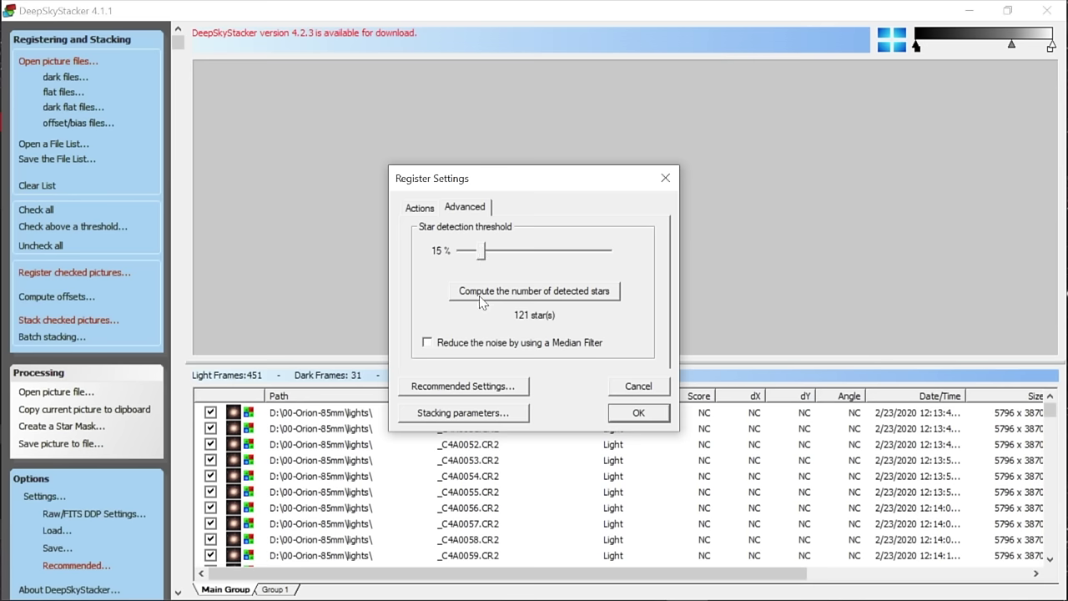
click(526, 297)
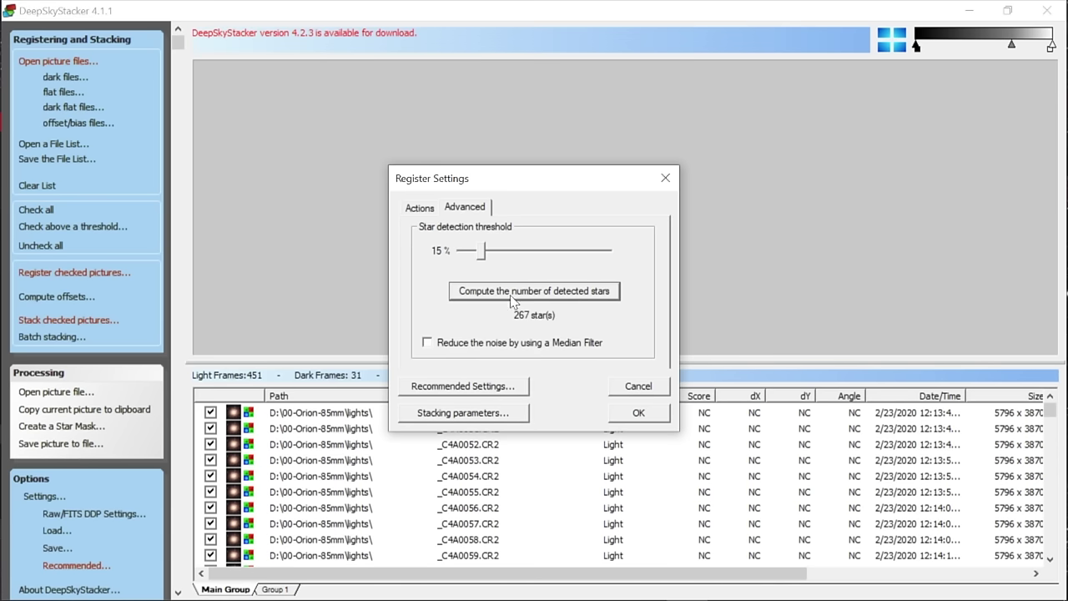
Step: Open the recommended settings and examine the suggested debayering, calibration and frame combination methods
click(421, 208)
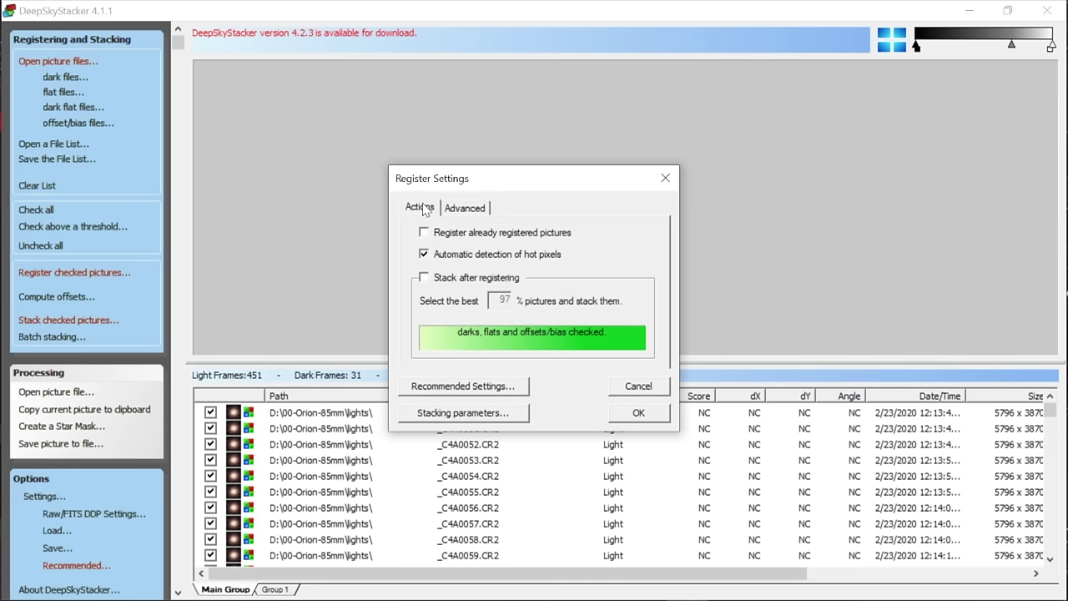
click(474, 386)
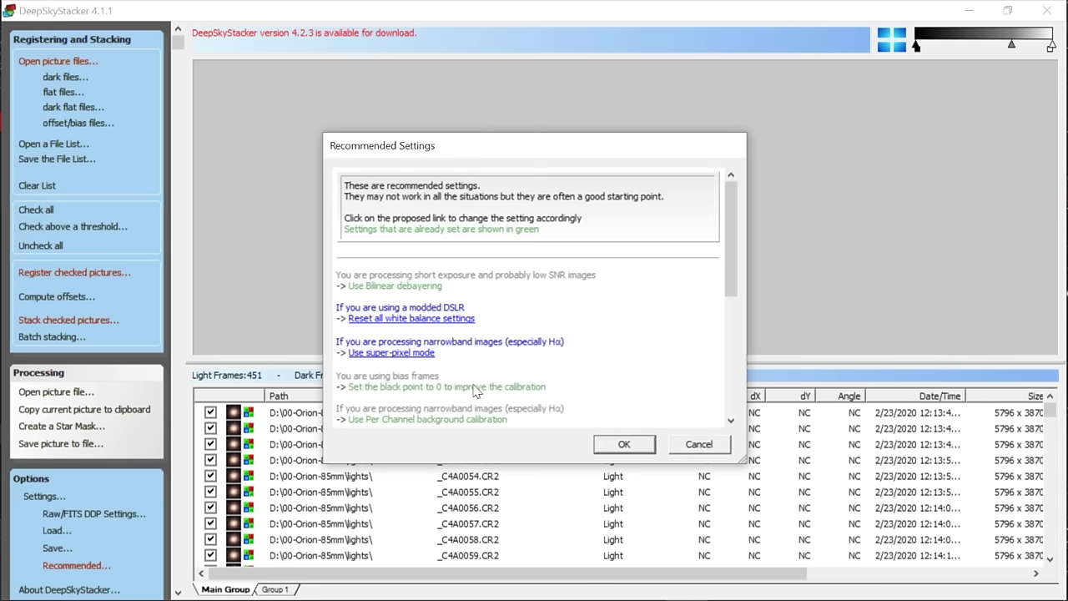
scroll(656, 264, down, 5)
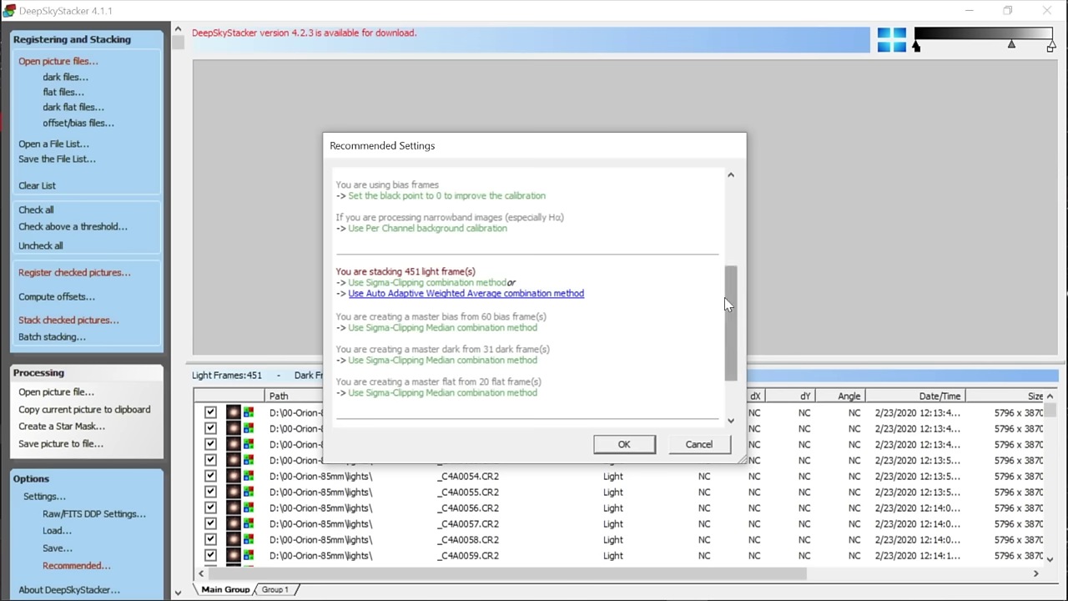
scroll(724, 297, down, 3)
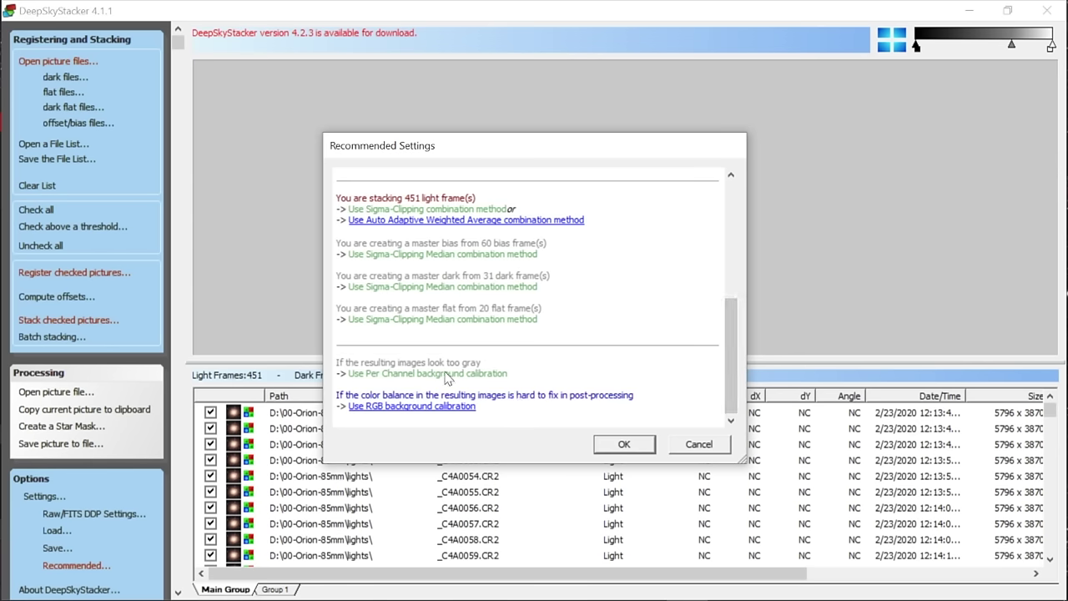
Step: Accept the recommended settings and review the stacking parameters for the dark frames, including the Median Kappa-Sigma clipping mode
scroll(426, 379, up, 10)
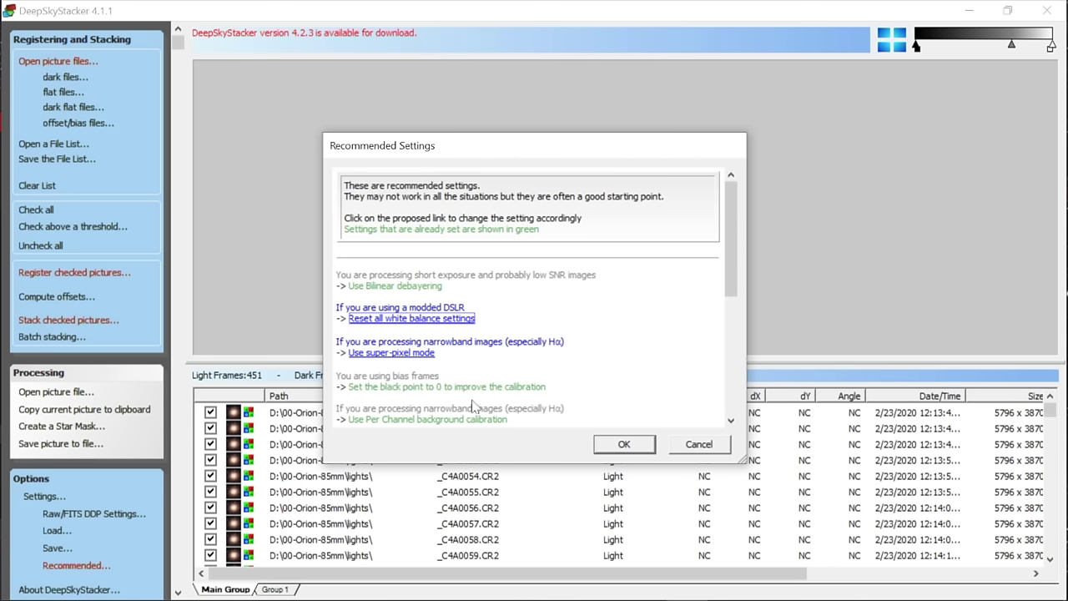
click(626, 444)
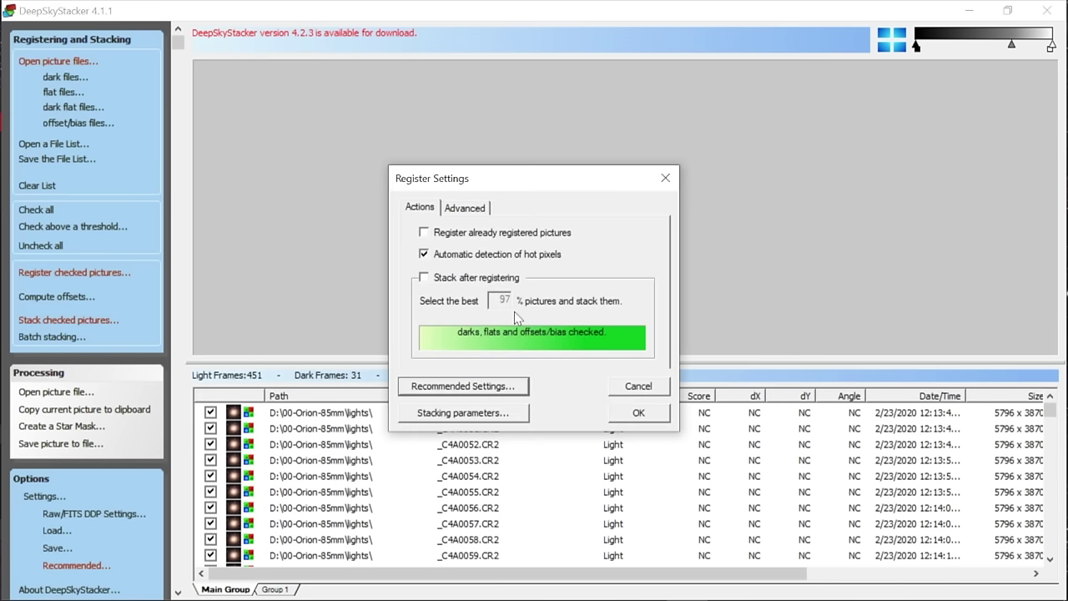
click(483, 412)
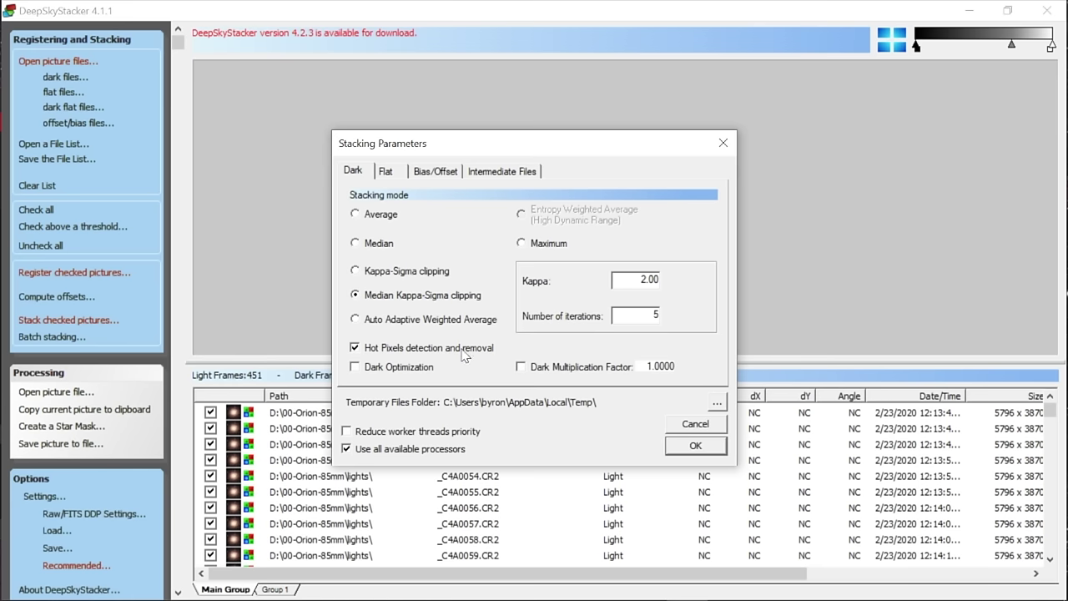
mouse_move(406, 328)
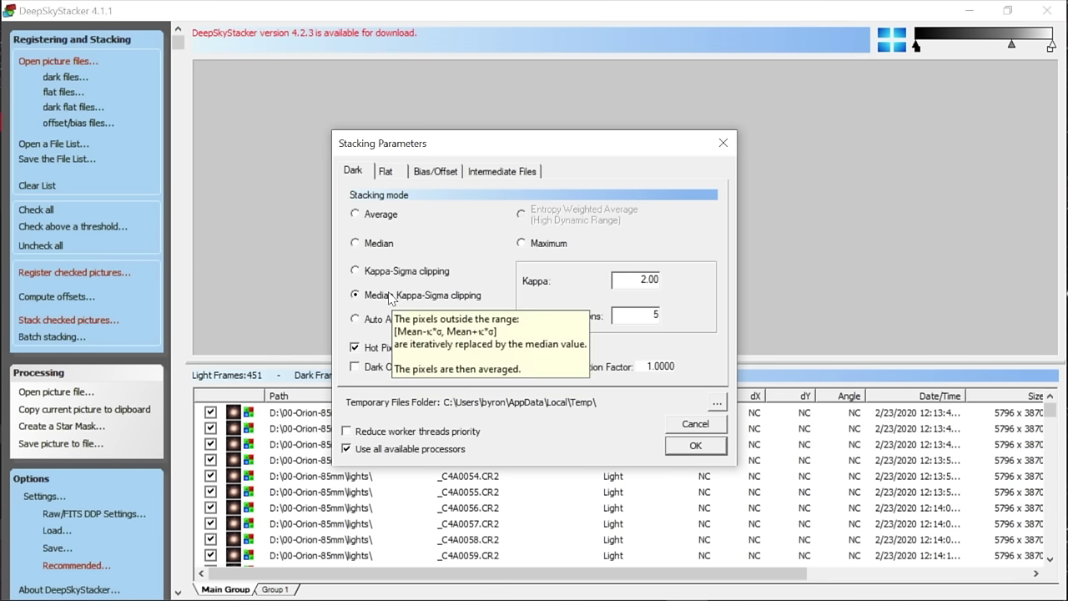
mouse_move(389, 277)
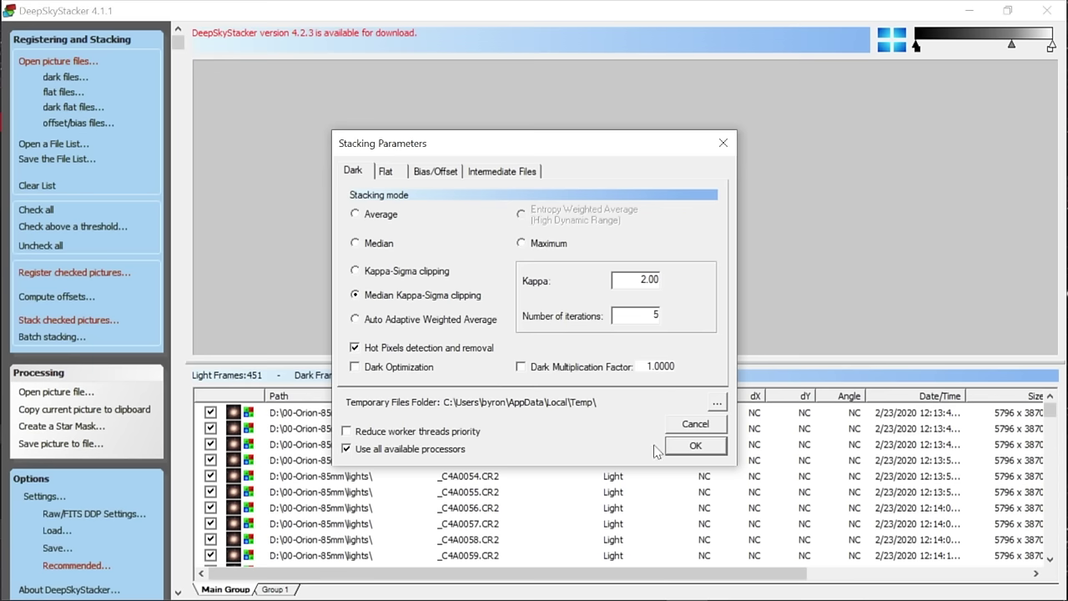
Step: Accept the stacking parameters and register all checked pictures with stacking after registering left off
click(689, 452)
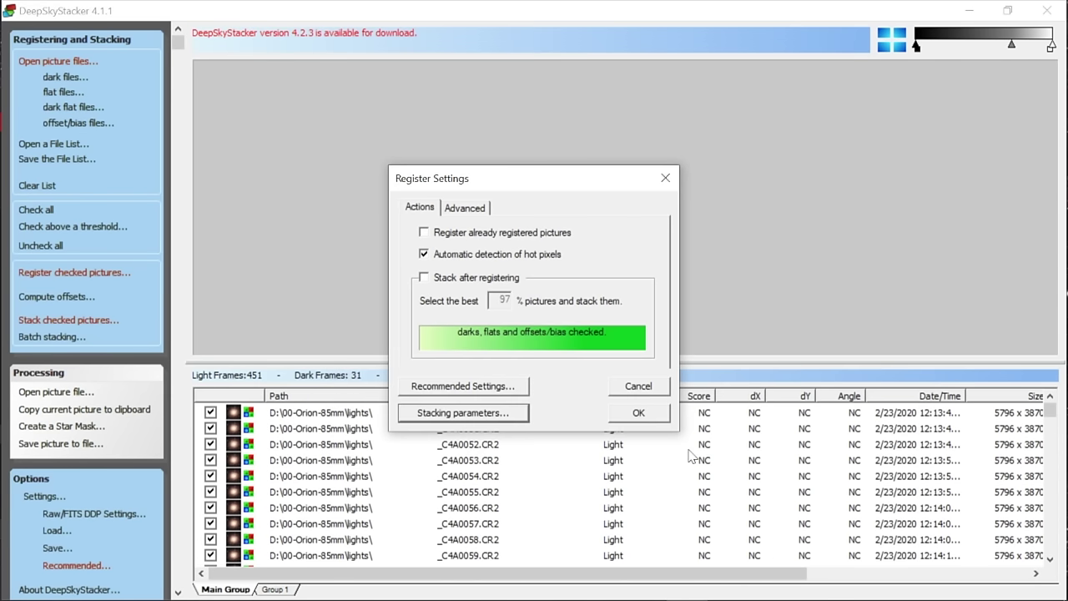
click(632, 417)
click(639, 415)
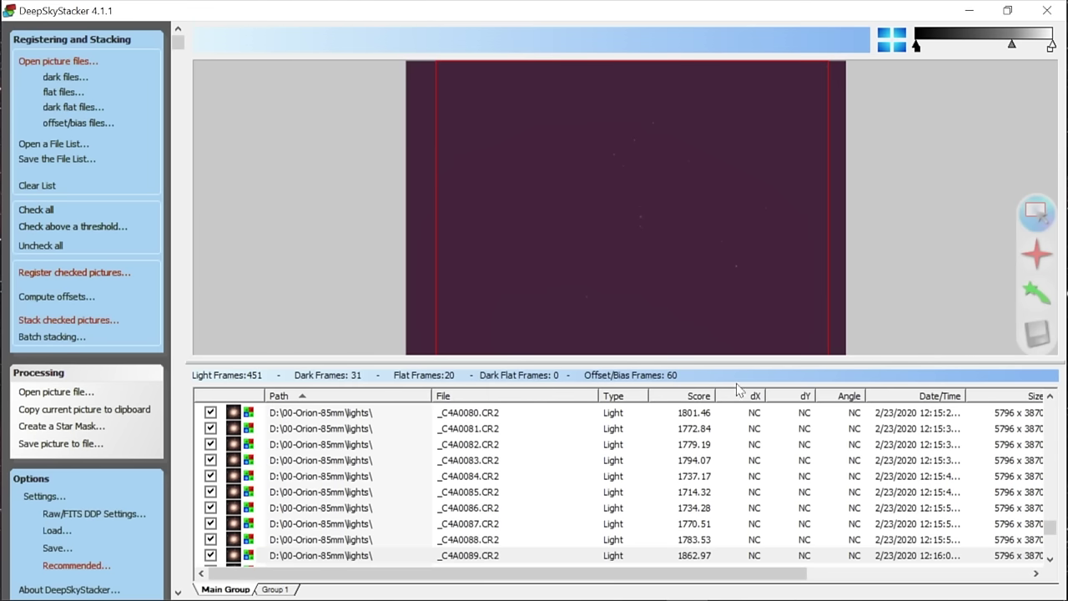
Step: Sort the frames by score in descending order and use the highest-scoring light frame, _C4A0089.CR2, as the reference frame
click(707, 398)
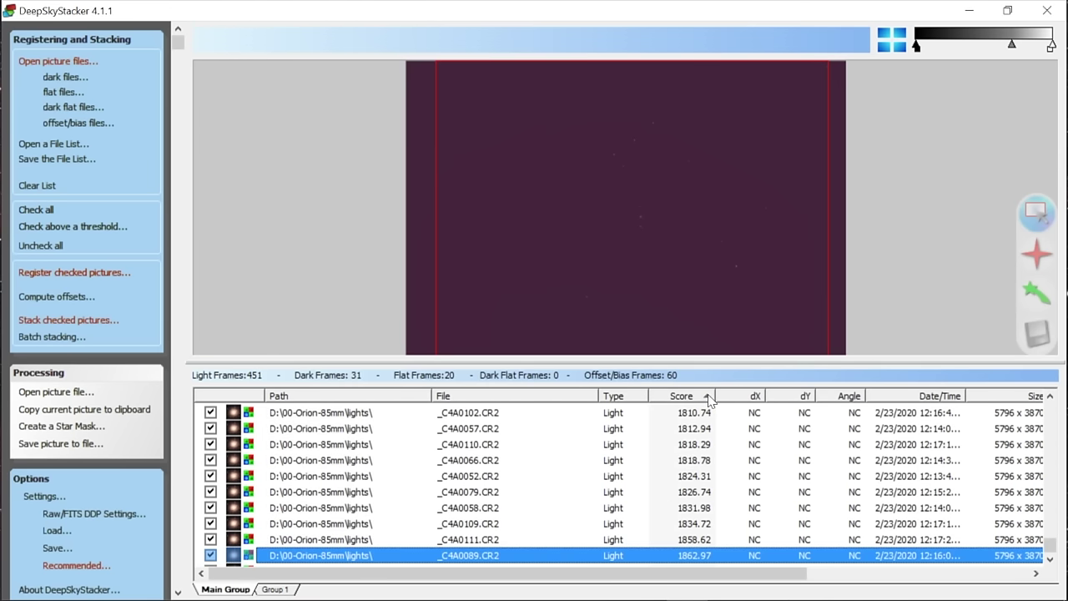
click(707, 398)
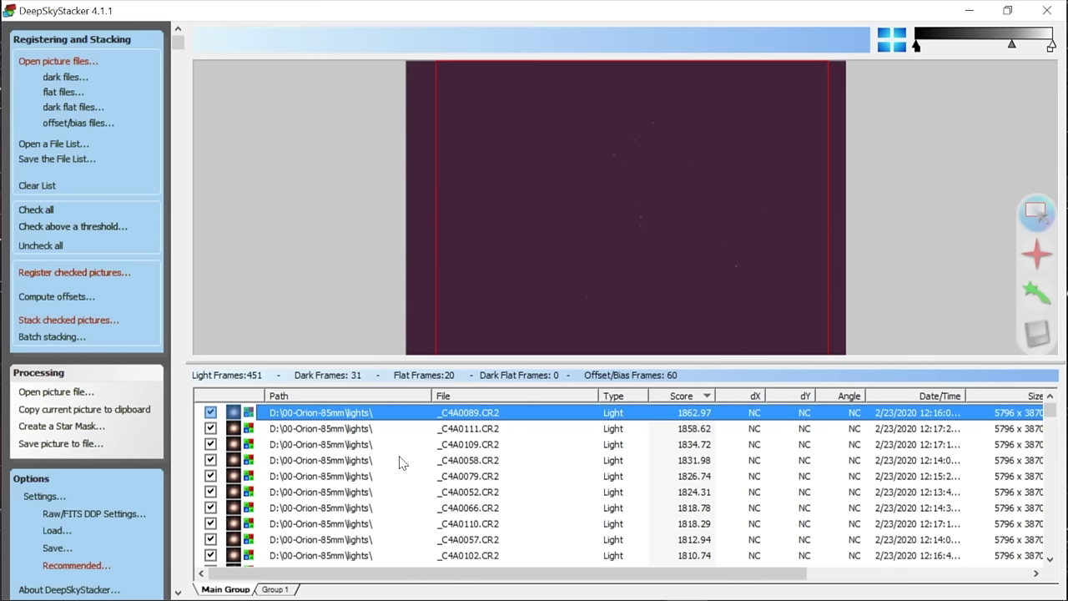
right_click(334, 414)
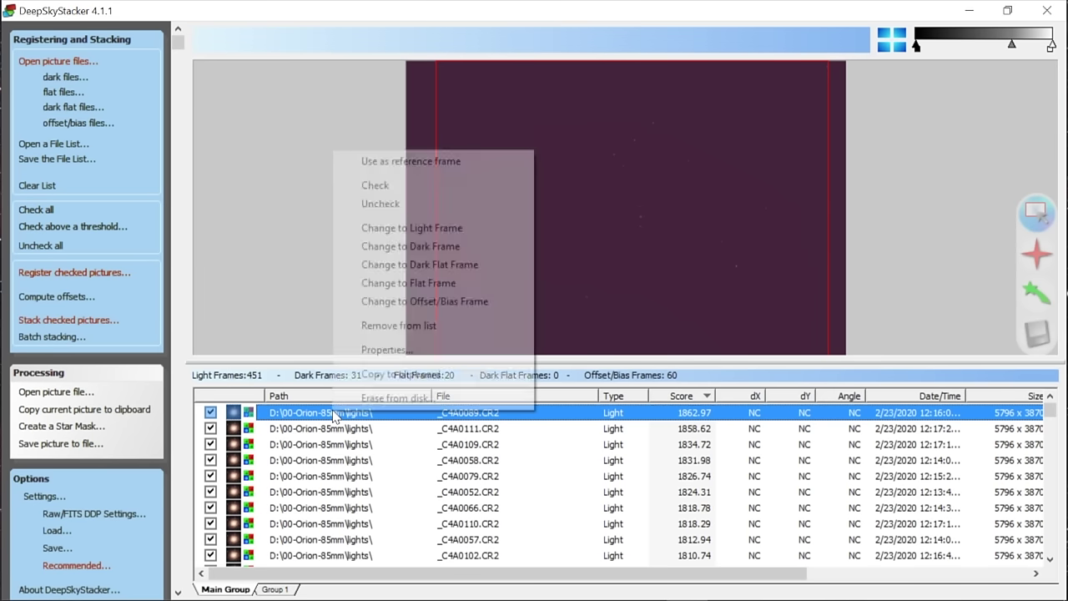
click(407, 161)
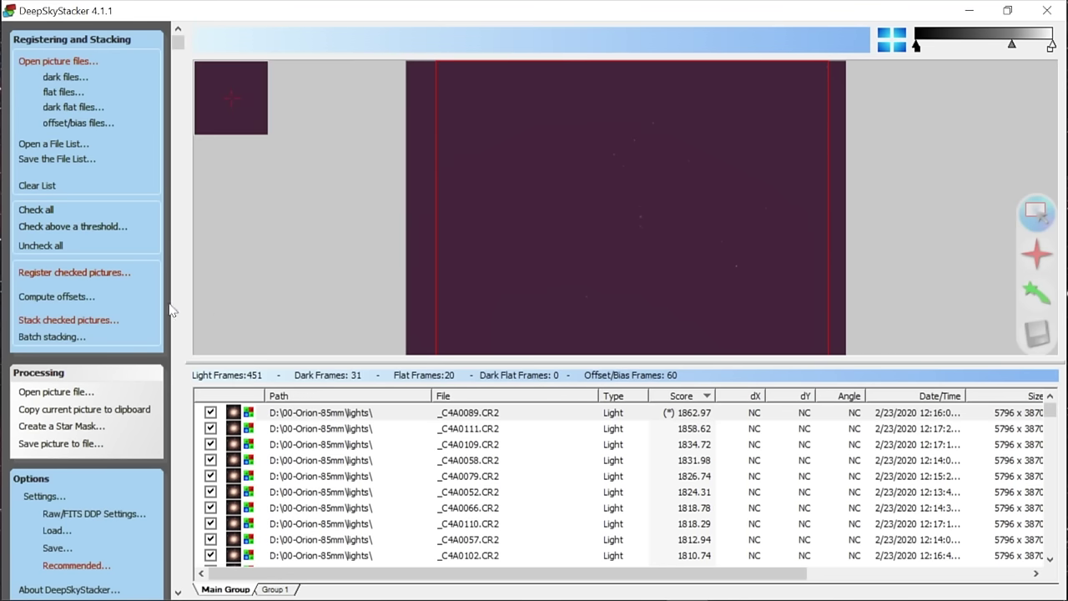
Step: Open the stacking steps for the checked pictures and review the frame summary, combination methods and required disk space
click(85, 323)
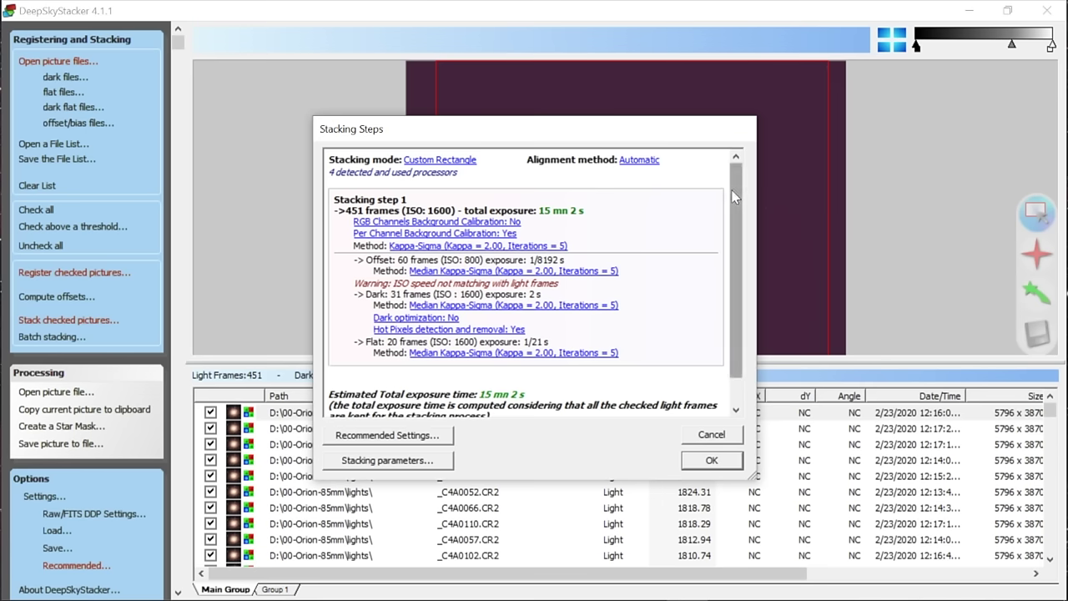
drag(735, 197, 737, 222)
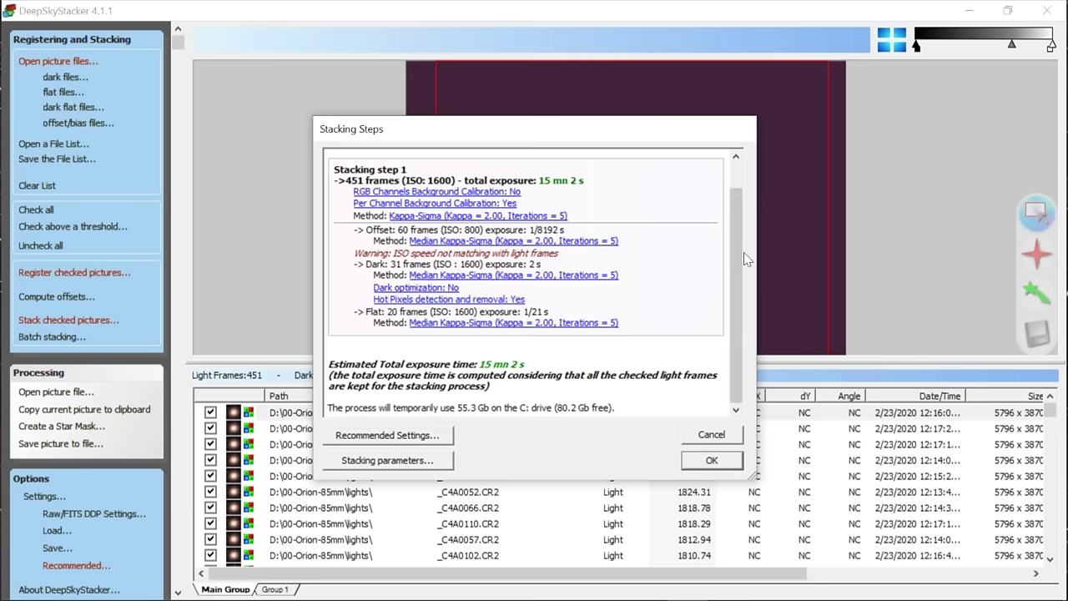
drag(741, 257, 731, 215)
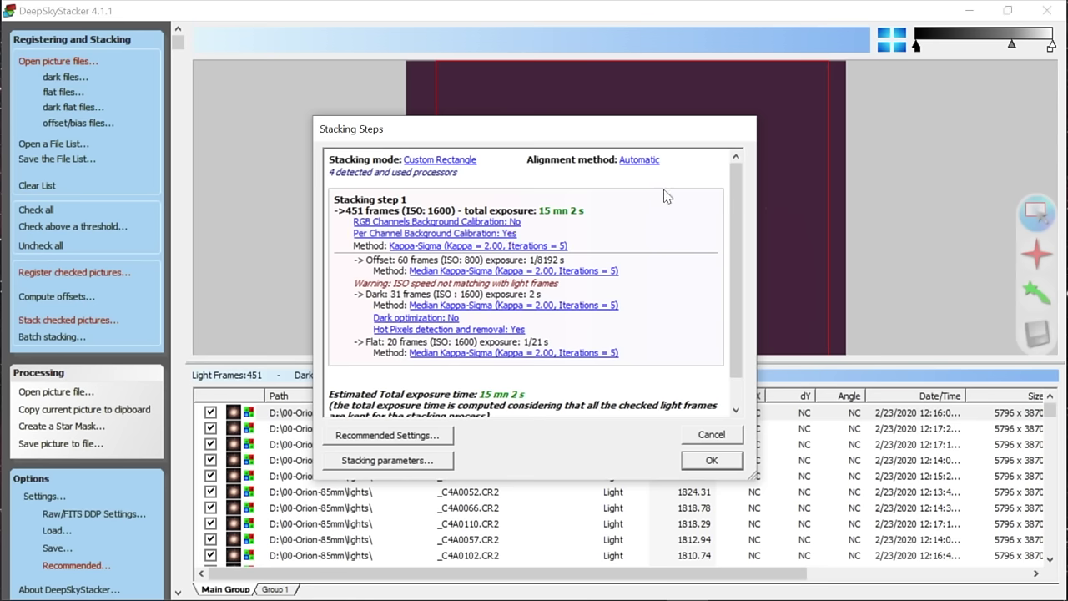
Step: Set the stacking result to Standard Mode, check the light and dark stacking modes, and accept the parameters
click(456, 160)
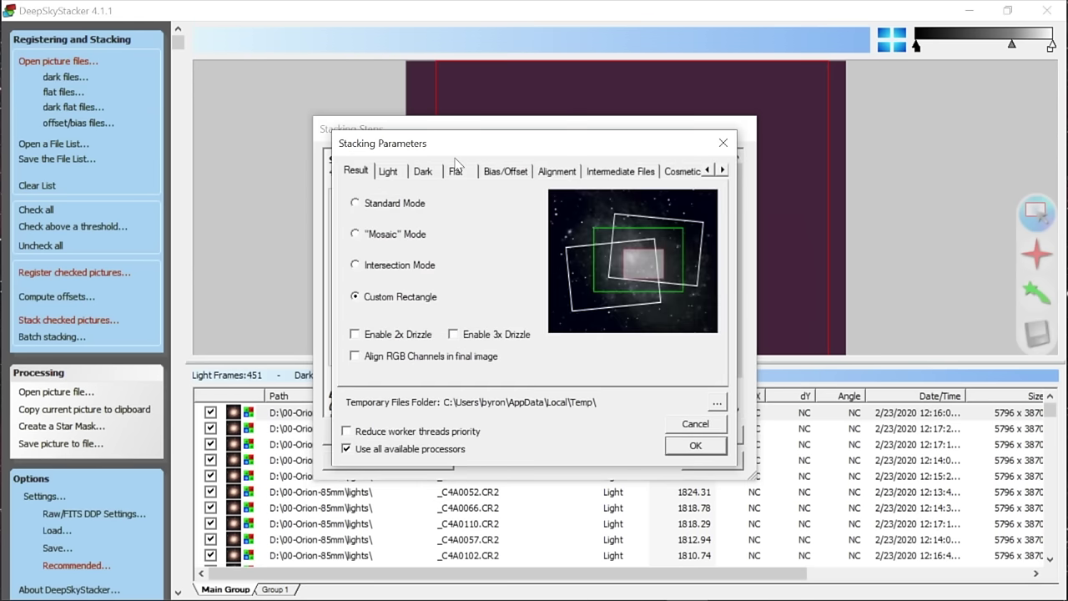
click(410, 212)
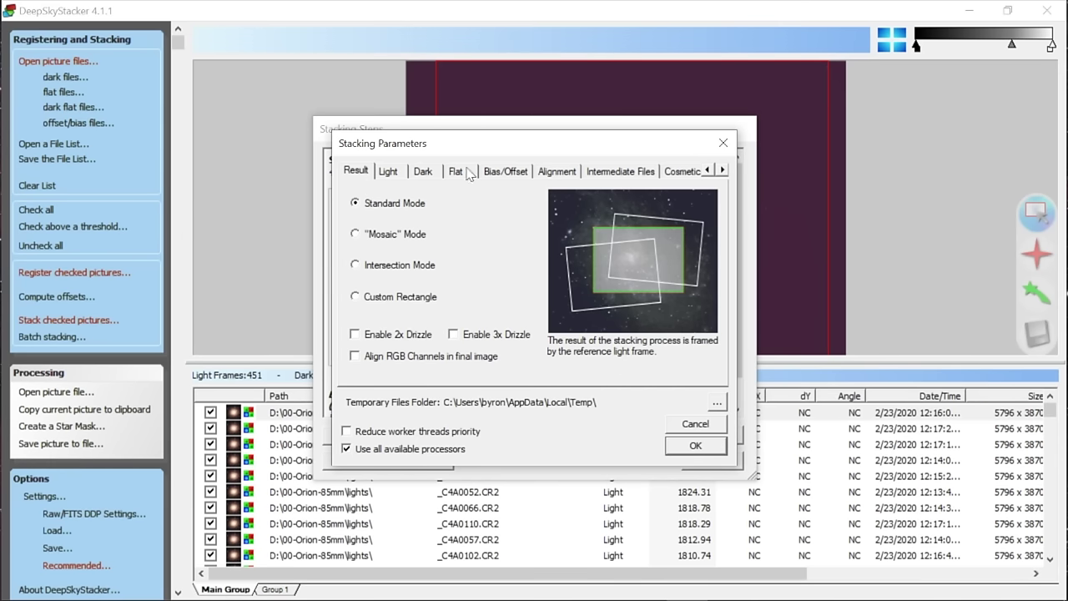
click(391, 171)
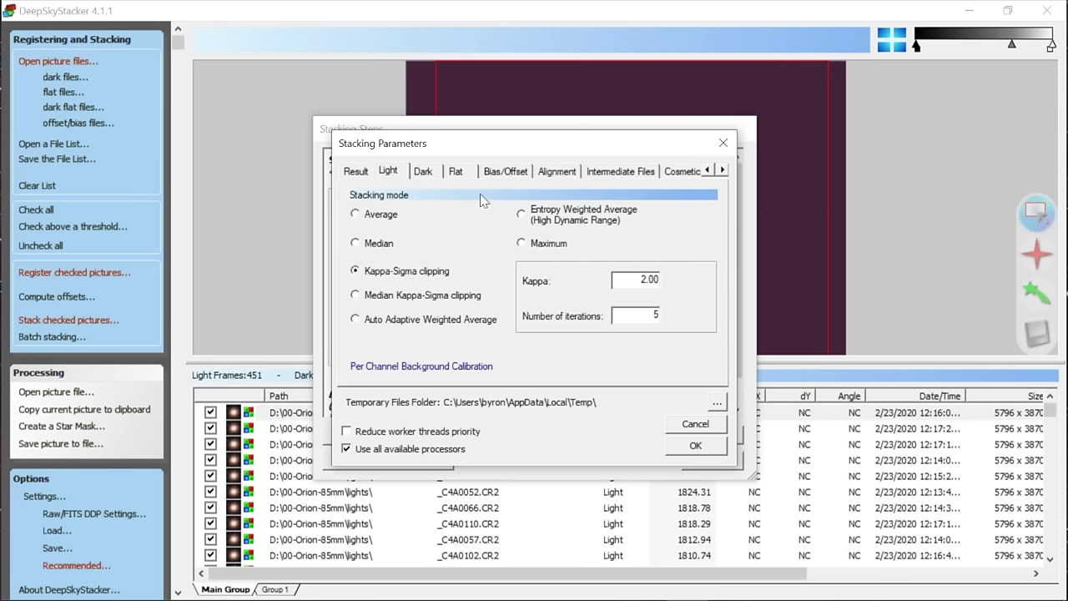
click(423, 172)
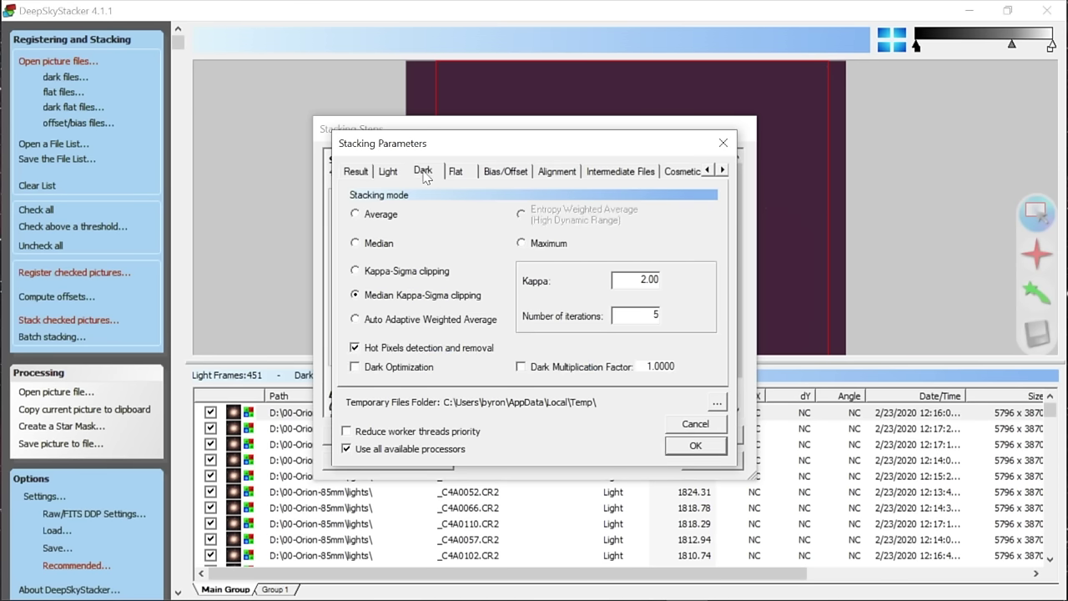
click(359, 175)
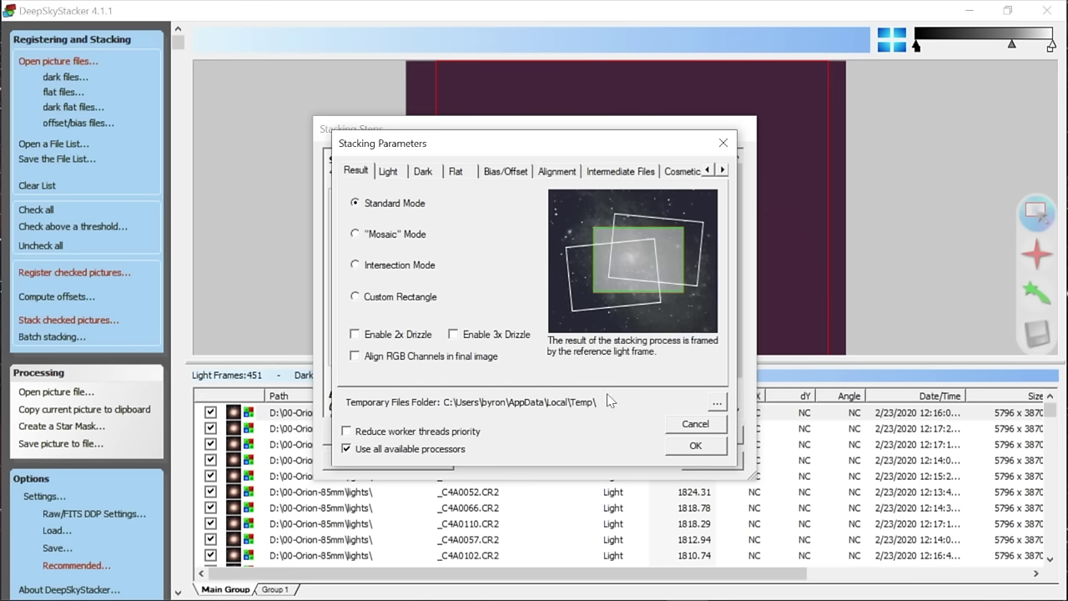
click(696, 447)
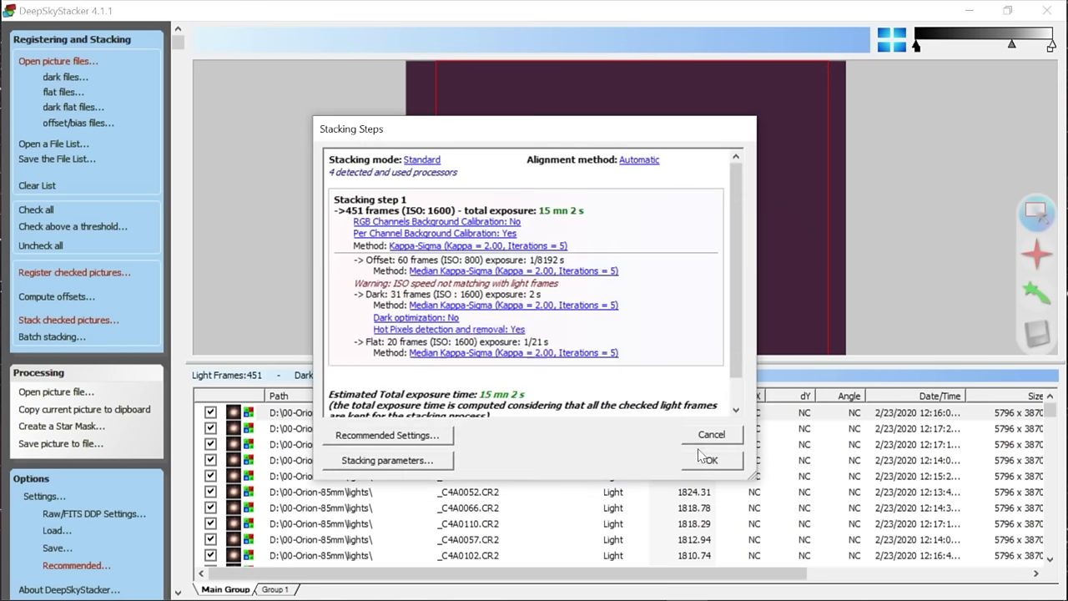
Step: Review the recommended settings from the stacking steps, accept them, and start stacking the checked pictures
scroll(737, 222, down, 1)
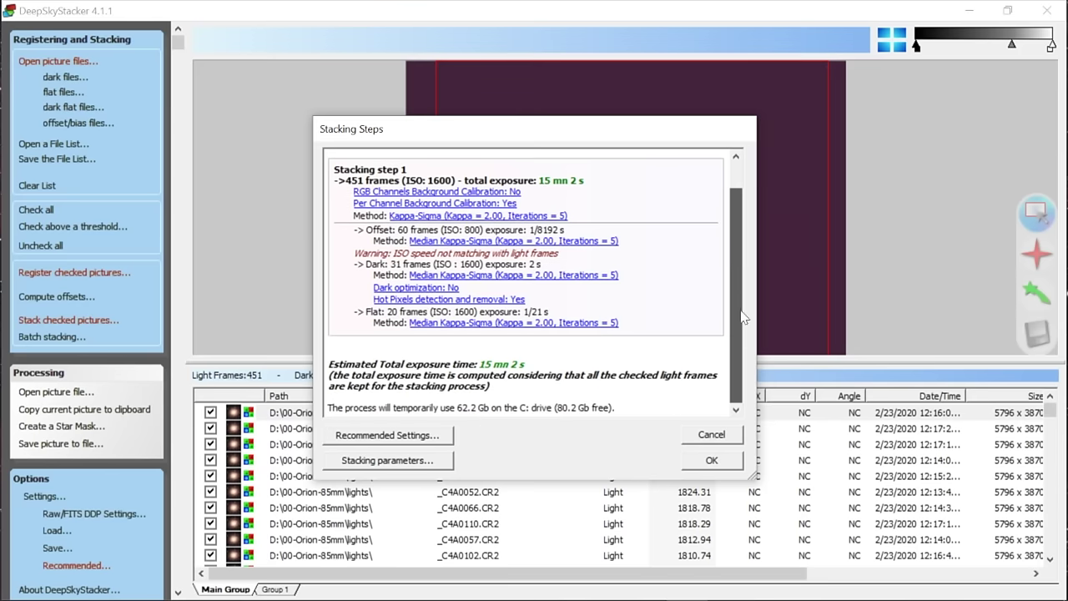
click(374, 435)
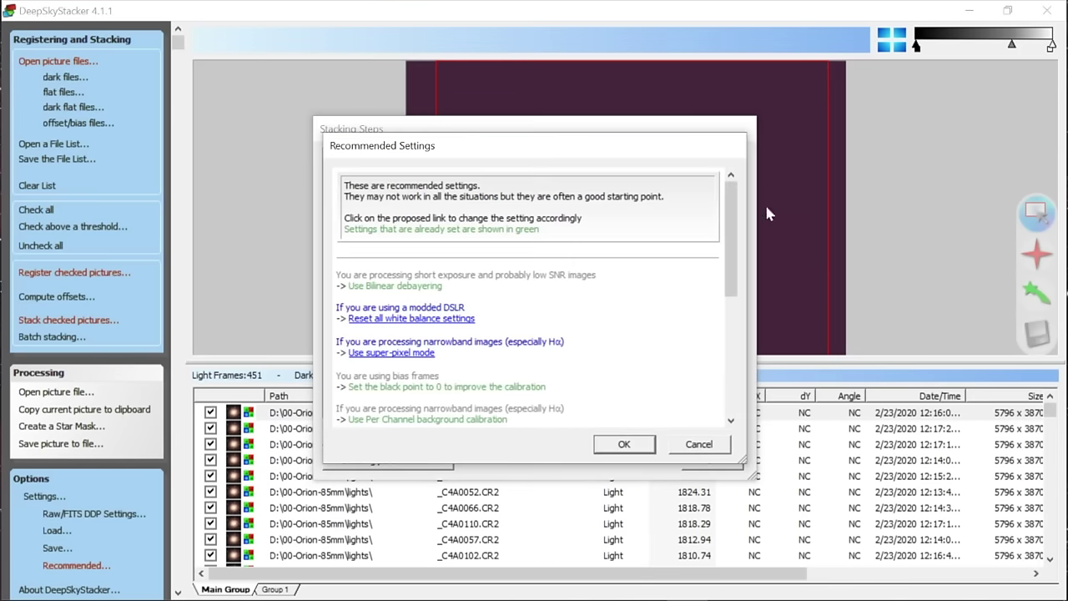
mouse_move(732, 207)
mouse_down()
mouse_move(733, 332)
mouse_move(721, 243)
mouse_move(733, 205)
mouse_move(715, 209)
mouse_up()
click(624, 445)
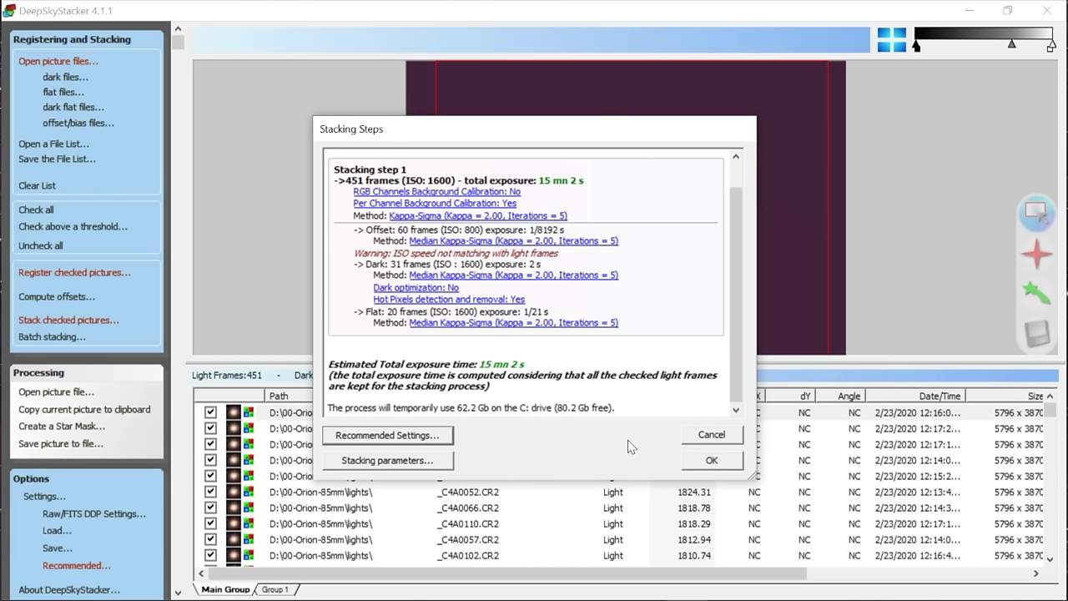
click(708, 463)
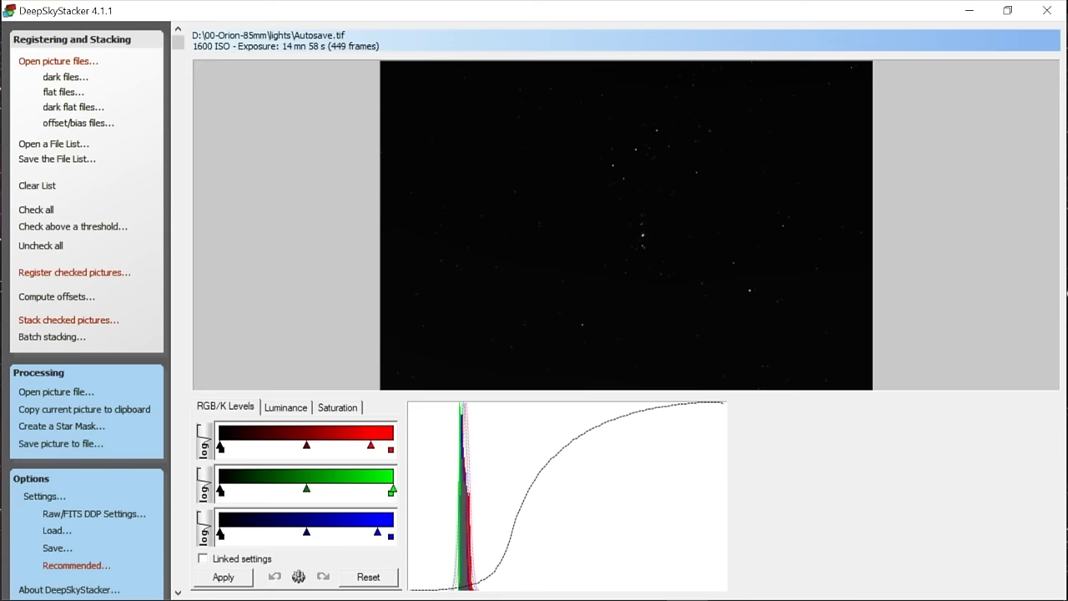
Step: Switch to File Explorer and locate the autosaved TIF stack in the lights folder of 00-Orion-85mm
click(972, 12)
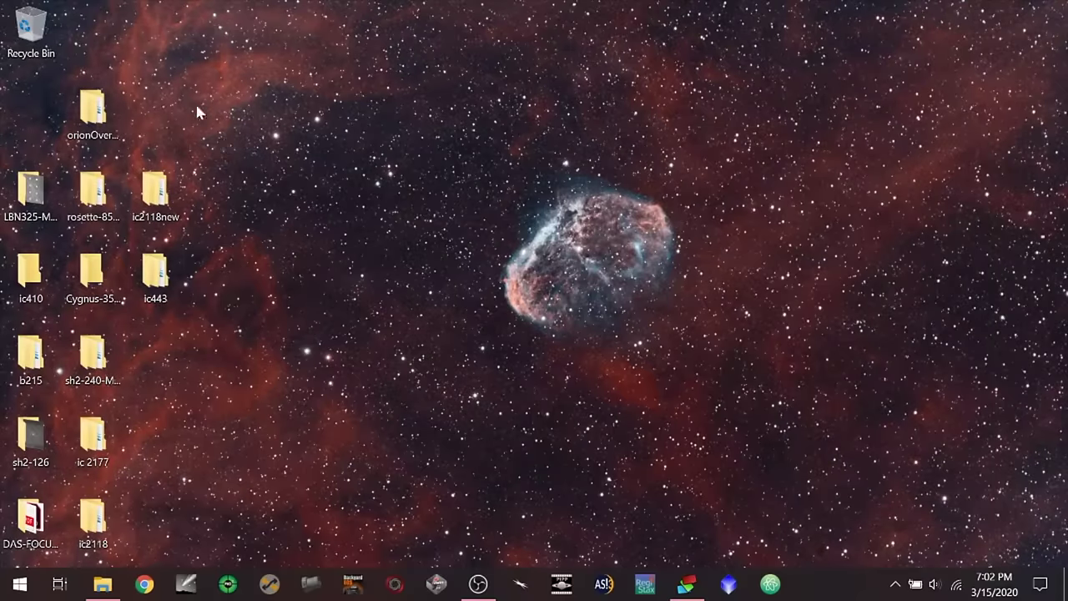
click(101, 584)
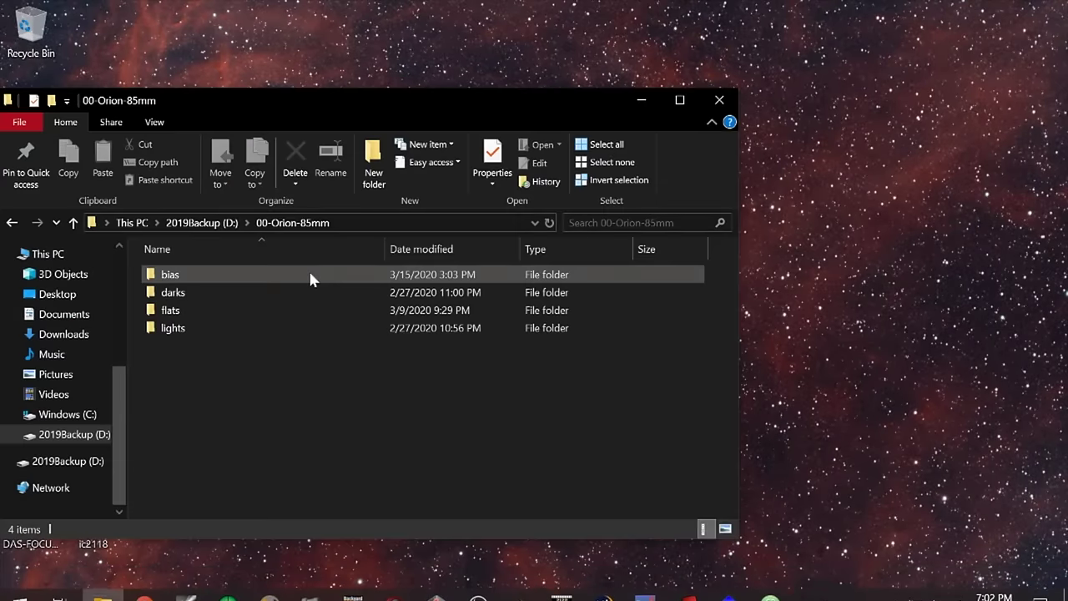
click(166, 332)
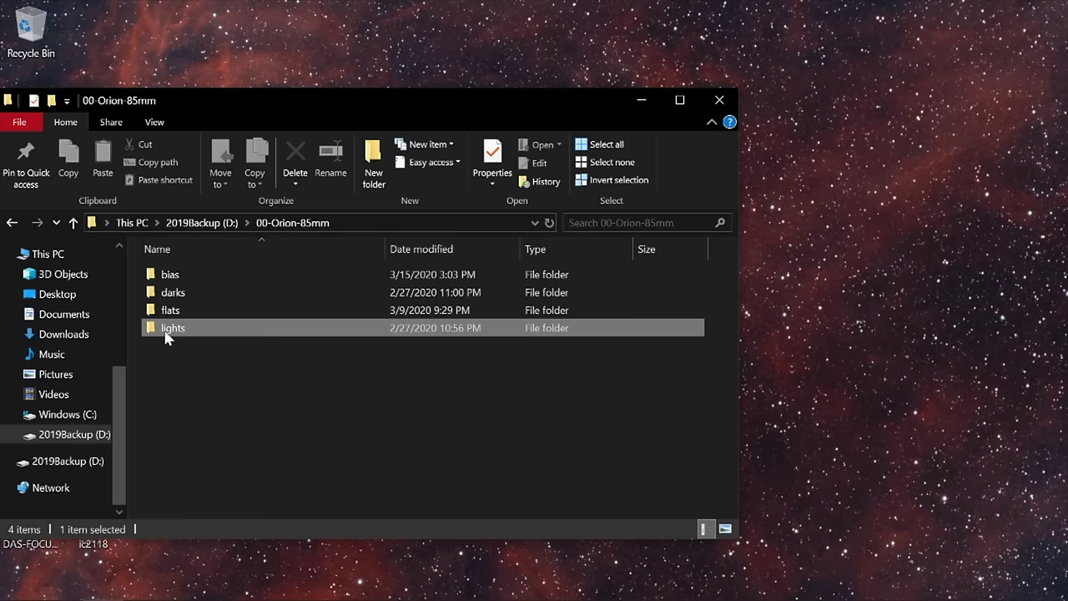
double_click(166, 332)
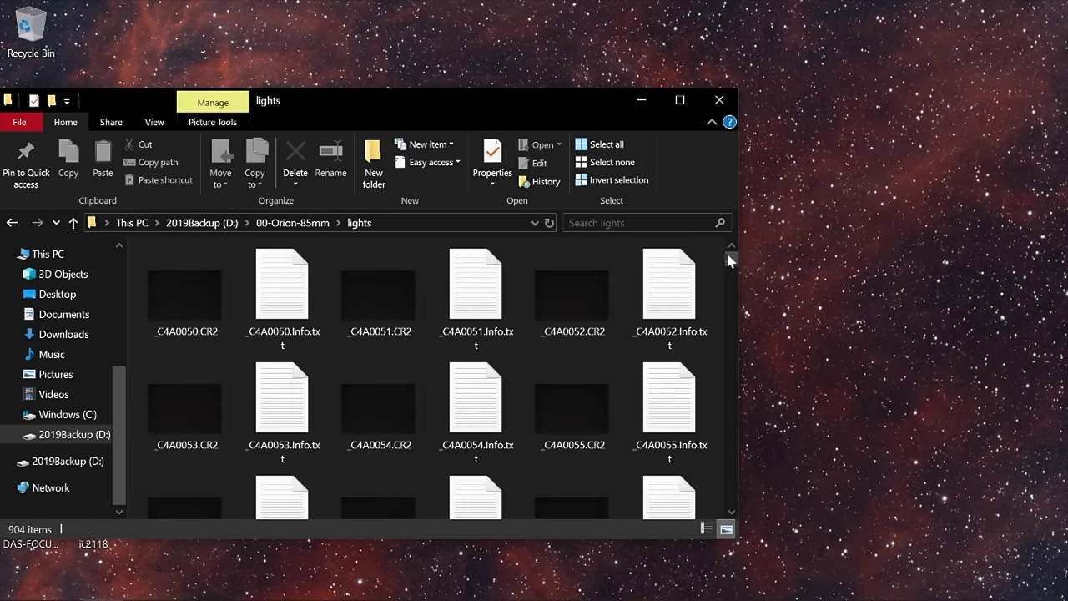
drag(730, 257, 725, 544)
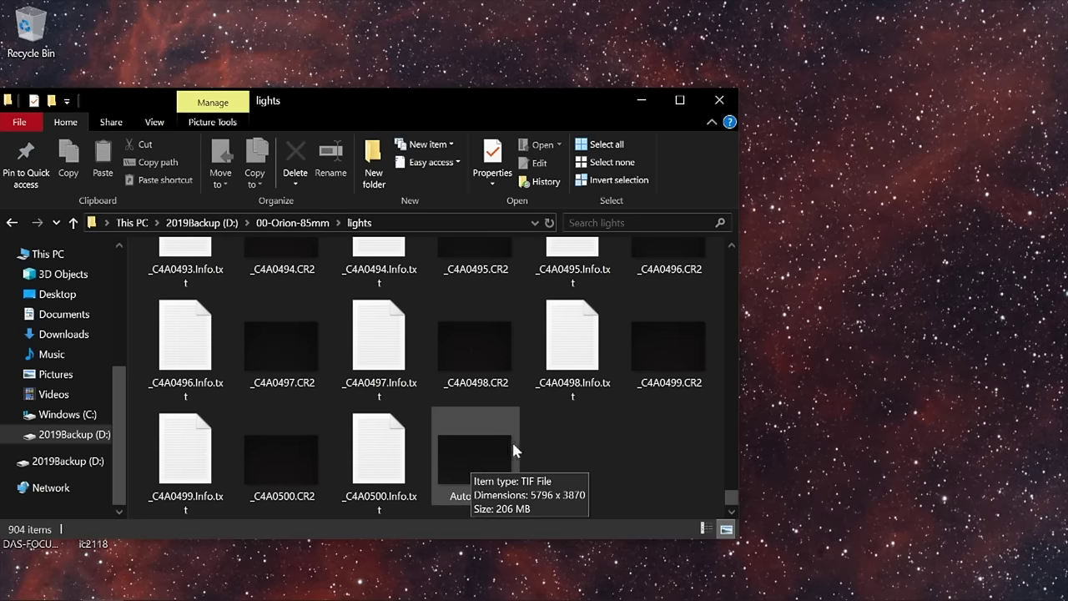
click(477, 457)
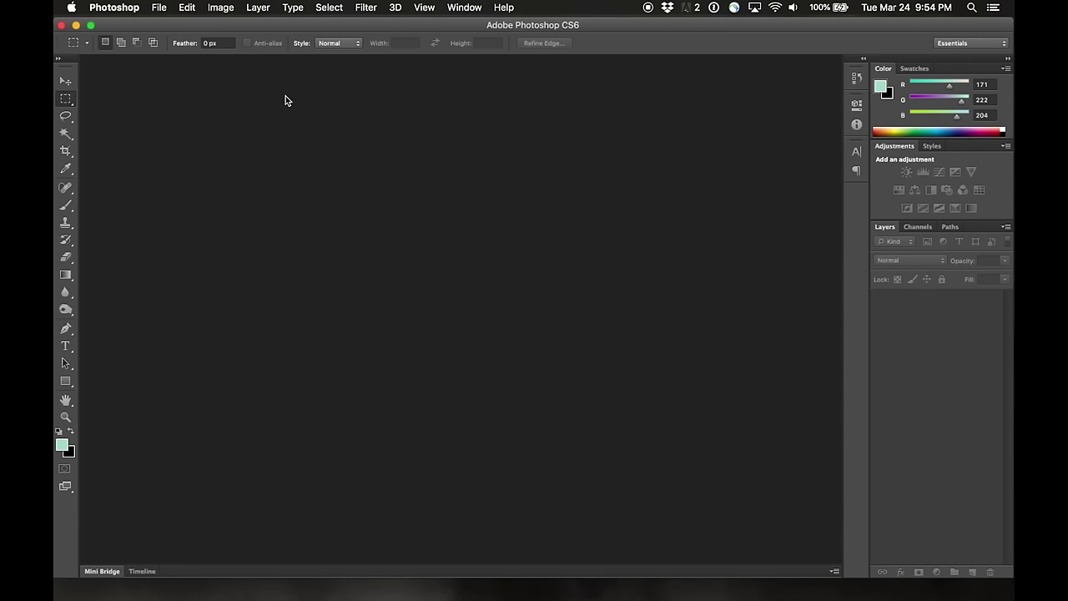
Step: Open Autosave.tif from the Desktop folder in Photoshop
click(159, 7)
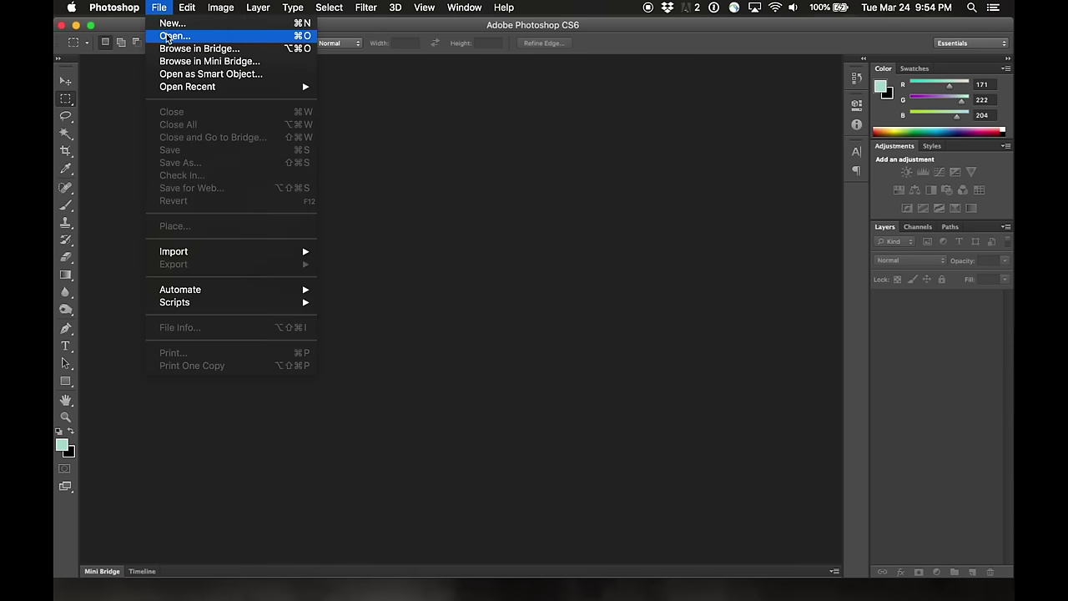
click(166, 35)
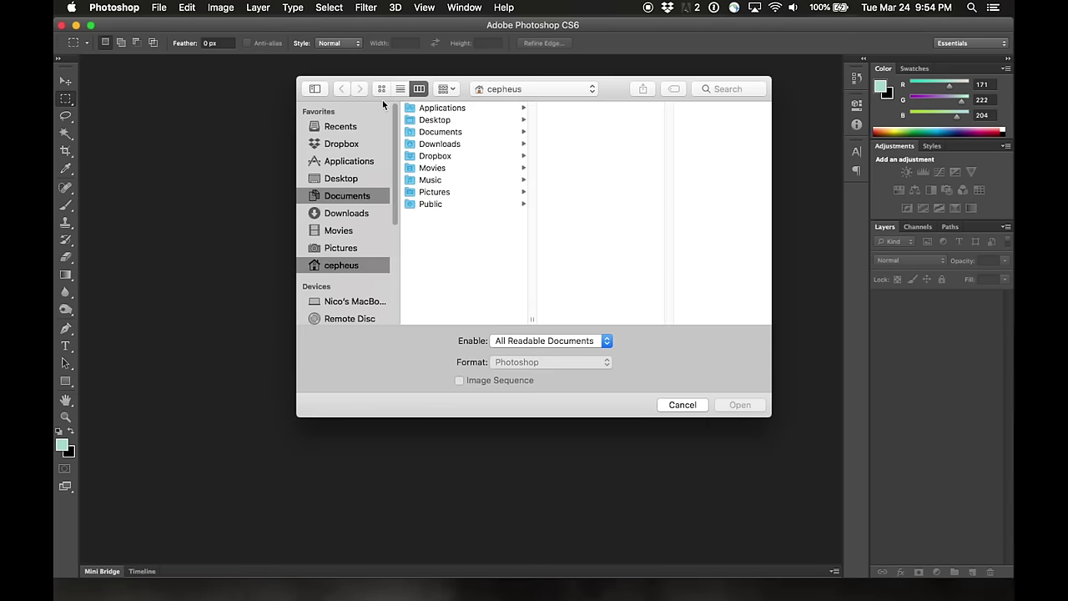
click(422, 121)
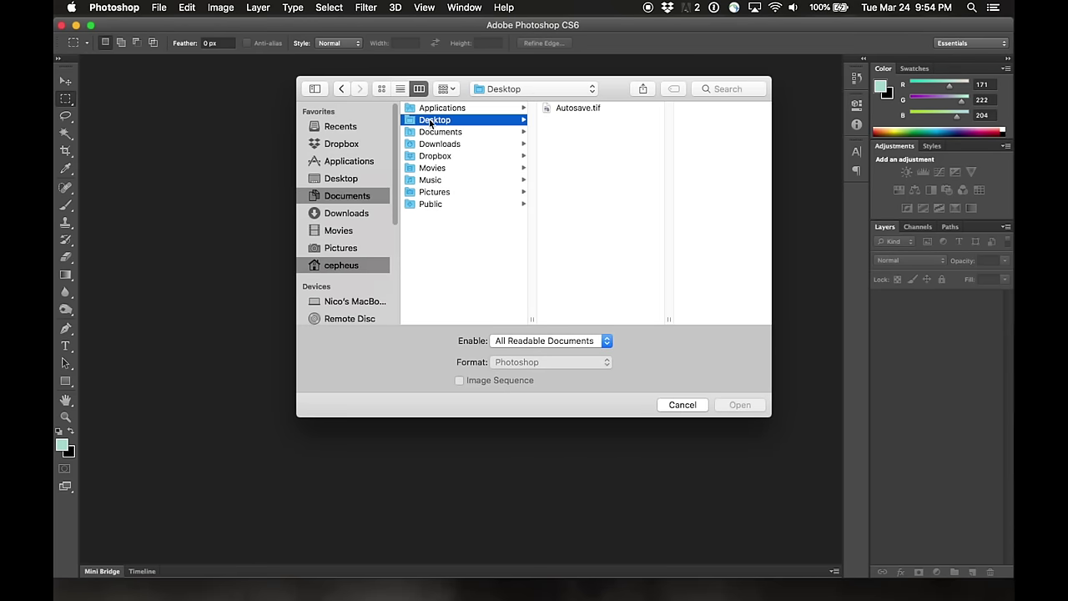
click(580, 109)
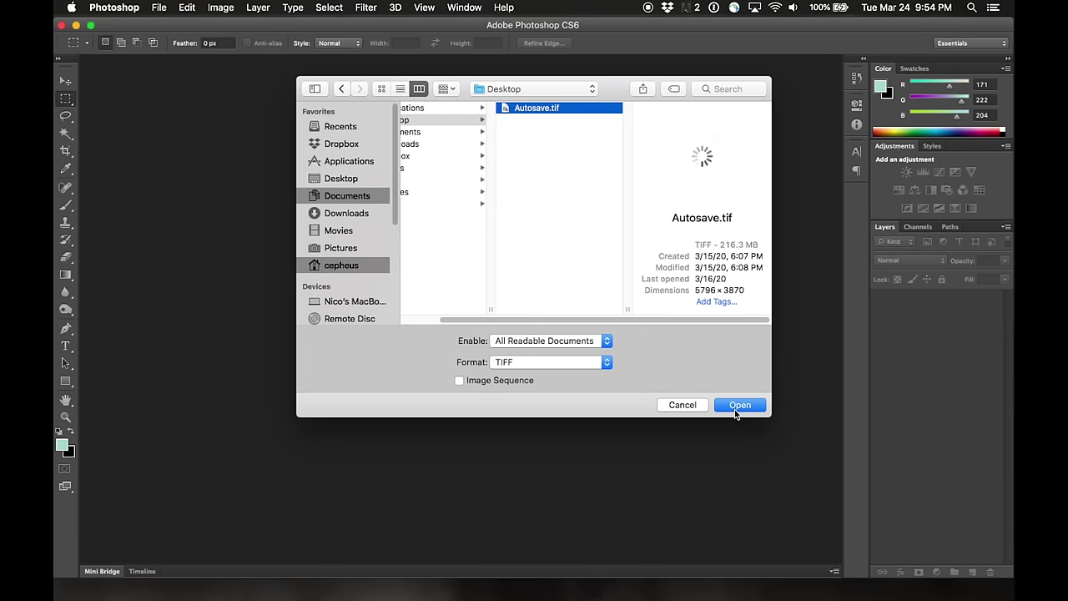
click(734, 409)
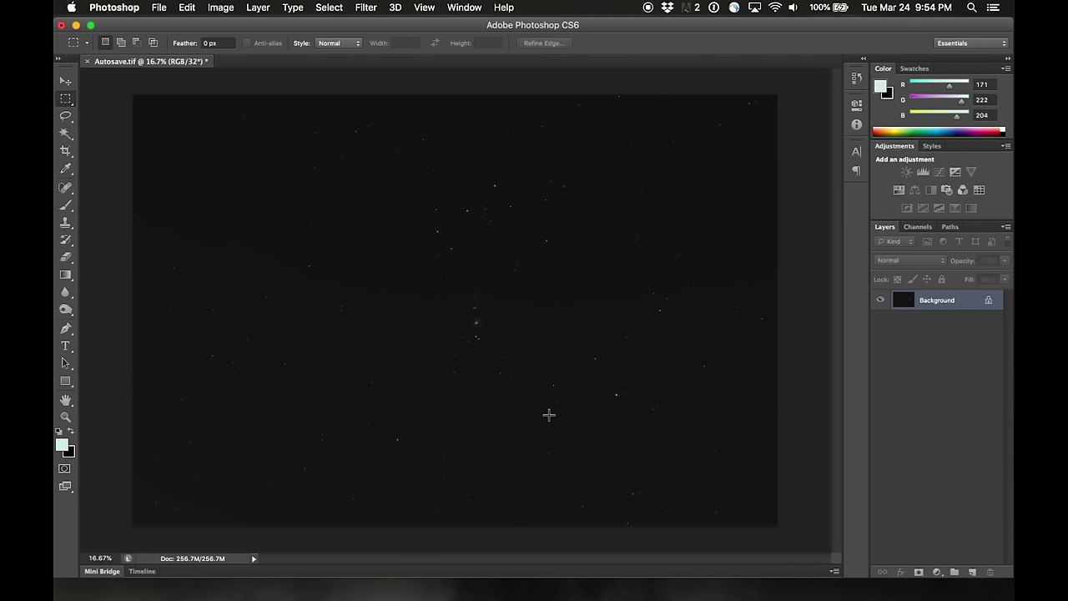
click(222, 8)
mouse_move(224, 25)
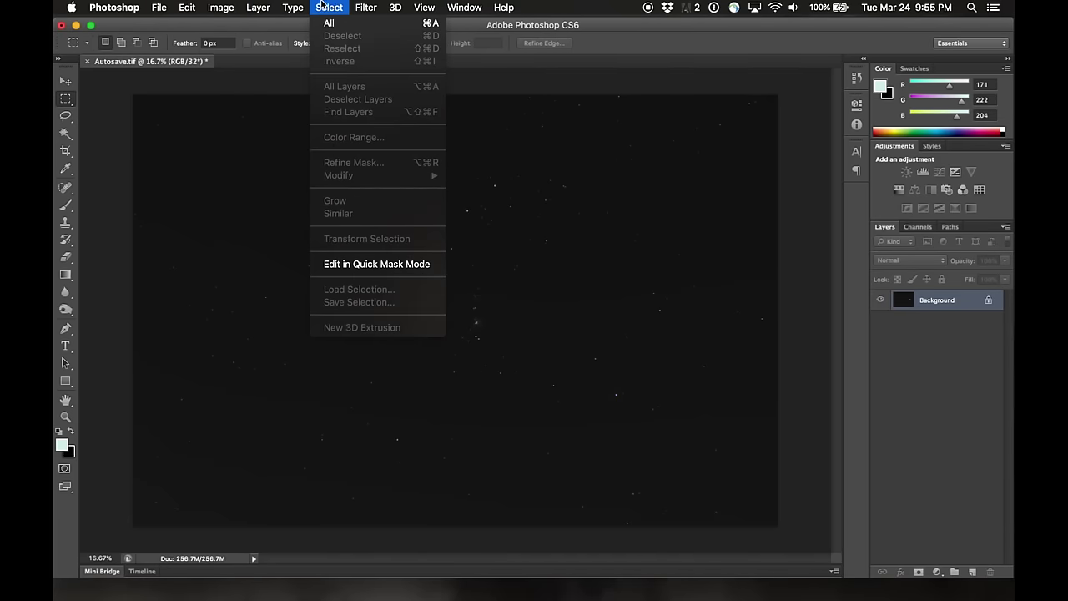
click(222, 7)
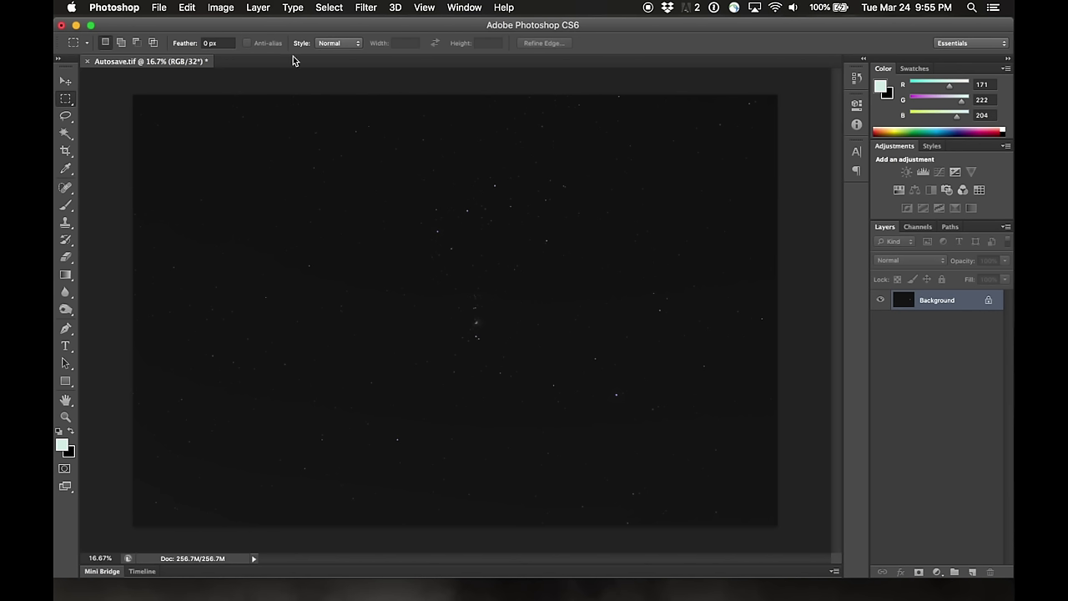
click(219, 6)
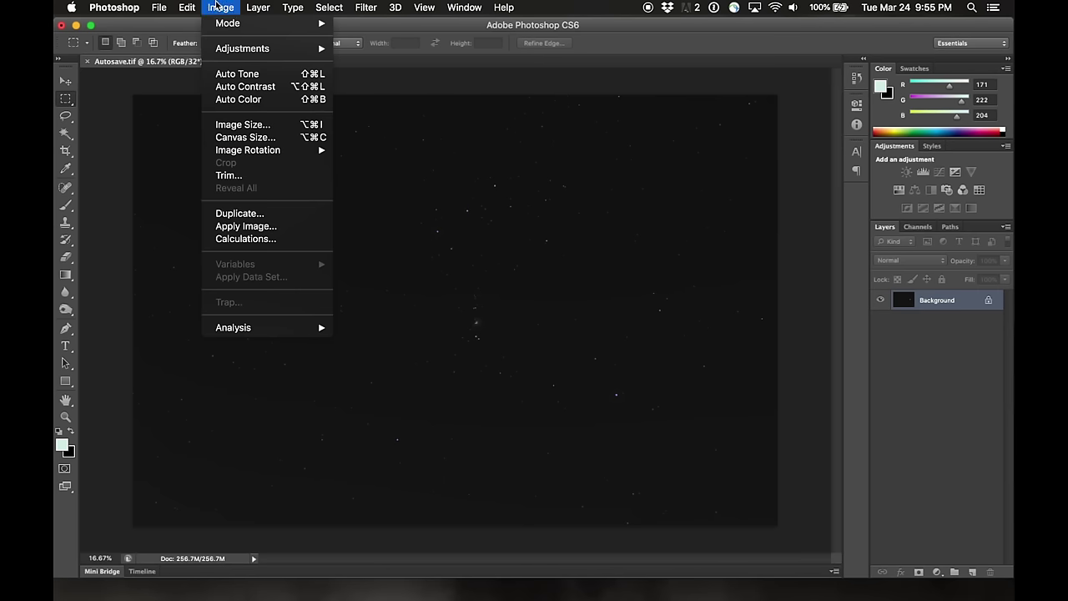
mouse_move(226, 153)
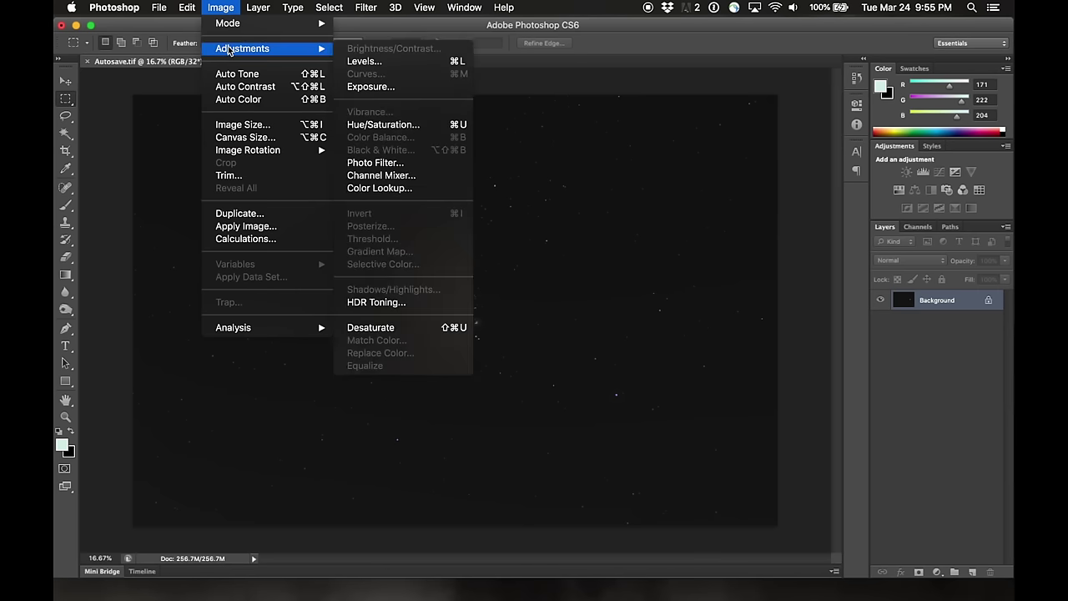
click(220, 7)
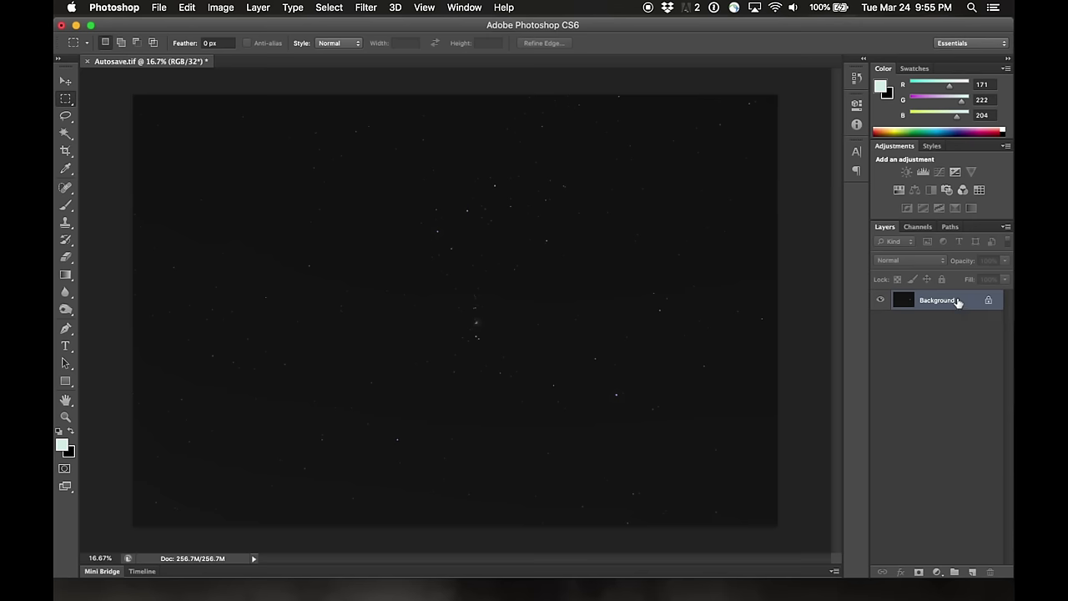
right_click(958, 303)
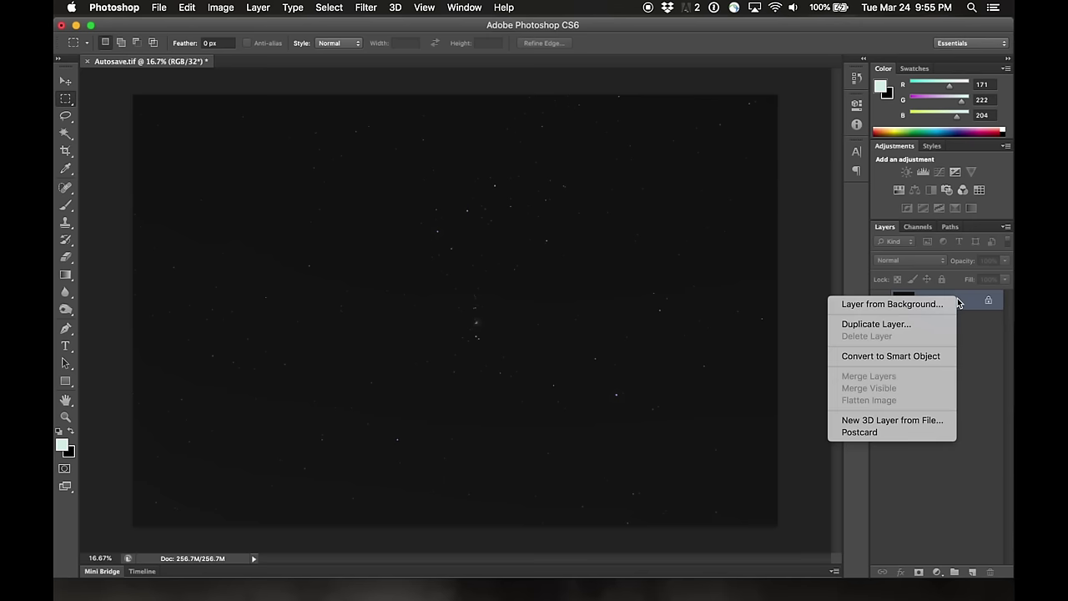
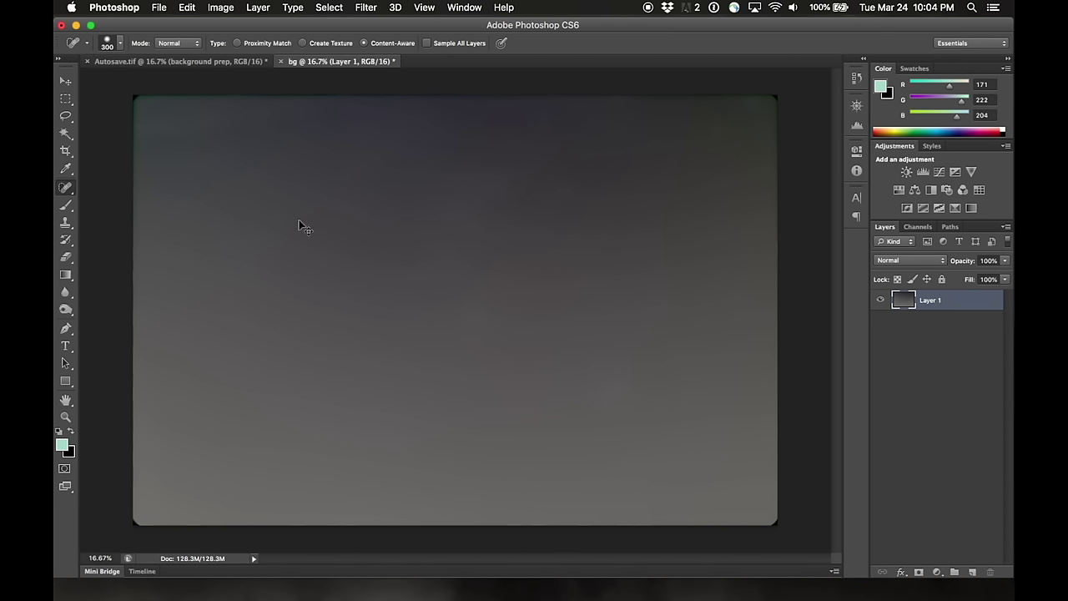
Step: Save the smoothed background document to the Desktop as bg.psd in Photoshop format with Maximize Compatibility on
key(super+s)
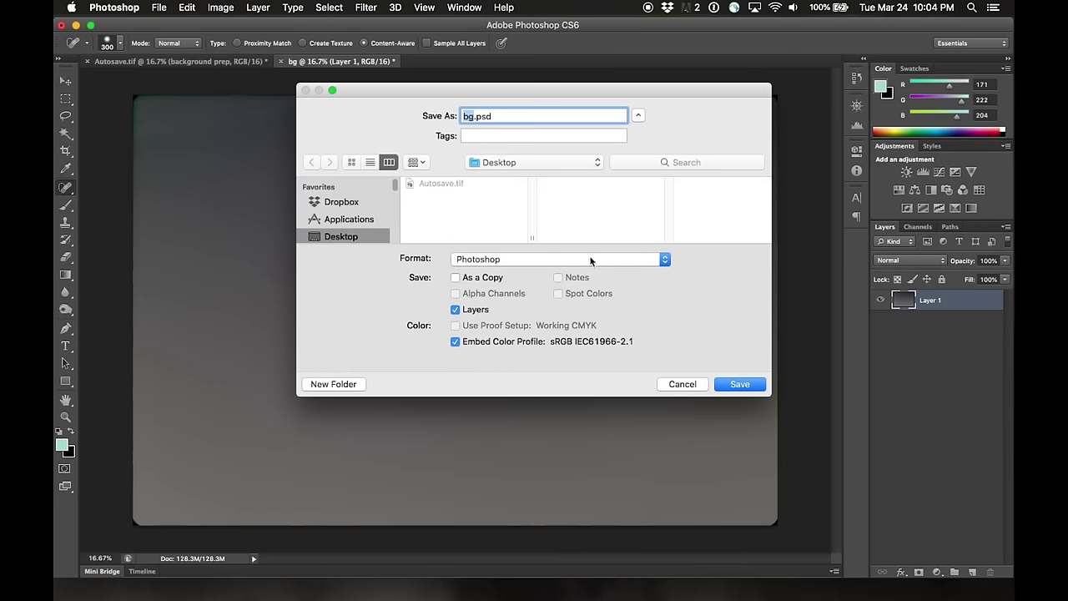
click(749, 384)
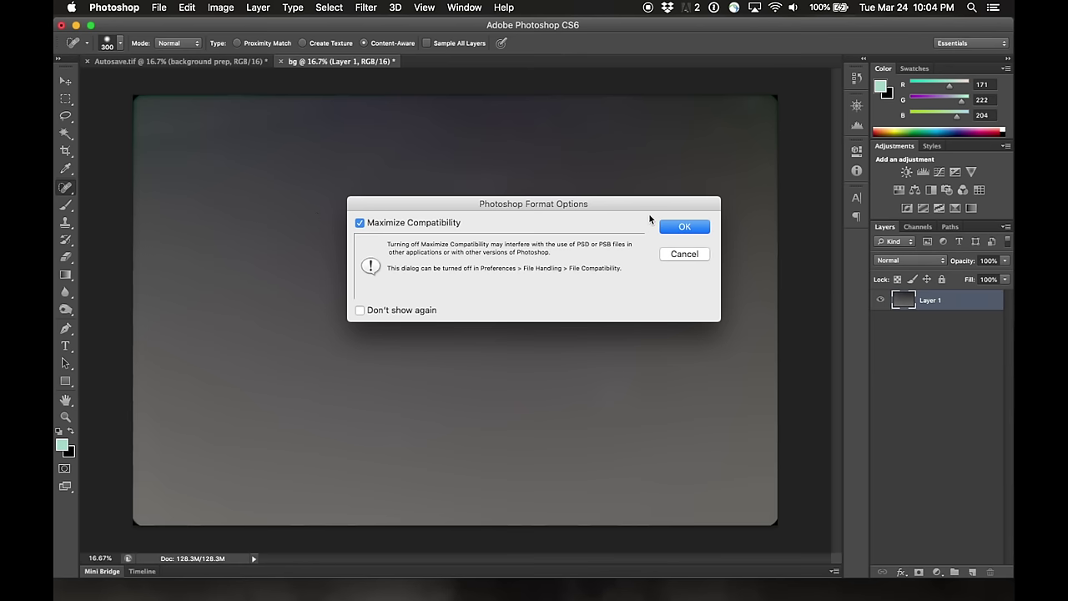
key(Return)
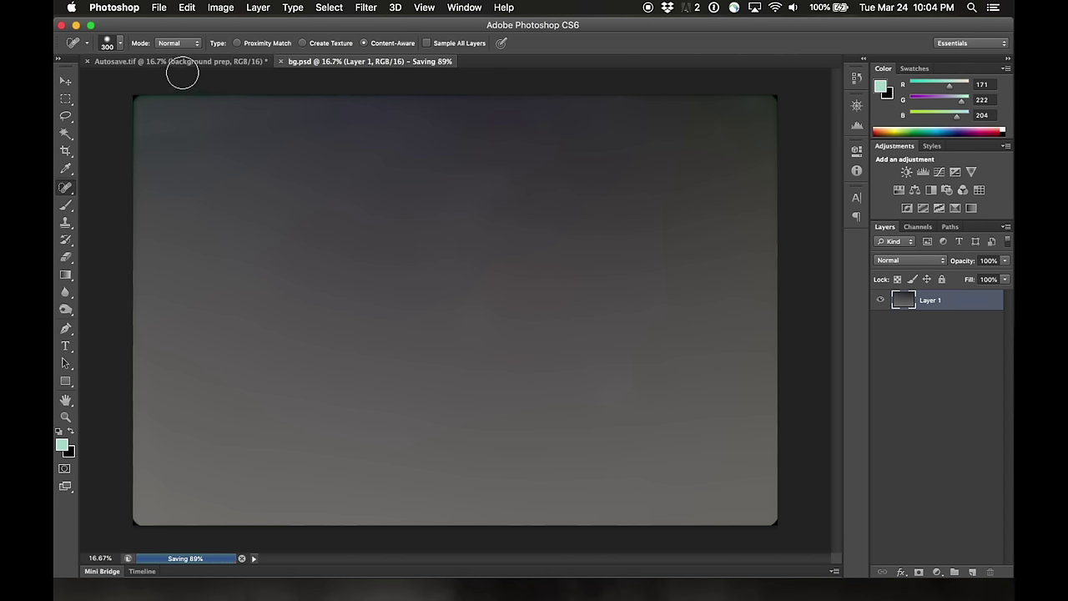
Step: Save the layered Autosave.tif document to the Desktop as orion.psd in Photoshop format, with layers kept and compatibility options accepted
click(175, 61)
key(super+a)
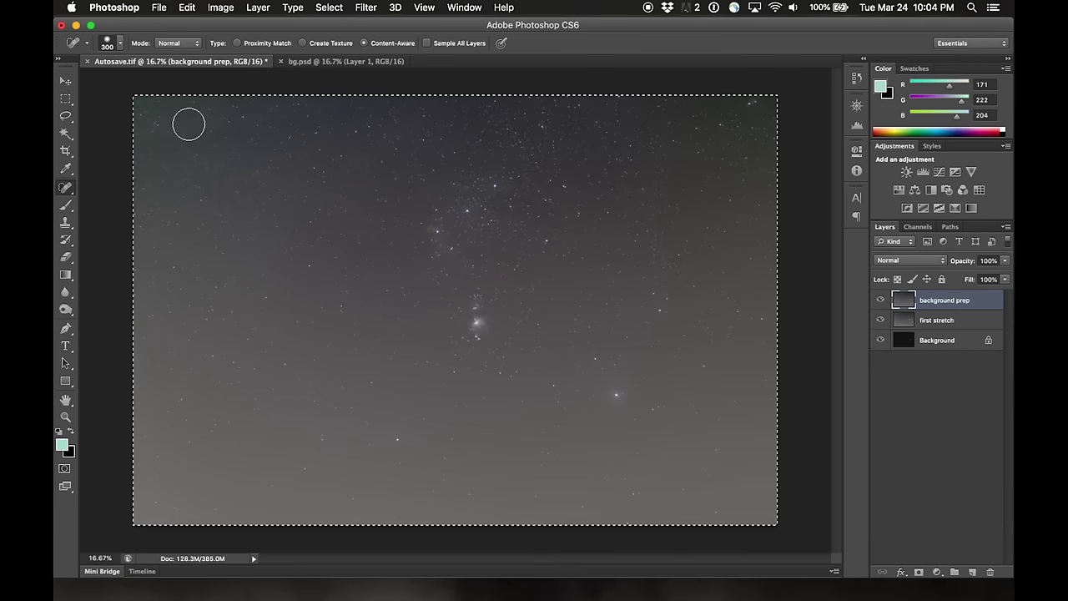
key(super+shift+s)
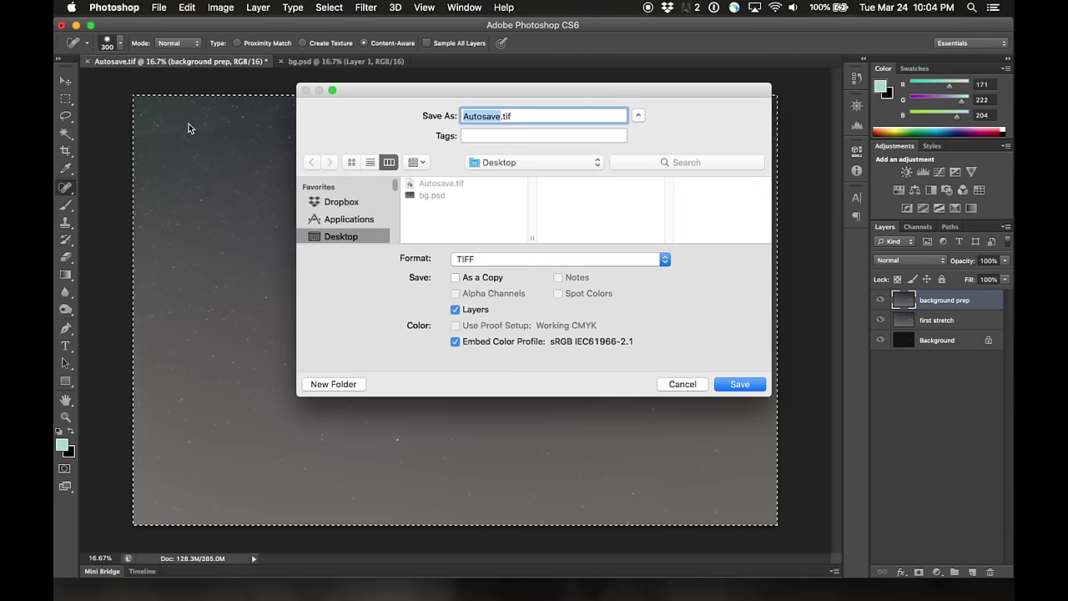
text(orion)
click(497, 260)
click(505, 108)
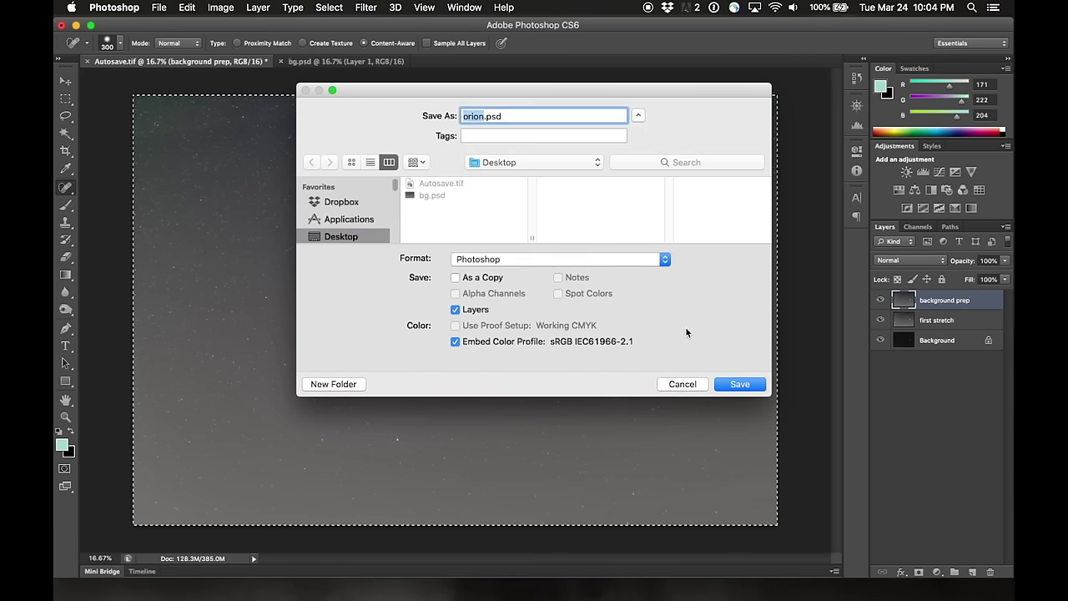
click(740, 384)
click(685, 226)
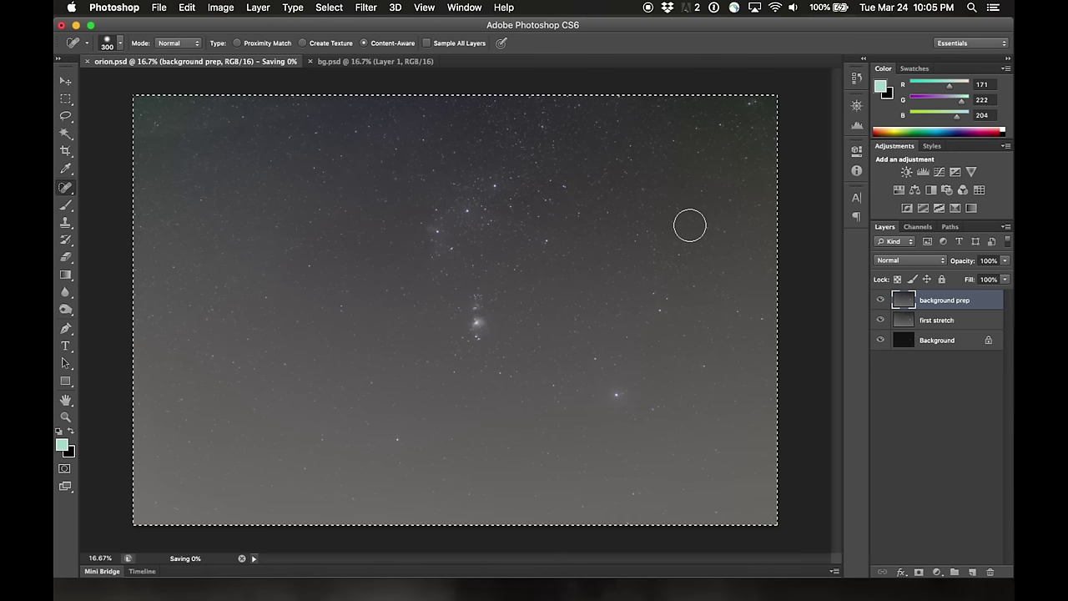
Step: Activate the Move tool and deselect the whole-canvas selection in orion.psd
key(v)
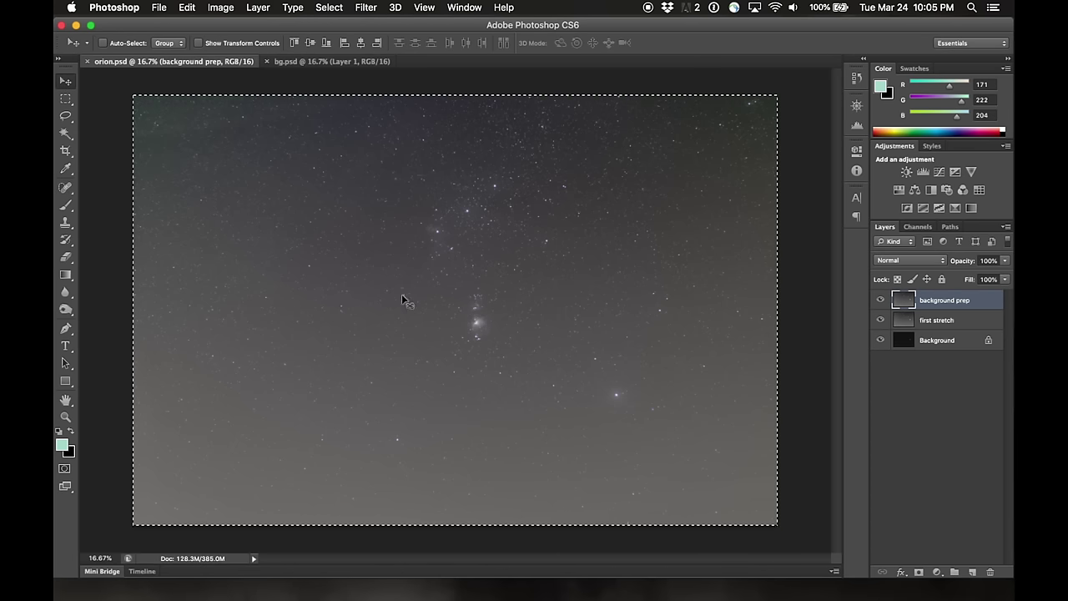
click(338, 8)
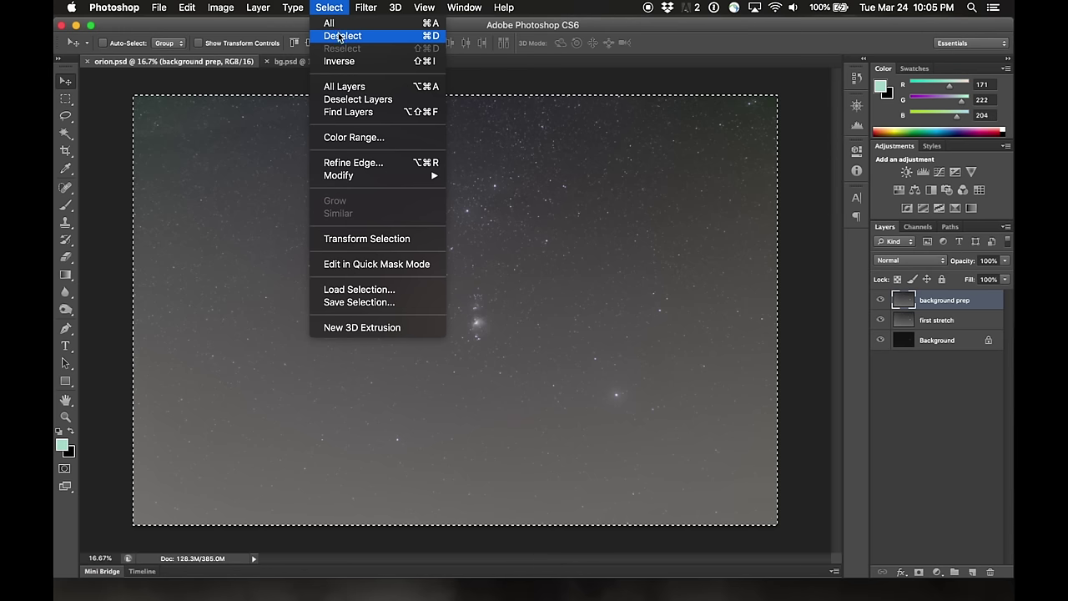
click(340, 36)
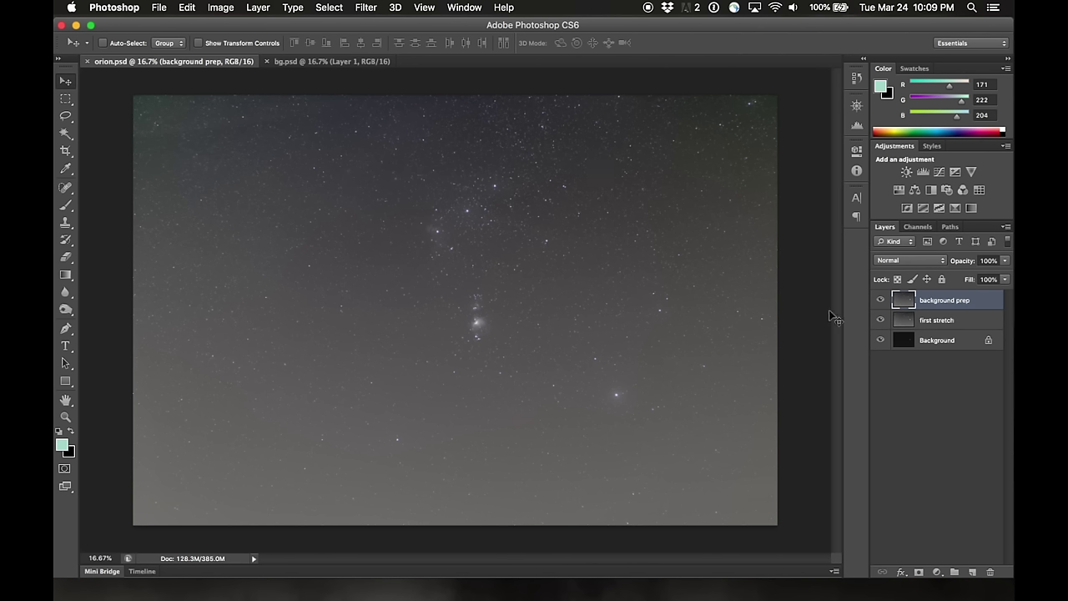
Step: Rename the "background prep" layer to "background removed"
double_click(945, 300)
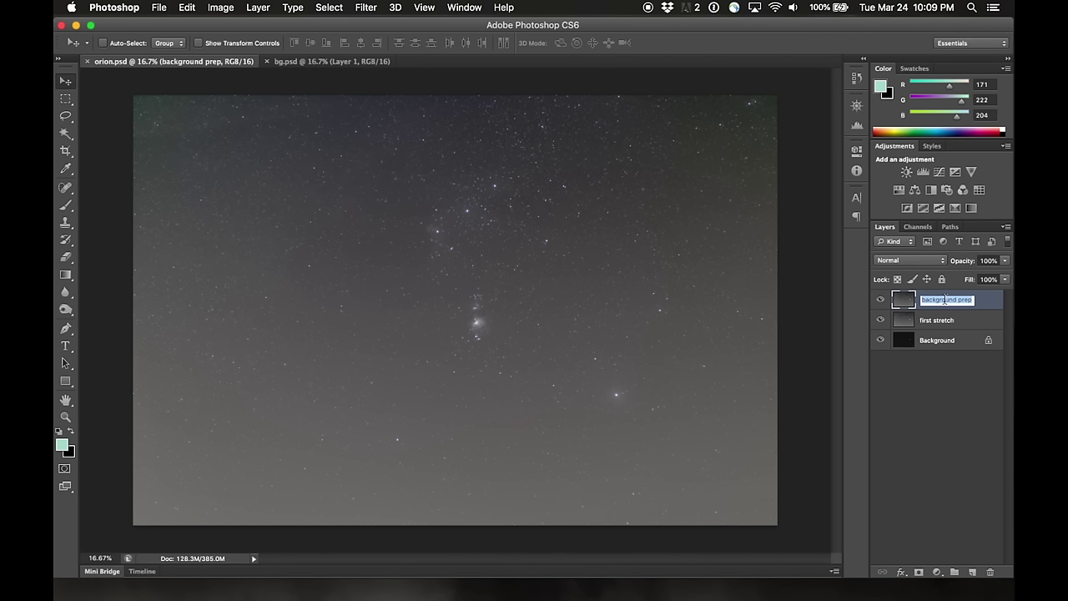
key(Right)
key(BackSpace)
key(BackSpace)
key(BackSpace)
key(BackSpace)
key(BackSpace)
text(removed)
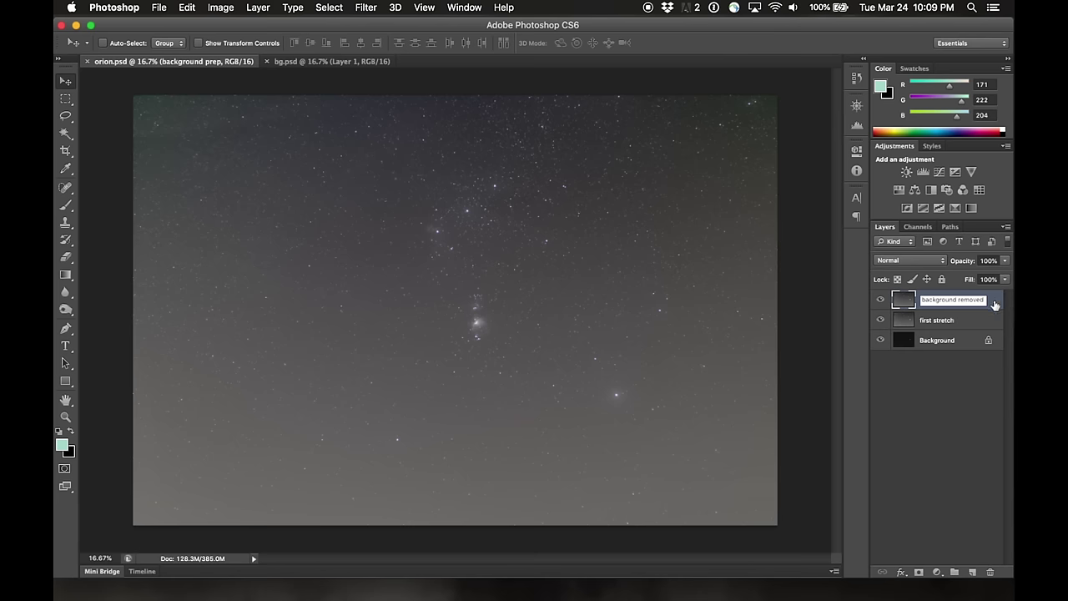
key(Return)
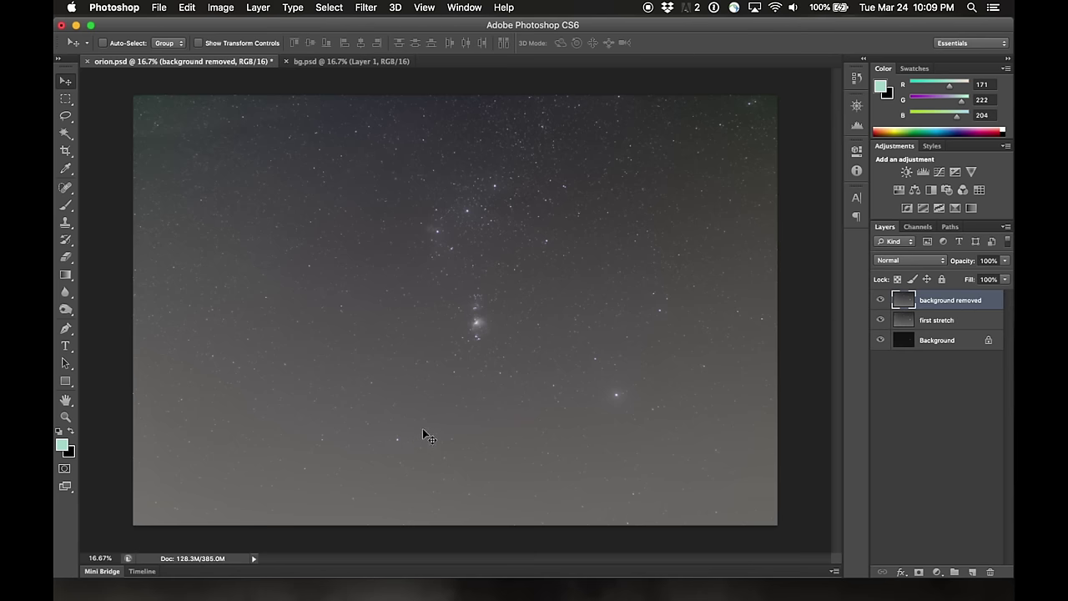
Step: Look over bg.psd, return to orion.psd, and start Apply Image on the background removed layer with bg.psd as the source
click(339, 64)
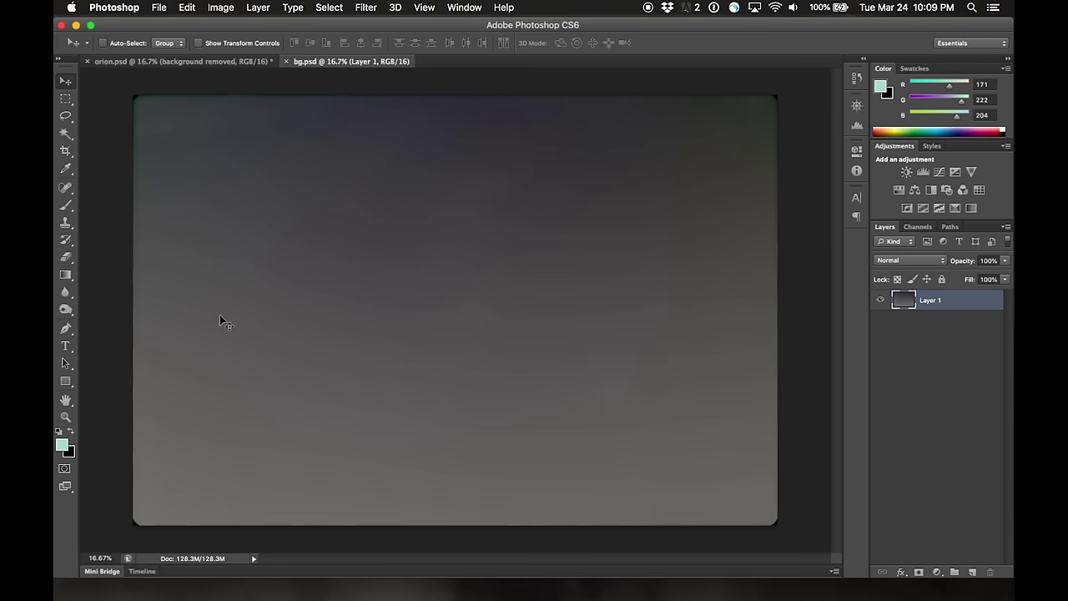
click(165, 62)
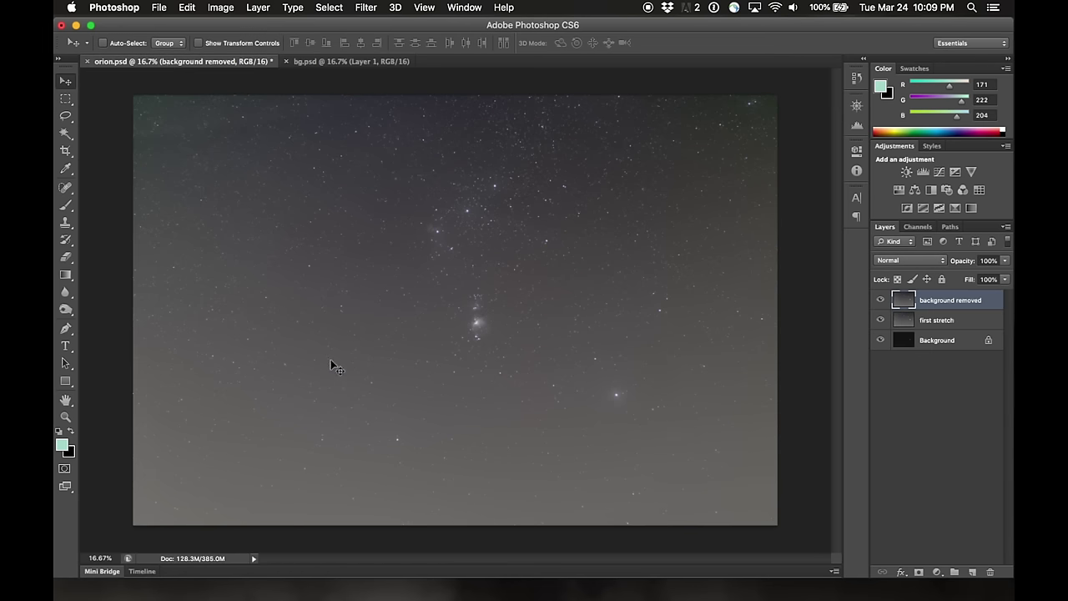
click(220, 7)
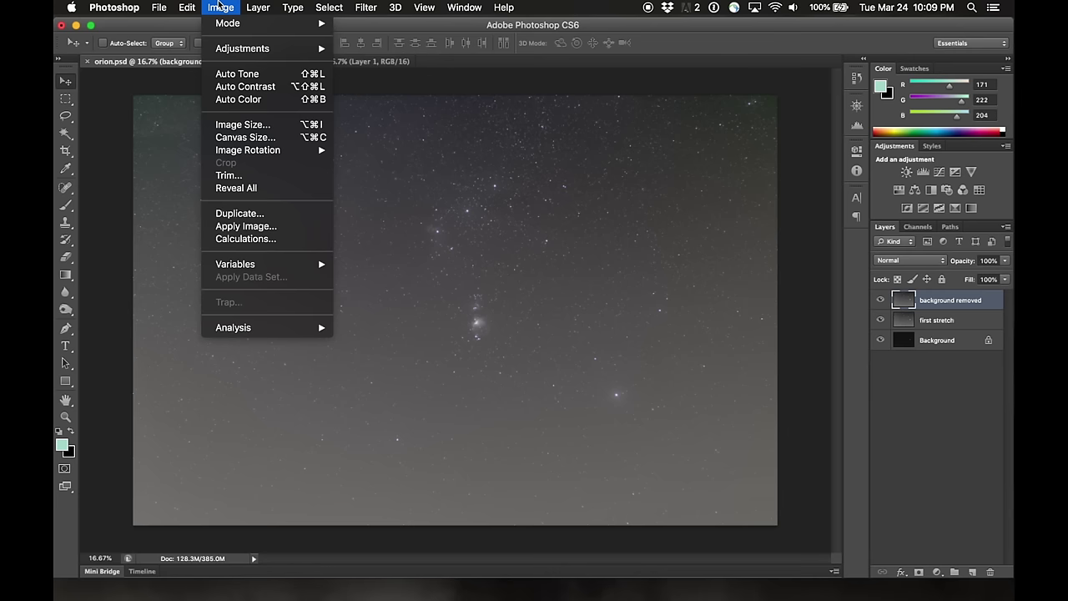
click(222, 226)
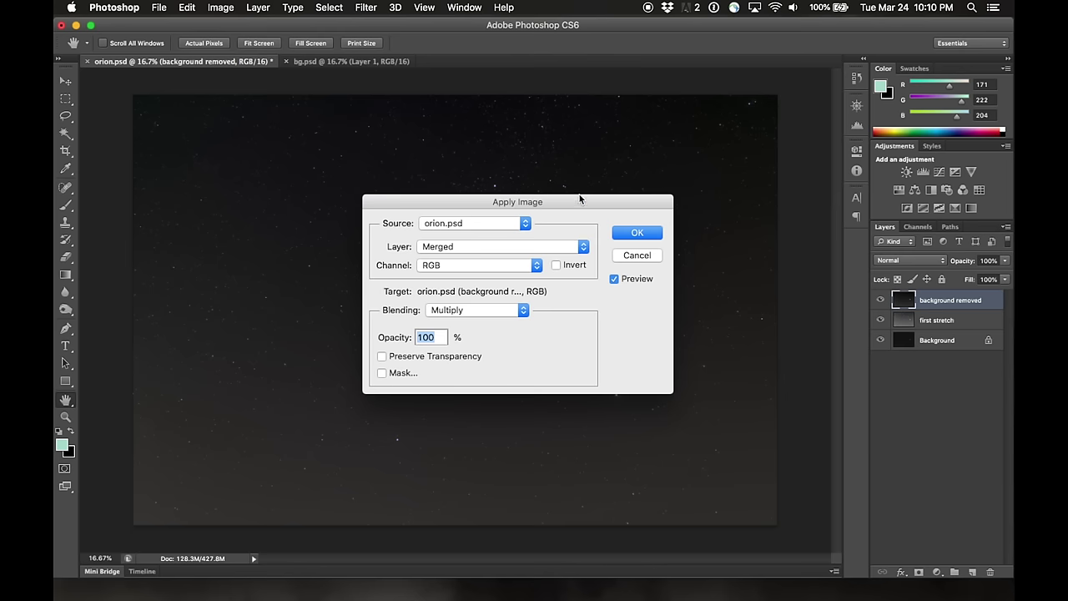
drag(578, 202, 580, 174)
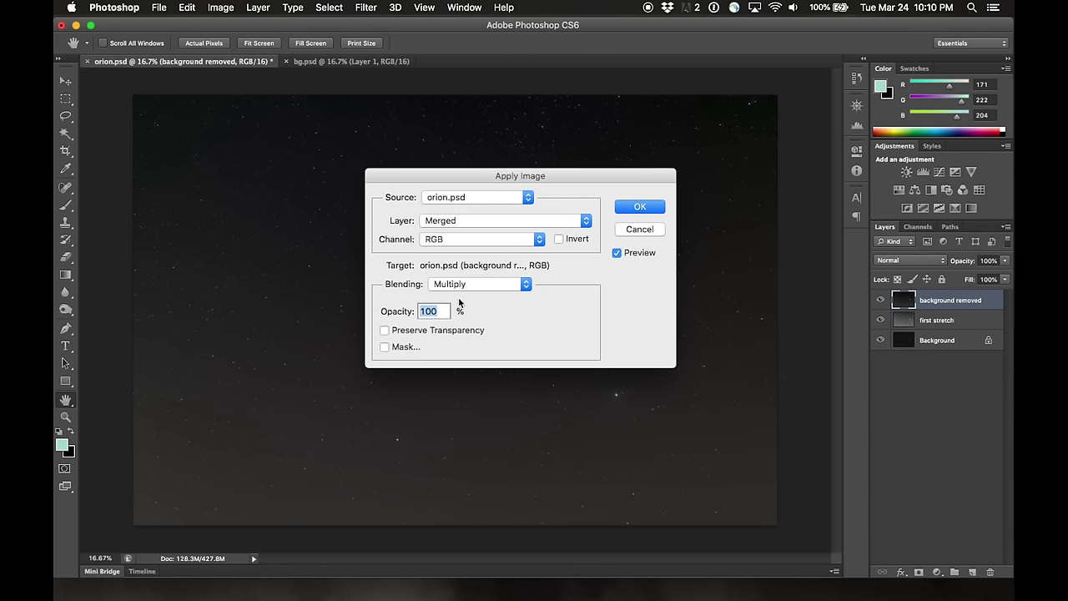
click(495, 195)
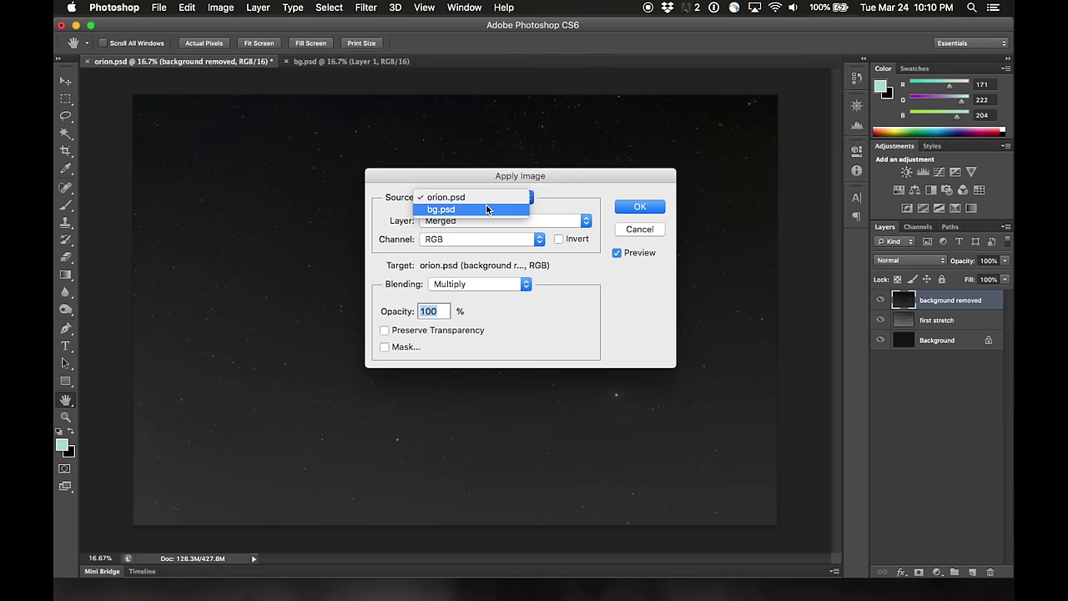
click(487, 208)
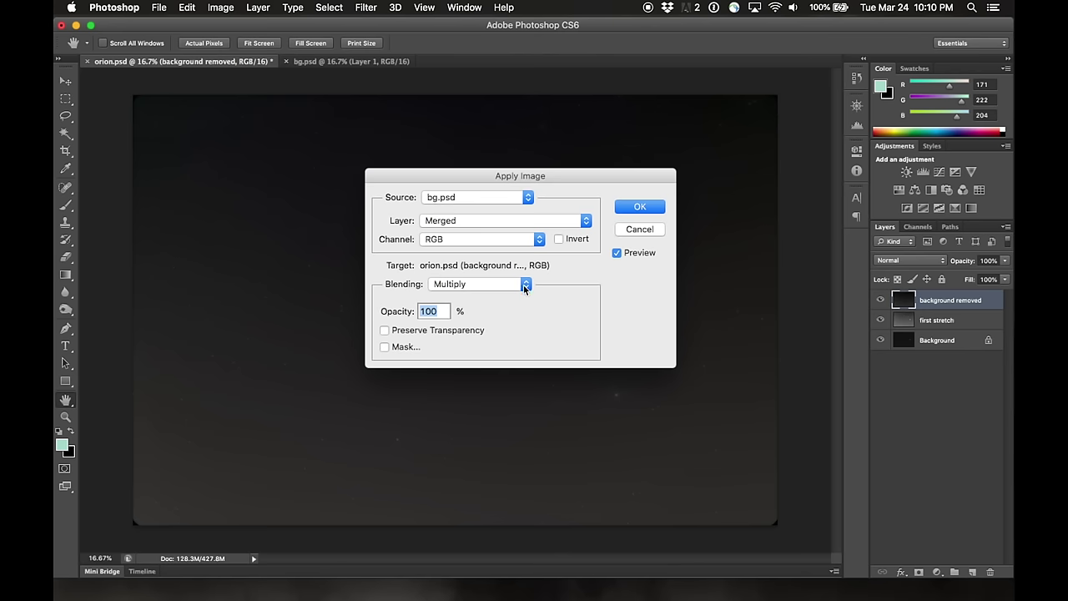
Step: Try Layer 1 as the source layer in Apply Image, and set it back to Merged
click(504, 219)
click(503, 220)
click(469, 224)
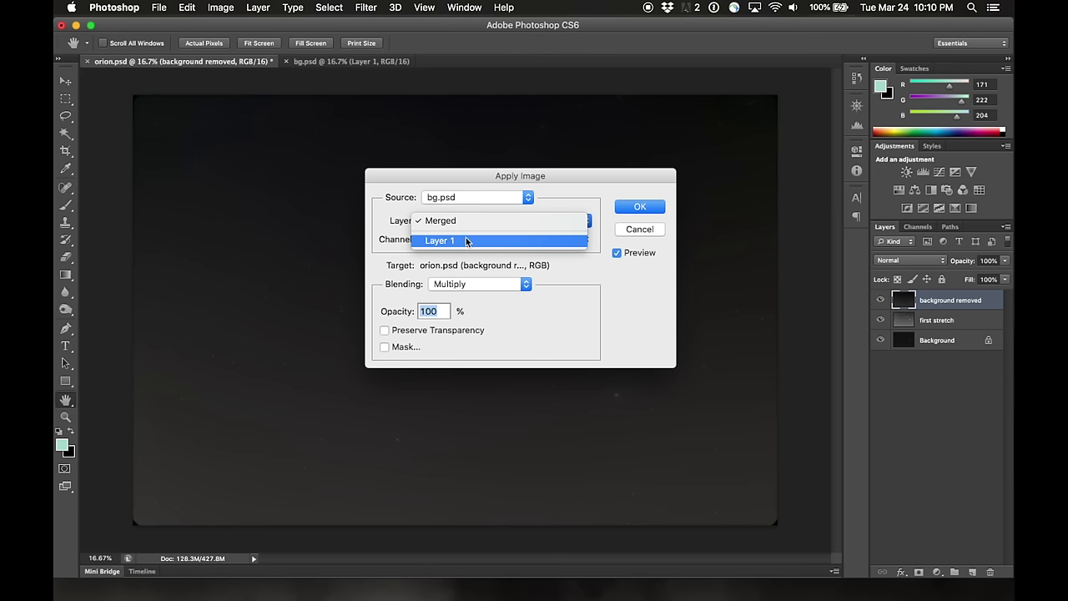
click(465, 240)
click(475, 221)
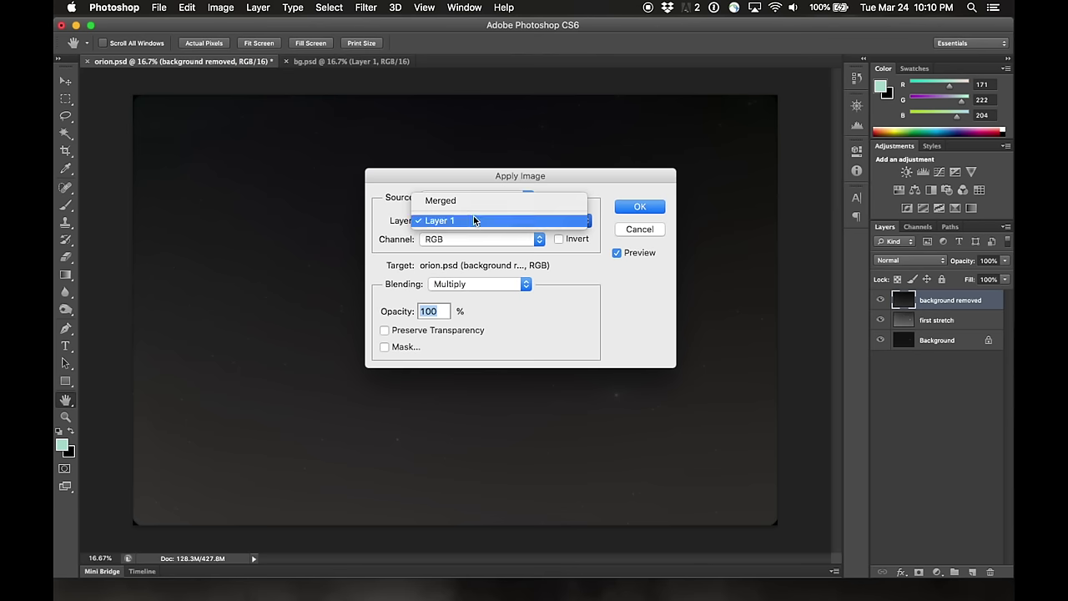
click(473, 201)
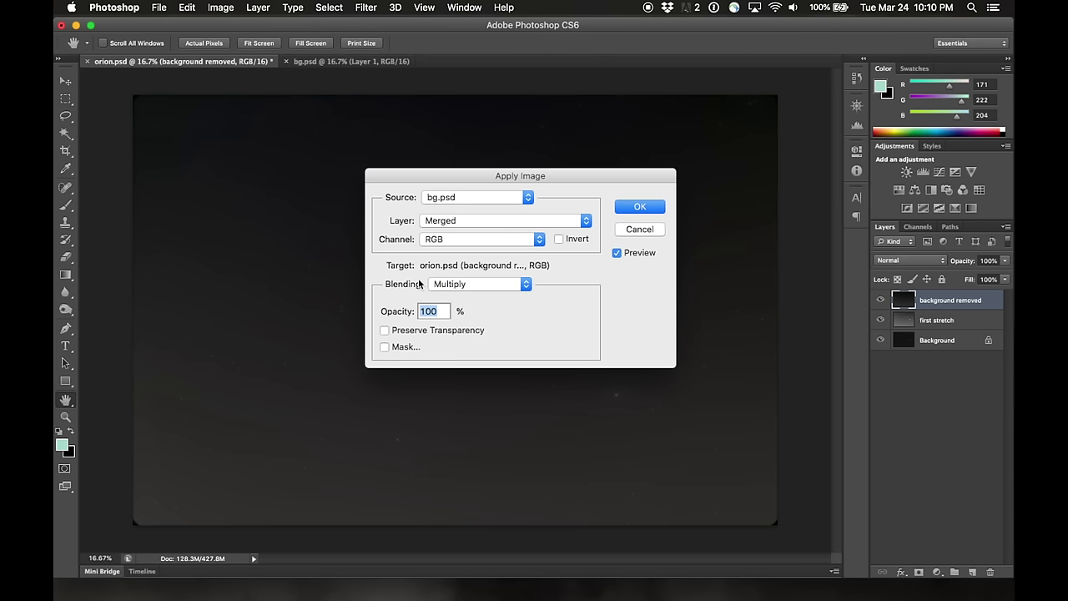
Step: Set the Apply Image blending to Subtract and move the dialog around to inspect the preview of the star field
click(486, 286)
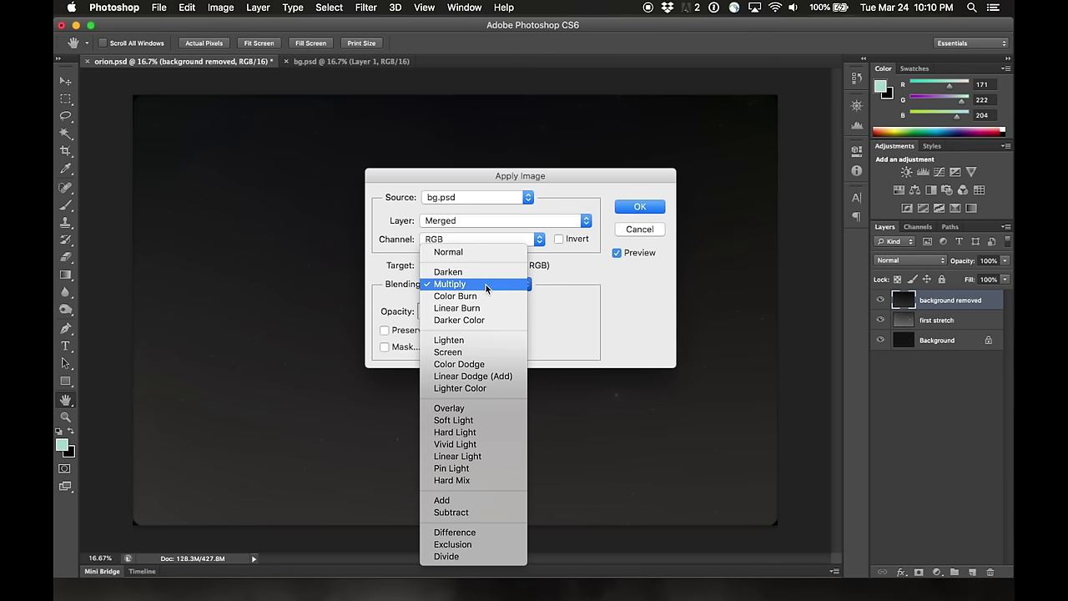
click(488, 512)
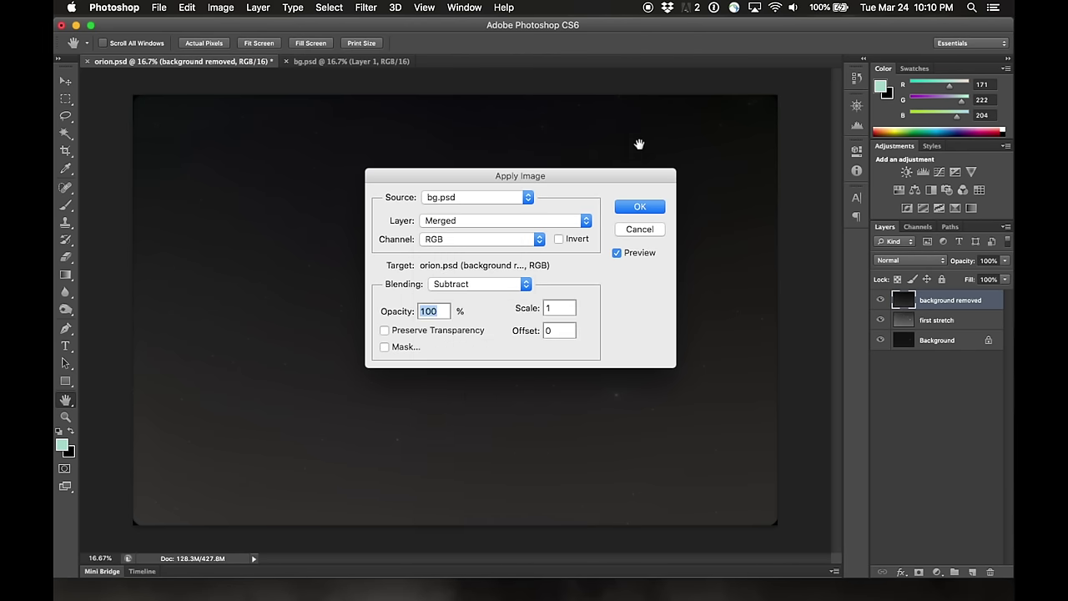
drag(528, 180, 478, 384)
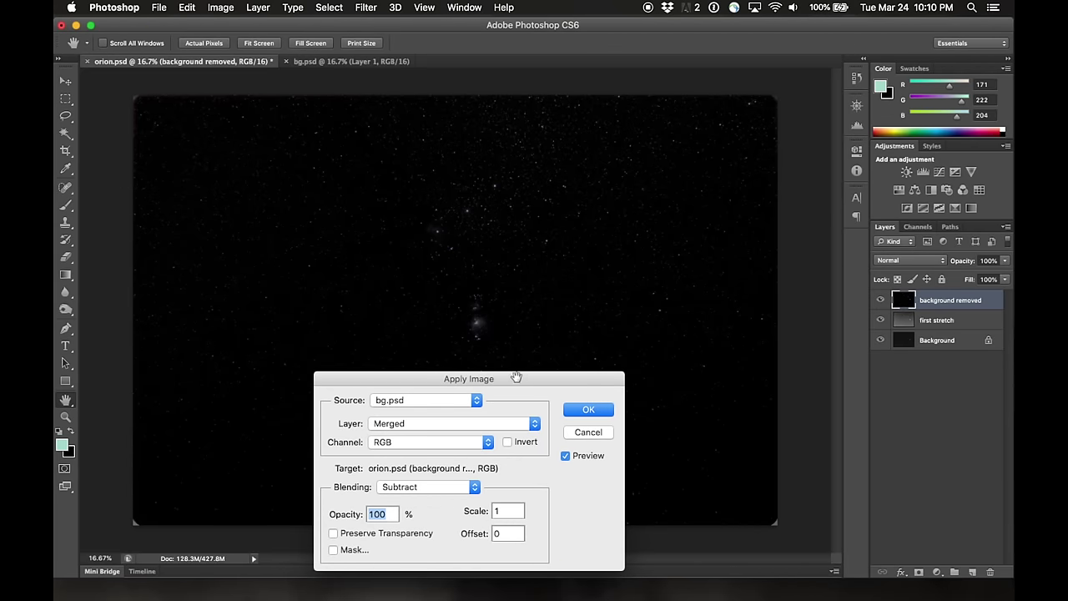
drag(515, 378, 389, 510)
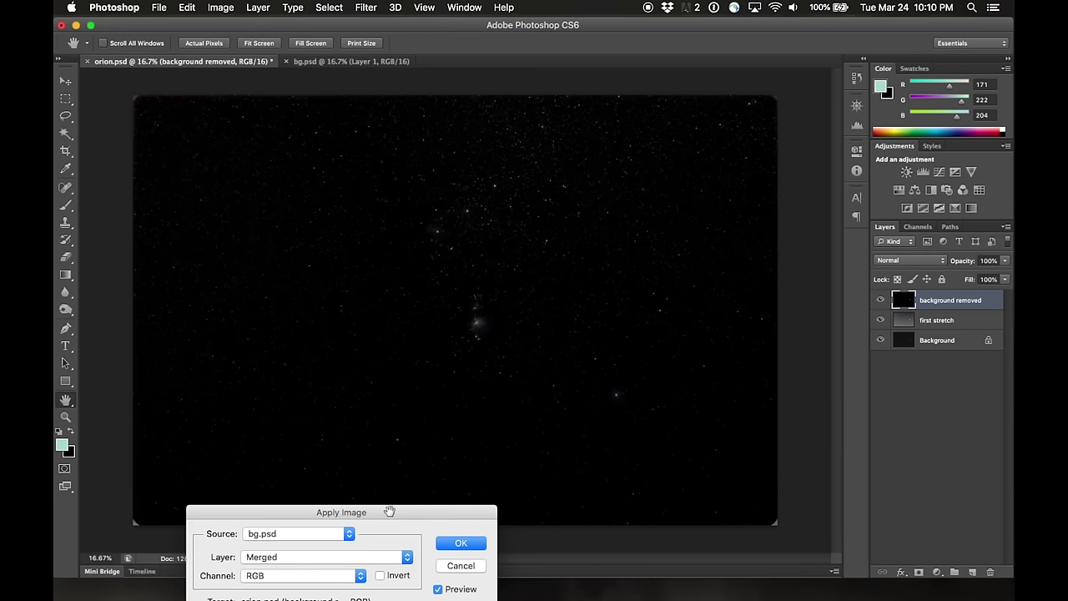
drag(389, 512, 604, 157)
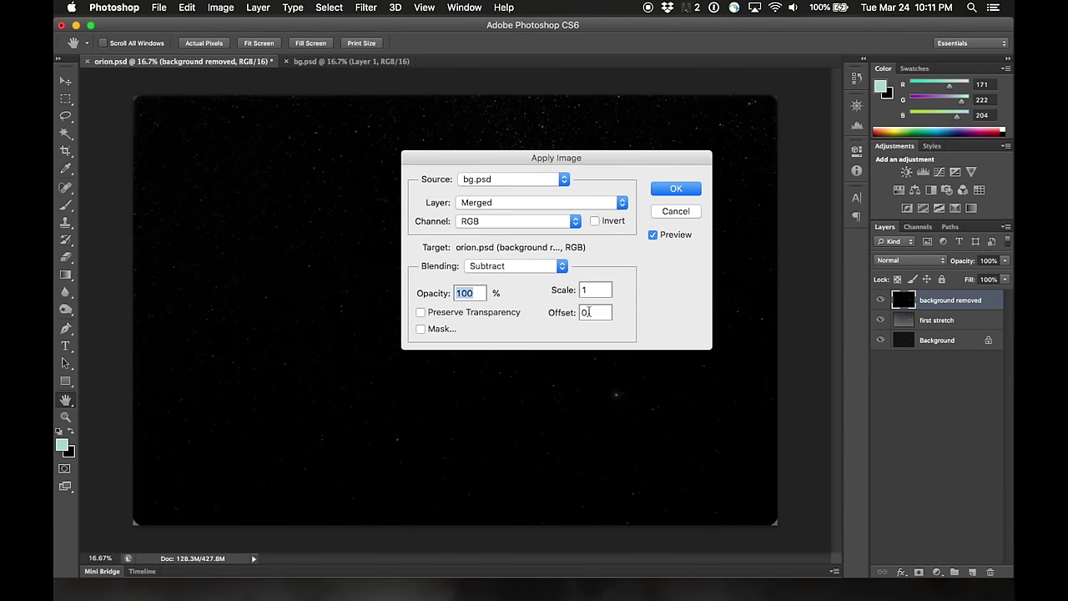
Step: Try Apply Image offsets of 10, 20, 30 and 40 for the bg.psd subtraction, moving the dialog off the nebula
double_click(586, 313)
text(10)
click(605, 312)
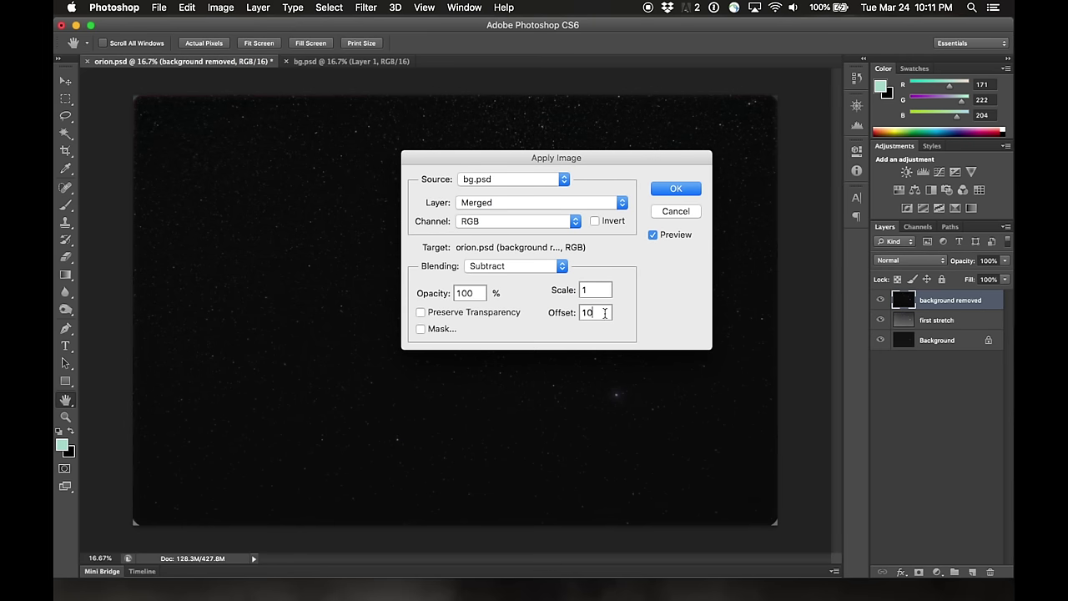
drag(604, 312, 536, 312)
text(20)
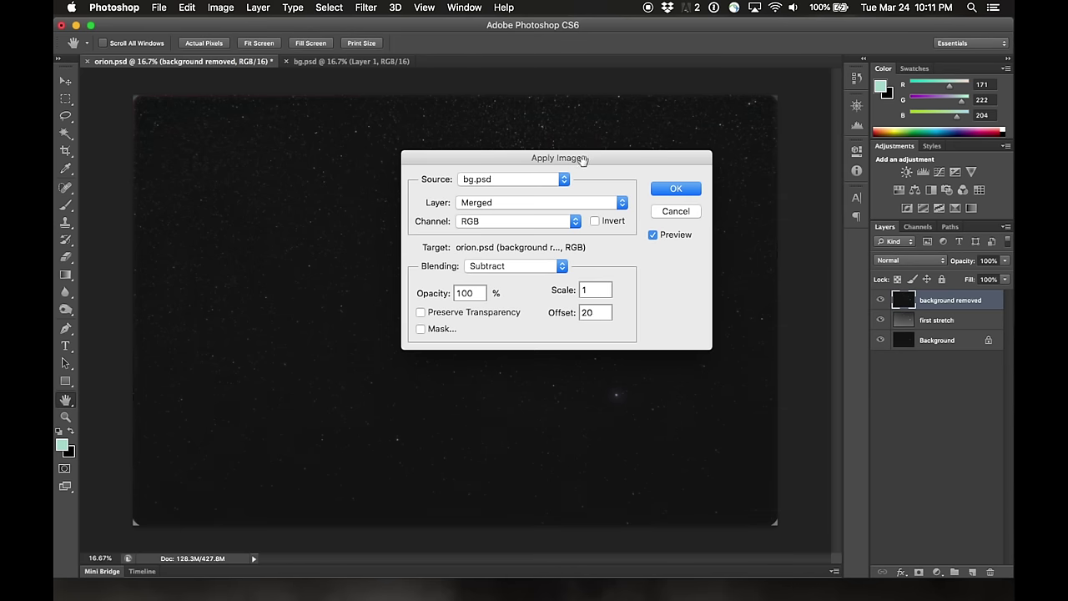
drag(584, 159, 335, 225)
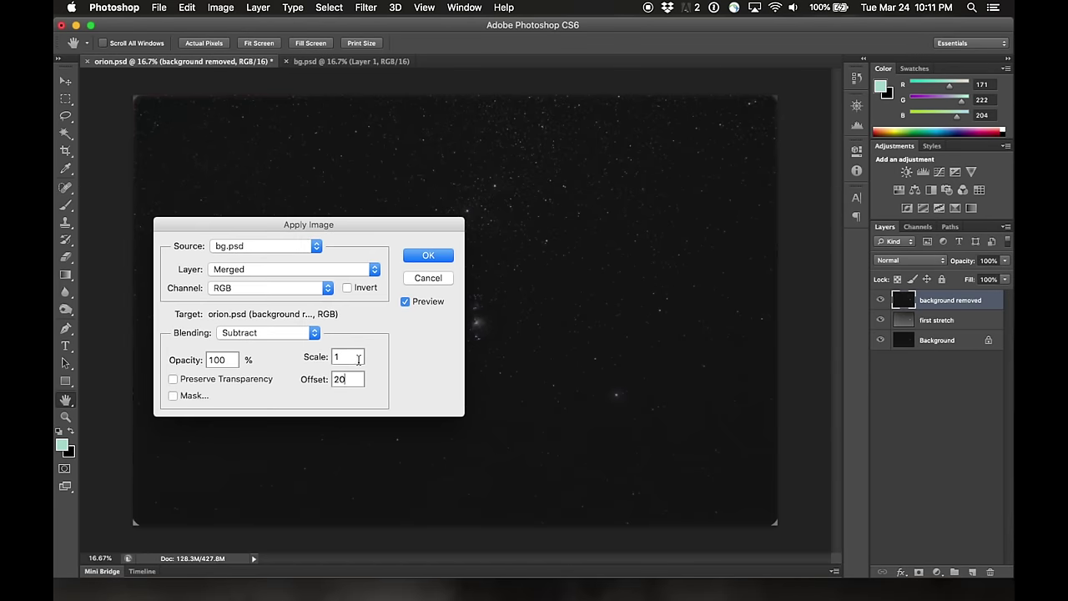
click(302, 381)
text(30)
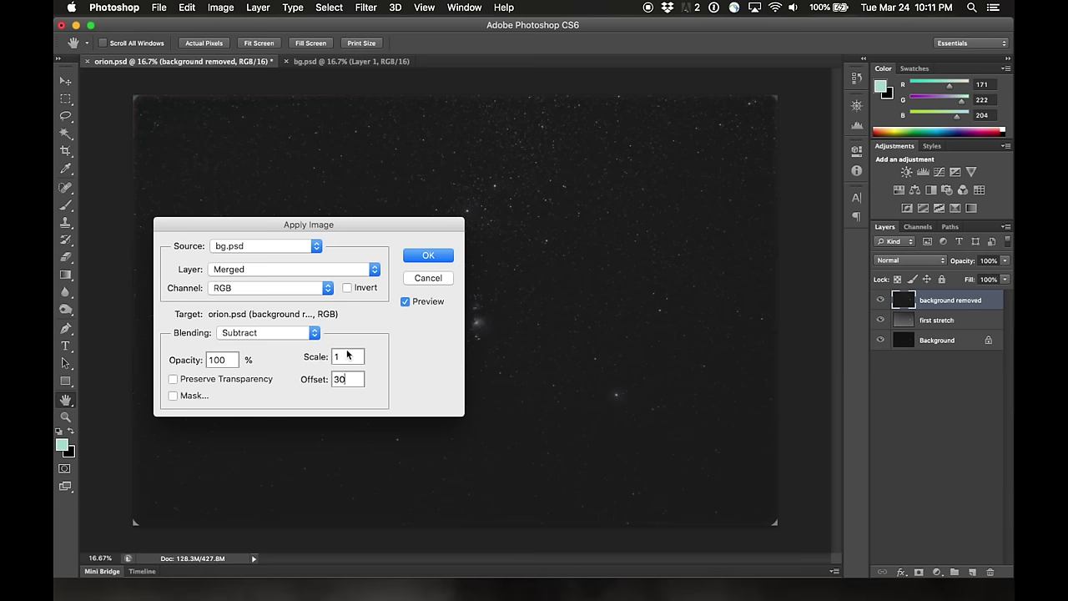
click(294, 383)
text(40)
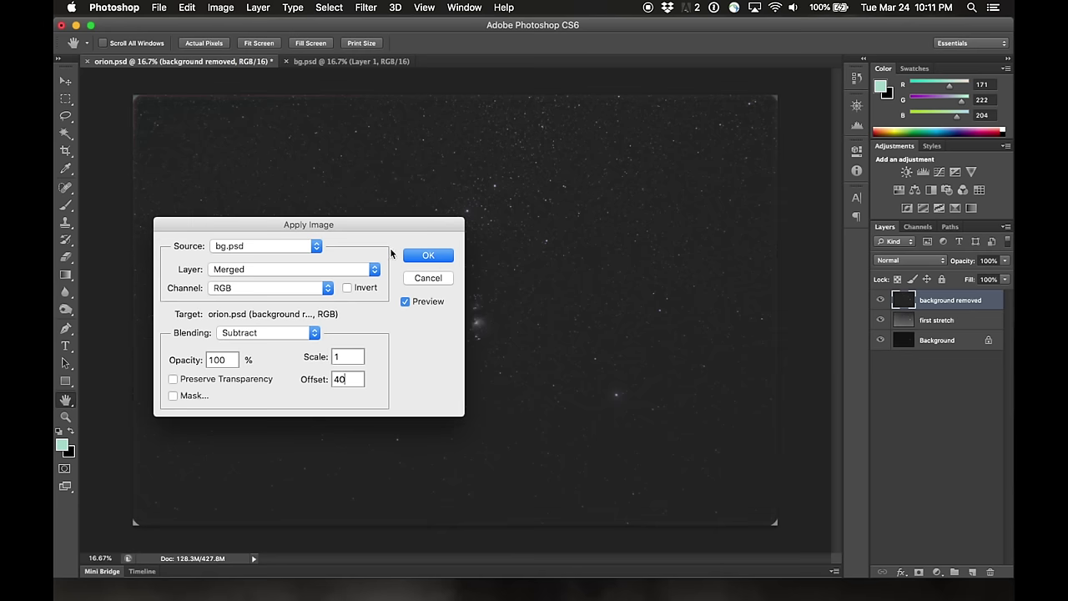
mouse_move(395, 229)
mouse_down()
mouse_move(410, 491)
mouse_move(398, 221)
mouse_up()
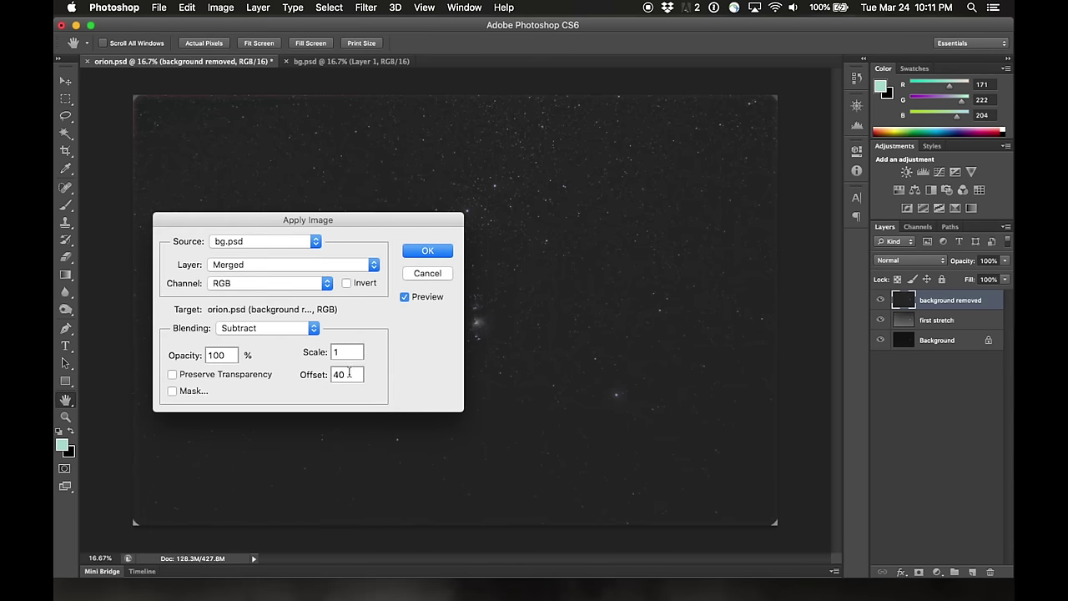
Step: Set the Apply Image offset to 50 and move the dialog clear of the nebula
click(305, 376)
text(50)
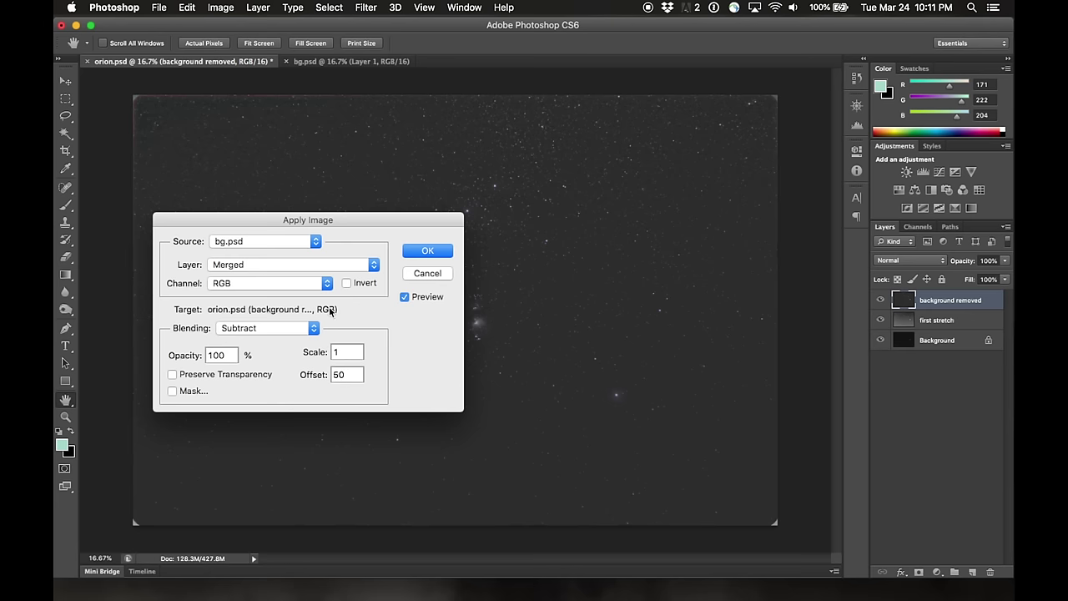
drag(357, 221, 330, 258)
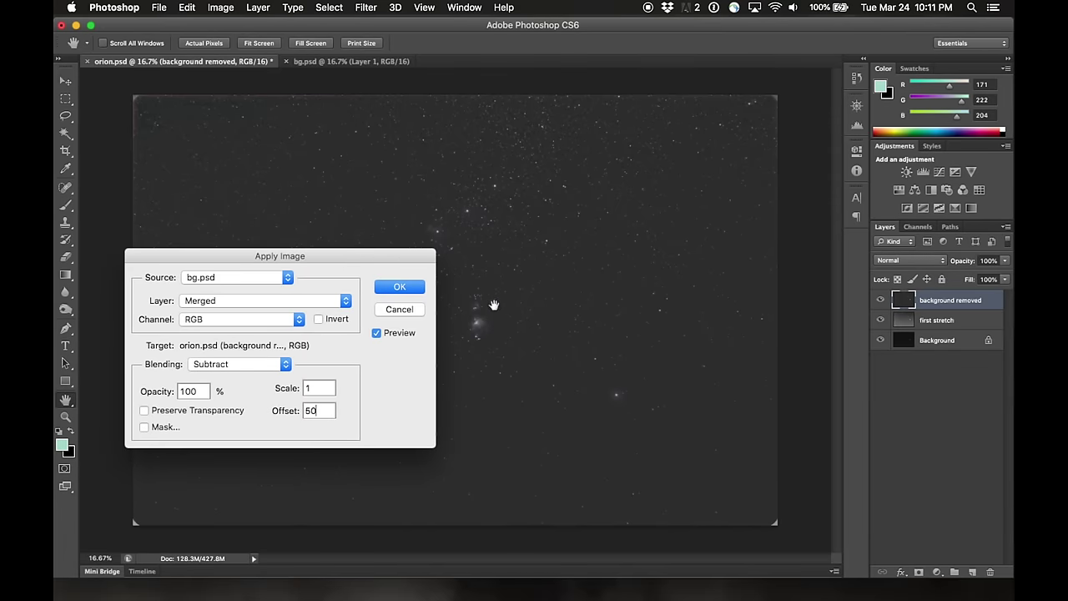
Step: Compare Apply Image offsets of 10, 20, 30 and 40 around the nebula at 100% view, and set the offset back to 50
key(super+equal)
key(super+equal)
key(super+equal)
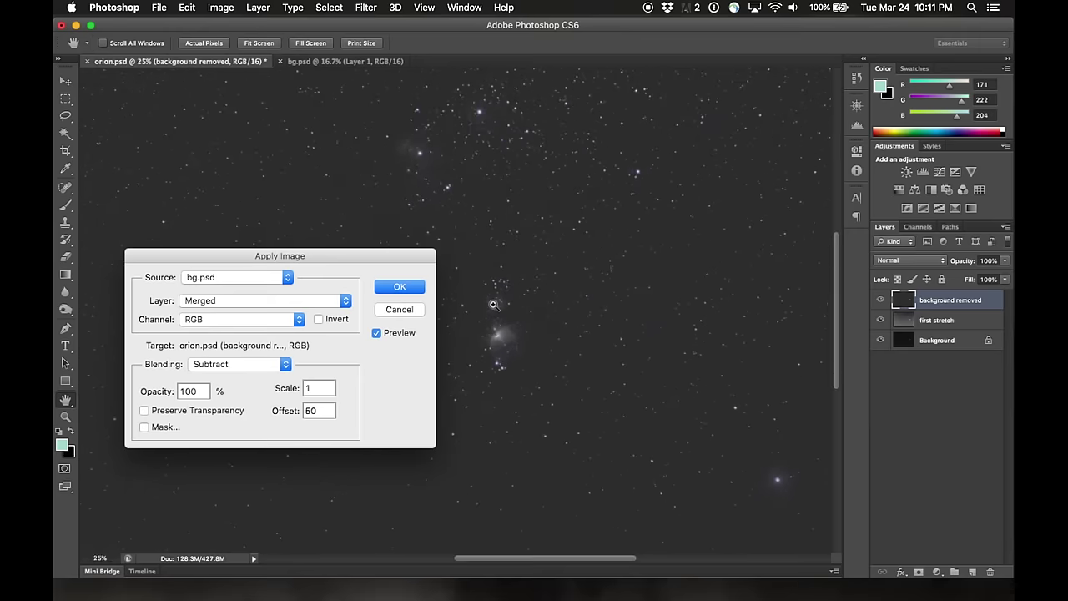
click(493, 304)
click(493, 304)
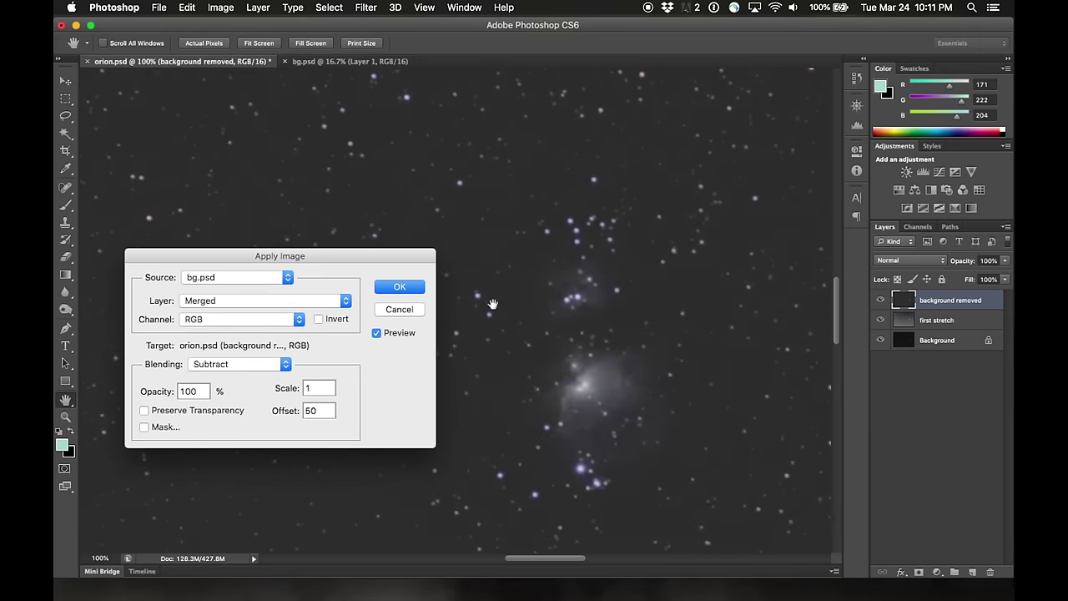
drag(319, 408, 284, 413)
text(10)
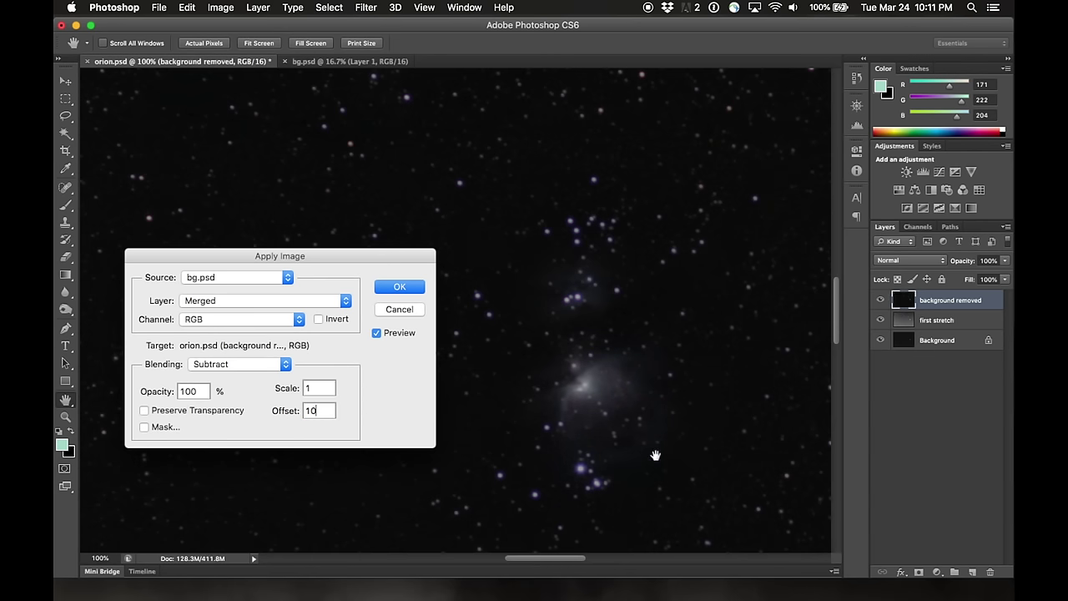
click(269, 402)
text(20)
click(264, 409)
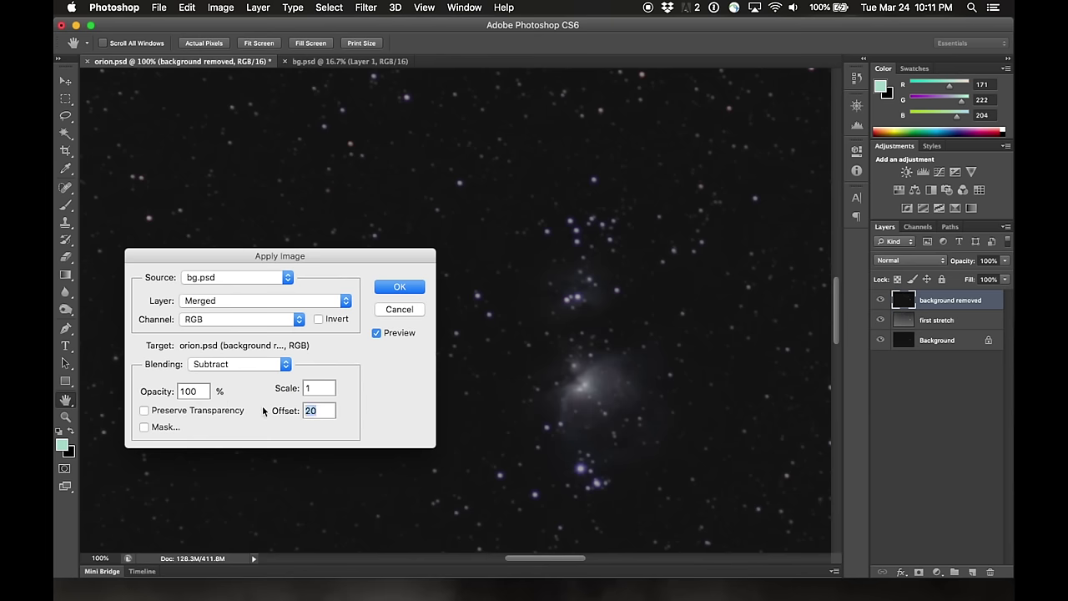
text(30)
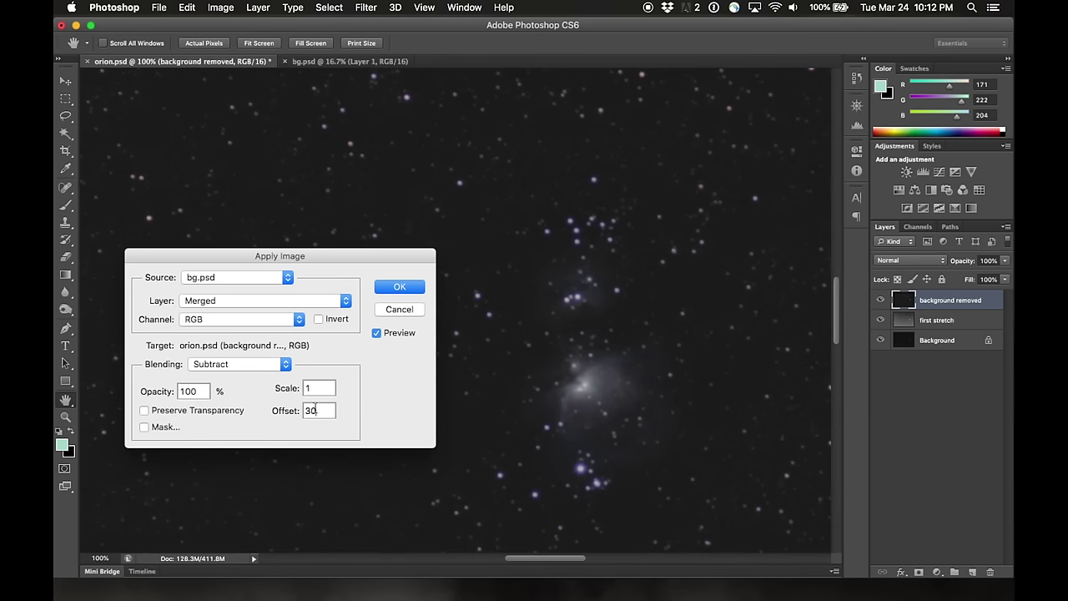
click(284, 410)
text(40)
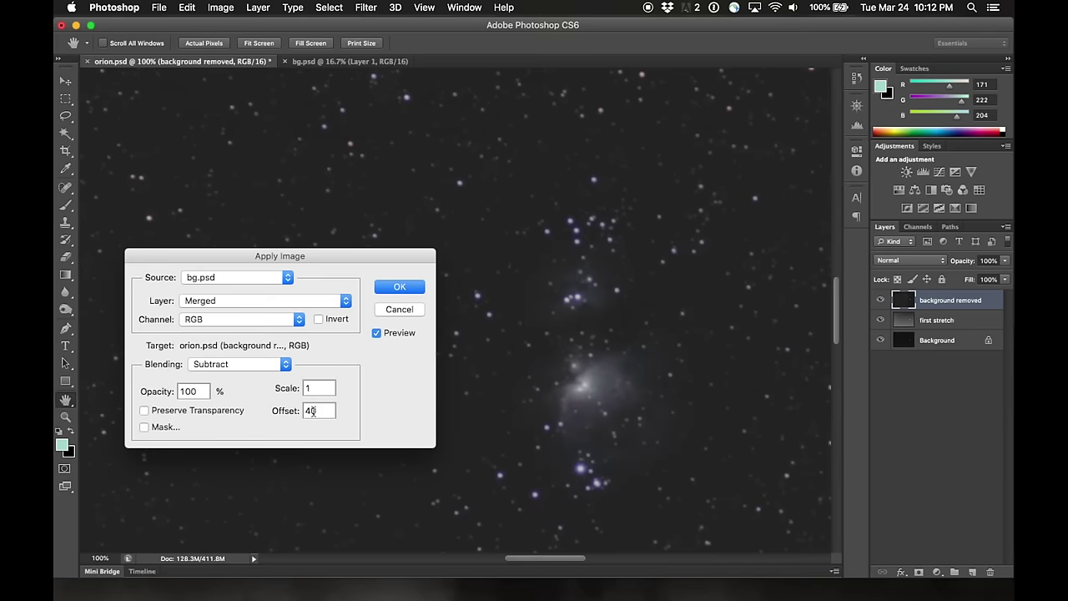
click(284, 411)
text(50)
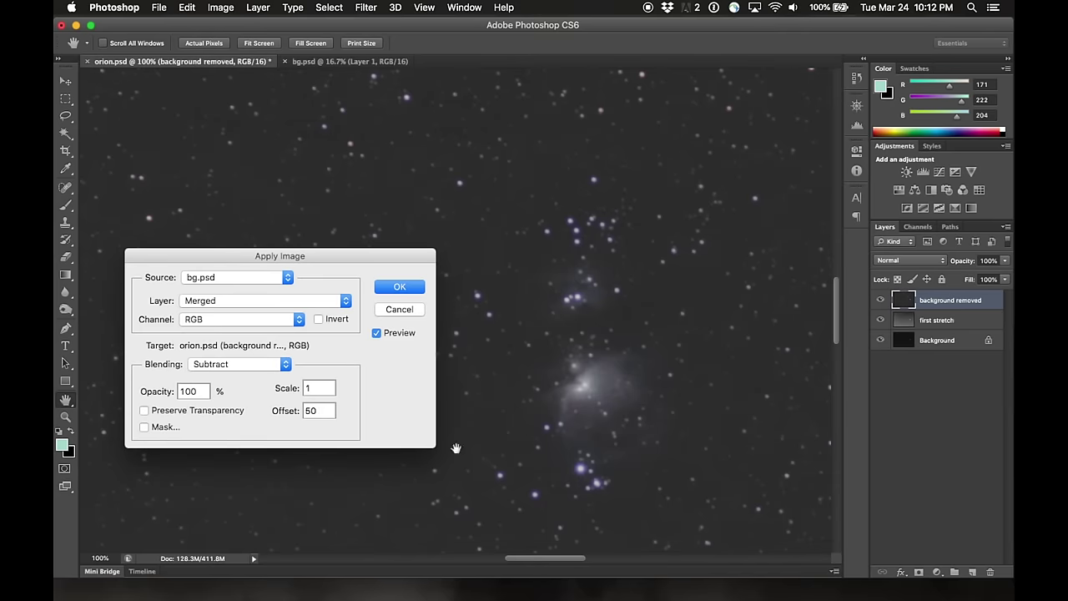
Step: Examine the Apply Image preview at 100% around the nebula, the bright stars and the surrounding sky, moving the dialog out of the way
scroll(564, 228, up, 6)
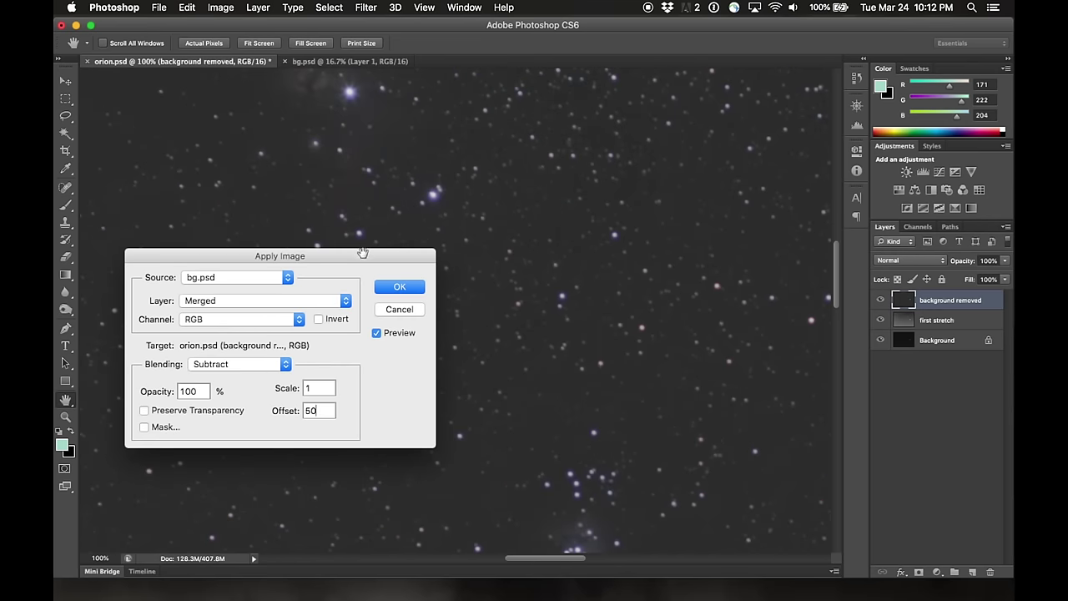
drag(363, 256, 480, 192)
scroll(722, 302, down, 8)
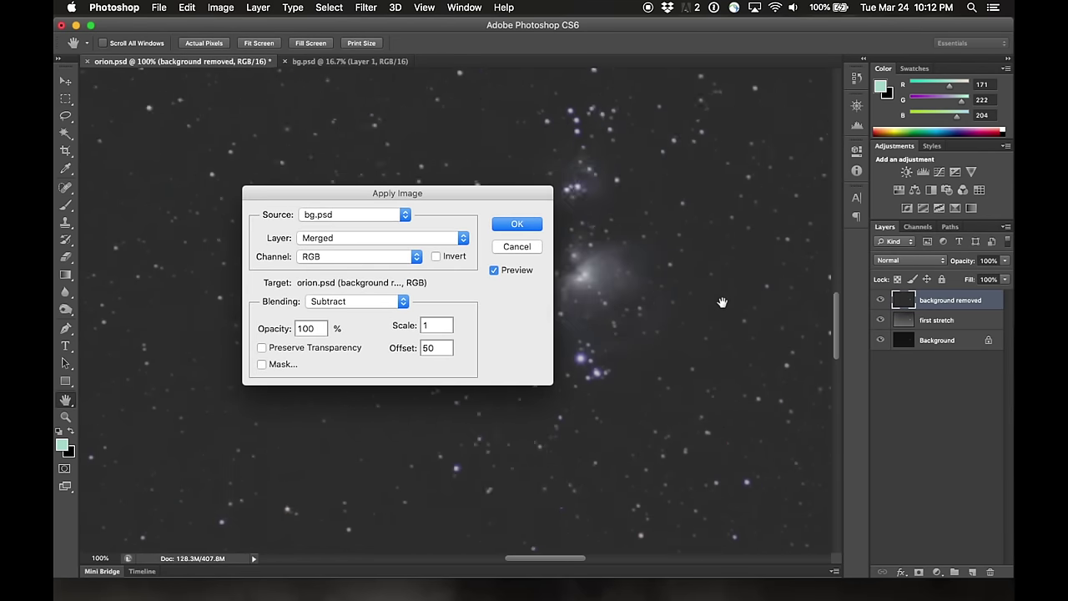
scroll(722, 302, right, 8)
scroll(721, 302, down, 6)
scroll(722, 302, right, 6)
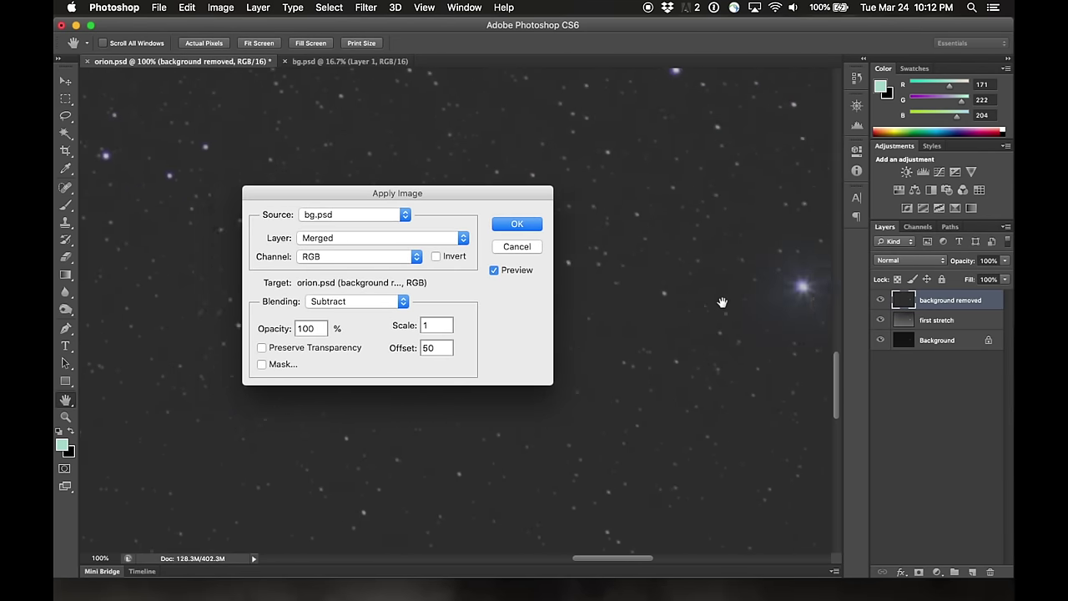
scroll(722, 302, right, 3)
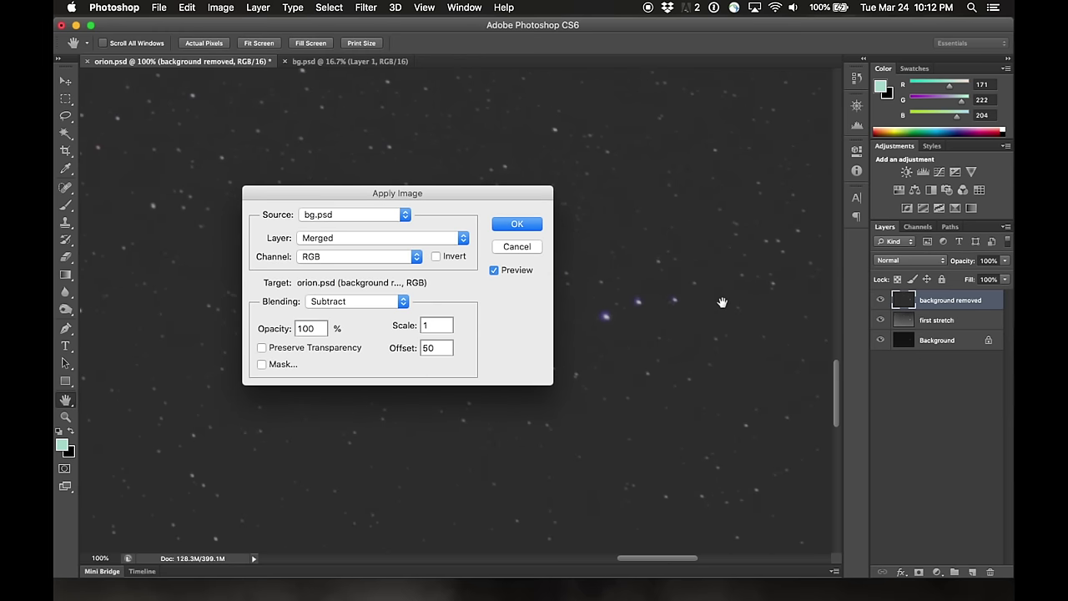
scroll(721, 302, right, 2)
scroll(722, 302, up, 5)
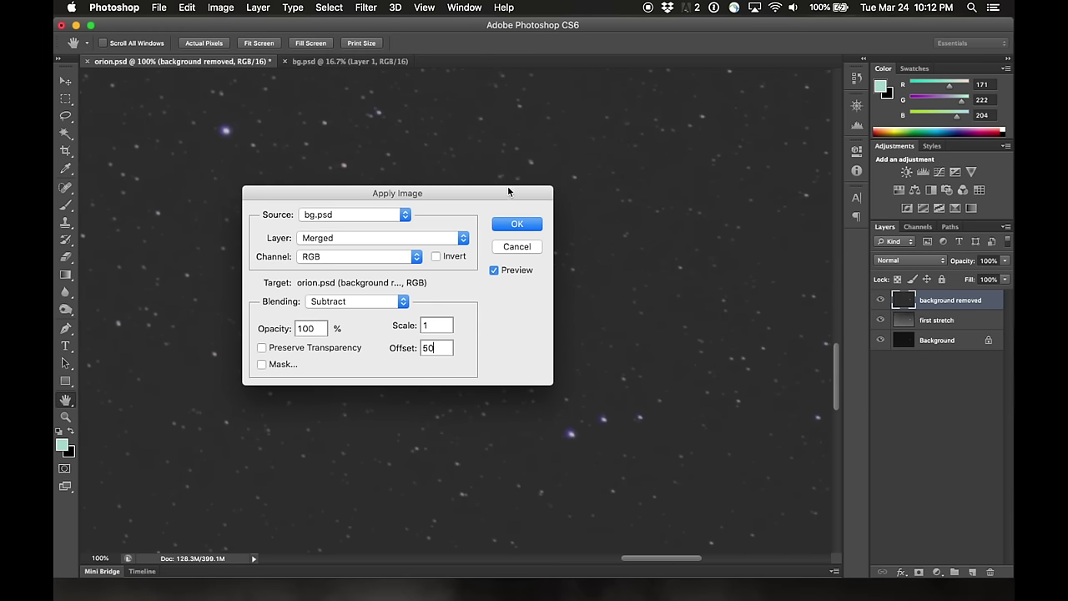
drag(507, 192, 311, 290)
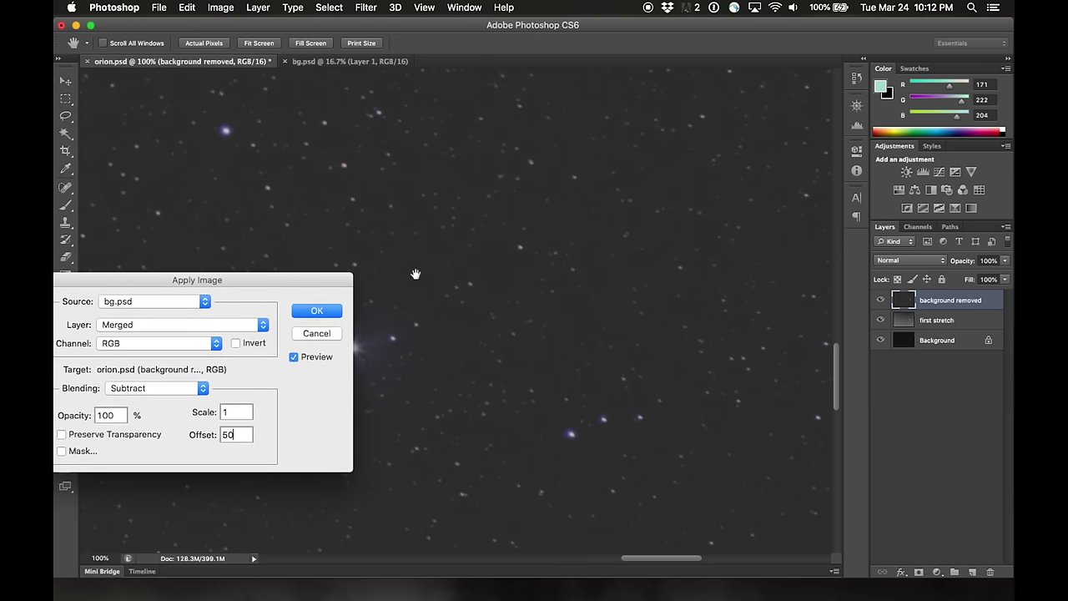
scroll(599, 247, up, 4)
scroll(599, 247, down, 6)
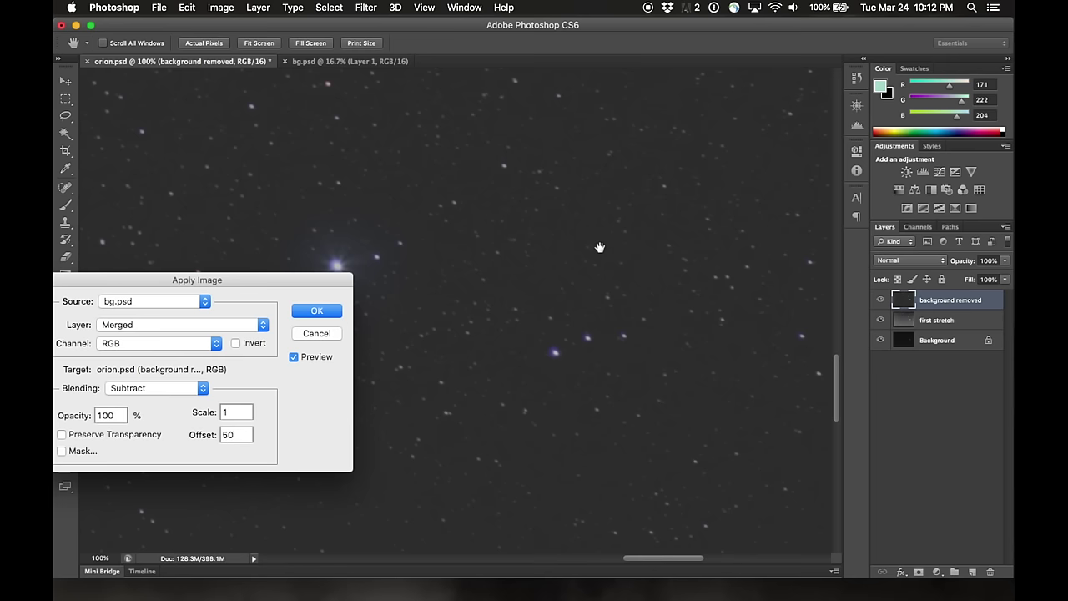
scroll(599, 247, left, 5)
scroll(599, 247, up, 5)
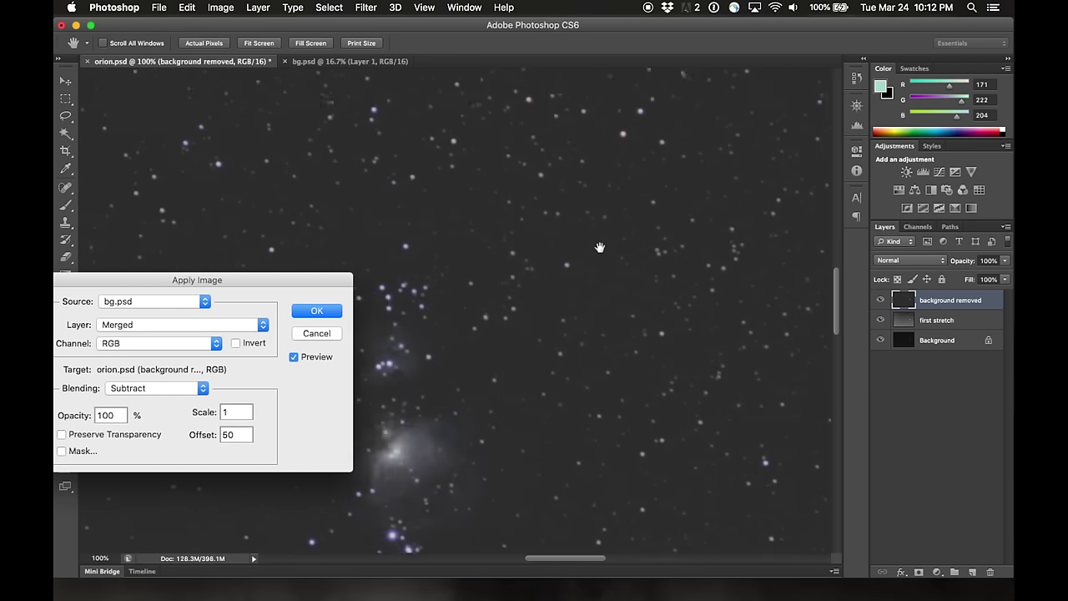
scroll(599, 247, up, 5)
scroll(599, 247, left, 3)
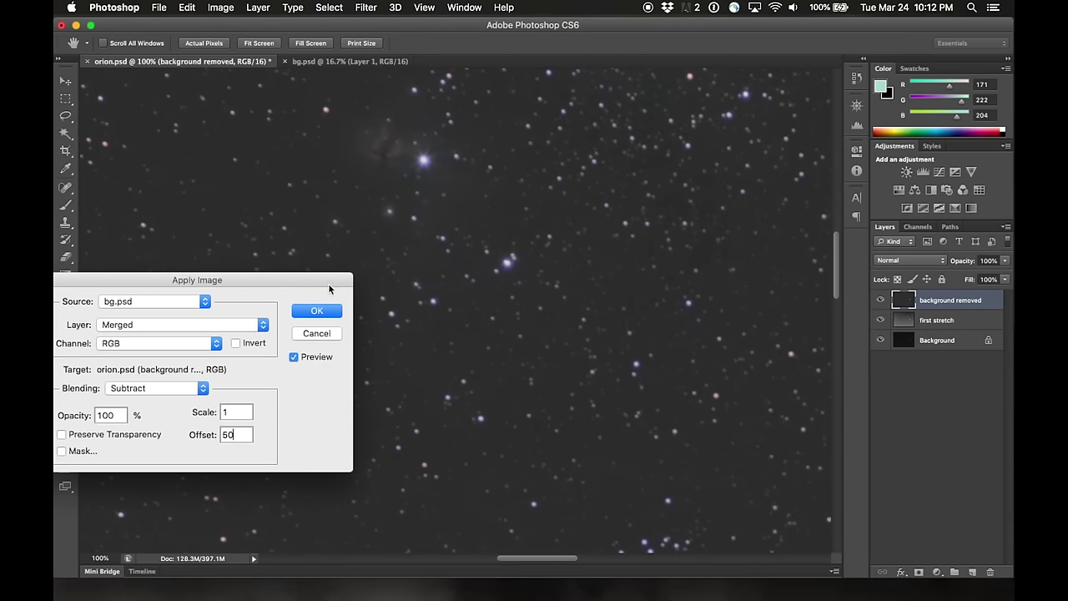
drag(299, 280, 516, 280)
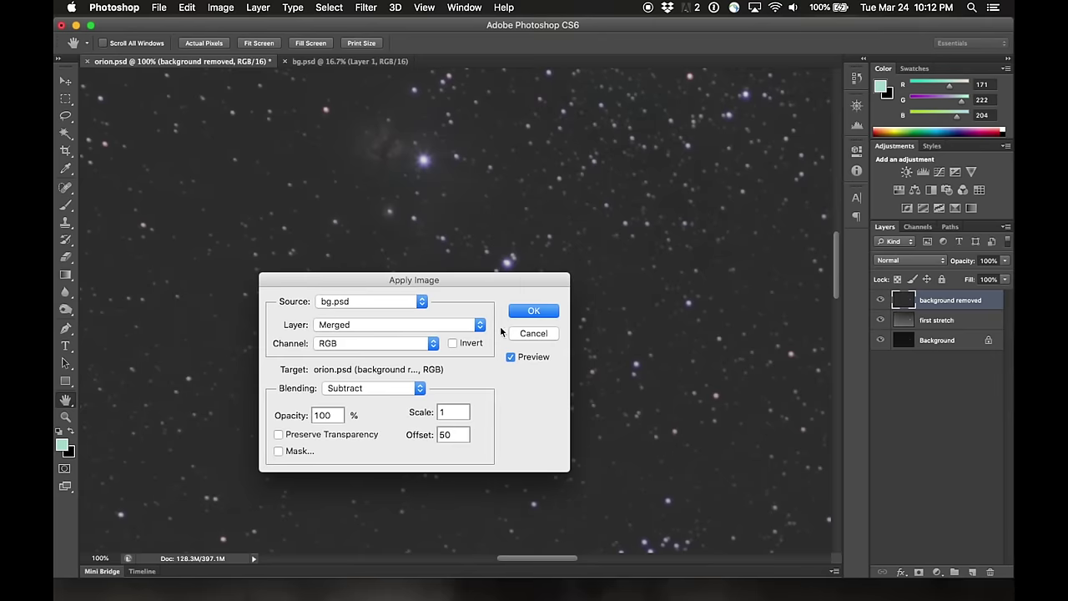
Step: Check the preview of the whole image and apply the bg.psd subtraction to the background removed layer
key(super+minus)
key(super+minus)
key(super+minus)
key(super+minus)
key(super+minus)
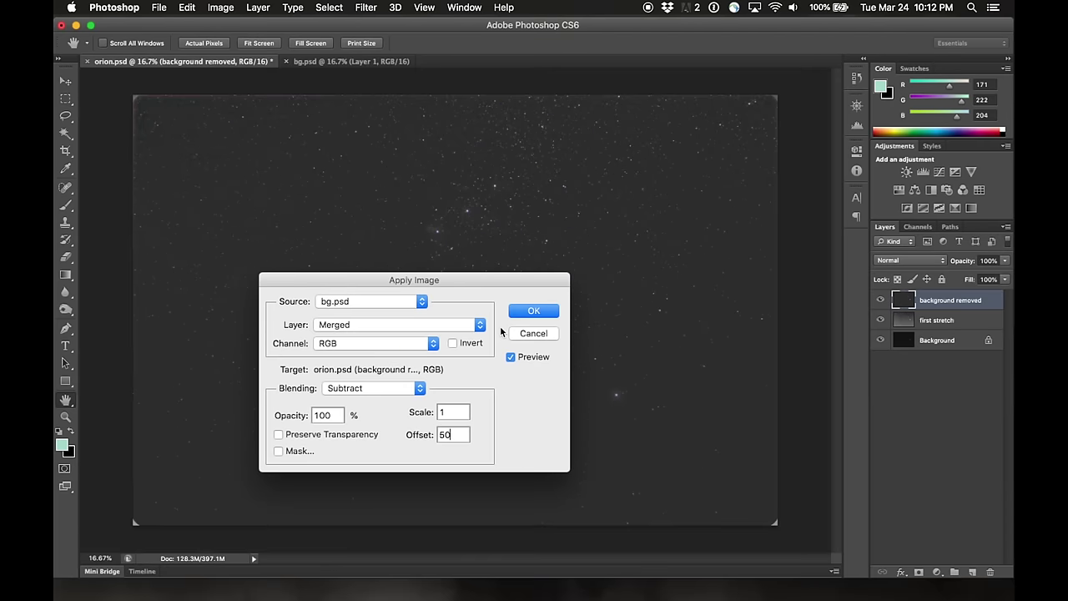
drag(517, 282, 683, 582)
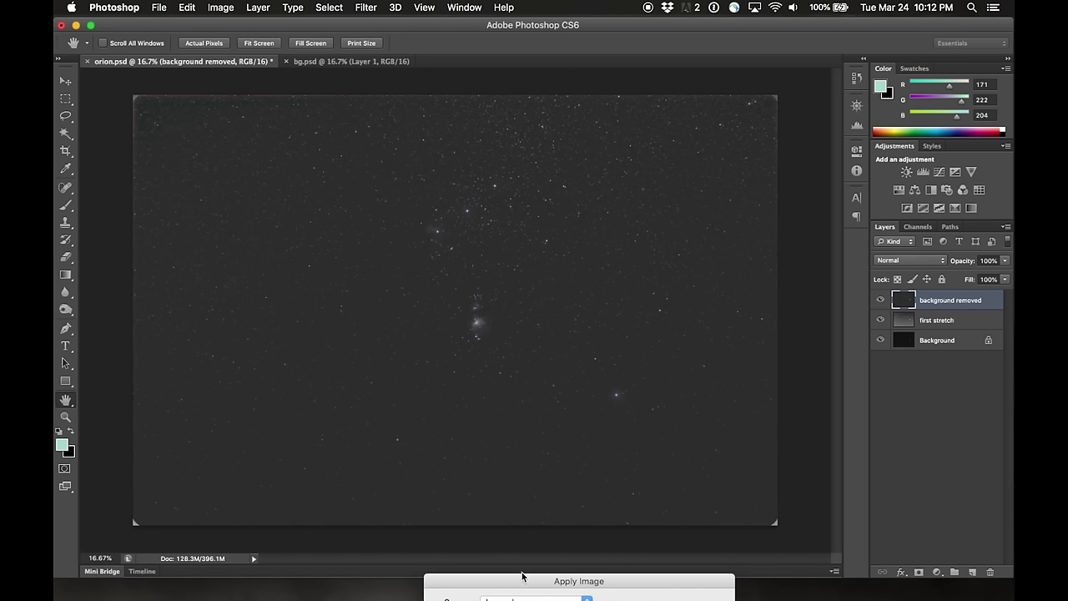
drag(524, 582, 353, 184)
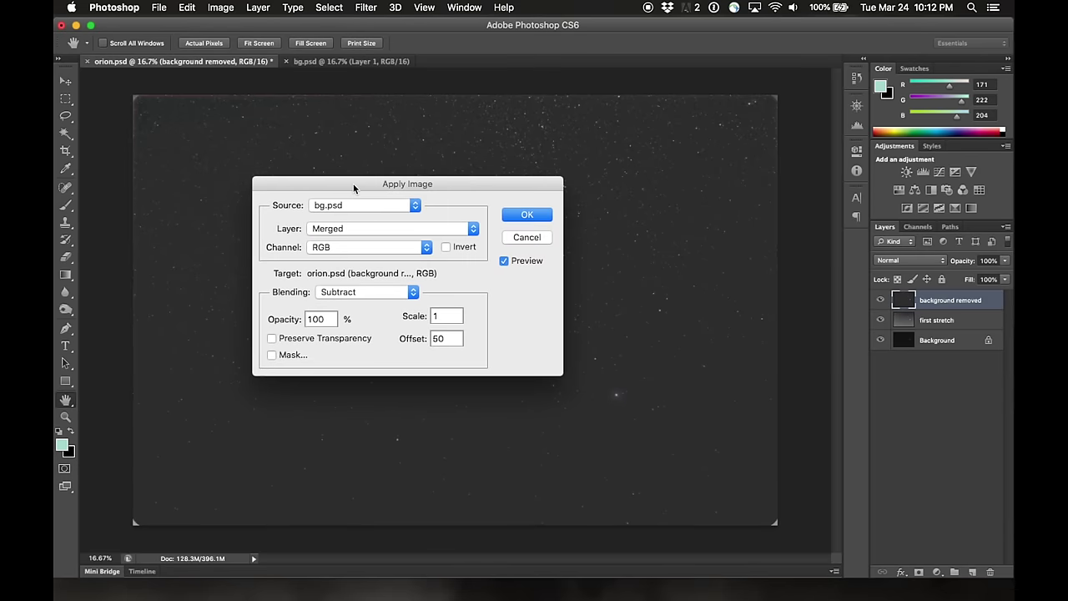
click(528, 215)
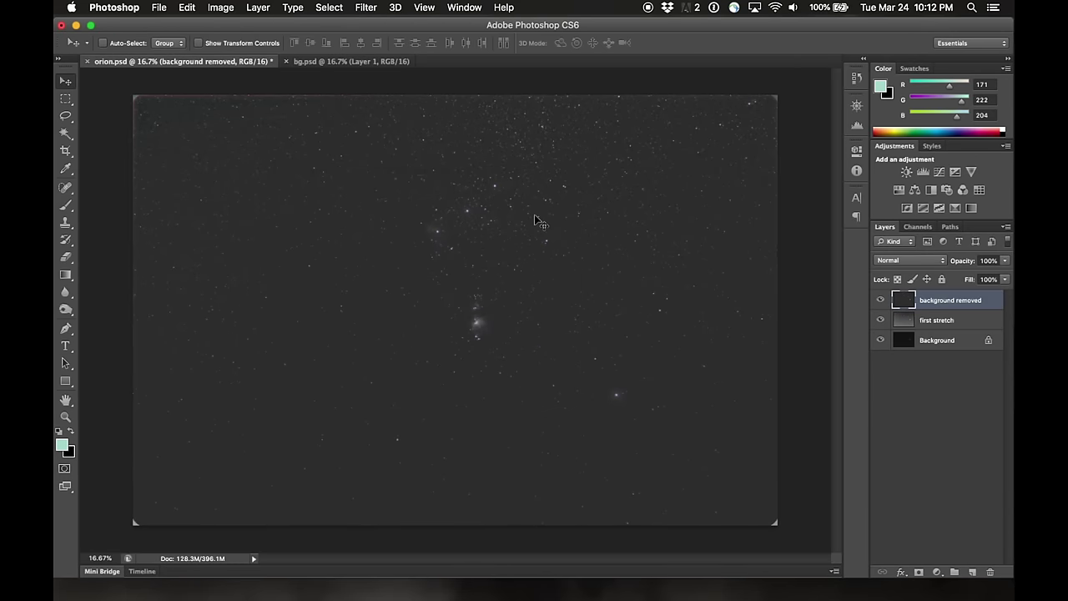
Step: Compare the image before and after the subtraction by hiding and showing the background removed layer twice
click(881, 302)
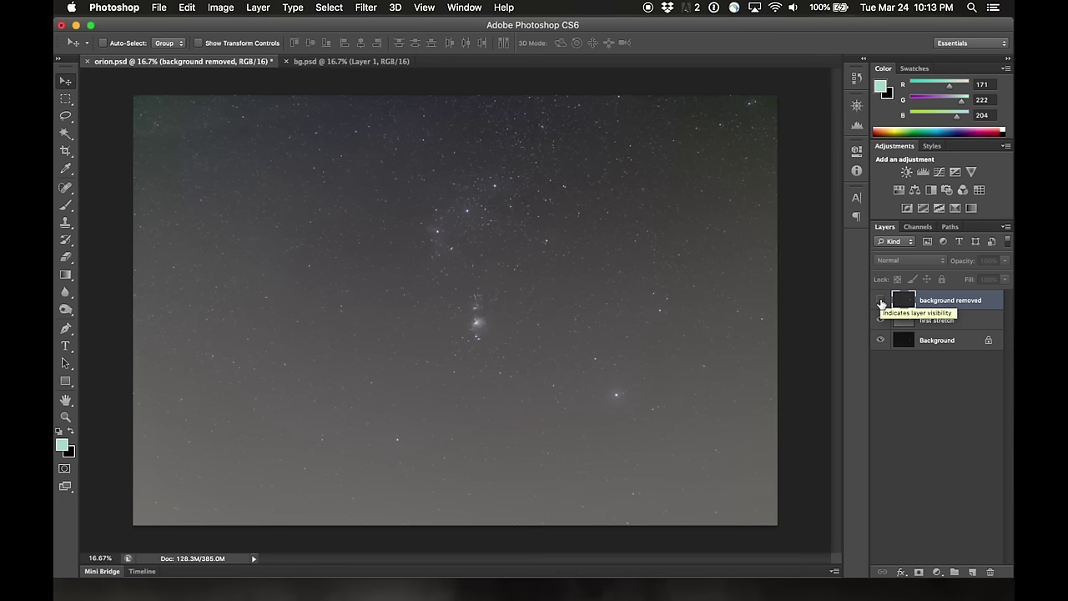
click(881, 301)
click(880, 301)
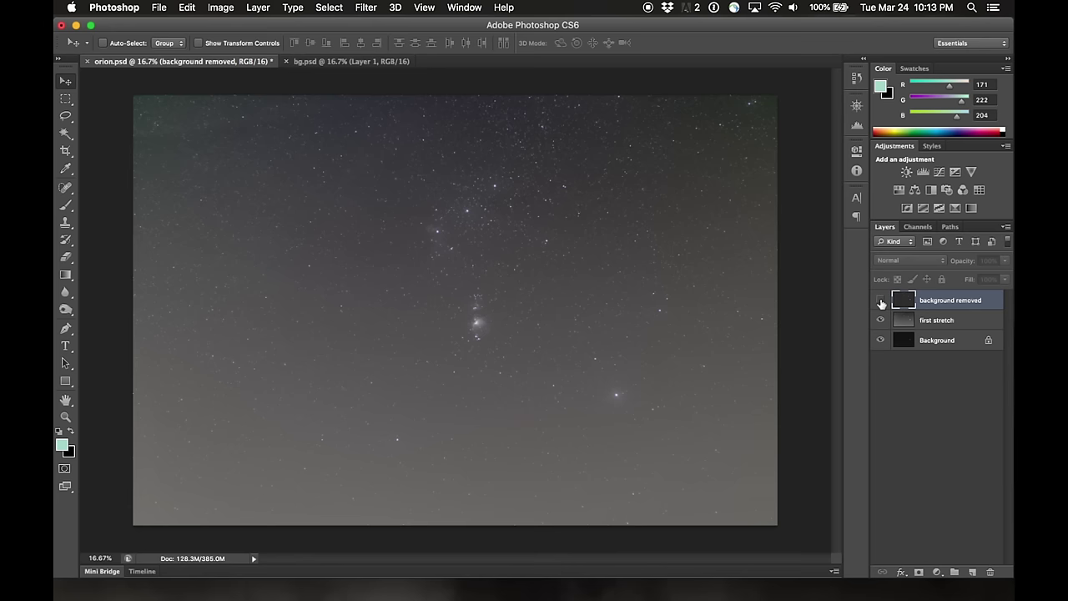
click(880, 301)
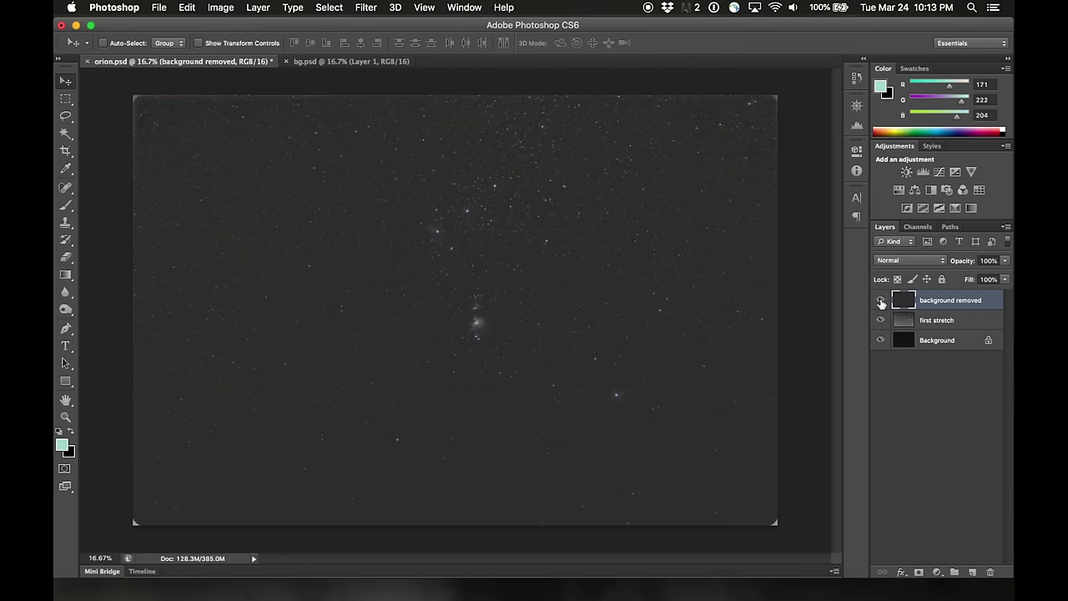
Step: Examine the nebula and nearby stars at 100% on the background removed layer, and return to the full image view
key(super+plus)
key(super+plus)
key(super+plus)
key(super+plus)
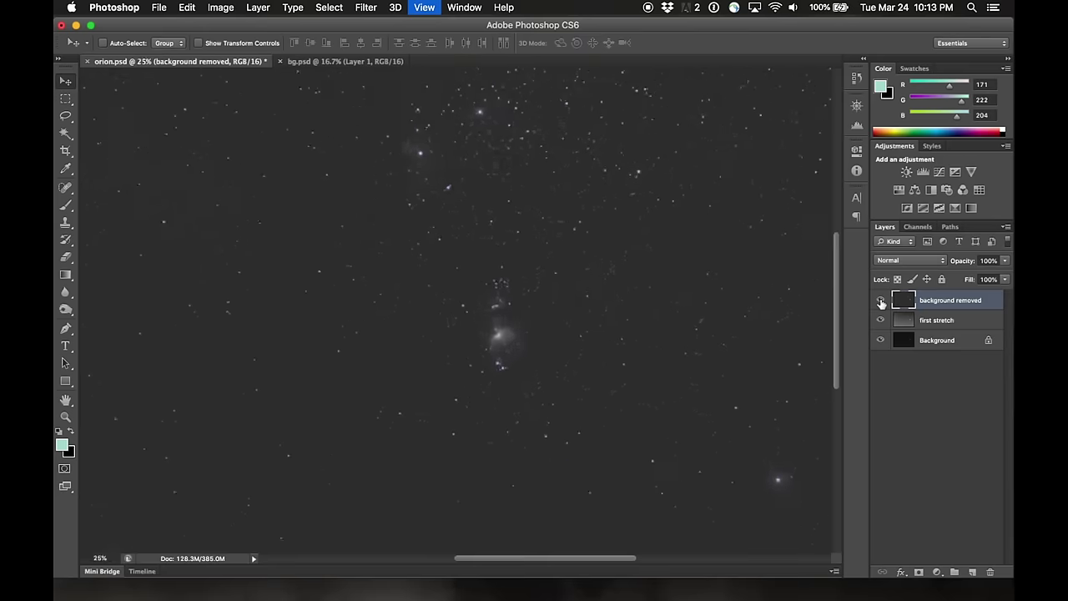
key(super+plus)
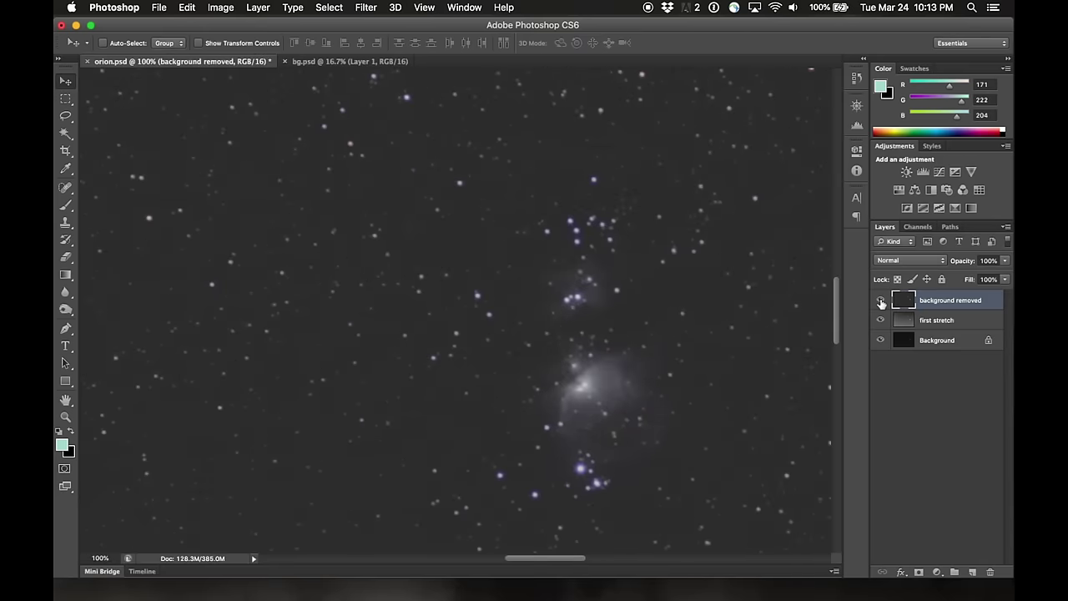
key(super+minus)
key(super+minus)
key(super+minus)
key(super+minus)
key(super+minus)
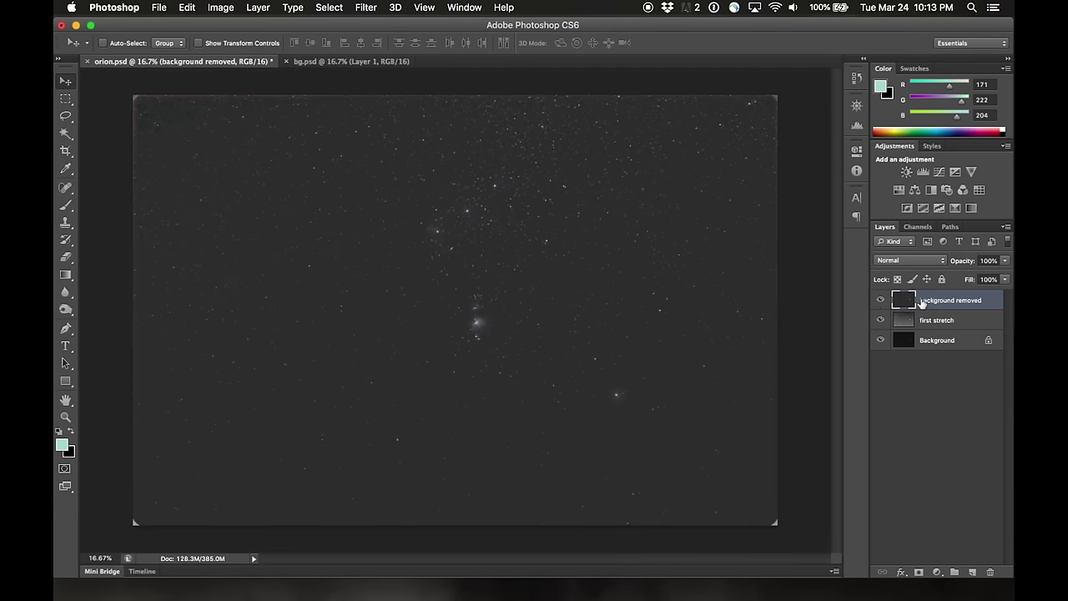
Step: Duplicate the background removed layer and name the copy "second stretch"
key(super+j)
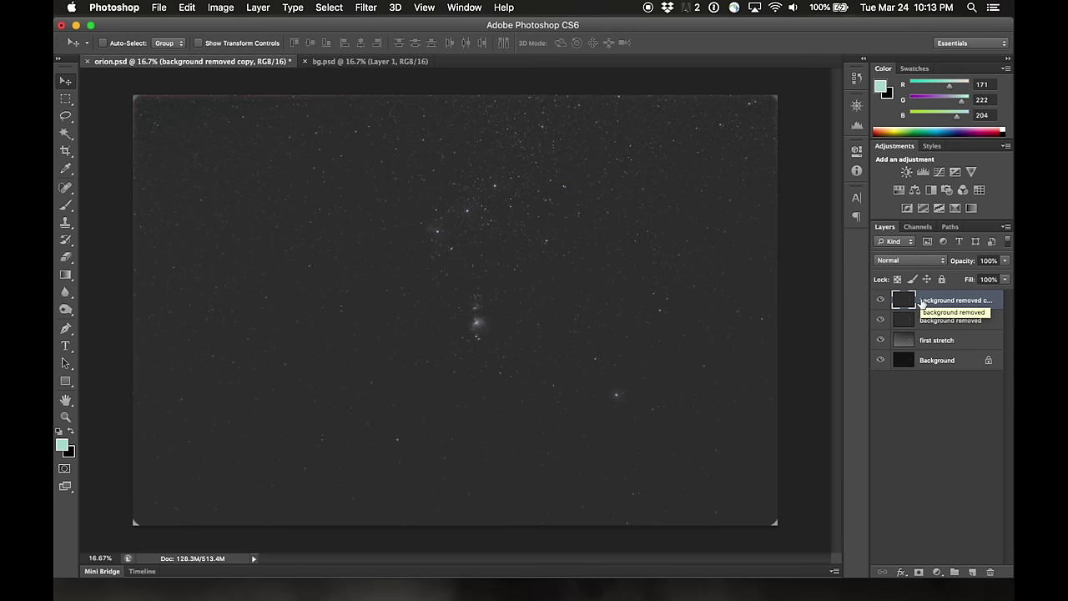
double_click(937, 300)
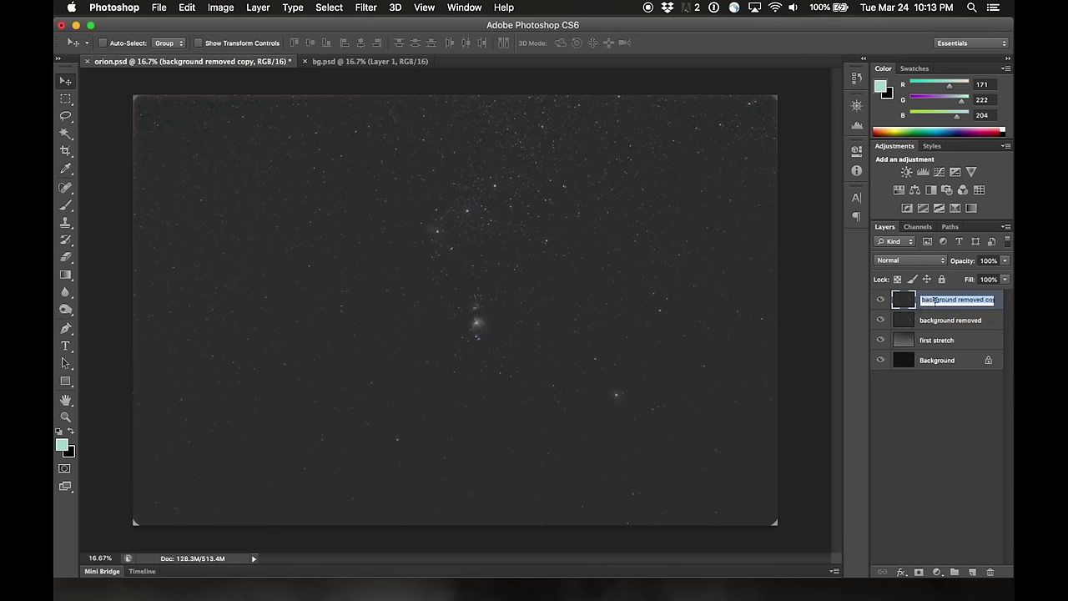
text(second)
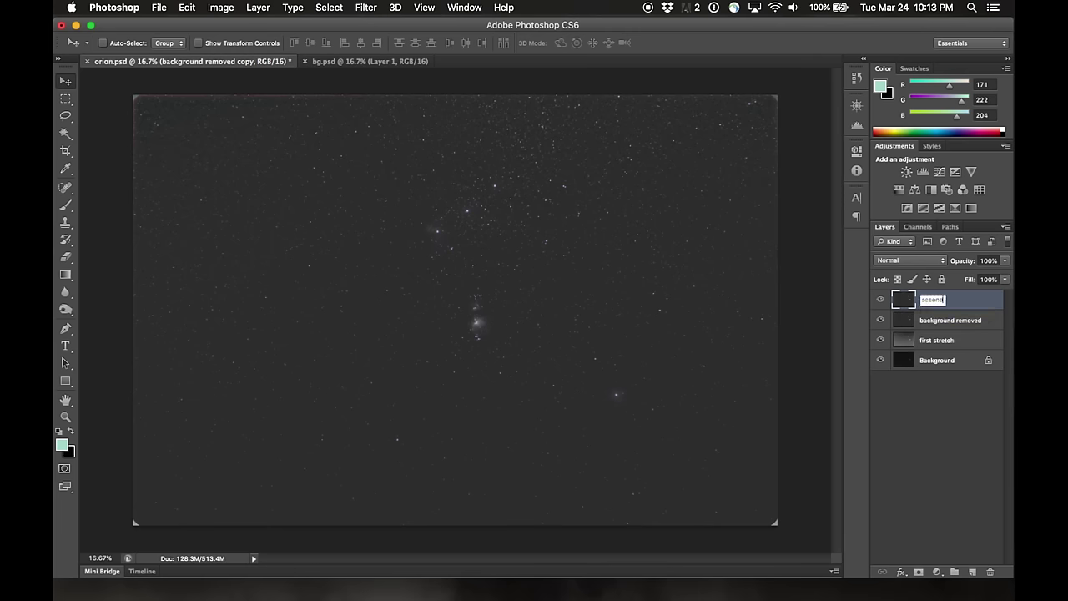
text( stretch)
key(Return)
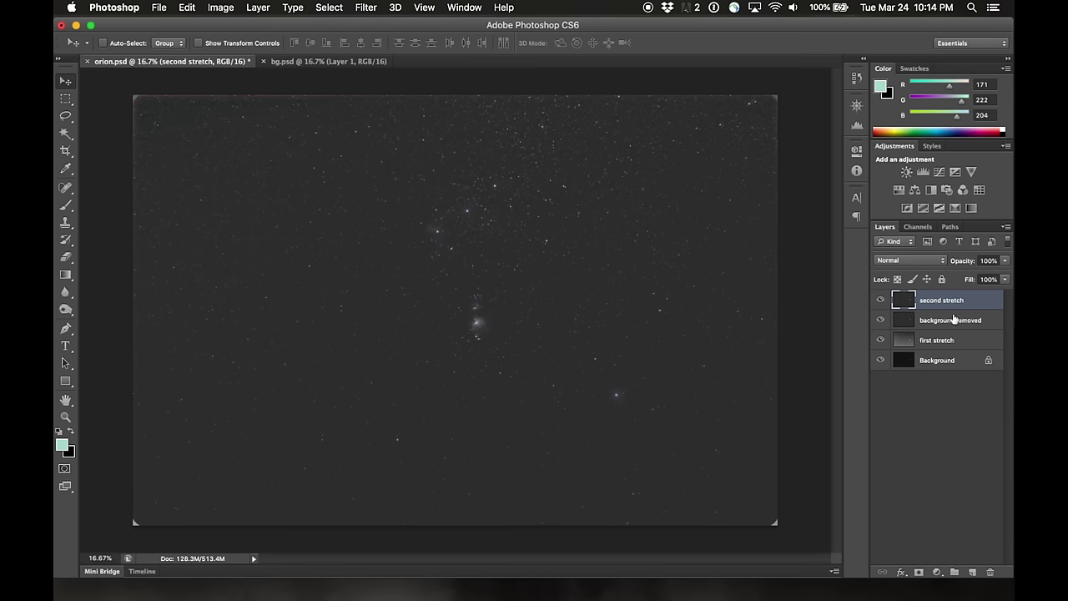
Step: Review the processing stages from the original Background upward by showing the layers one by one, and reselect the second stretch layer
click(961, 364)
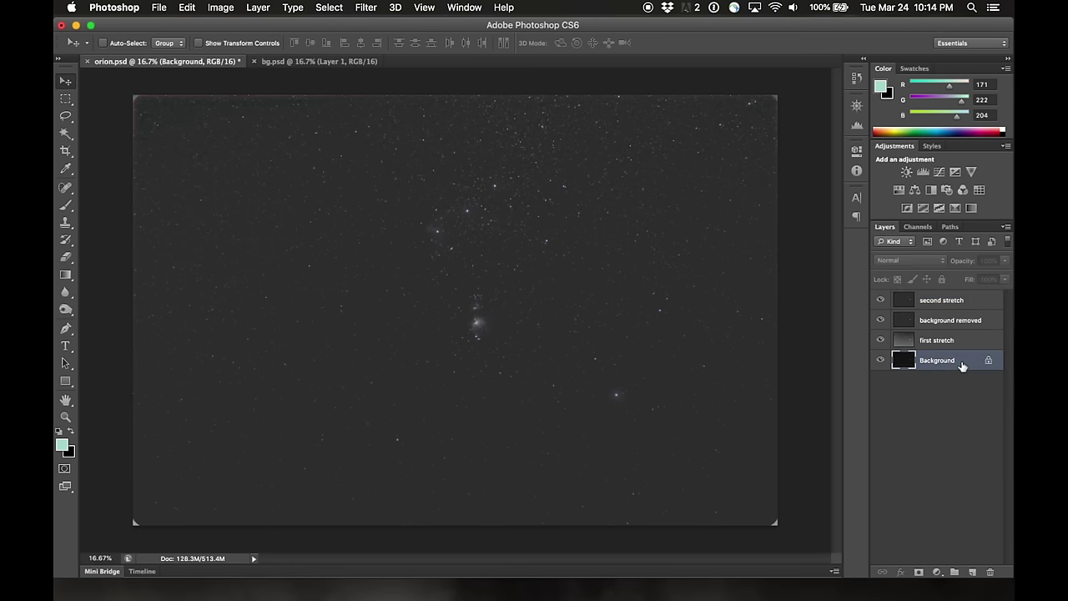
alt+click(881, 361)
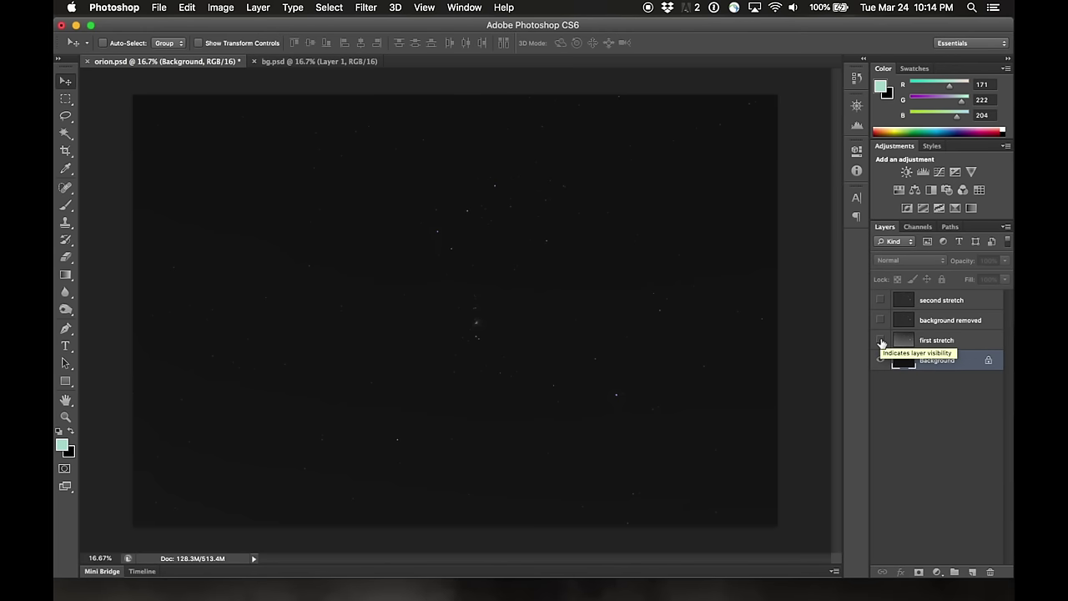
click(882, 341)
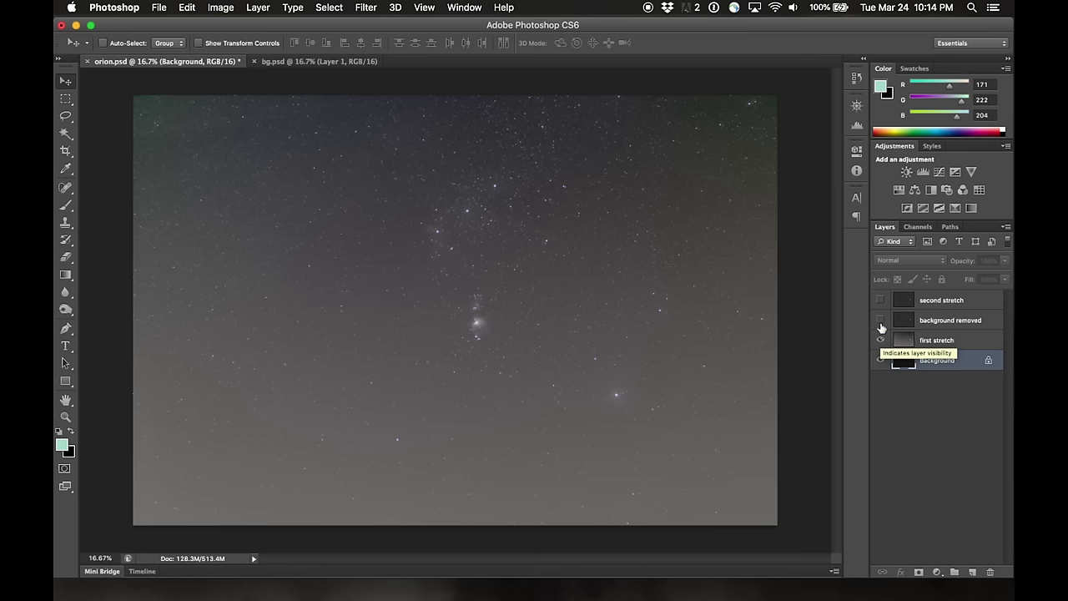
click(880, 320)
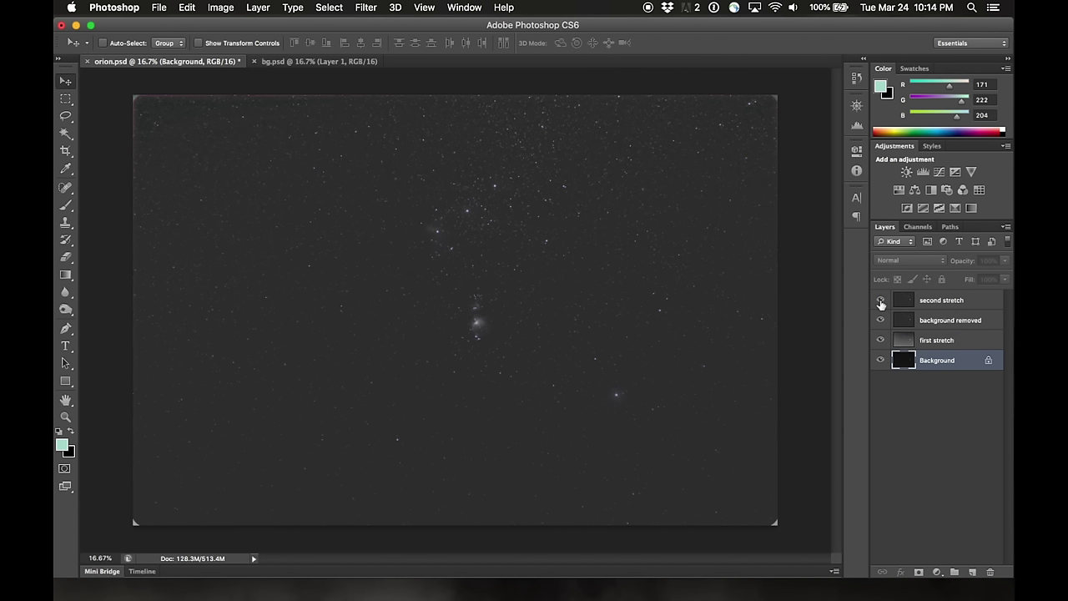
click(984, 303)
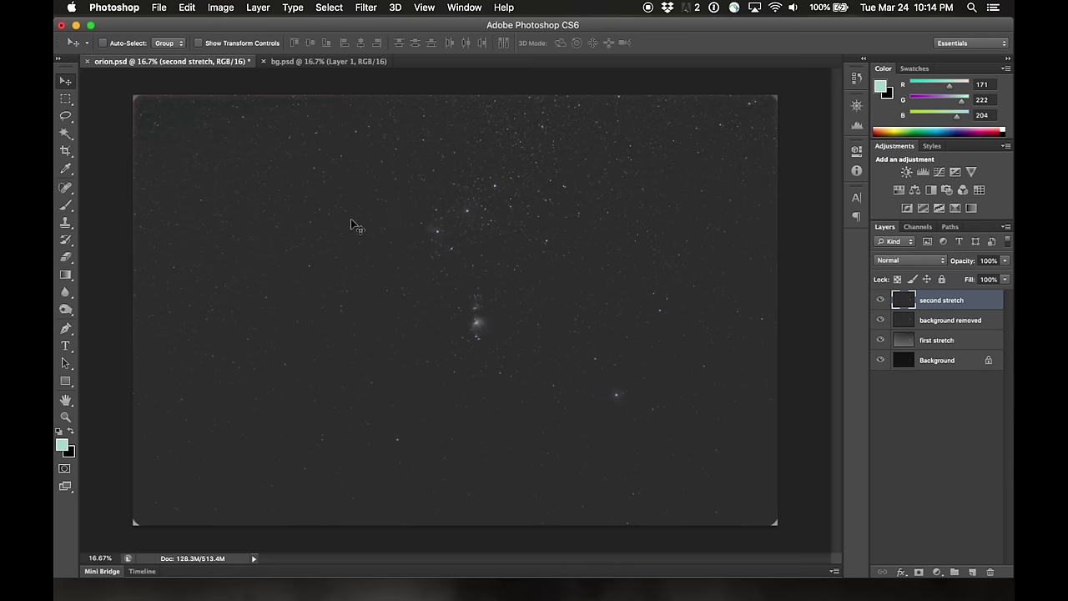
Step: Apply a first Levels stretch to the second stretch layer, brightening the midtones and raising the black point
key(super+l)
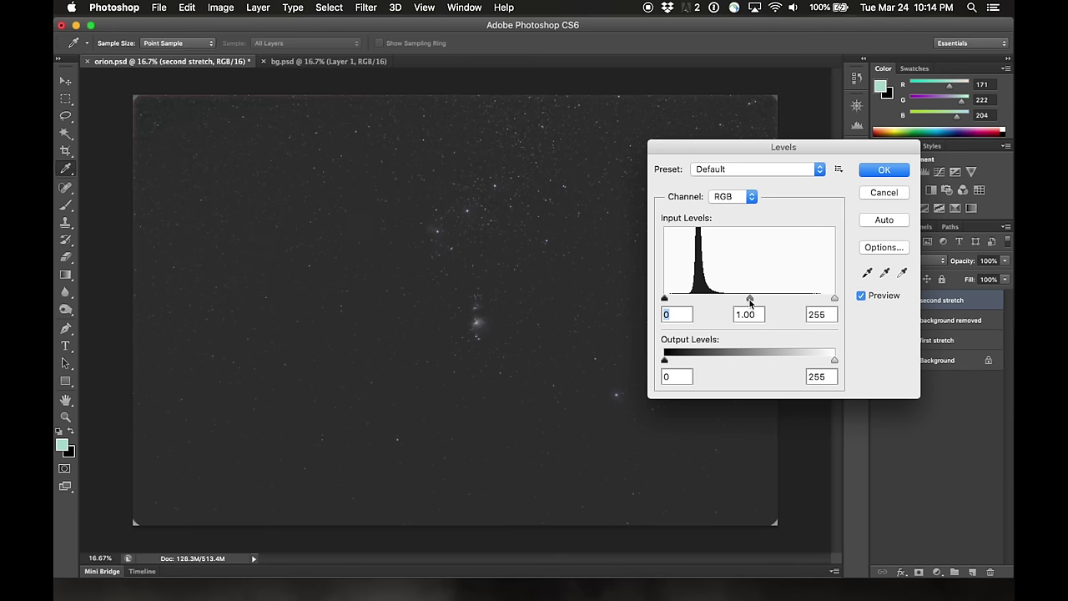
drag(750, 299, 732, 303)
drag(664, 300, 738, 299)
click(884, 172)
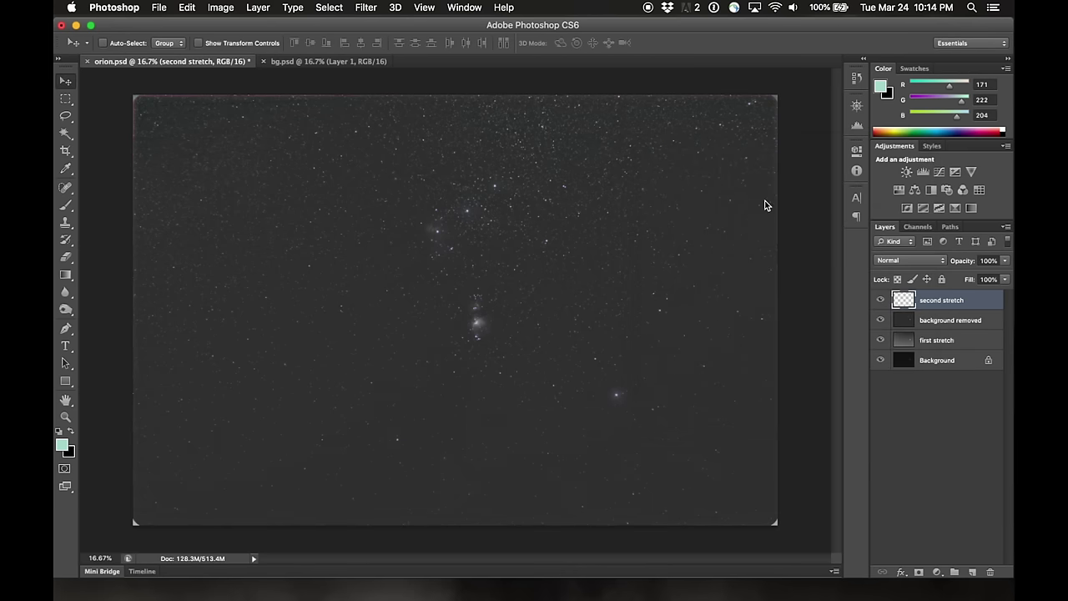
Step: Apply another Levels stretch to the second stretch layer with black input 26 and midtones 1.40, checking the nebula area at 66.7%
key(super+equal)
key(super+equal)
key(super+equal)
key(super+equal)
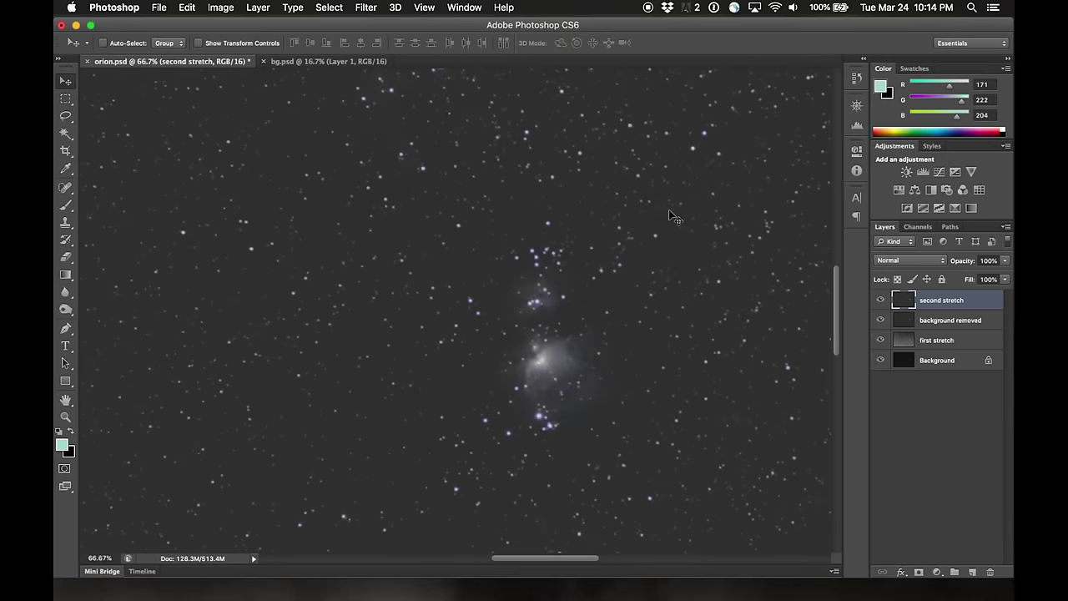
scroll(669, 210, up, 3)
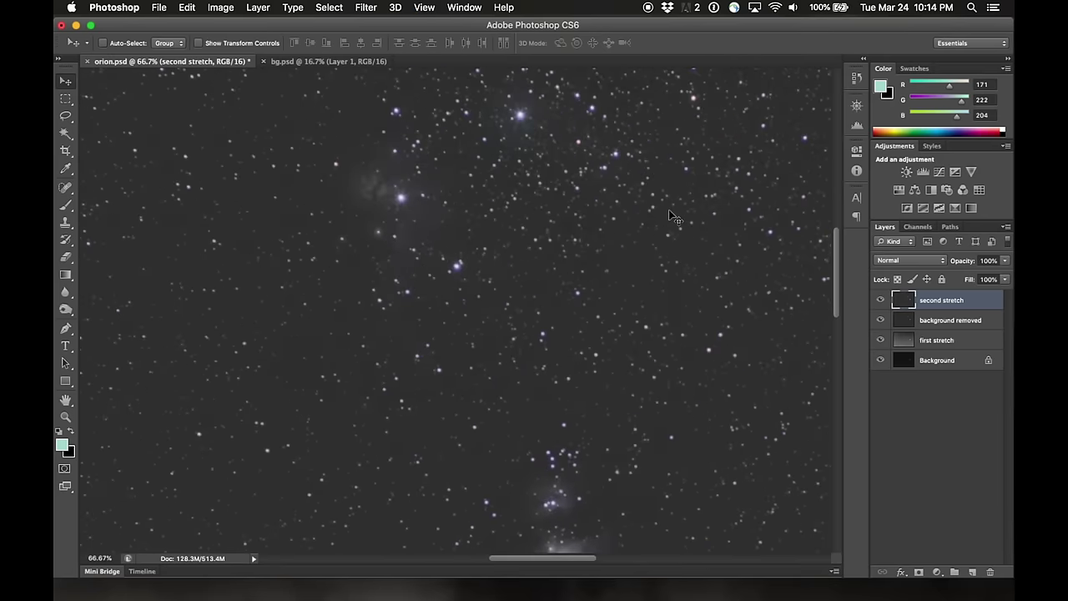
key(super+l)
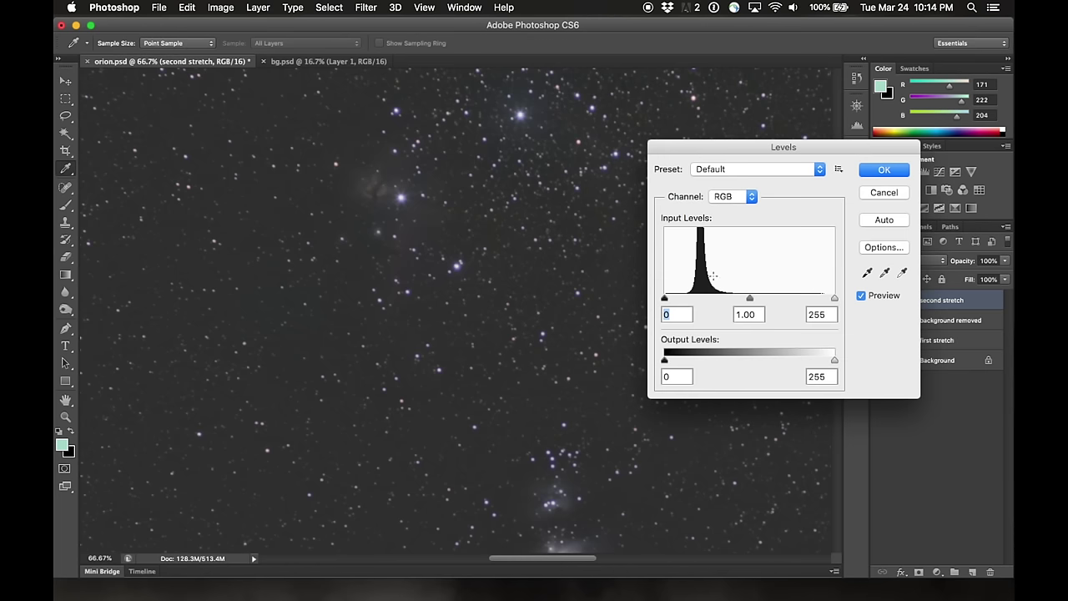
drag(665, 299, 682, 298)
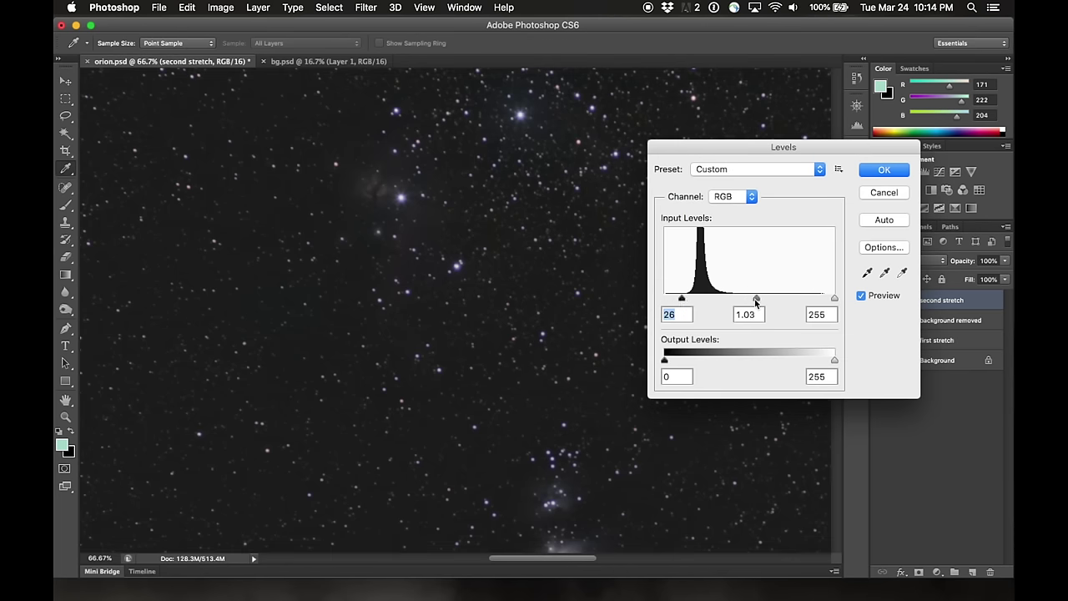
drag(754, 299, 740, 300)
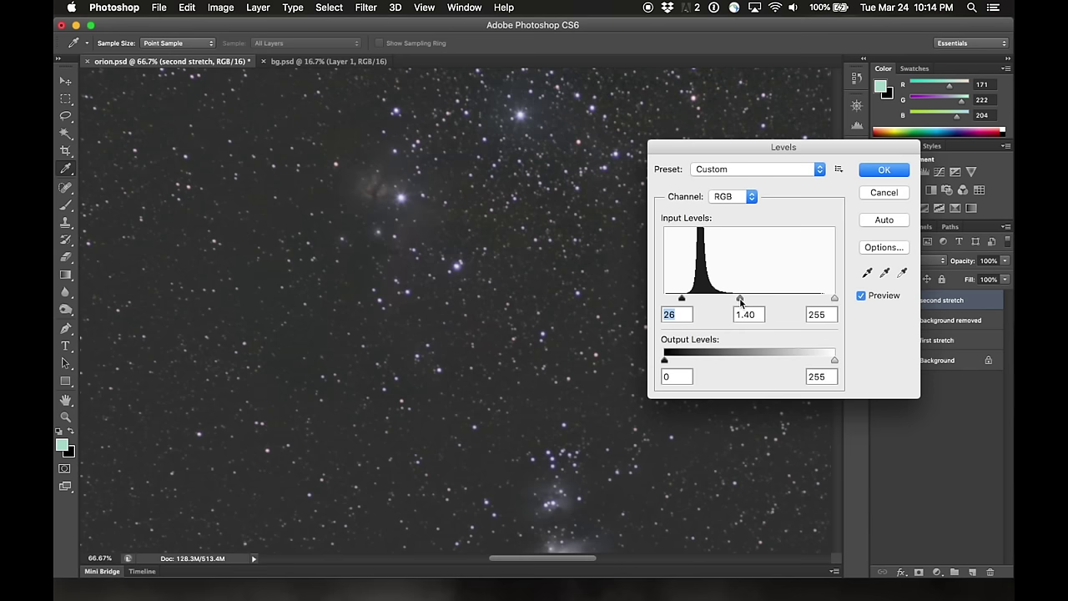
click(741, 299)
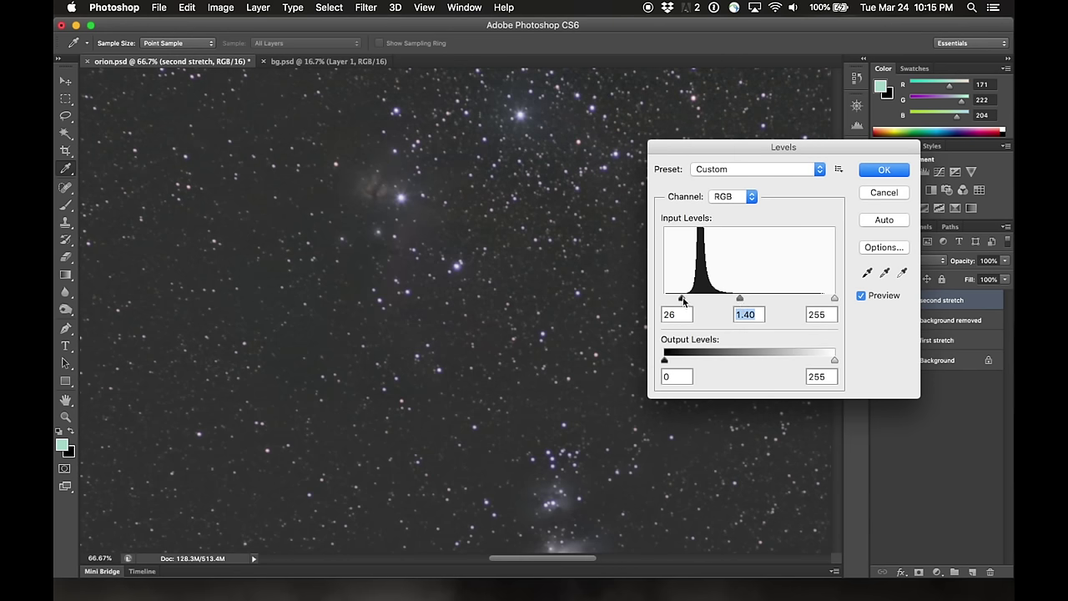
scroll(594, 354, down, 3)
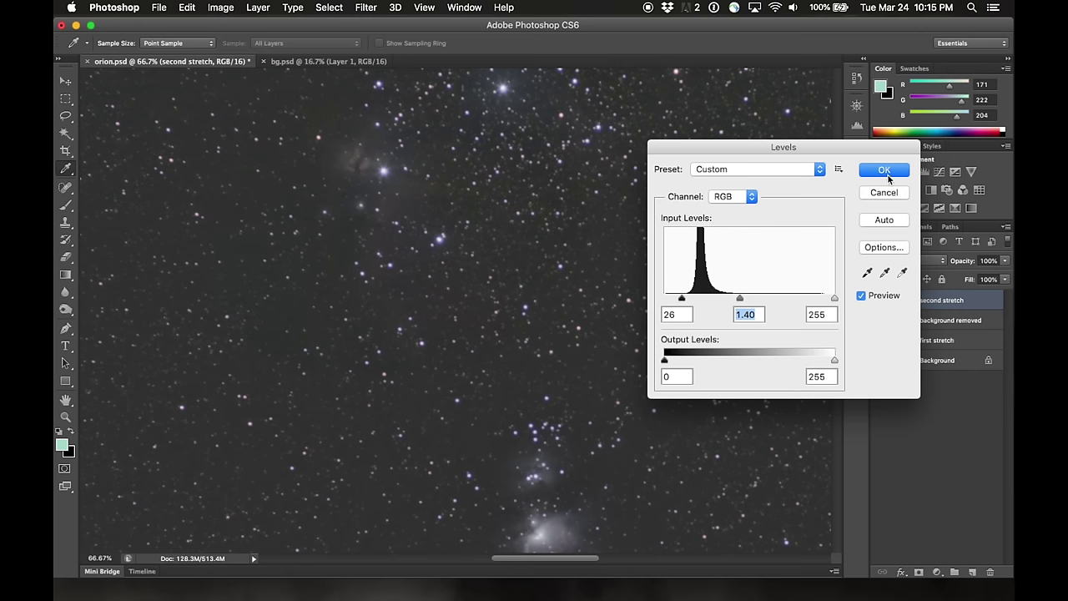
click(885, 171)
Step: Apply a further Levels stretch to the second stretch layer with black input 18 and midtones 1.22
key(super+l)
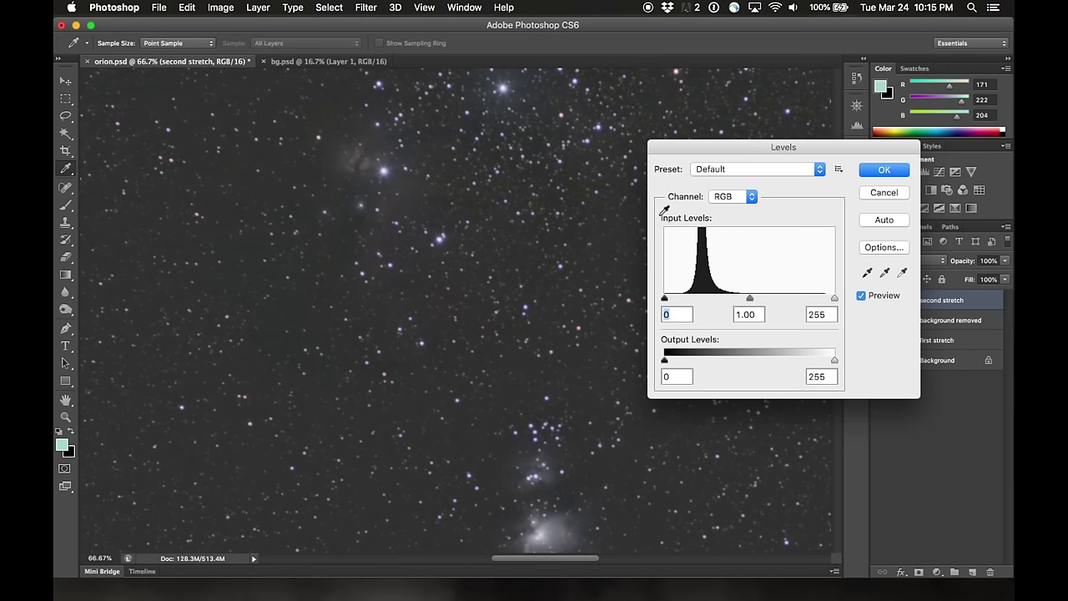
drag(665, 298, 665, 298)
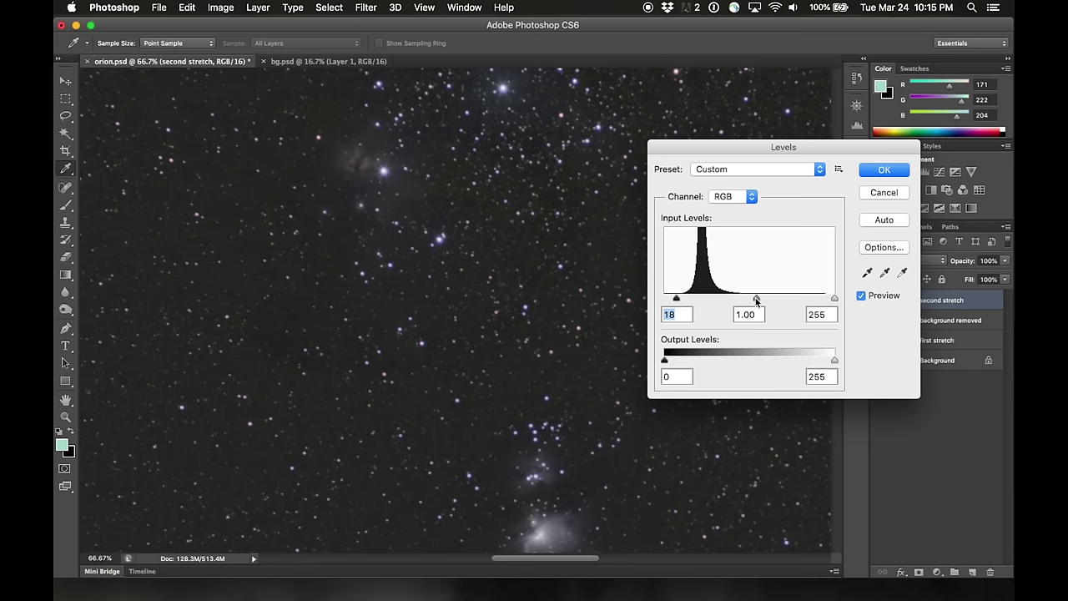
drag(755, 297, 744, 297)
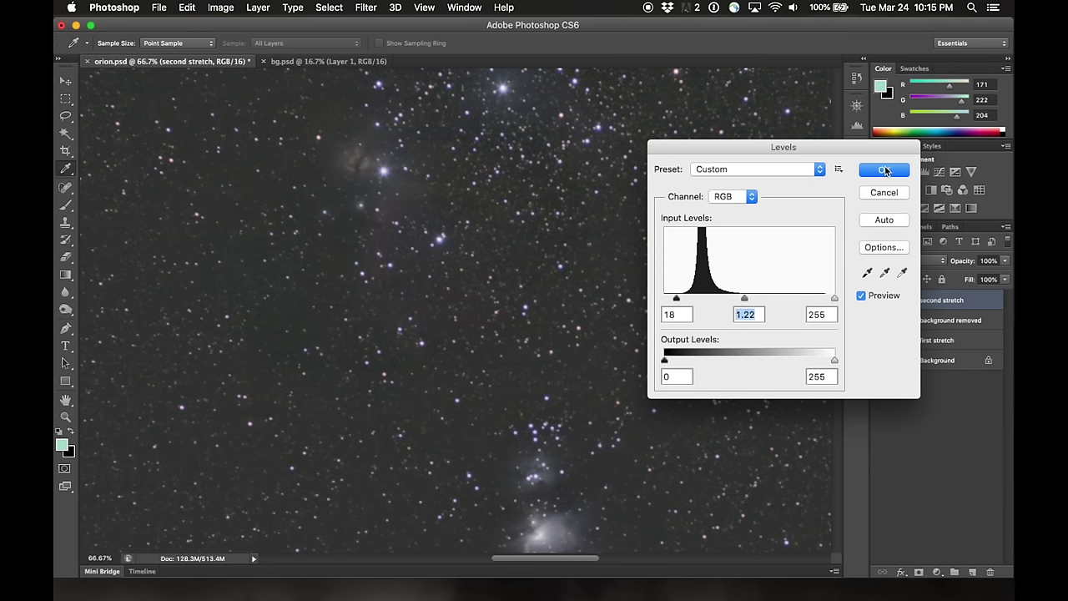
click(884, 170)
Step: Start one more Levels stretch on the second stretch layer with black input 15 and midtones 1.17
key(super+l)
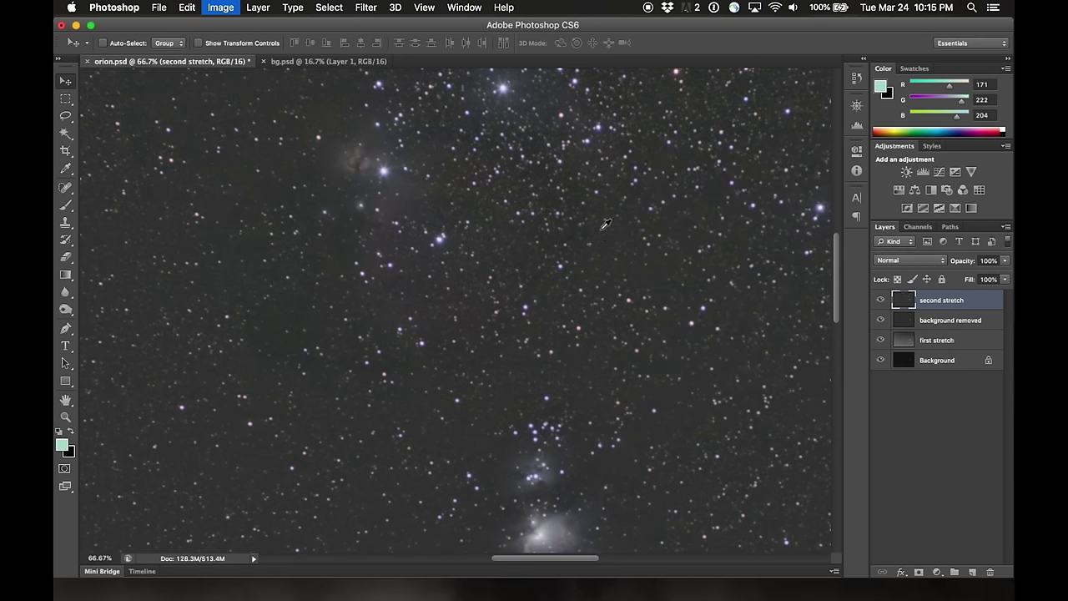
drag(664, 299, 675, 300)
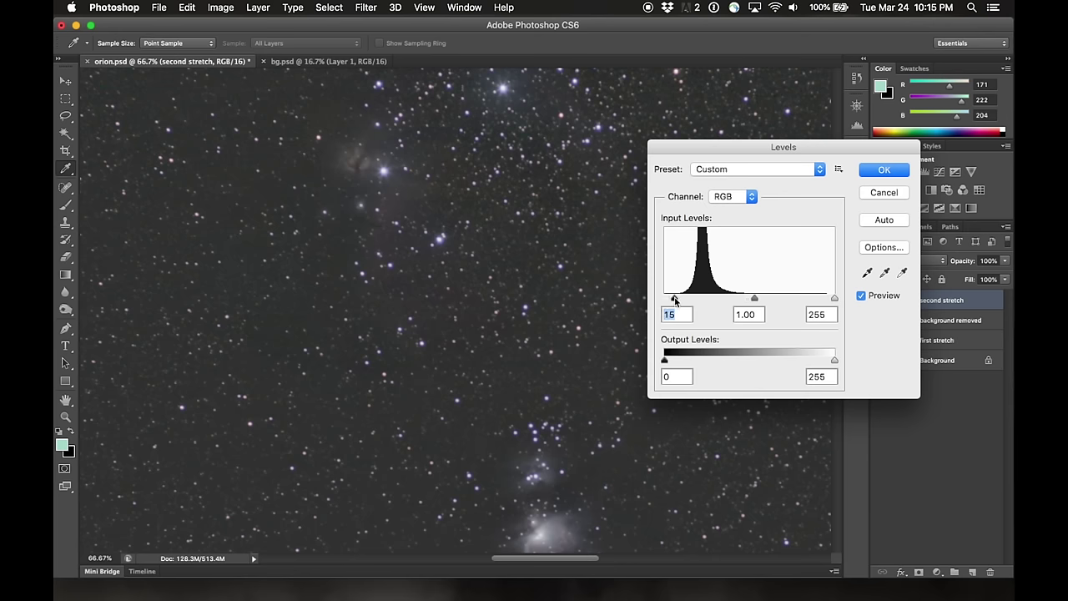
drag(754, 298, 746, 299)
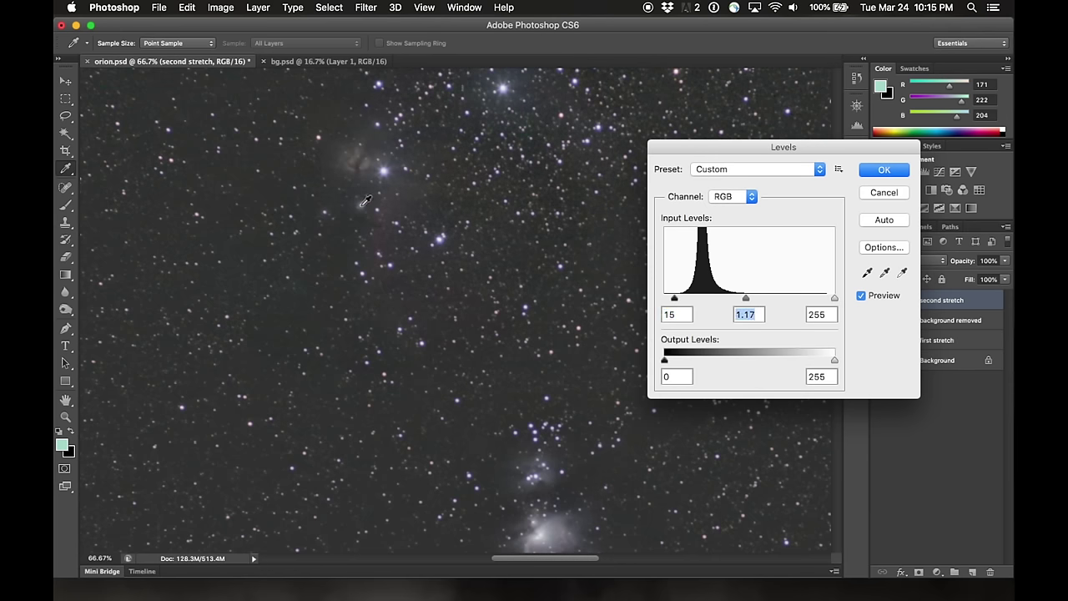
Step: Examine the Levels preview around the nebulae, the surrounding star fields and the bright star with the blue halo, and apply the adjustment
scroll(411, 345, left, 5)
scroll(410, 345, up, 3)
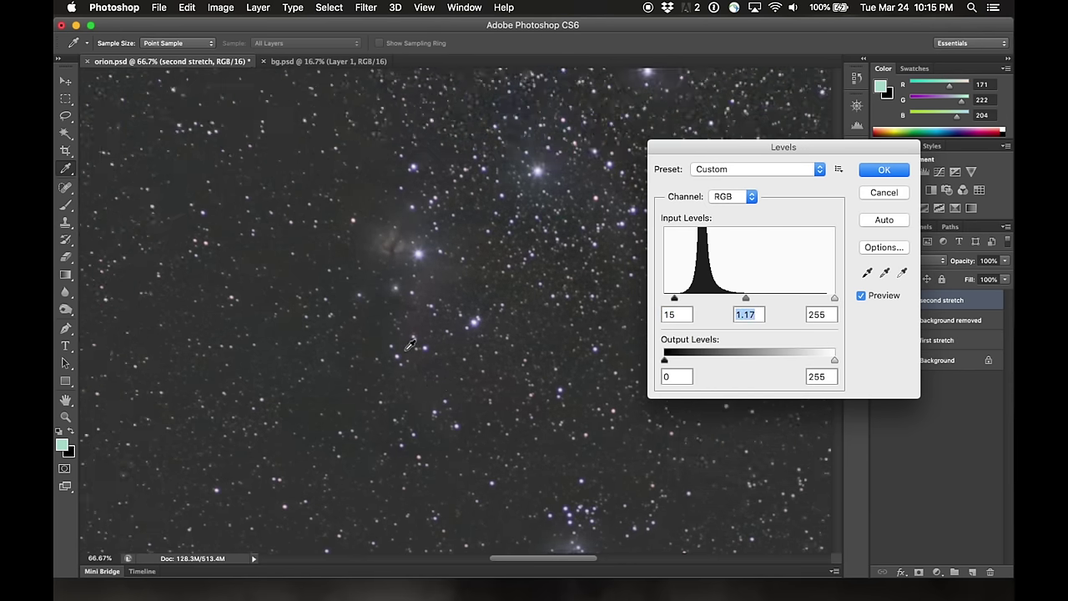
scroll(410, 345, left, 5)
scroll(411, 344, up, 4)
scroll(411, 345, down, 10)
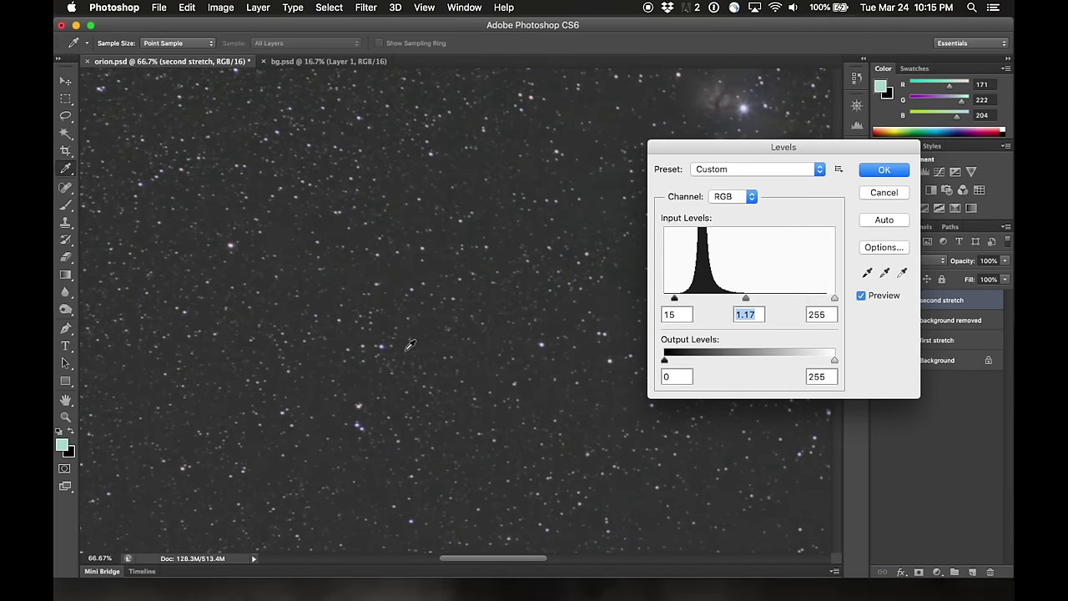
scroll(410, 345, right, 3)
scroll(411, 345, down, 10)
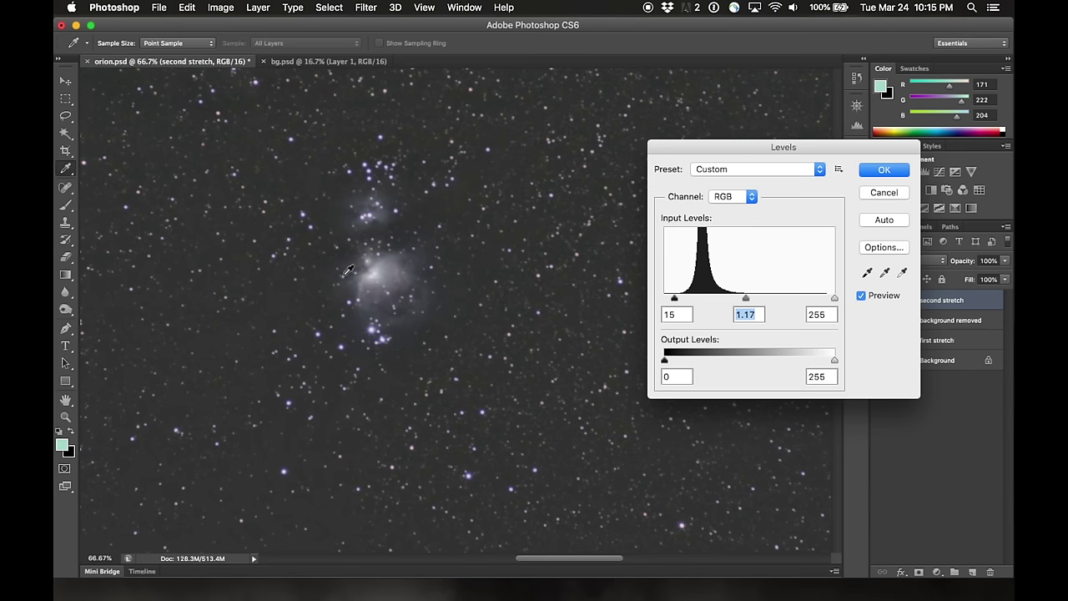
scroll(467, 343, down, 10)
scroll(492, 350, right, 3)
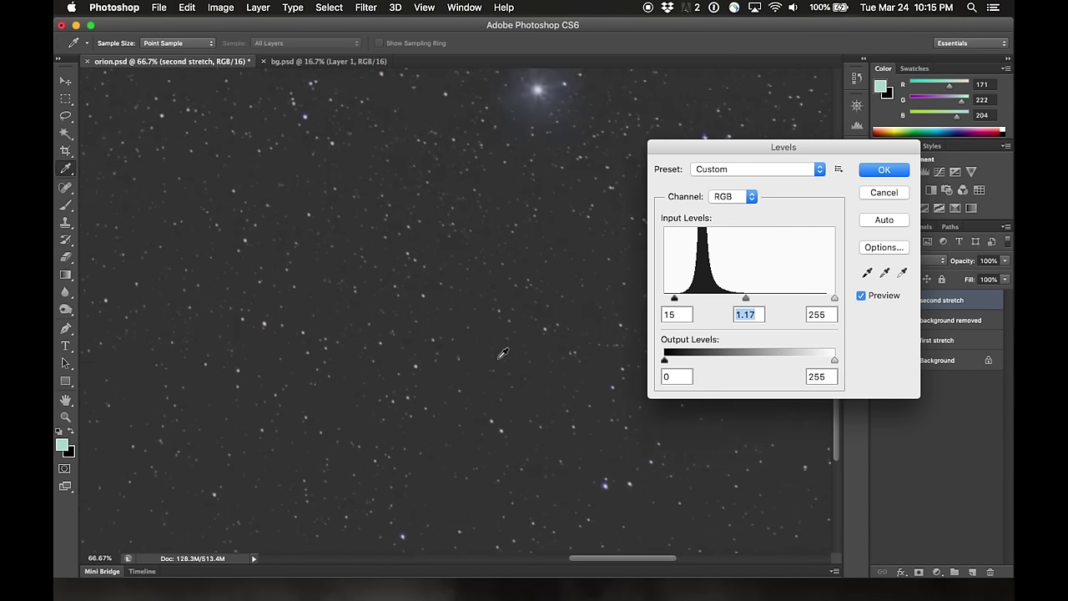
scroll(503, 353, up, 3)
scroll(503, 354, right, 3)
scroll(503, 354, up, 2)
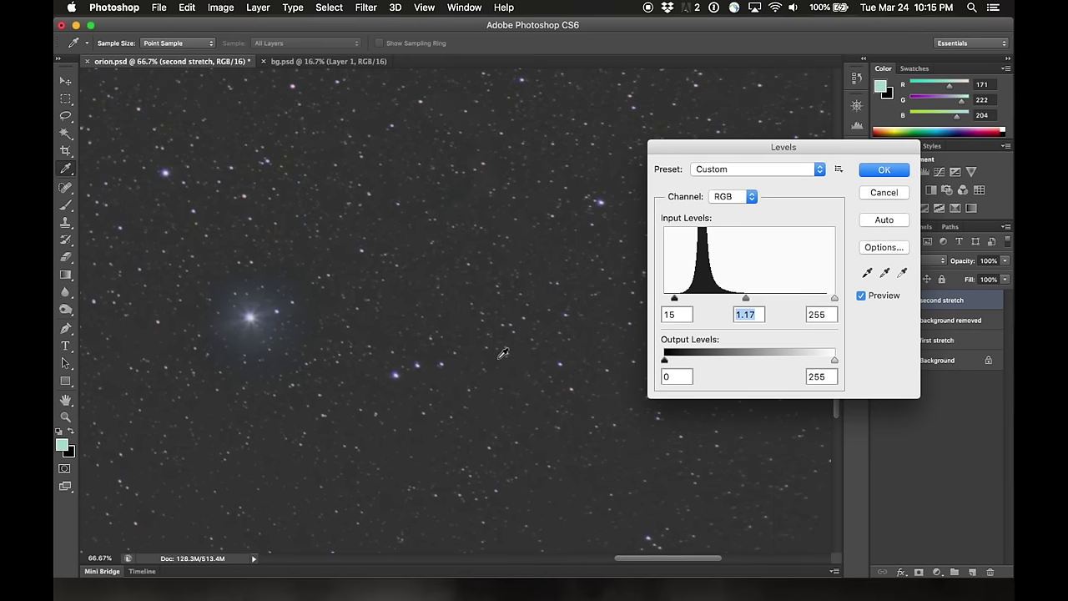
scroll(503, 354, right, 2)
scroll(503, 353, up, 2)
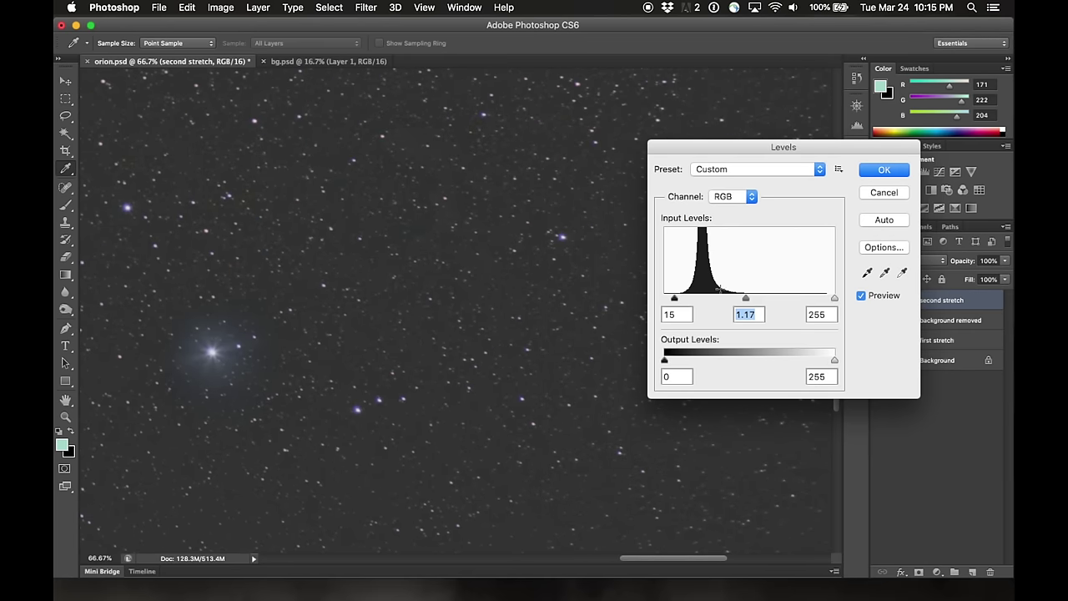
click(877, 171)
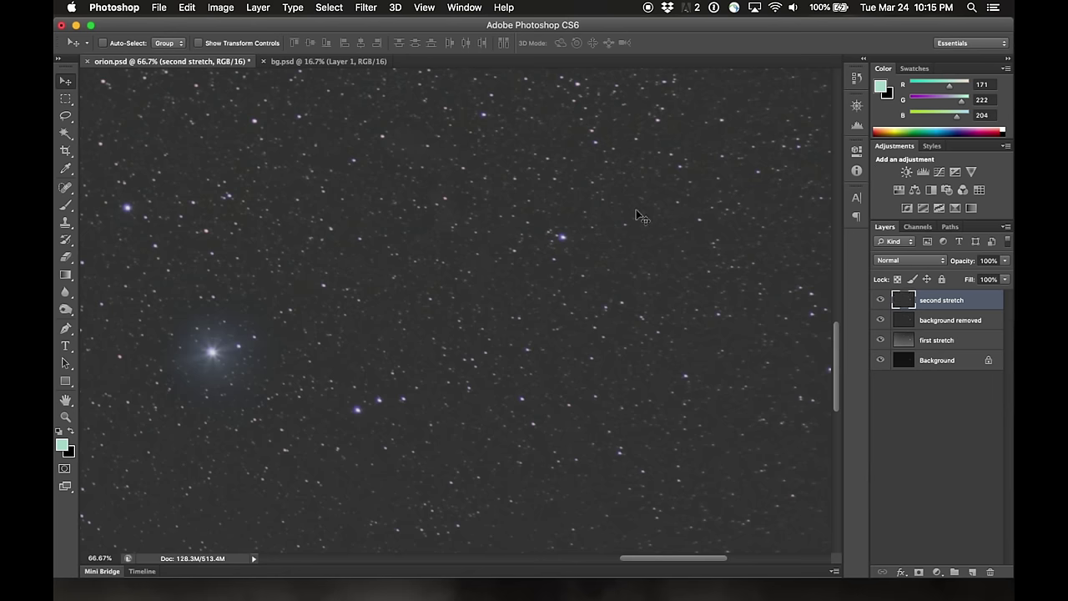
Step: Set up another Levels stretch on the second stretch layer with black input 12 and midtones 1.20
key(super+l)
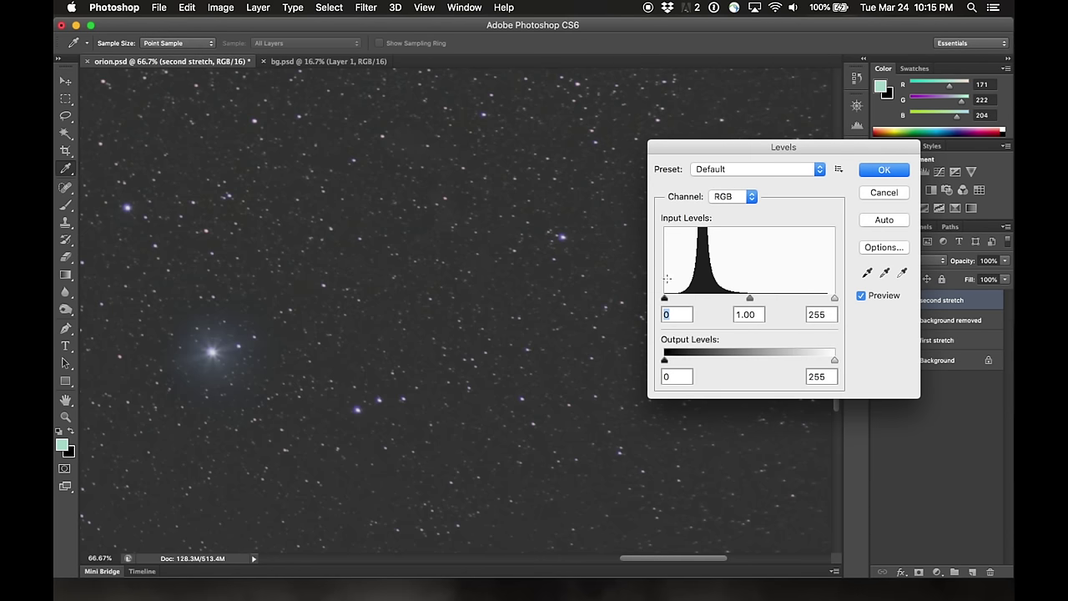
drag(664, 300, 673, 298)
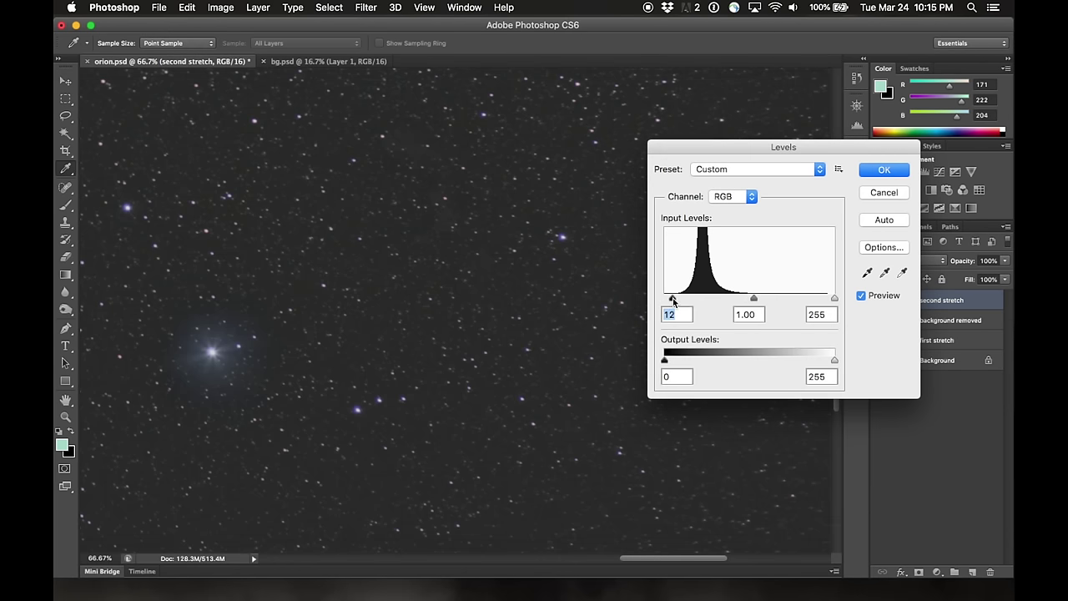
drag(754, 297, 743, 297)
Step: Examine the Levels preview across the bright star, the Orion nebulae and the star fields to the lower left
scroll(452, 239, left, 3)
scroll(452, 238, up, 2)
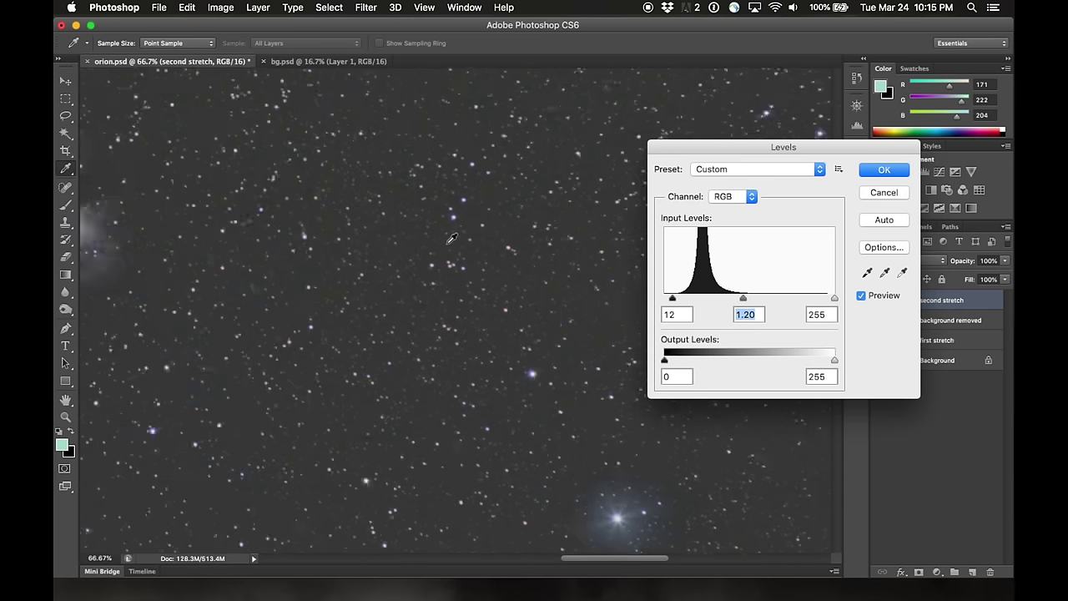
scroll(451, 239, left, 3)
scroll(451, 239, down, 1)
scroll(451, 239, up, 5)
scroll(451, 238, left, 3)
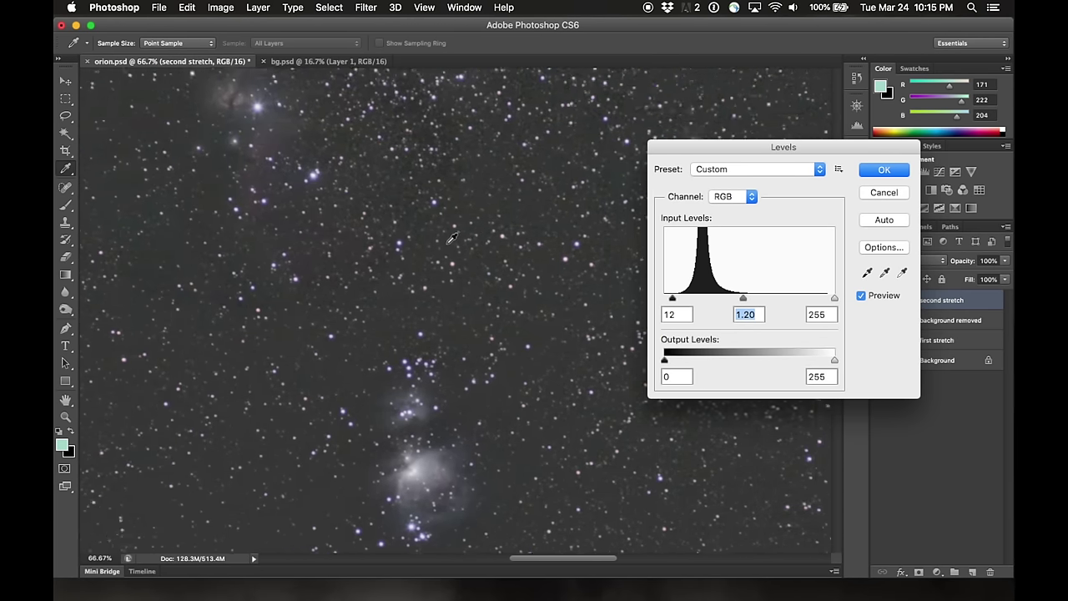
scroll(451, 238, left, 3)
scroll(452, 239, down, 1)
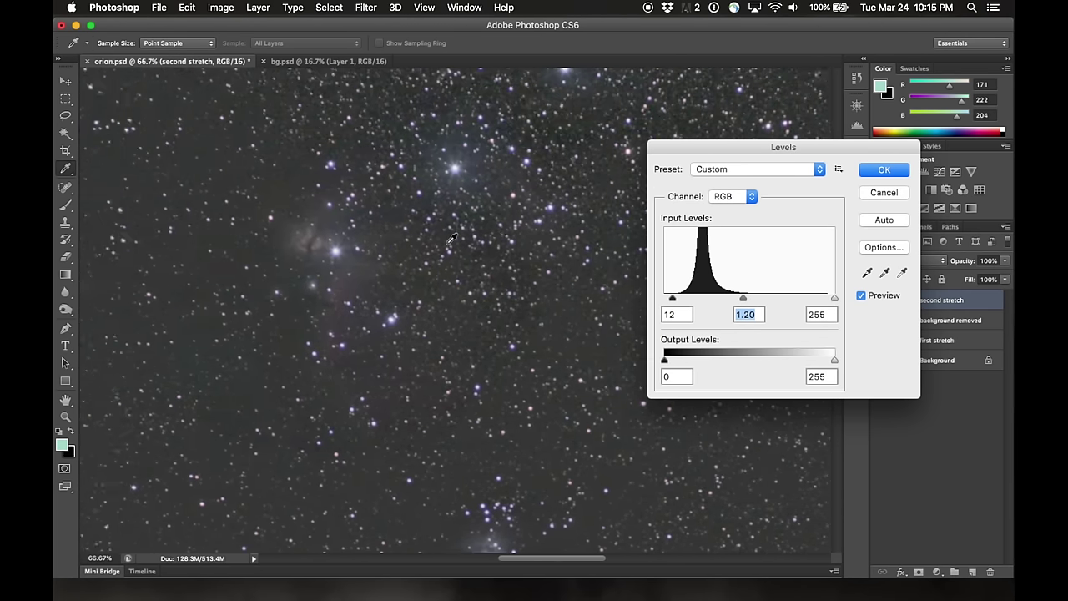
scroll(451, 239, right, 3)
scroll(452, 238, down, 1)
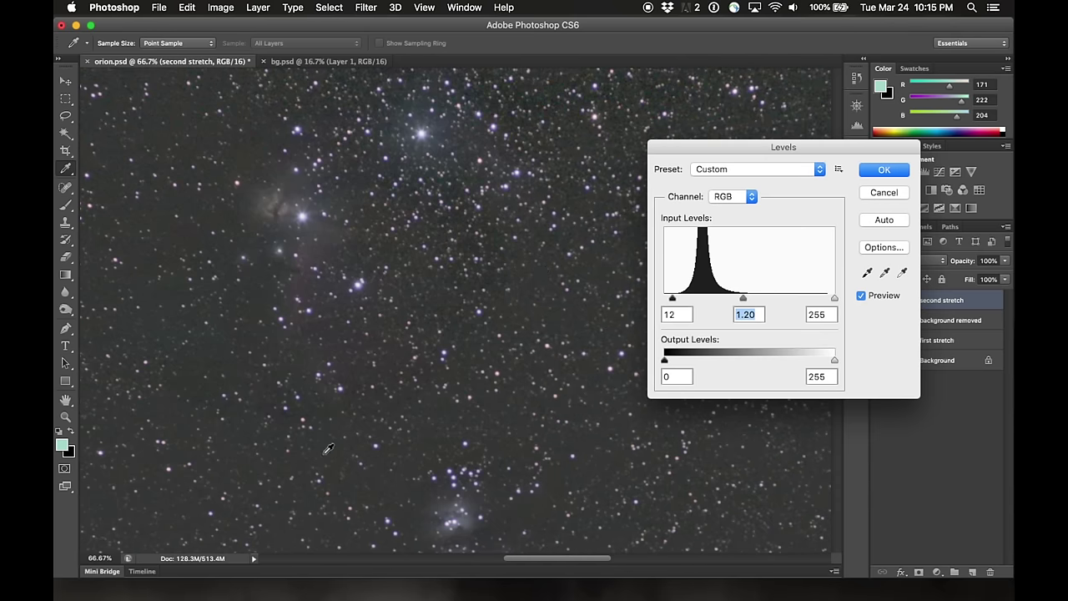
scroll(290, 457, down, 5)
scroll(290, 458, left, 1)
scroll(289, 457, left, 6)
scroll(289, 457, up, 3)
scroll(289, 458, down, 10)
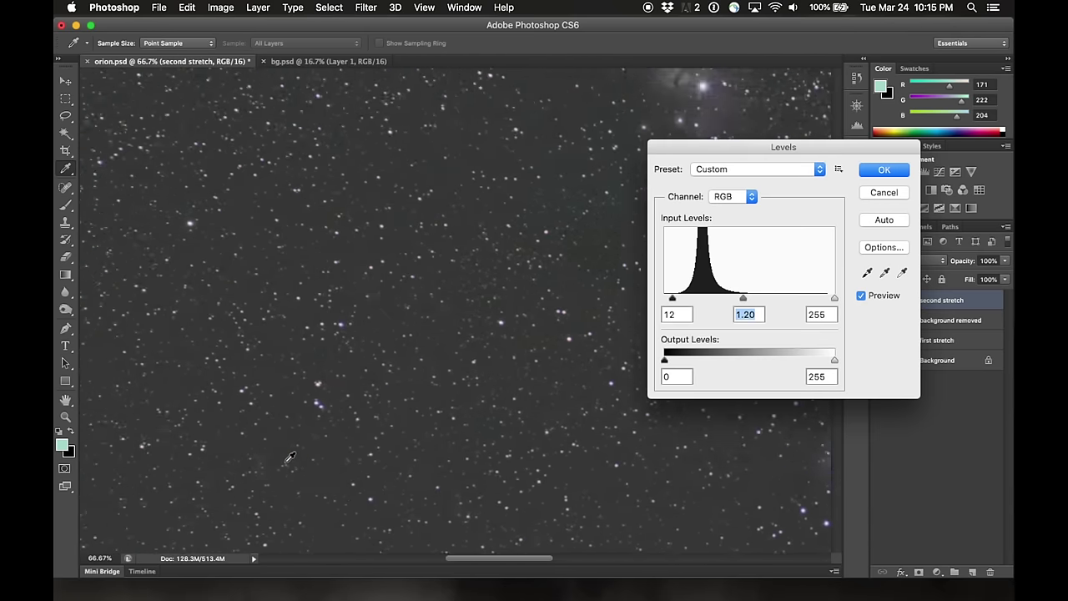
Step: Check the Levels preview in the upper star fields, along the image's top edge and at full view, and apply the adjustment
scroll(290, 457, up, 10)
scroll(290, 457, right, 6)
scroll(289, 457, down, 2)
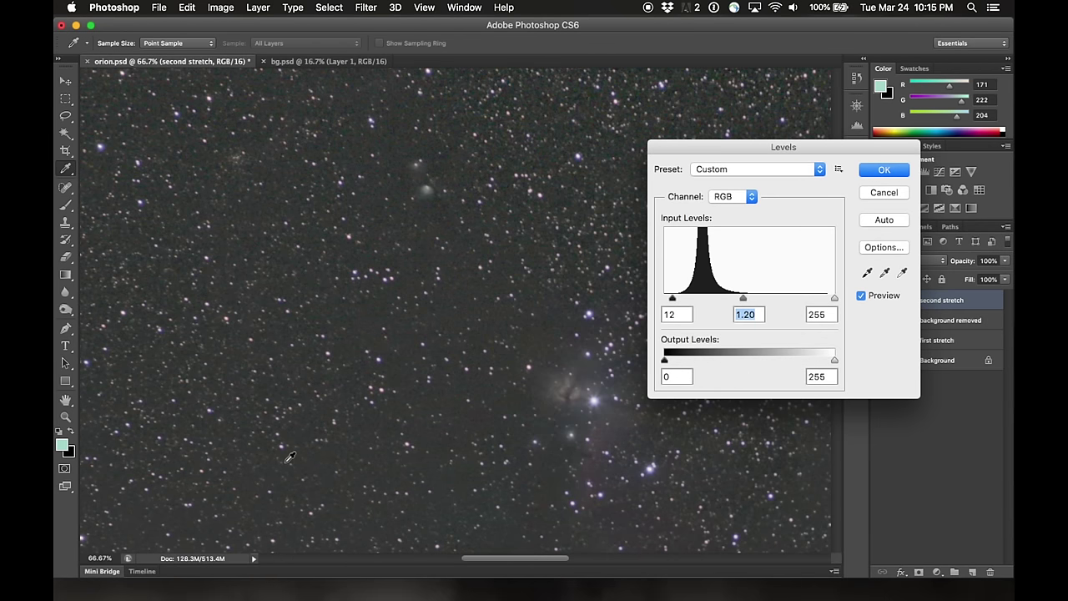
scroll(290, 457, up, 3)
scroll(290, 458, right, 1)
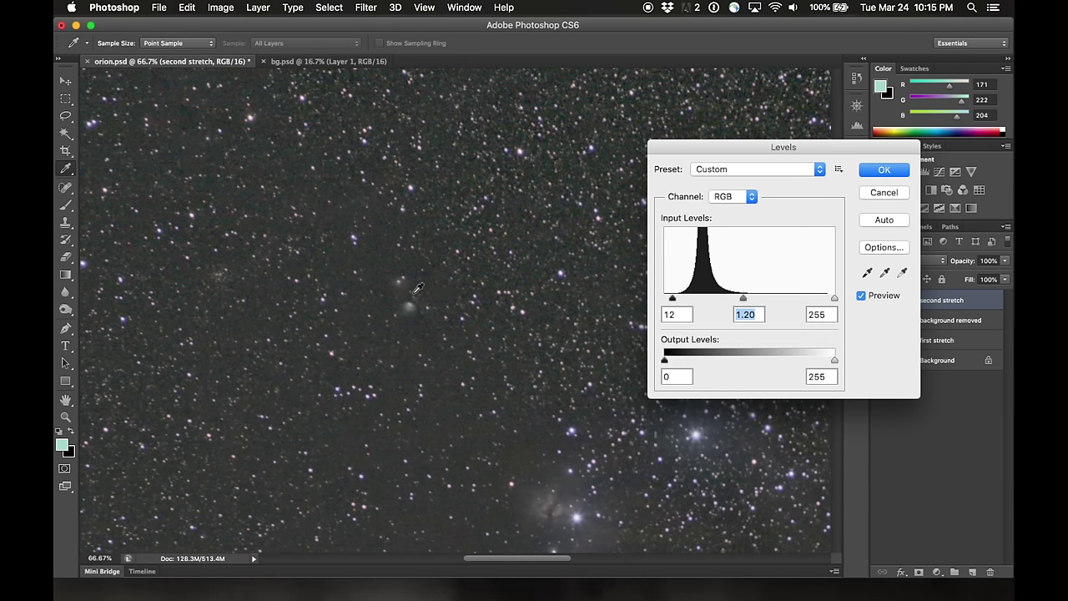
scroll(432, 369, left, 2)
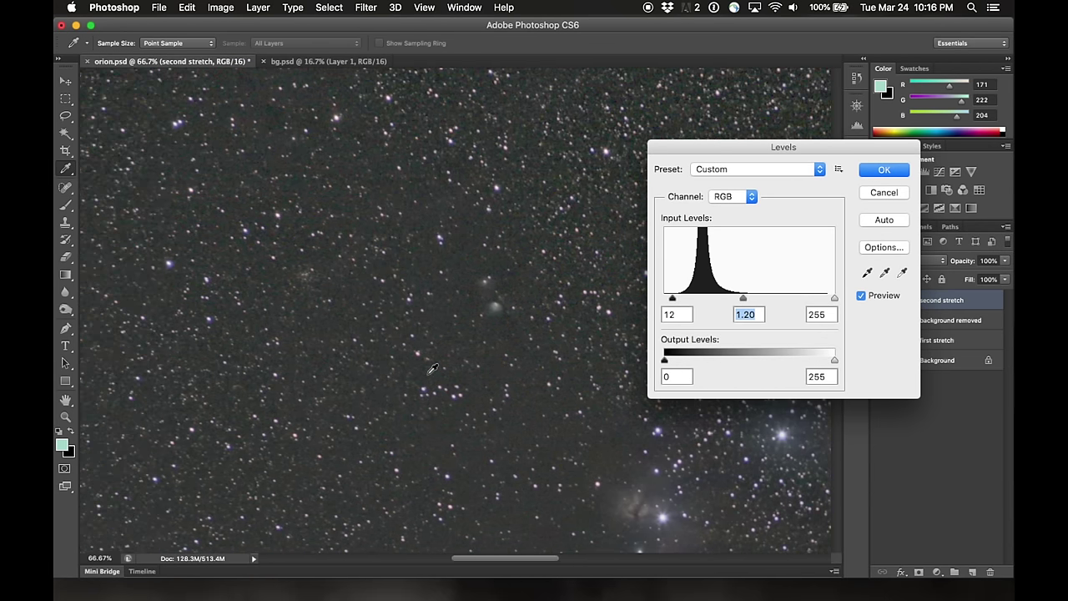
scroll(432, 369, left, 2)
scroll(433, 369, up, 1)
scroll(432, 369, up, 2)
scroll(432, 369, left, 1)
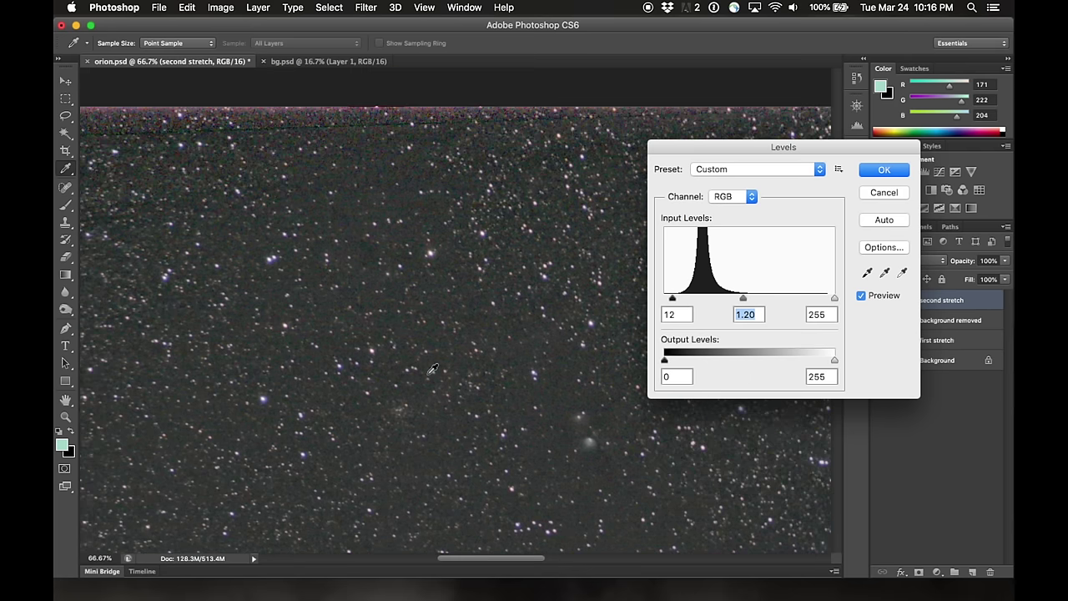
scroll(432, 369, down, 2)
scroll(432, 369, right, 1)
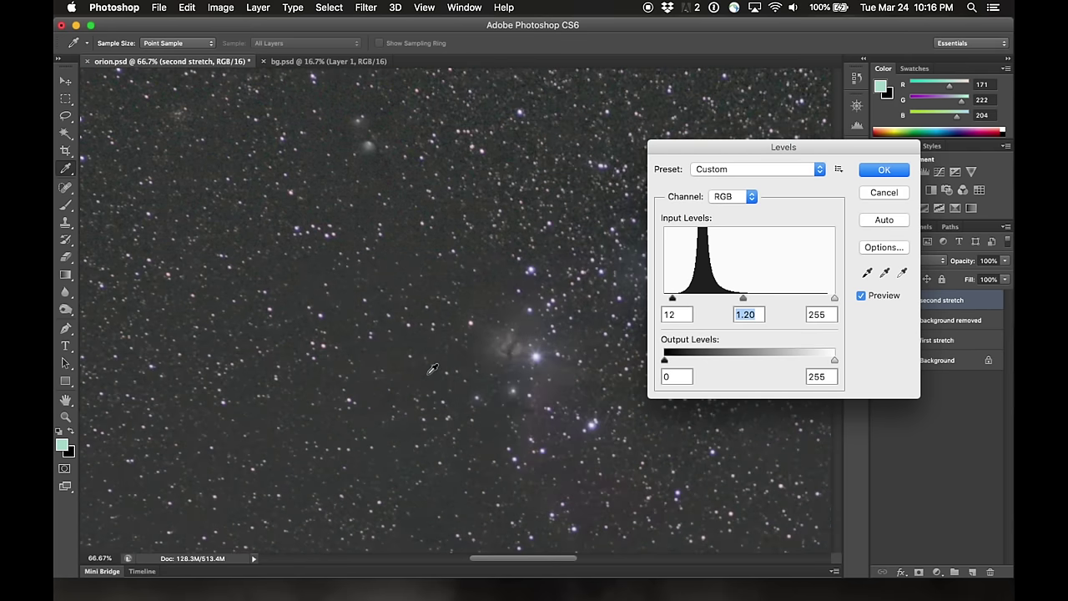
scroll(432, 369, down, 4)
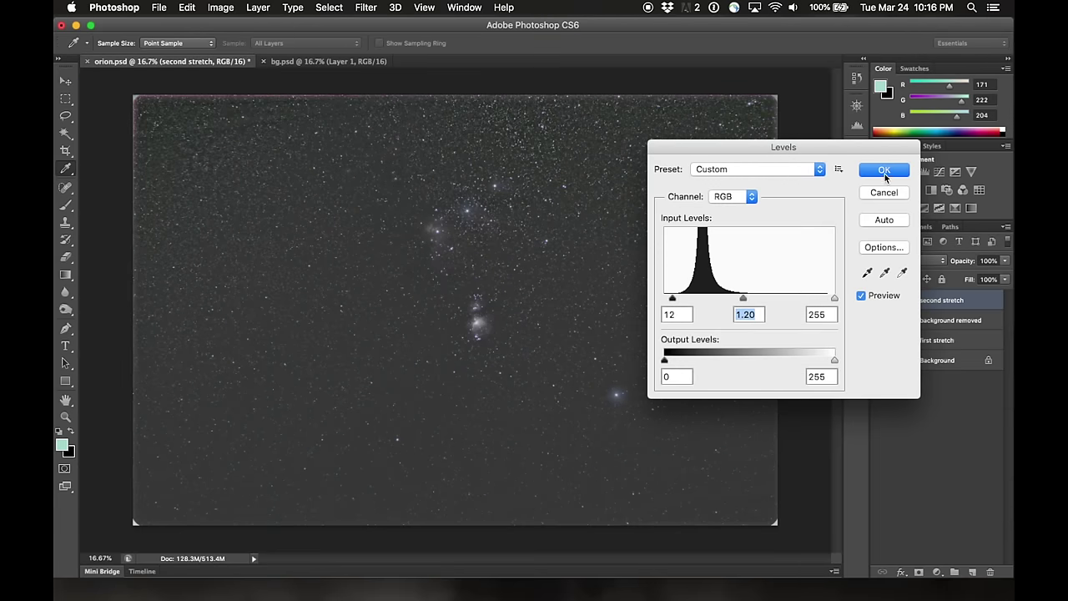
click(882, 173)
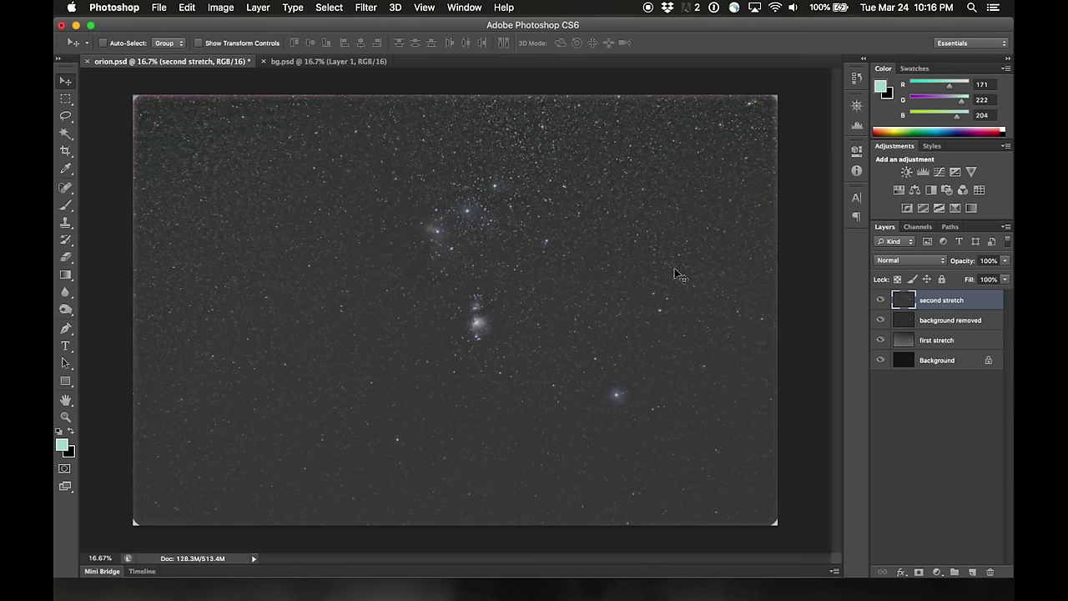
Step: Apply a Curves adjustment to the second stretch layer, shaping the lower part of the RGB curve to darken the background sky
click(230, 11)
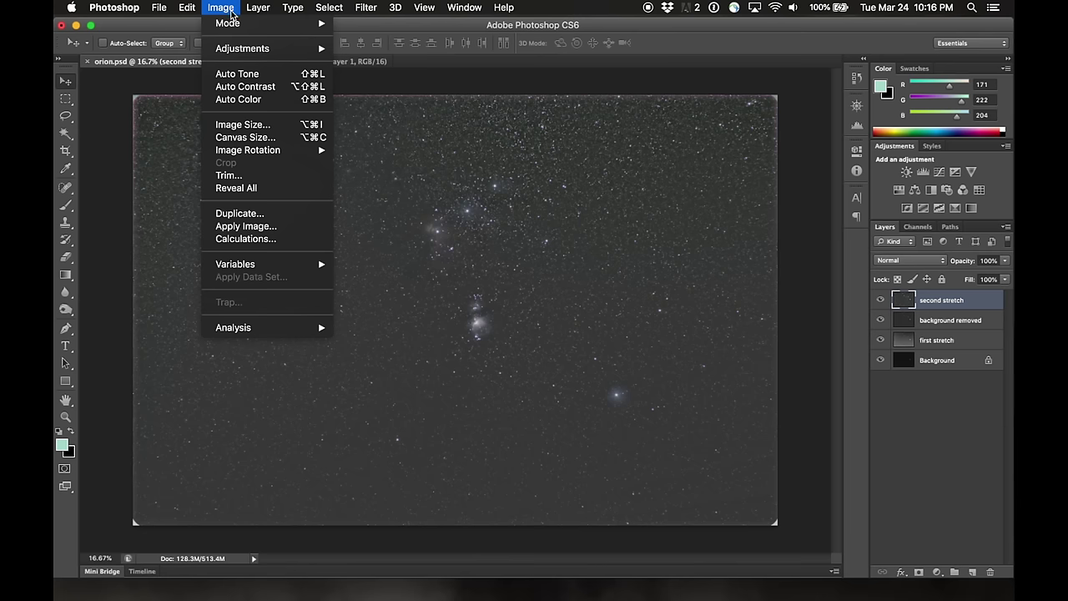
mouse_move(242, 48)
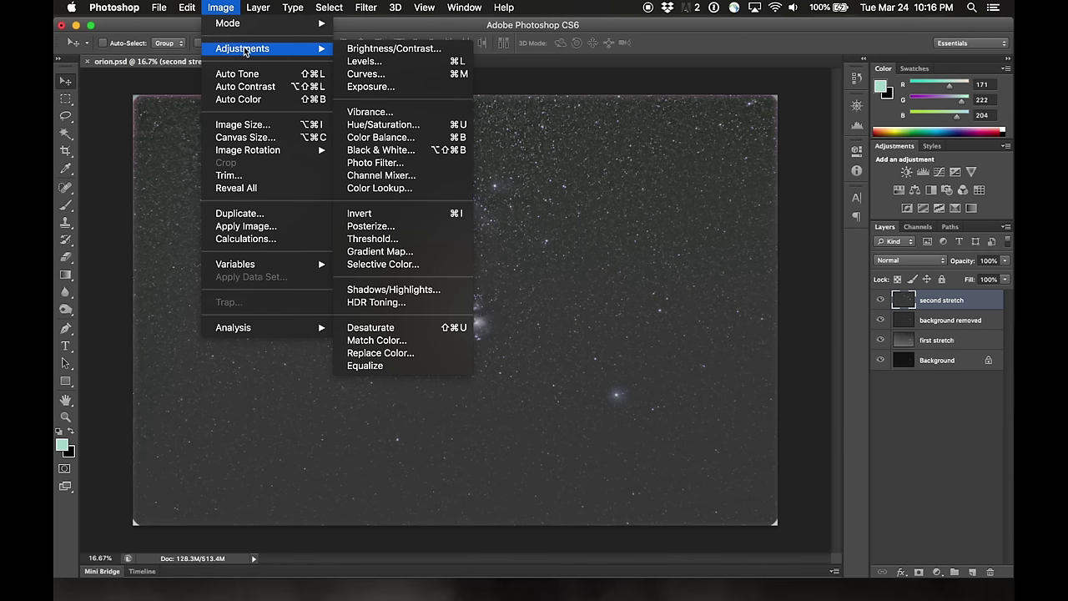
click(377, 78)
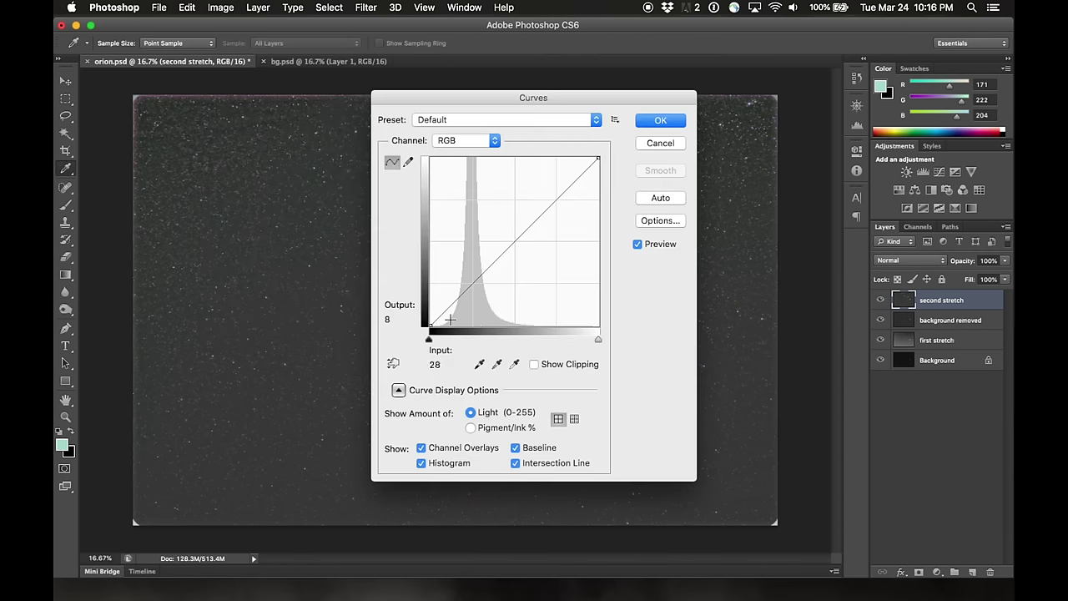
drag(470, 99, 737, 167)
drag(716, 373, 743, 357)
click(718, 386)
key(Return)
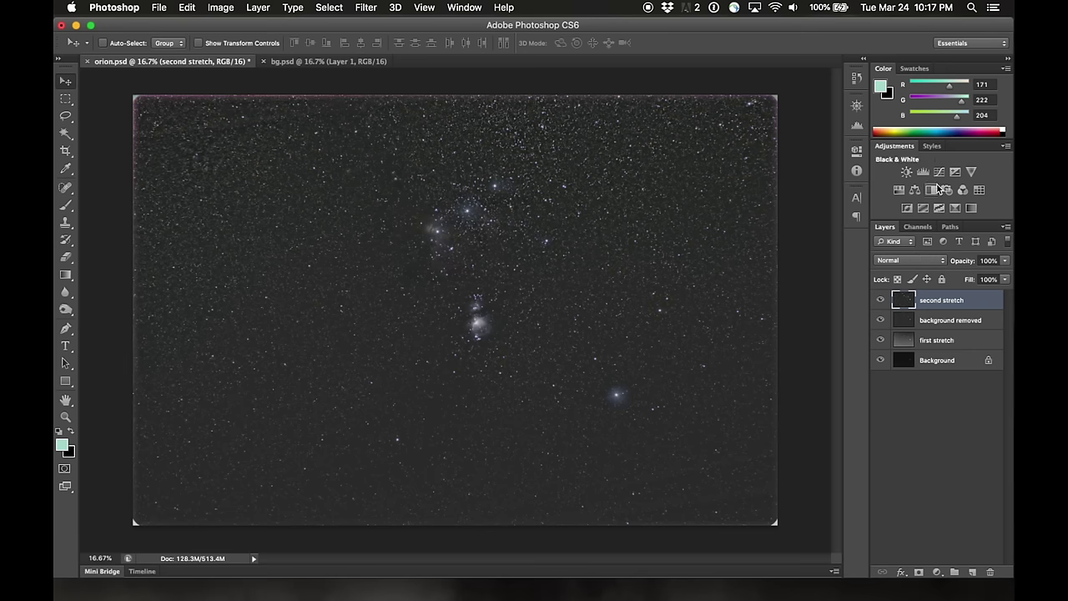
Step: Duplicate the second stretch layer as a new layer named saturation and save the document
click(225, 7)
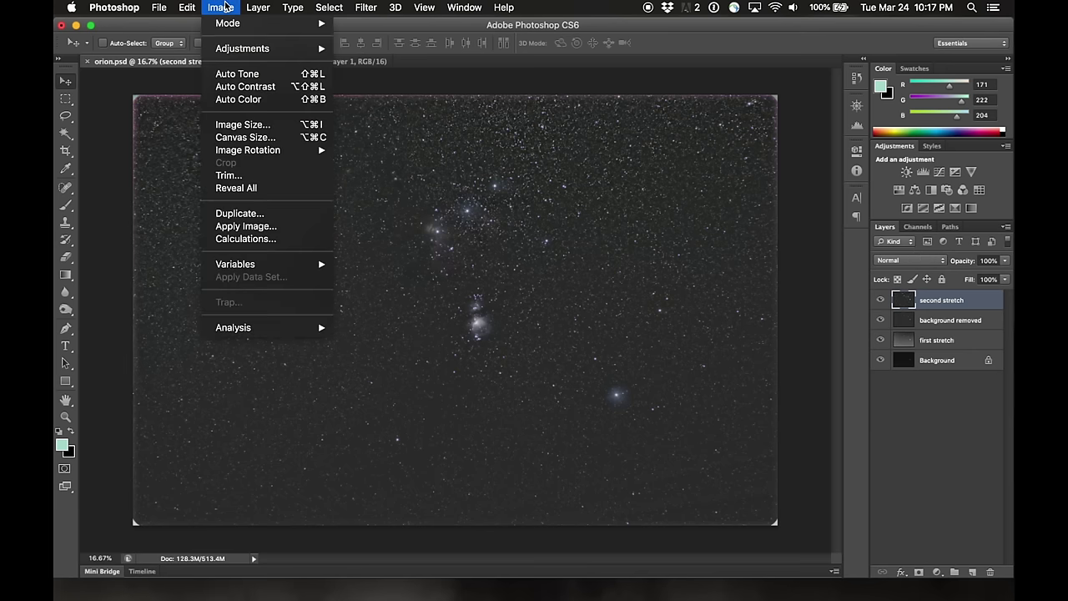
click(226, 7)
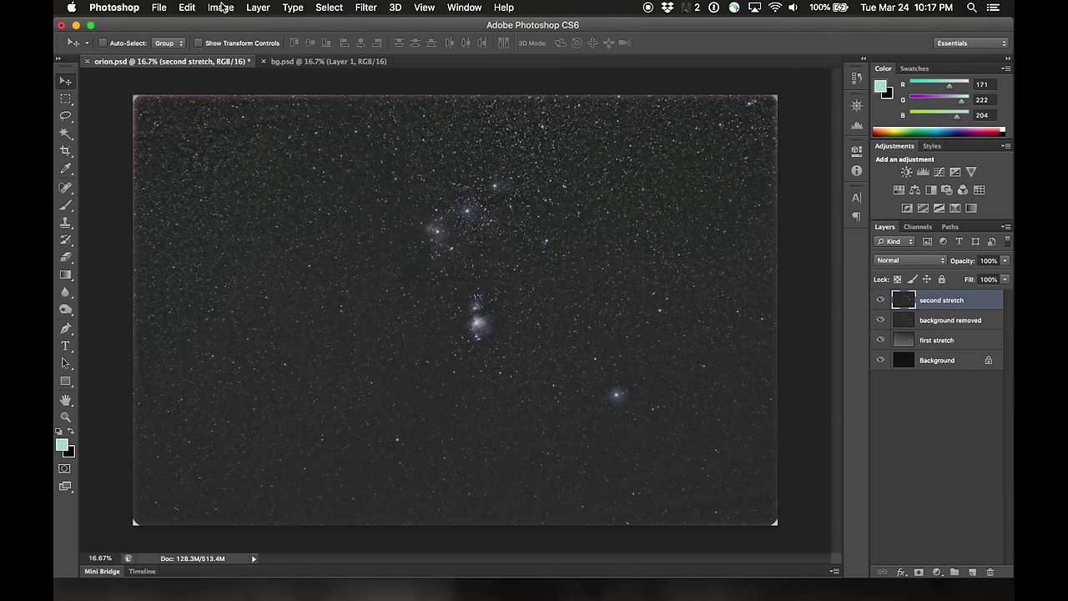
key(super+j)
double_click(966, 301)
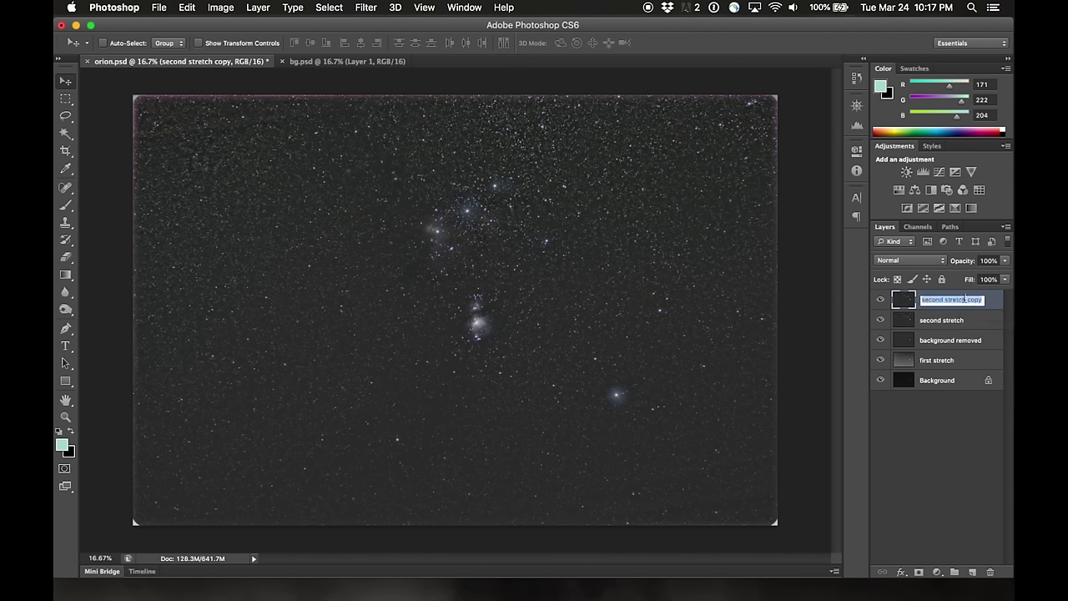
key(BackSpace)
text(satur)
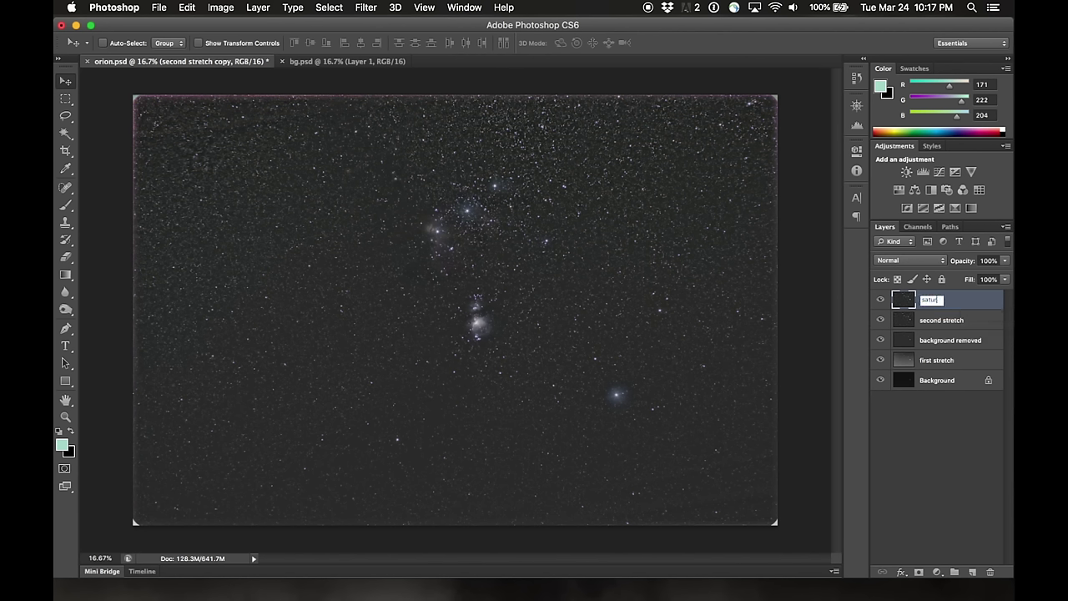
text(ation)
key(Return)
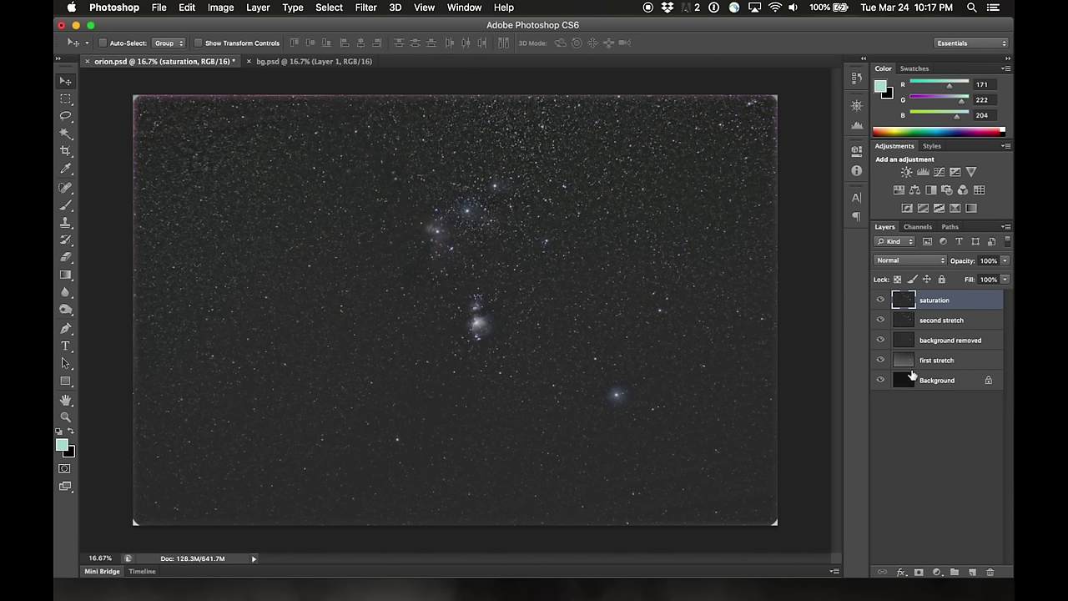
key(super+s)
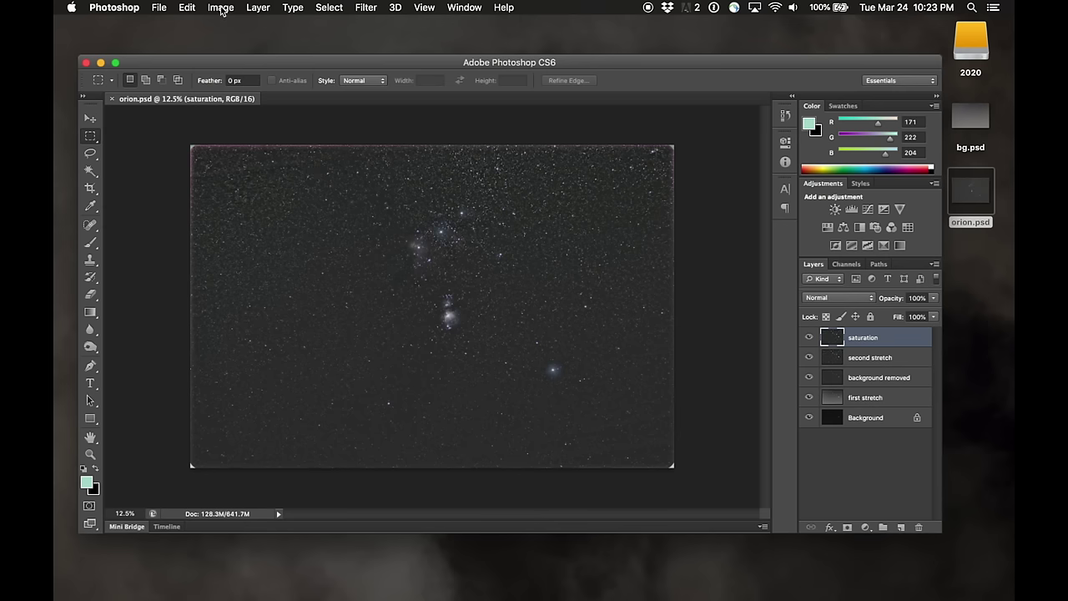
Step: Start a Hue/Saturation adjustment on the saturation layer with master saturation +32 and lightness -10
click(221, 8)
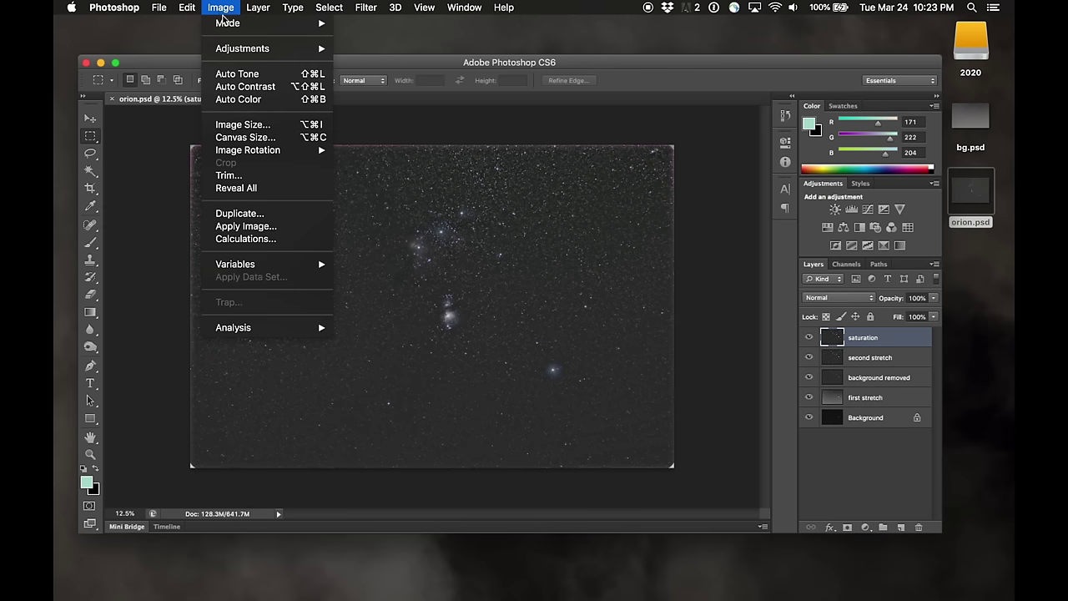
mouse_move(232, 54)
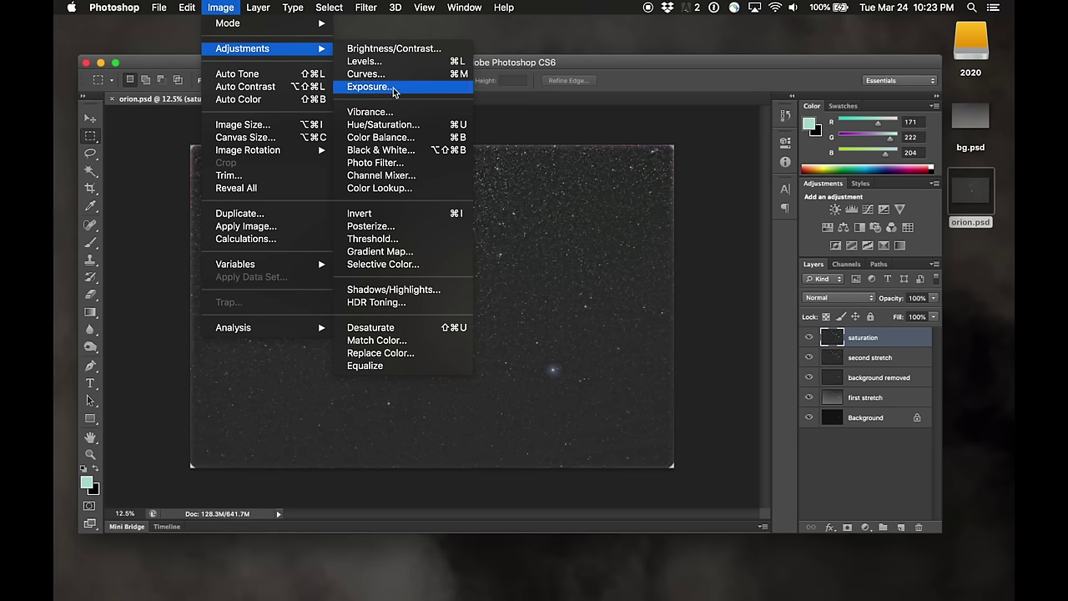
click(393, 125)
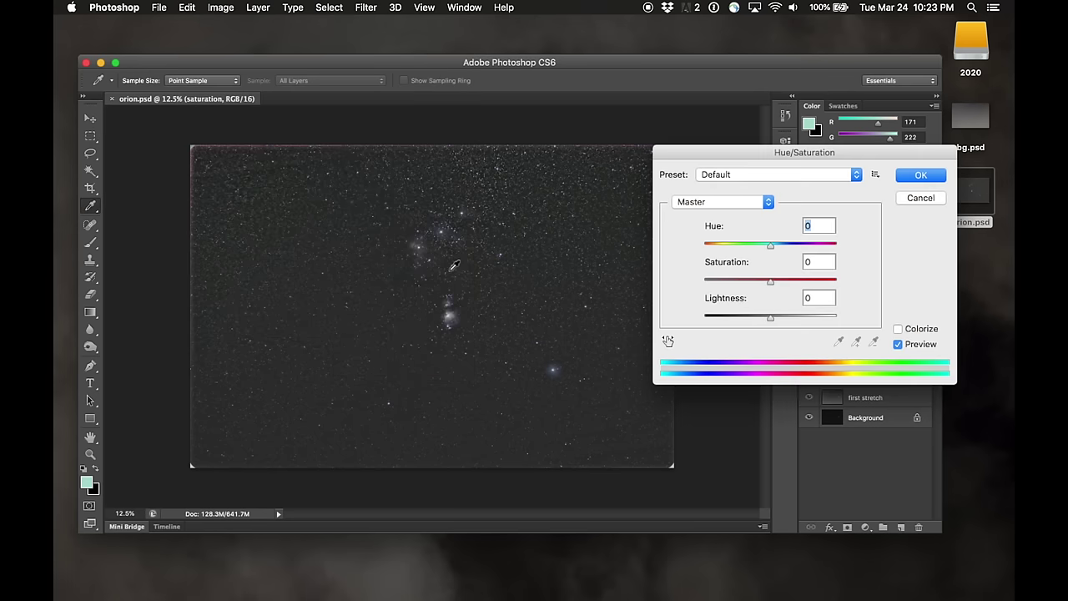
drag(772, 282, 783, 283)
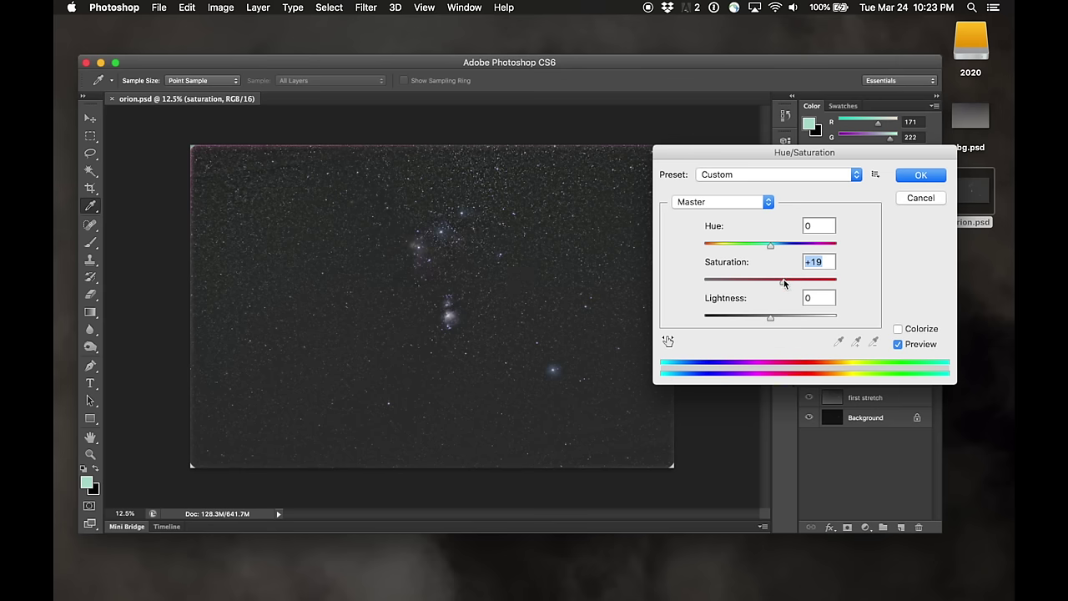
drag(791, 279, 791, 279)
drag(770, 317, 763, 315)
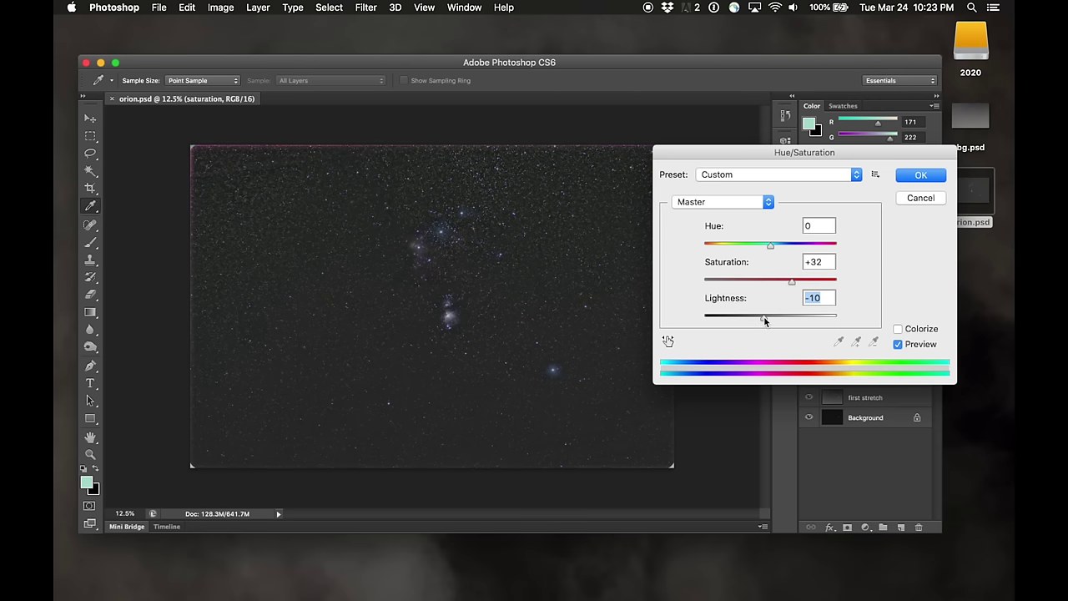
Step: Raise the master saturation to +65 while previewing the Orion Nebula at 100%
key(super+1)
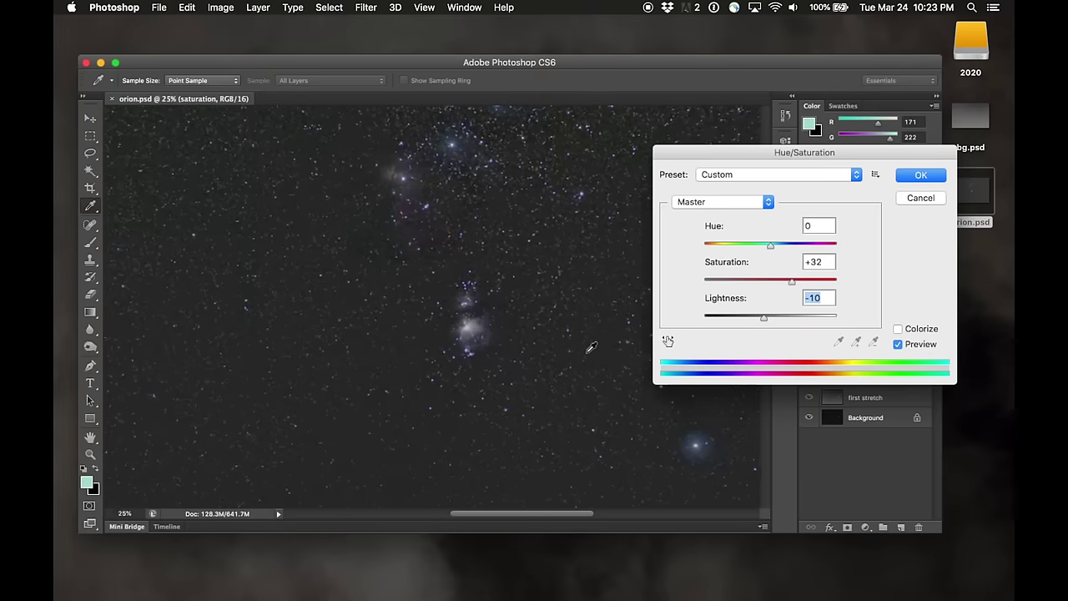
scroll(591, 347, down, 2)
scroll(591, 347, right, 2)
scroll(591, 348, down, 1)
scroll(591, 347, right, 2)
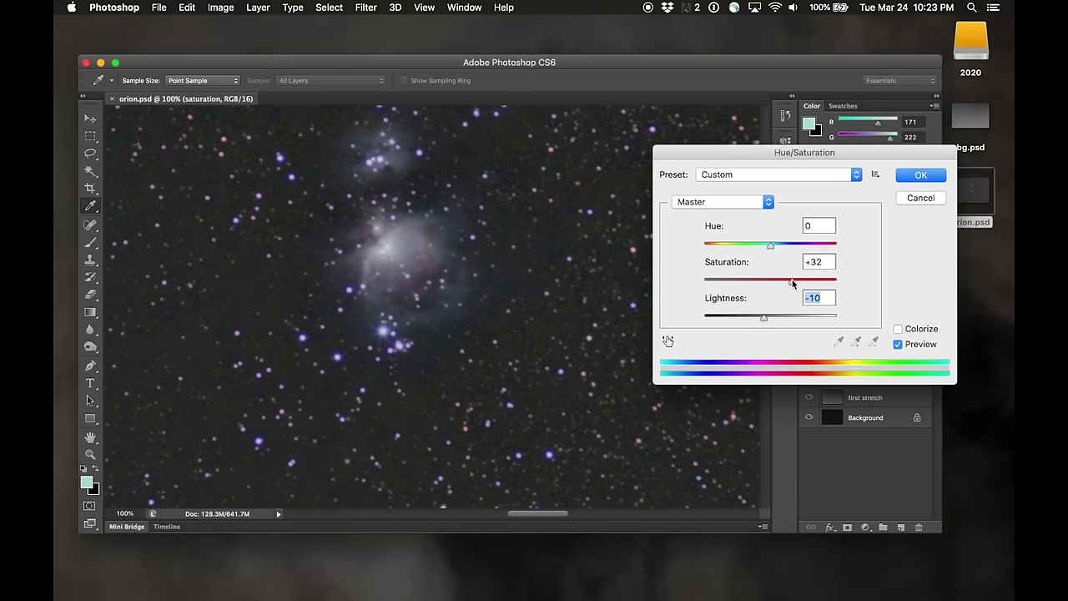
drag(792, 280, 814, 284)
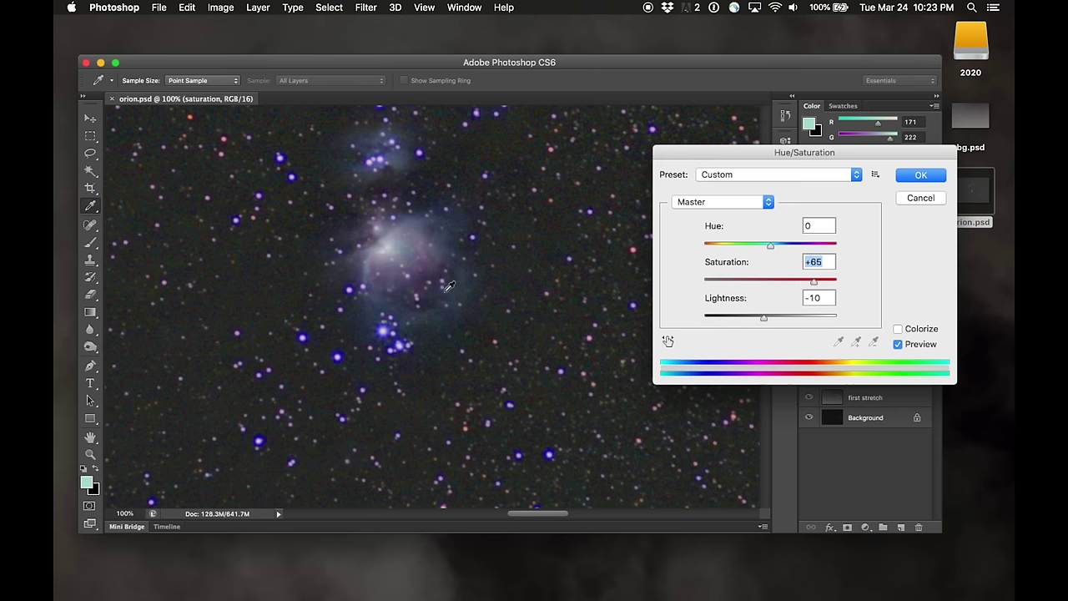
Step: Examine the saturation preview around the Flame and Horsehead nebula region, the surrounding stars and the Orion Nebula
scroll(449, 287, up, 5)
scroll(449, 287, up, 5)
scroll(449, 287, left, 3)
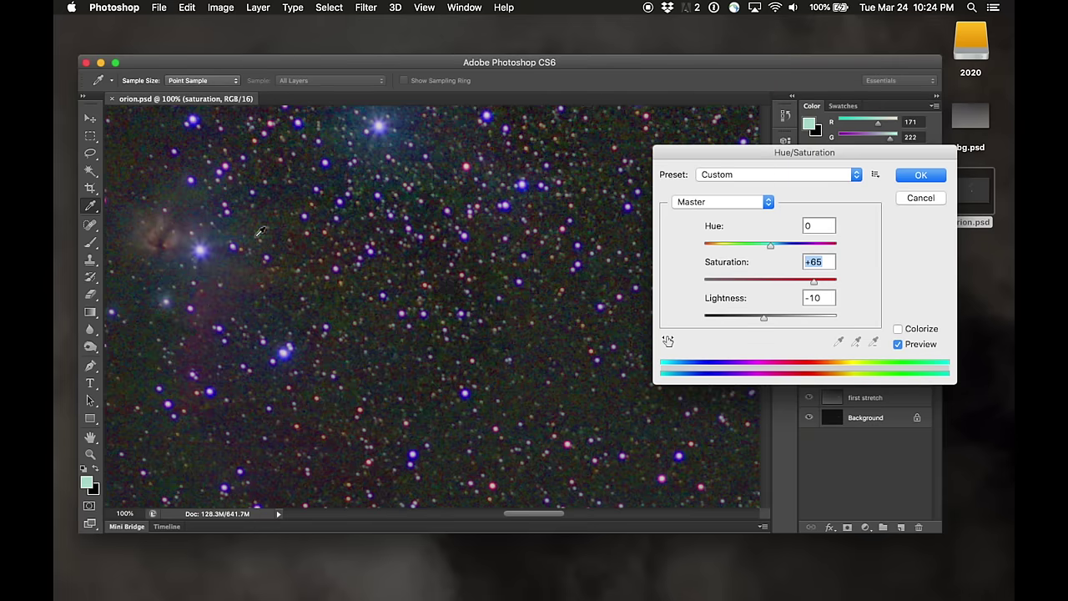
scroll(400, 407, left, 5)
scroll(400, 407, up, 1)
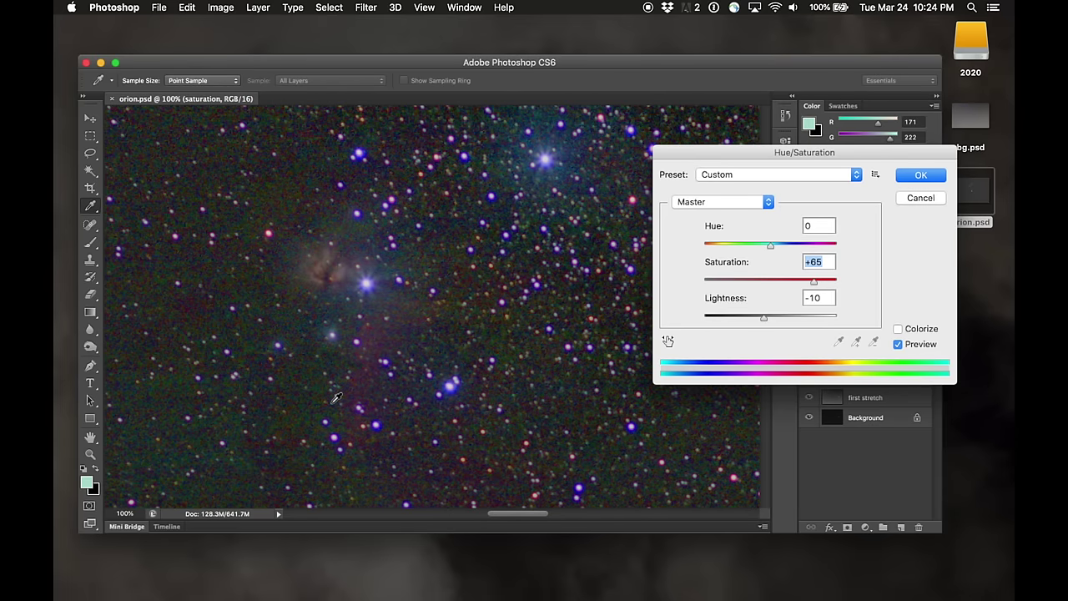
scroll(399, 406, down, 10)
scroll(399, 407, right, 5)
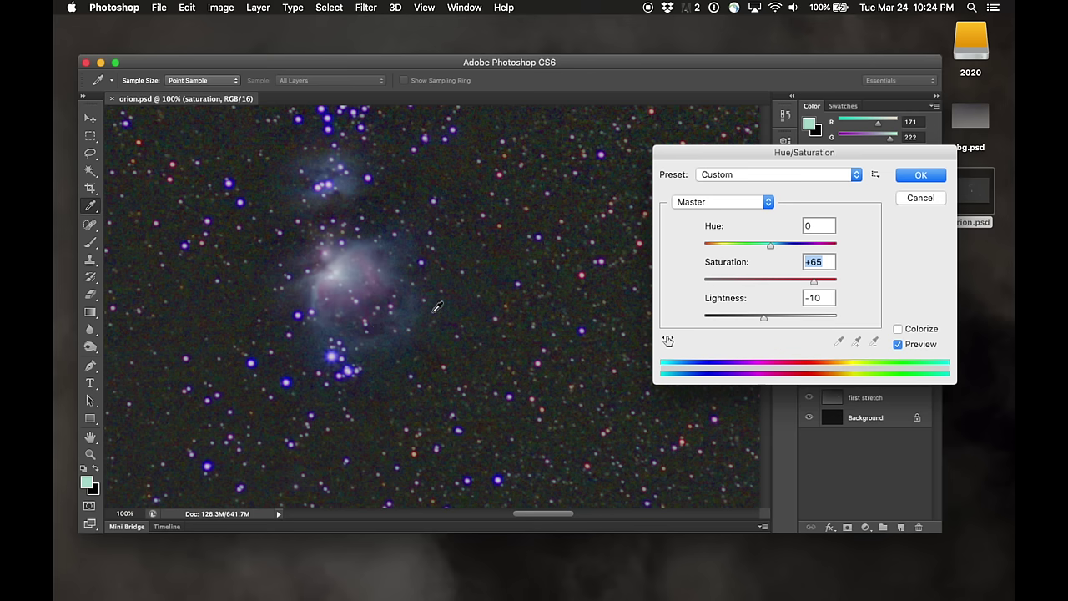
Step: Lower the master saturation to +30 and preview the result on the Orion Nebula and surrounding star field
scroll(439, 307, down, 1)
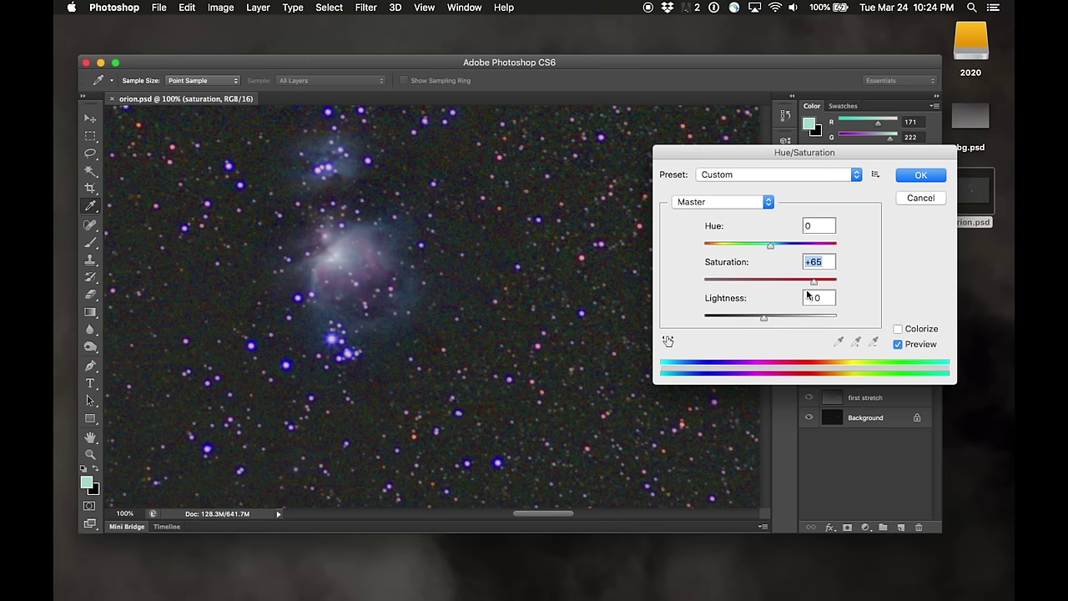
drag(815, 280, 791, 280)
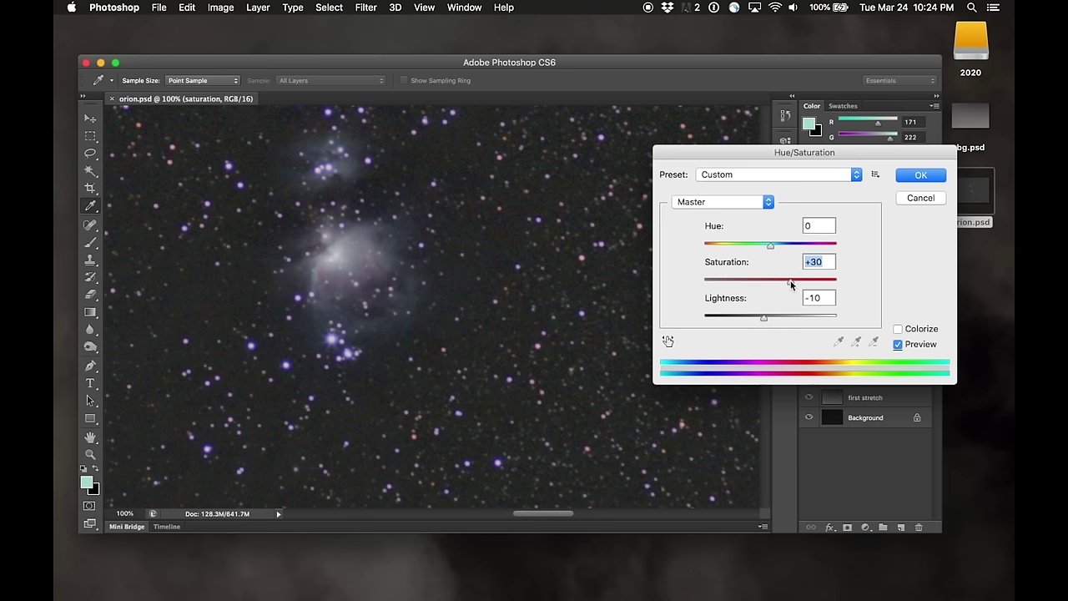
scroll(559, 299, right, 5)
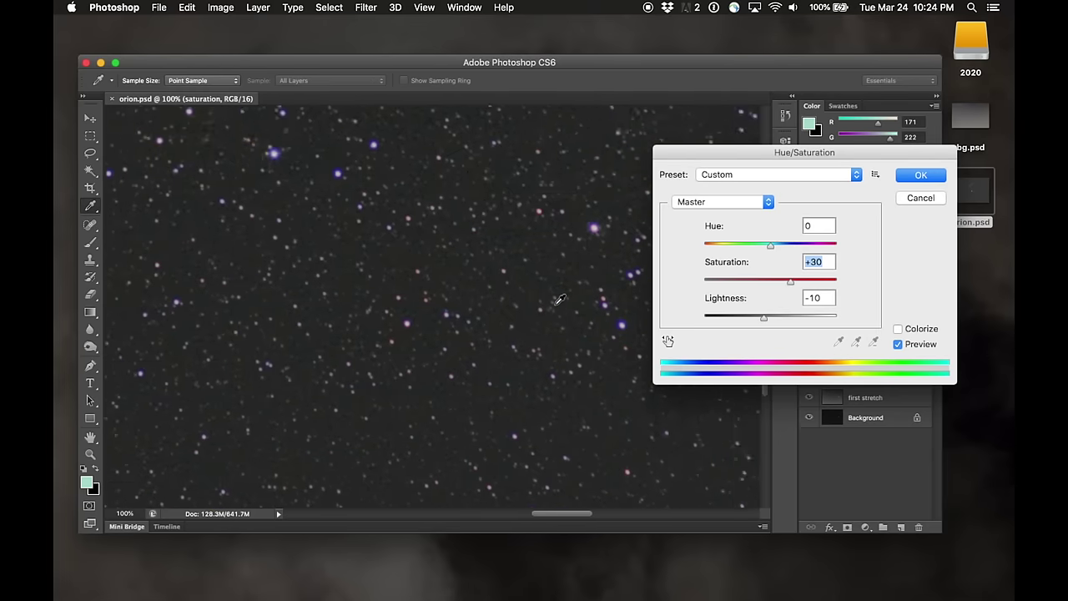
scroll(559, 299, up, 5)
scroll(559, 299, left, 2)
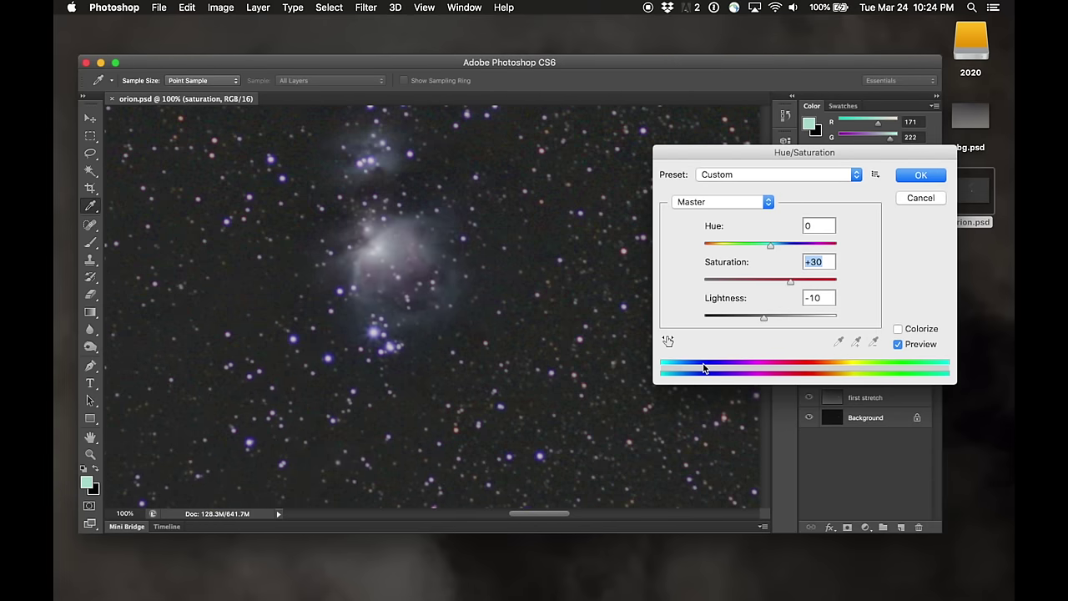
Step: Compare the Orion Nebula with and without the saturation preview and discard the Hue/Saturation adjustment
click(898, 344)
click(899, 344)
click(899, 344)
click(899, 343)
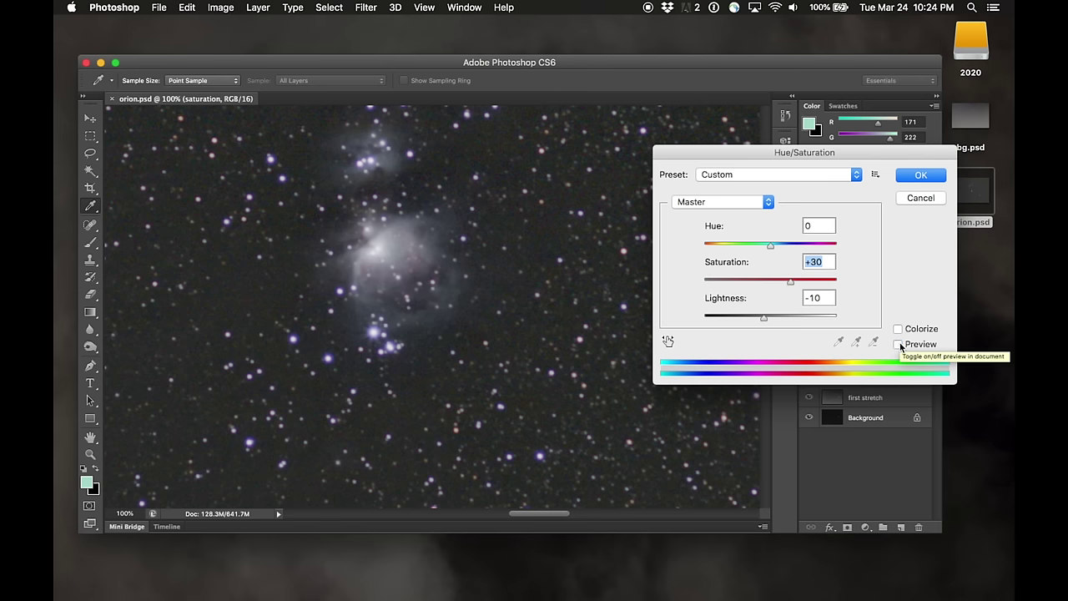
click(899, 344)
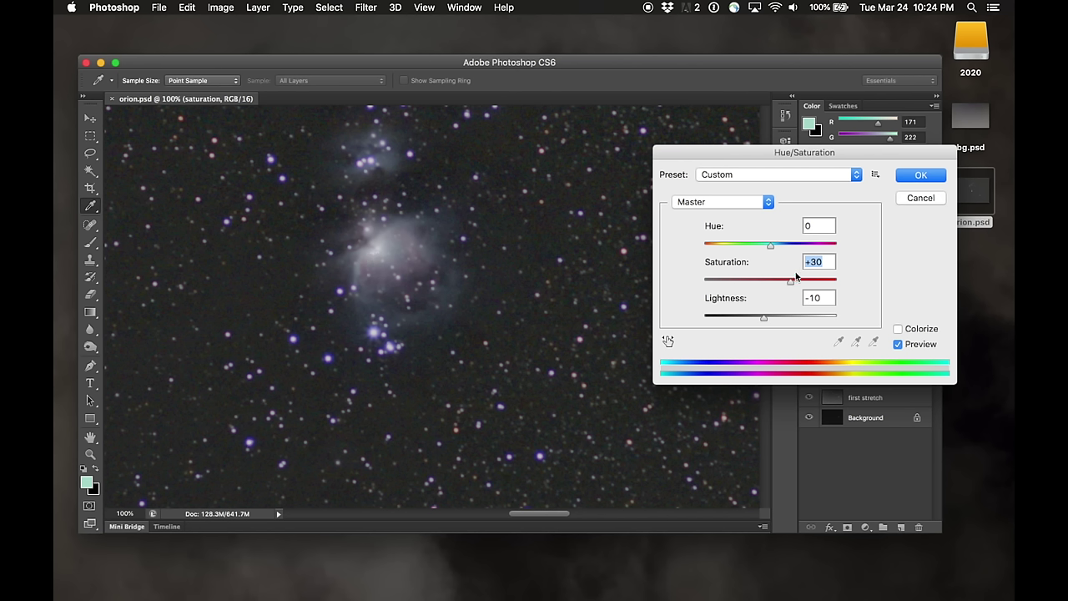
click(921, 197)
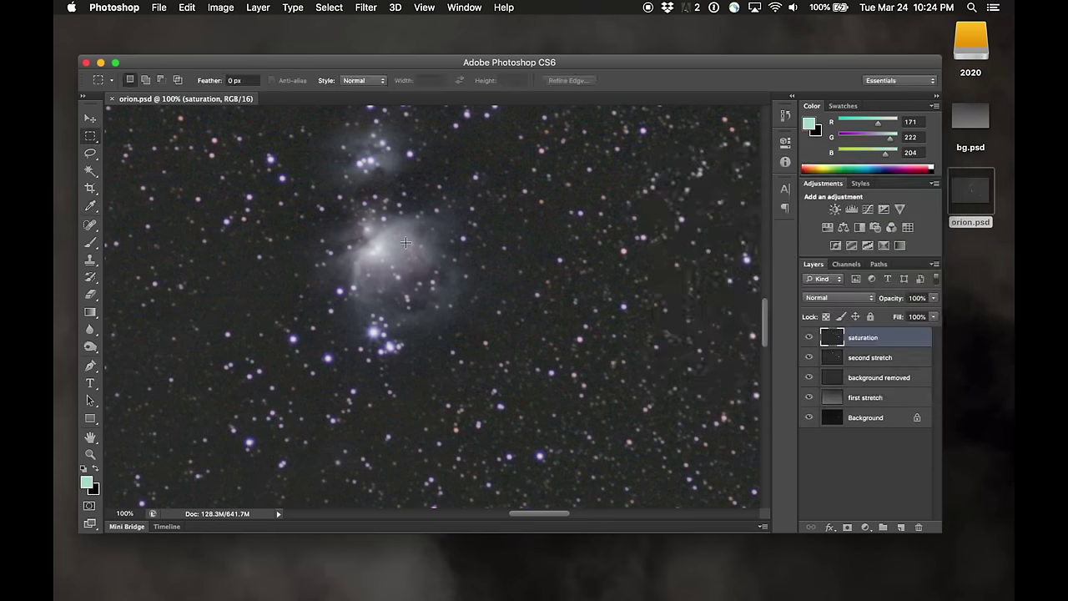
Step: Examine the saturation layer from the Orion Nebula up to the Flame and Horsehead region for areas of color
scroll(611, 295, up, 3)
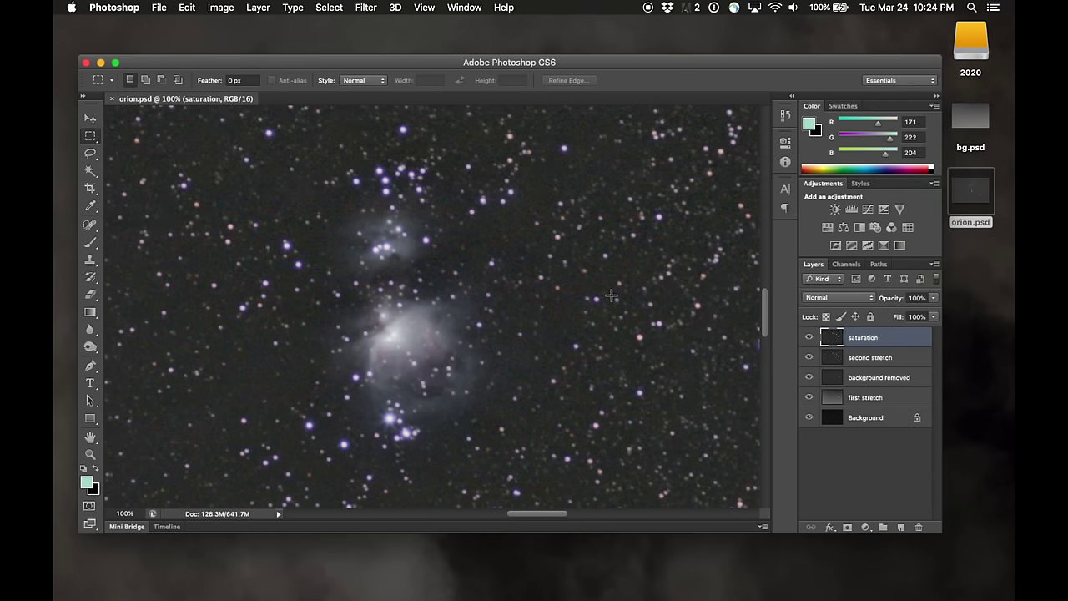
scroll(612, 296, down, 2)
scroll(611, 295, right, 2)
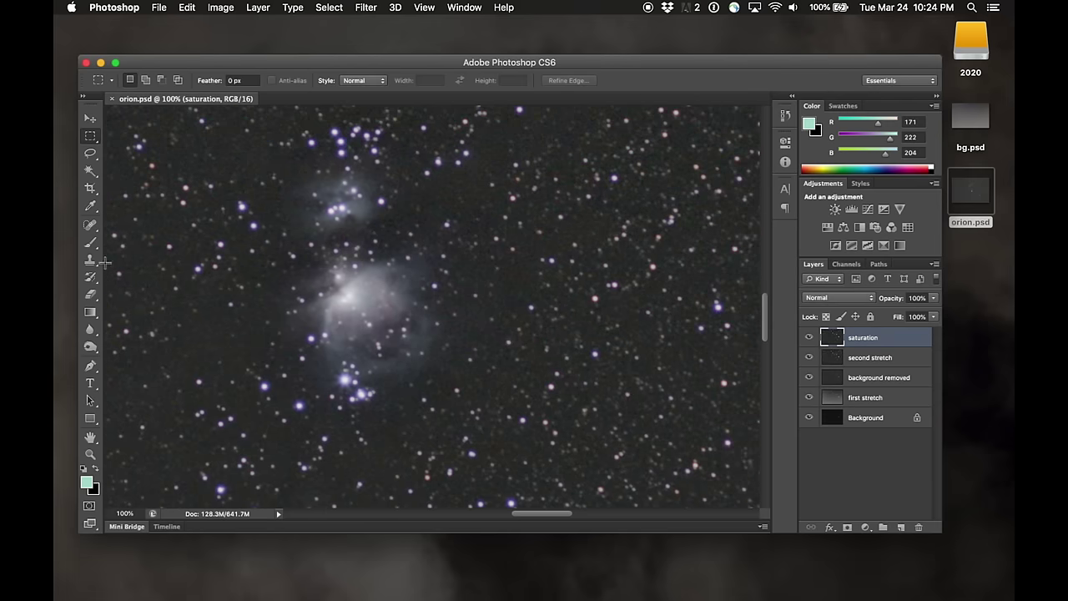
click(90, 153)
scroll(280, 197, up, 5)
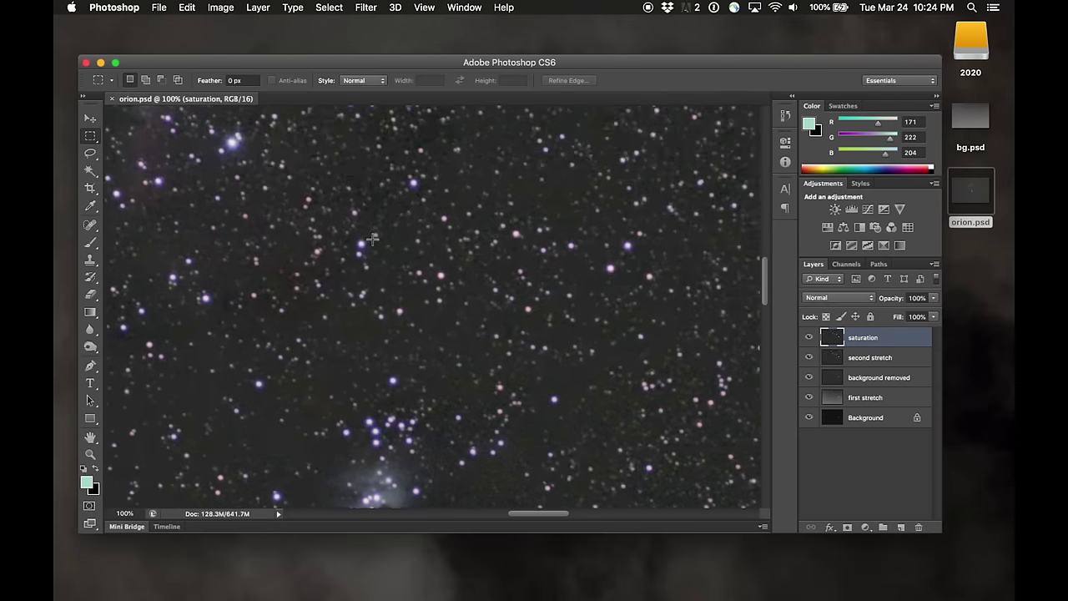
scroll(372, 239, down, 4)
scroll(372, 239, left, 2)
scroll(372, 239, up, 5)
scroll(372, 240, left, 3)
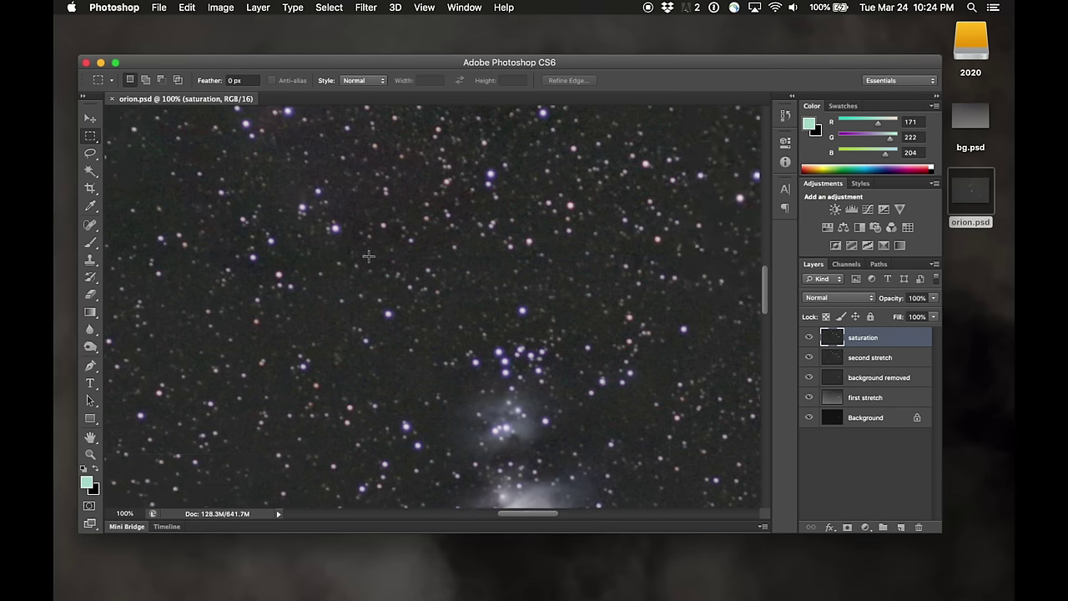
scroll(368, 256, up, 3)
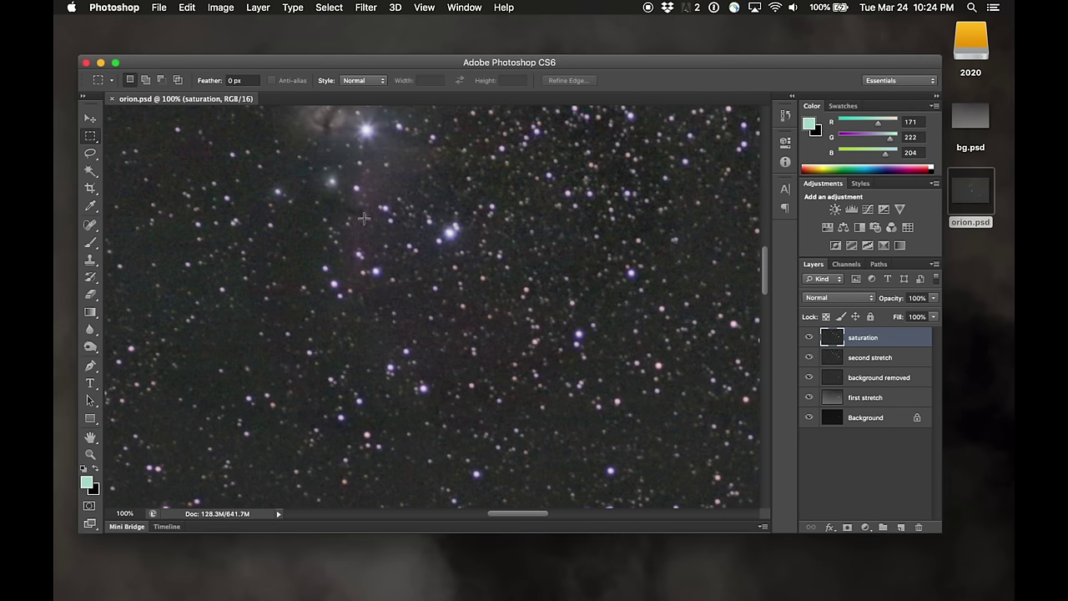
scroll(359, 276, up, 2)
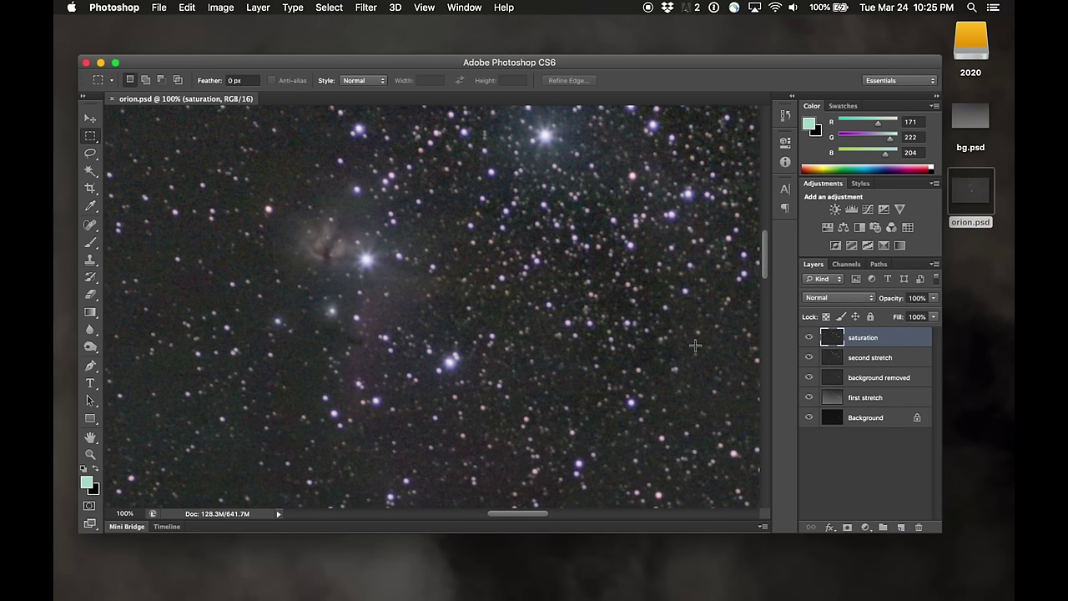
Step: Add a Hue/Saturation adjustment layer above the saturation layer and raise its master saturation to slightly more than +43
click(828, 227)
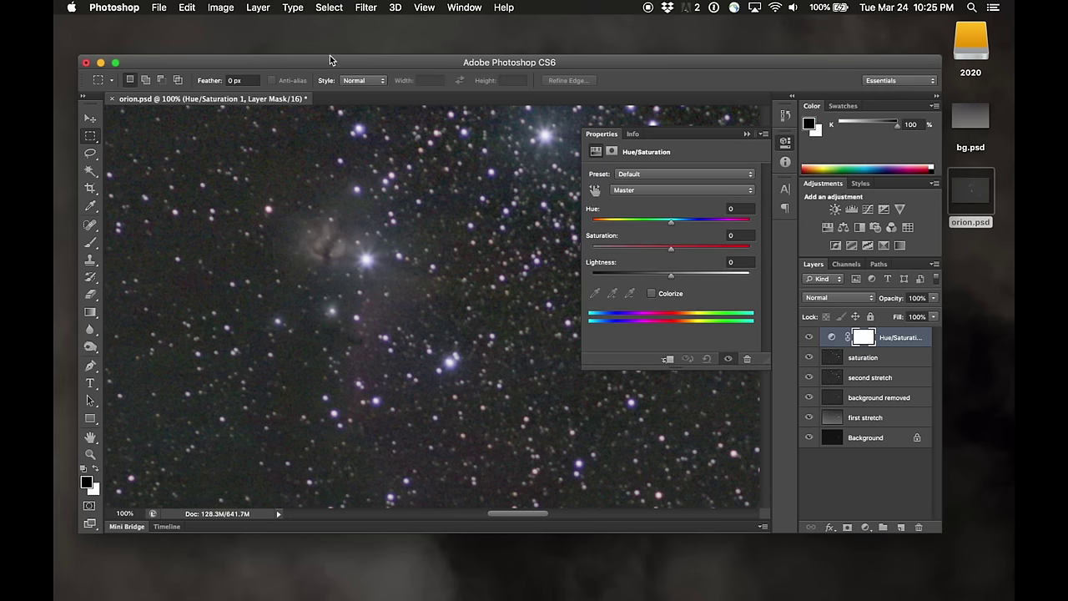
click(222, 7)
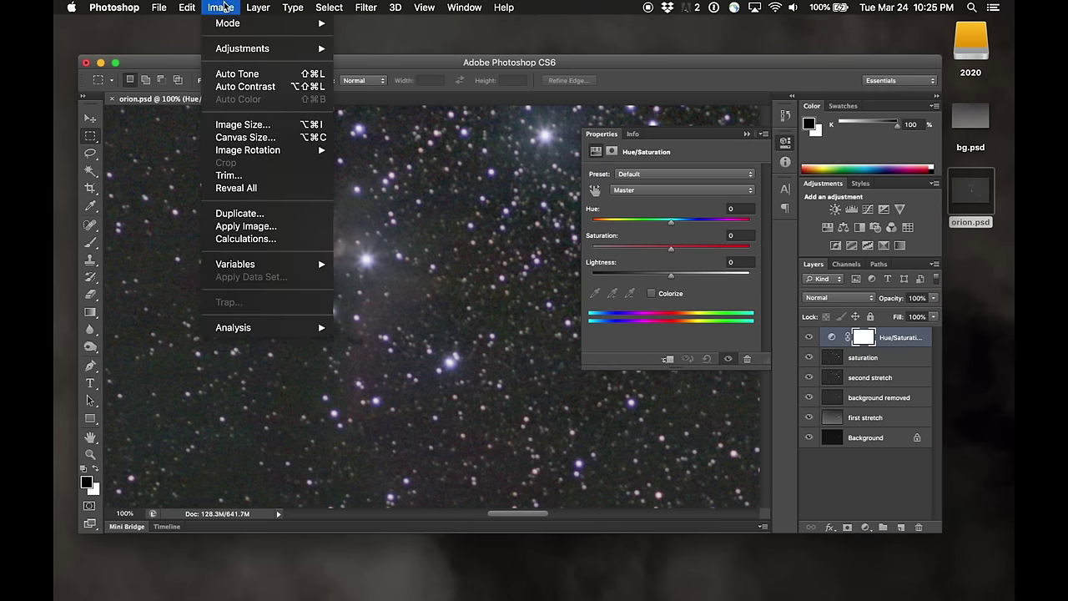
click(222, 6)
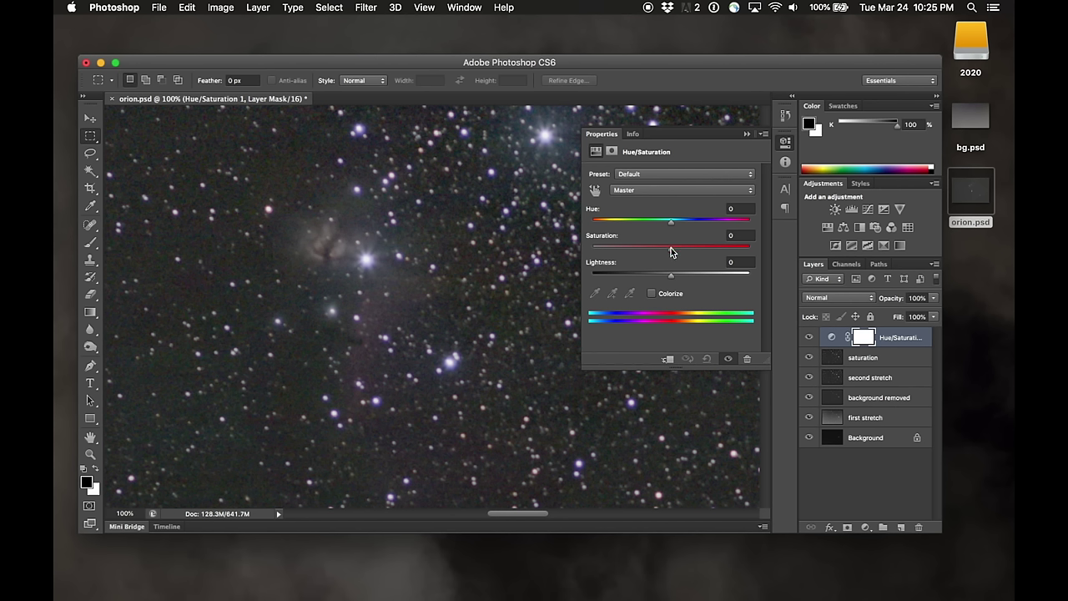
drag(690, 254, 705, 253)
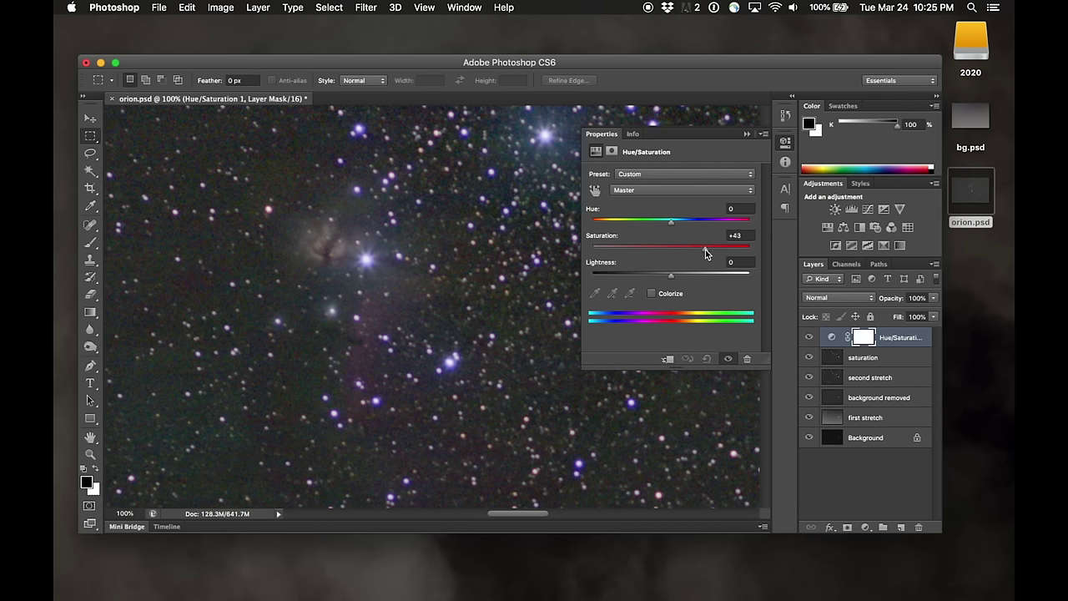
drag(705, 249, 711, 254)
Step: Invert the Hue/Saturation layer's mask to black so the saturation boost is hidden across the whole image
click(863, 340)
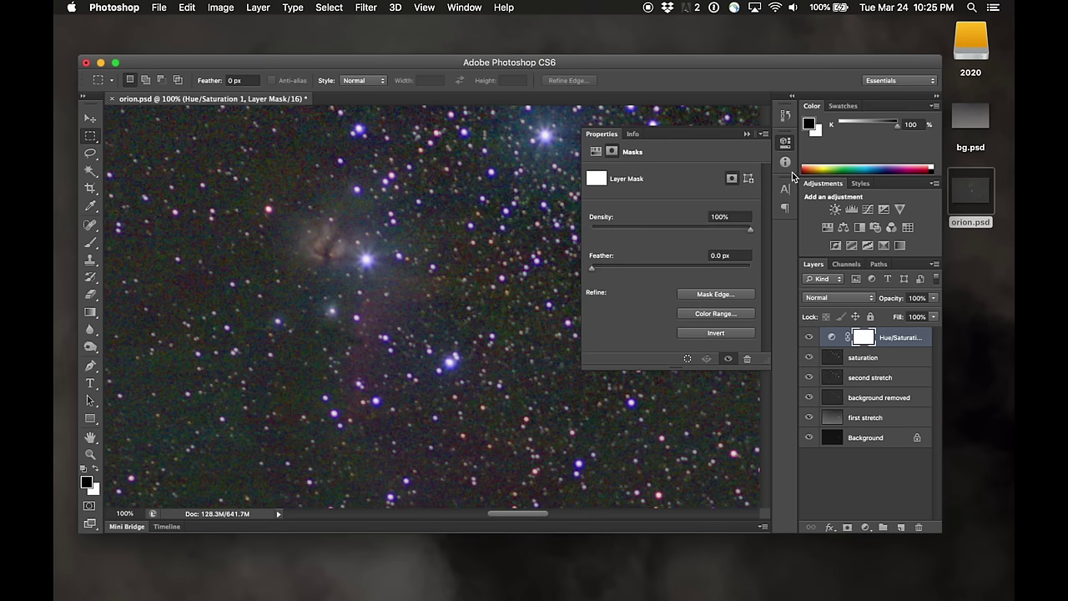
click(785, 143)
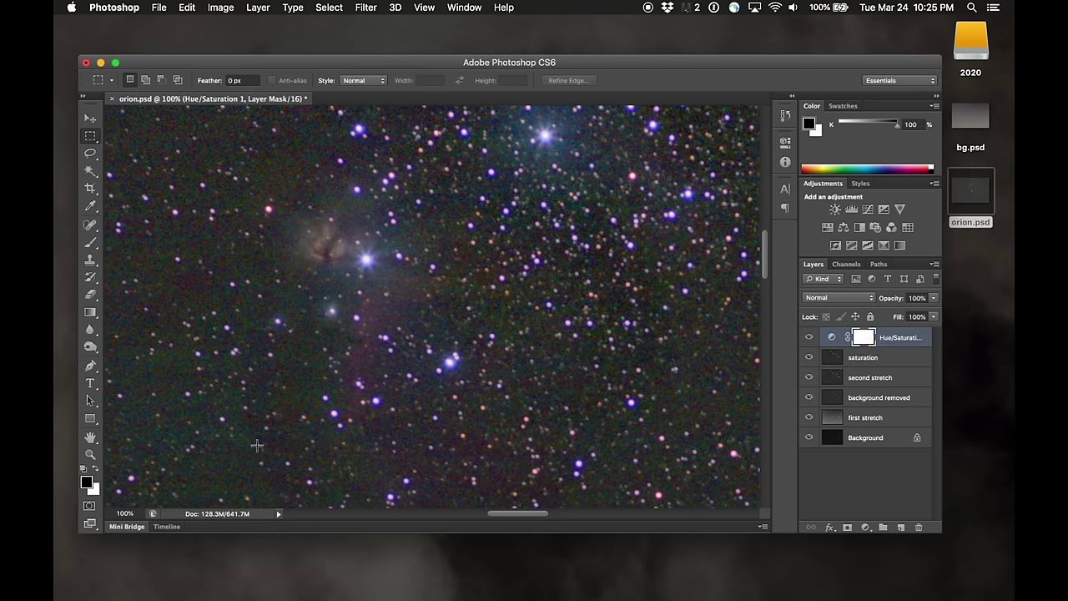
key(super+i)
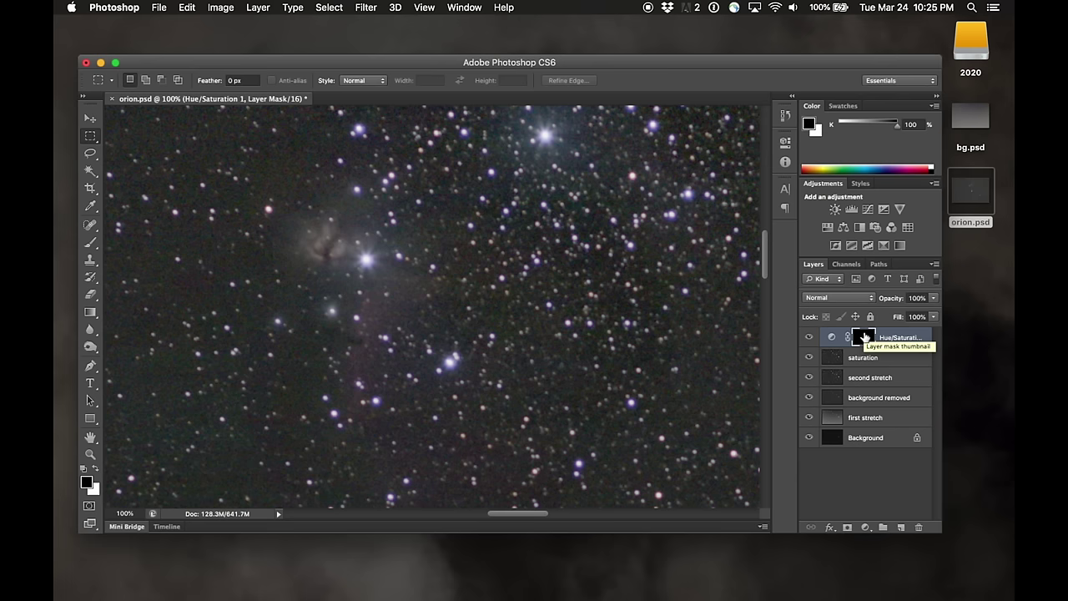
click(184, 7)
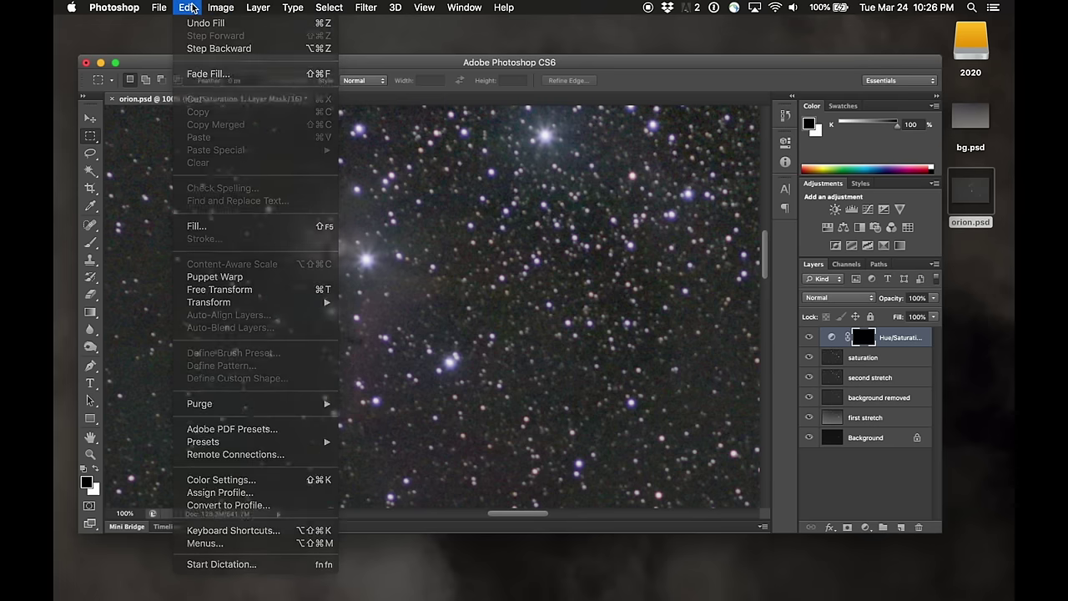
key(Escape)
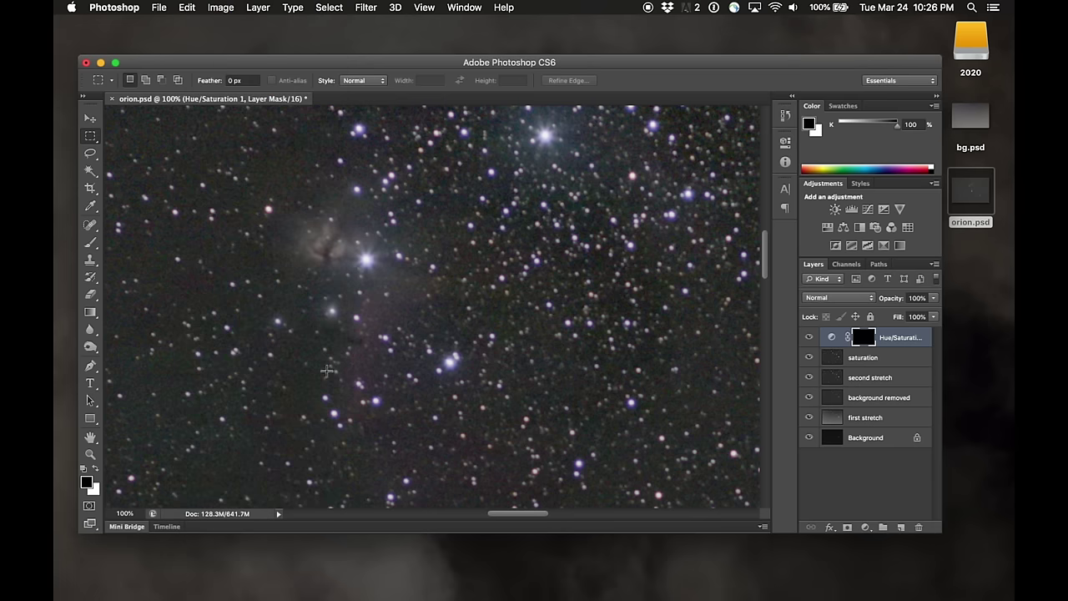
Step: Set up a soft round brush with 0% hardness, a size of 53 px and 70% opacity
scroll(326, 371, down, 10)
scroll(326, 372, right, 5)
scroll(326, 371, down, 3)
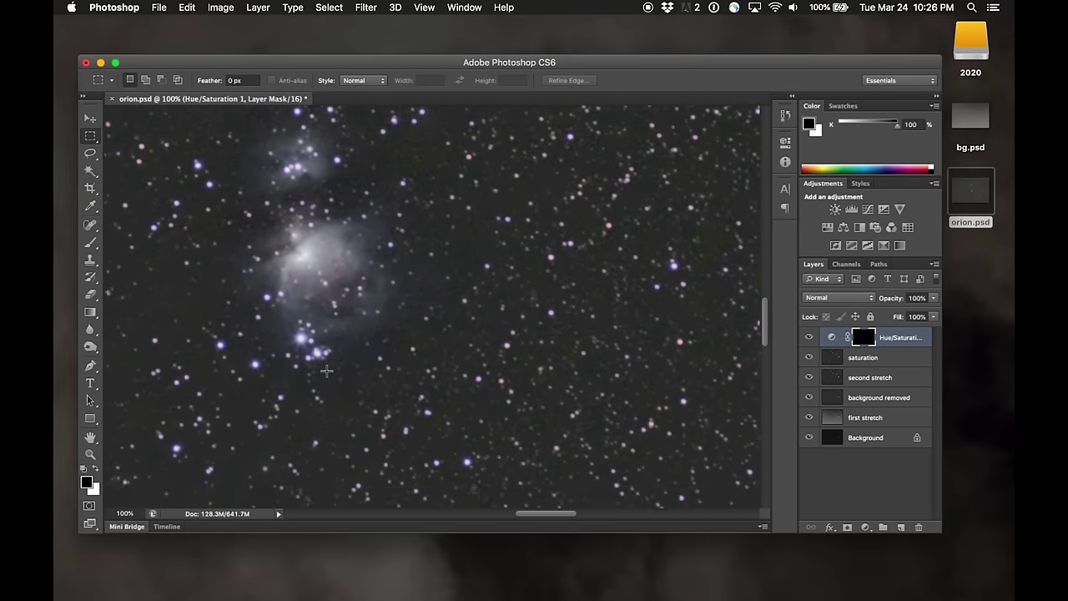
scroll(326, 371, up, 8)
scroll(326, 371, down, 3)
scroll(327, 371, left, 3)
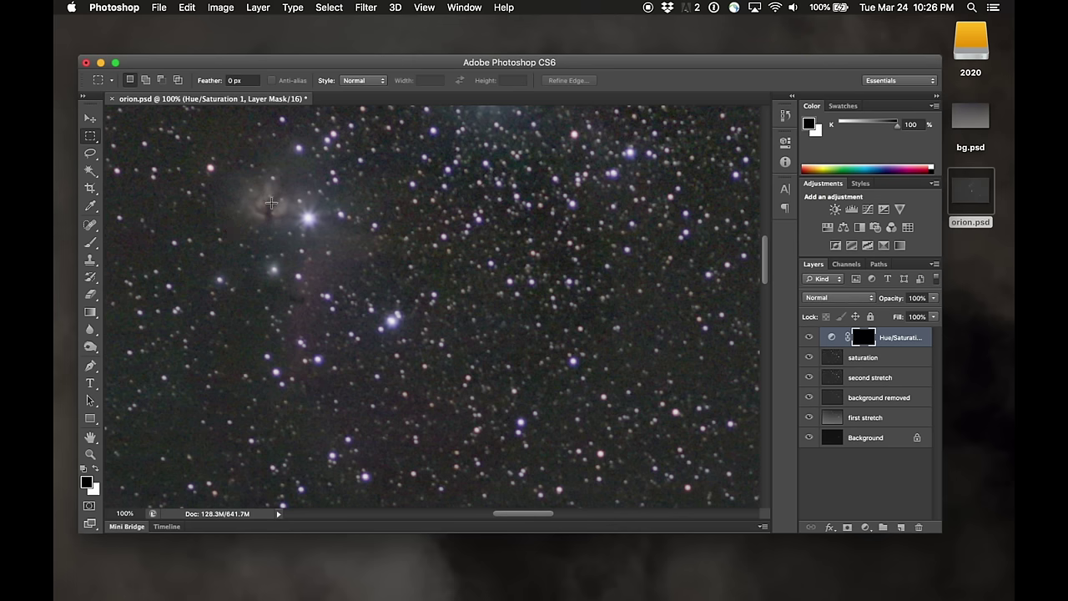
click(93, 244)
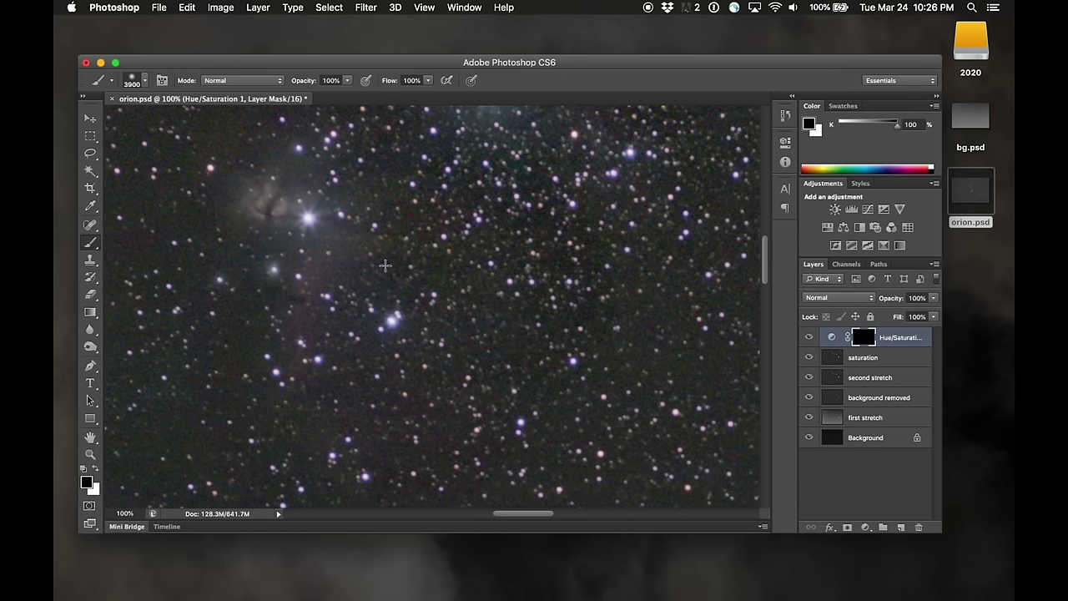
click(146, 80)
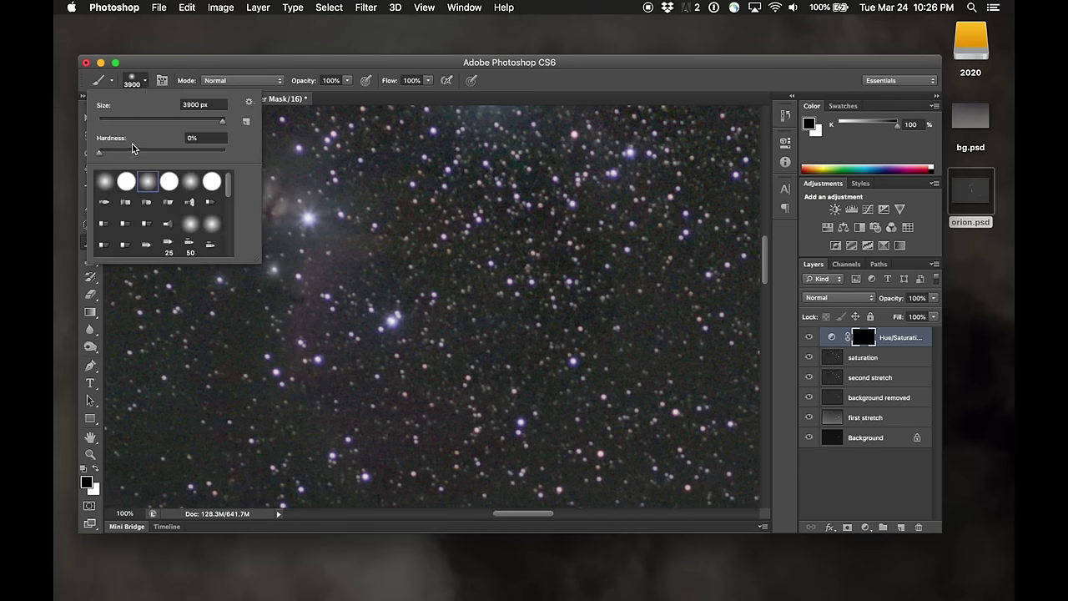
click(134, 121)
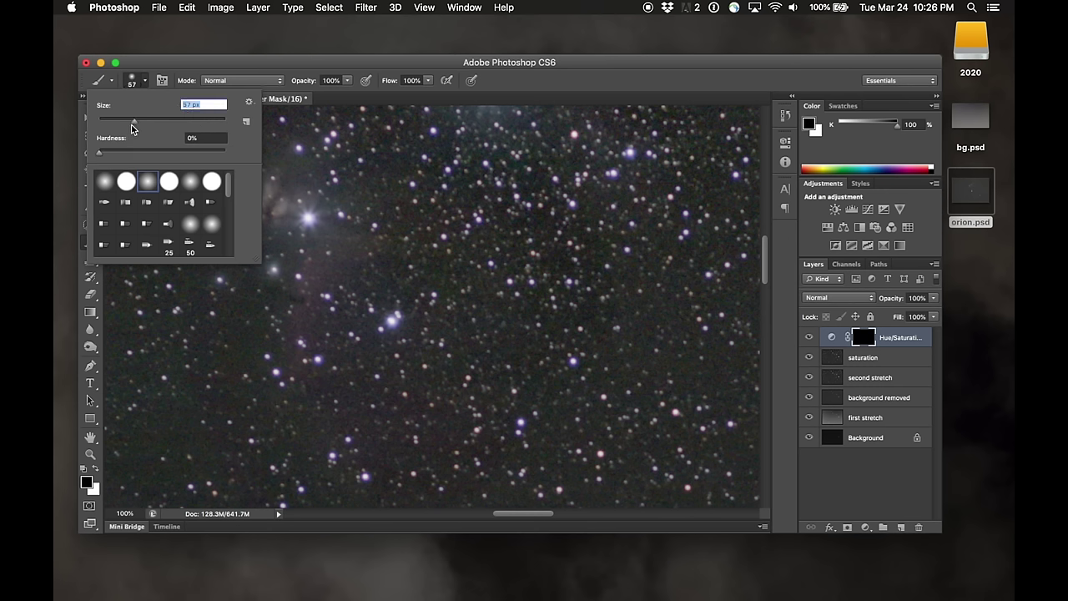
drag(131, 127, 128, 126)
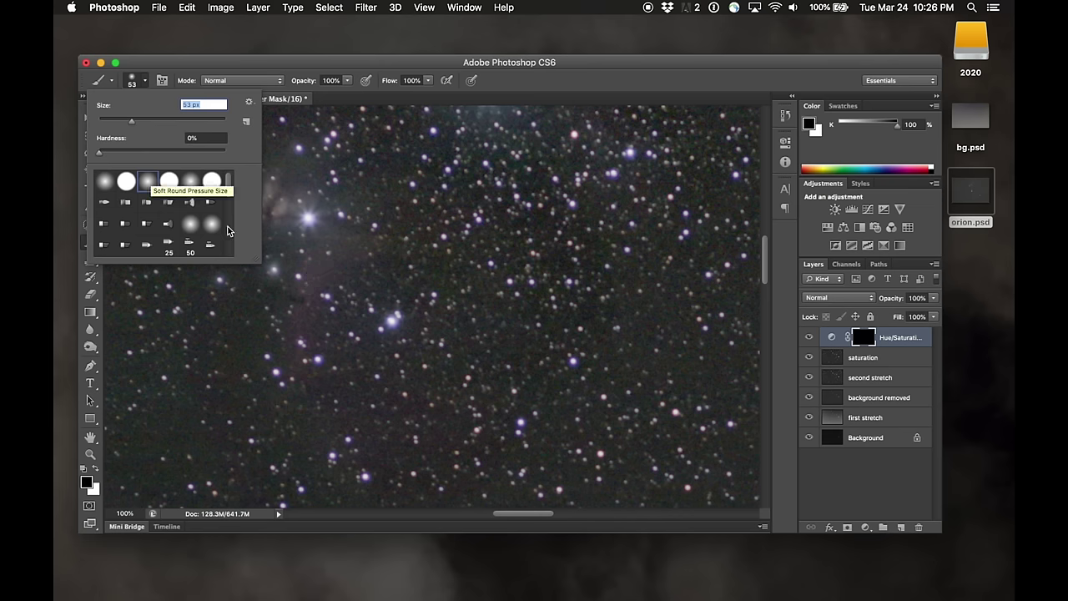
click(142, 62)
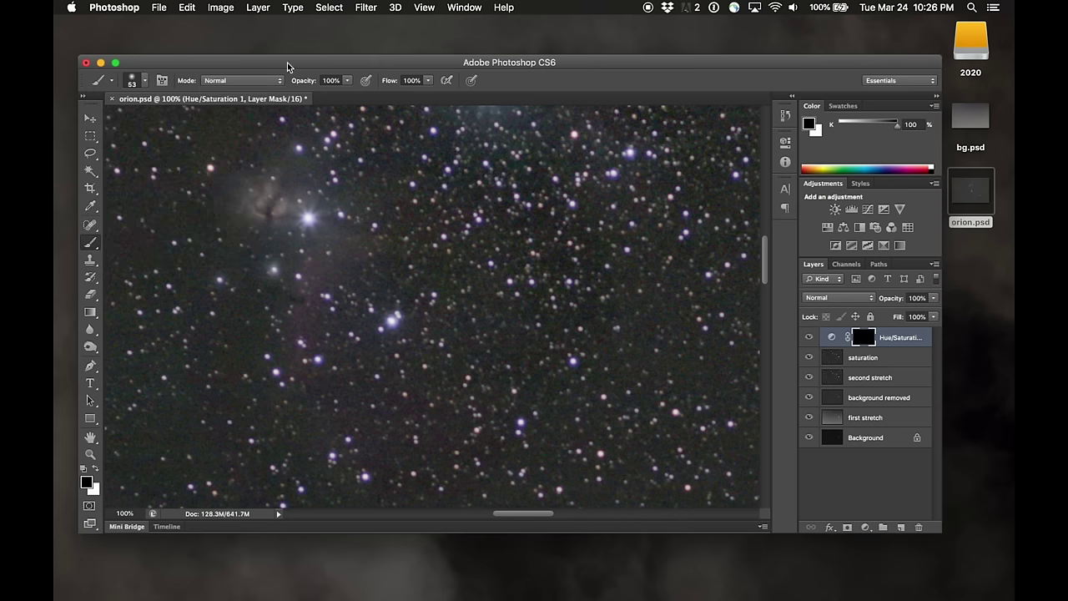
click(348, 80)
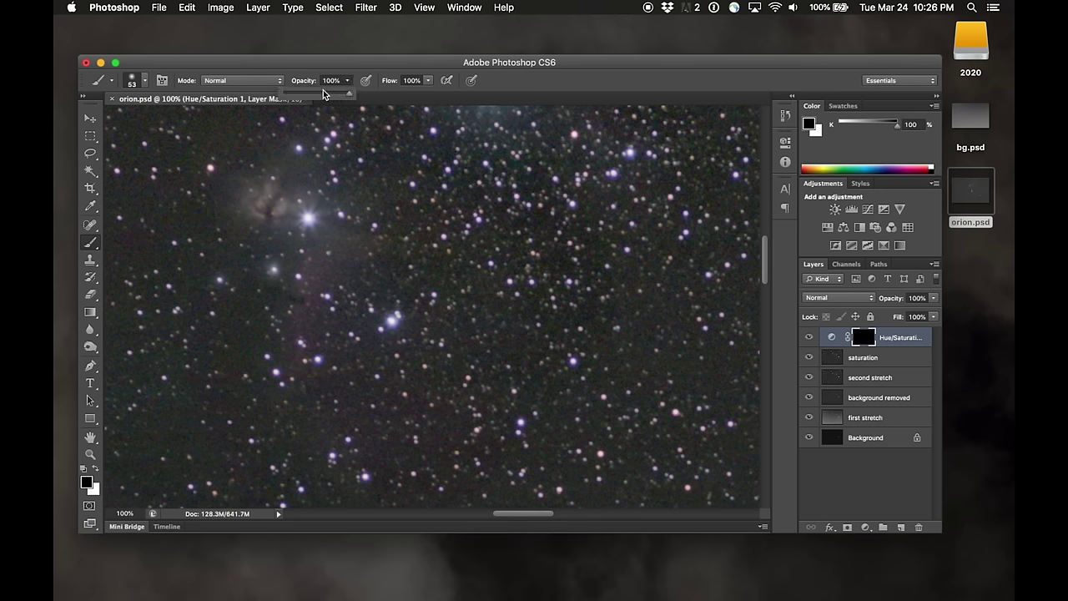
click(324, 94)
drag(324, 96, 332, 98)
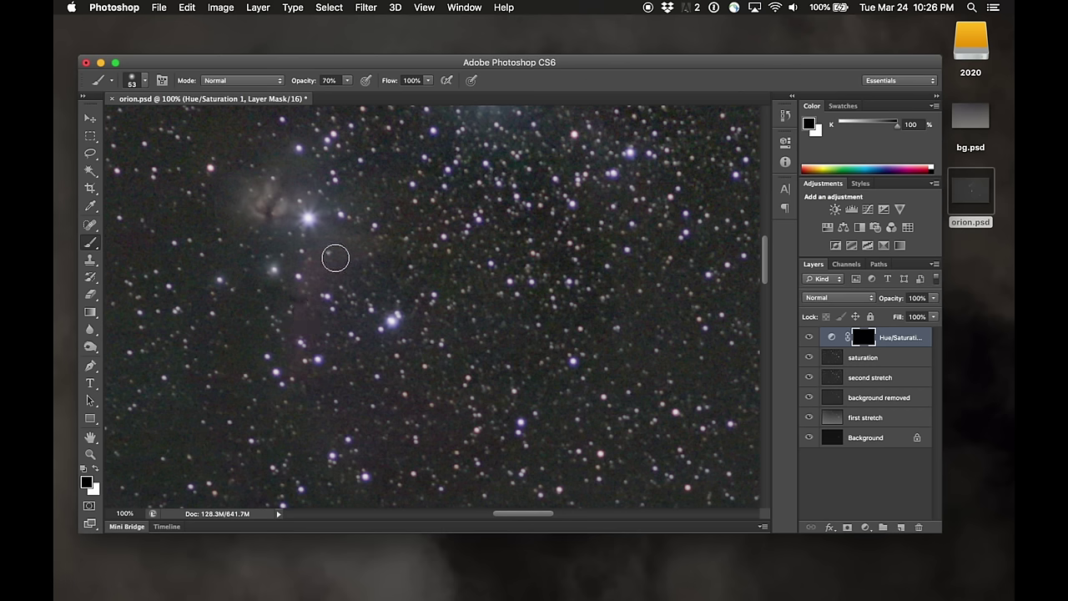
Step: Paint white on the adjustment mask over the reddish nebula strip and the brownish nebula beside the bright star
click(96, 471)
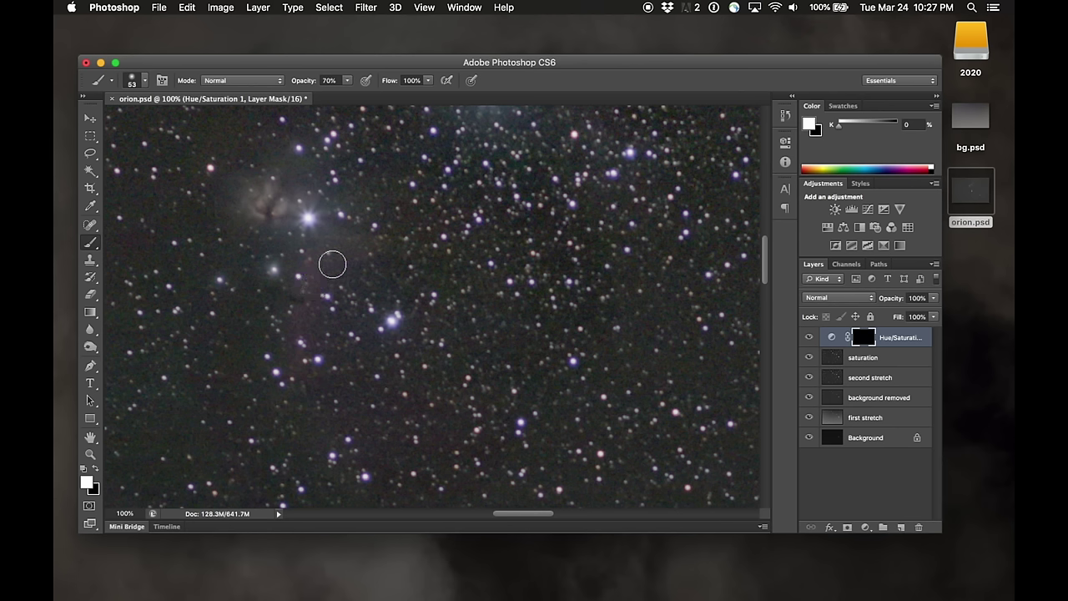
drag(307, 298, 300, 360)
mouse_move(257, 204)
mouse_down()
mouse_move(292, 203)
mouse_move(249, 216)
mouse_up()
Step: Paint white on the adjustment mask over the large bright Orion nebula and the smaller bluish nebula above it
scroll(317, 317, down, 10)
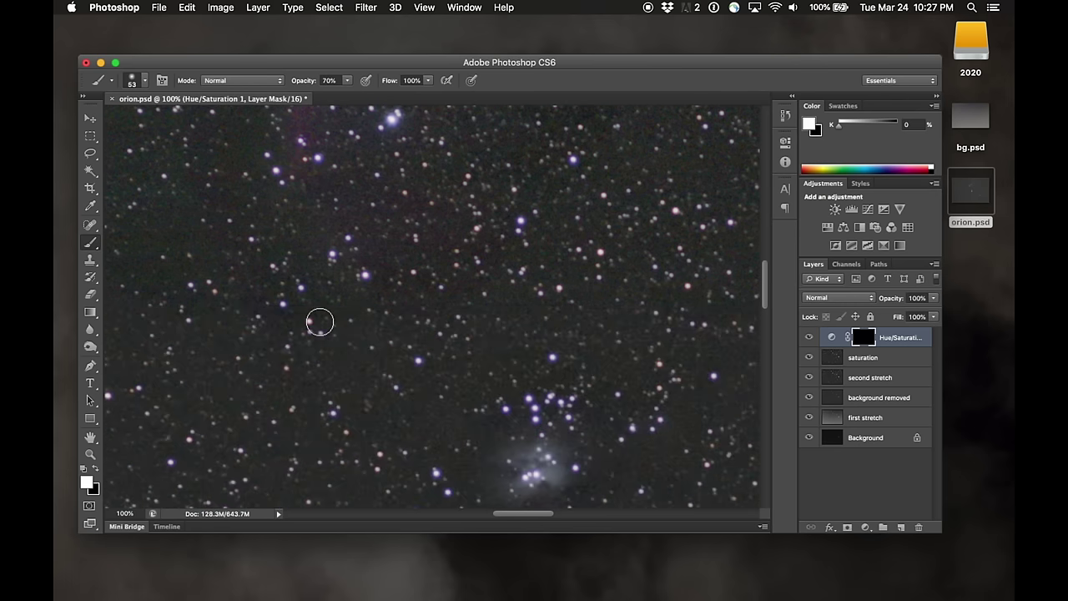
scroll(320, 321, down, 2)
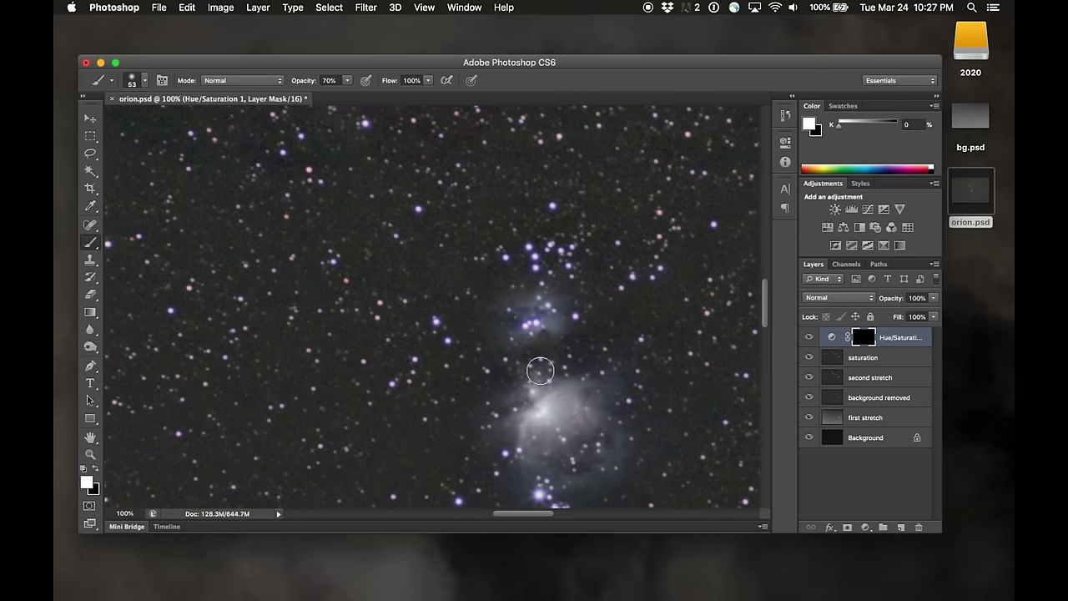
scroll(539, 369, down, 3)
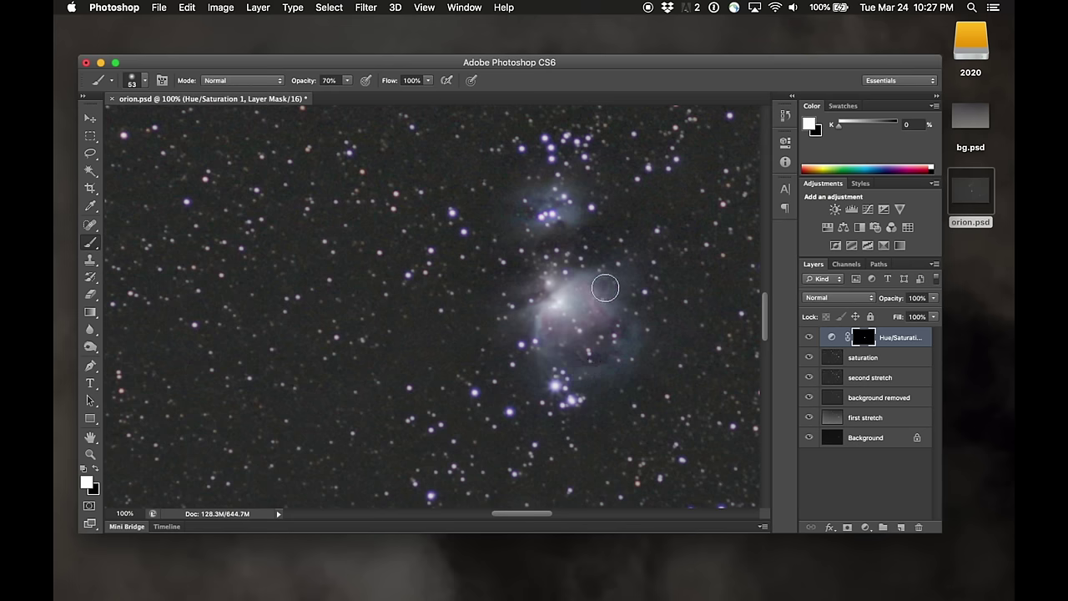
scroll(604, 286, down, 5)
scroll(603, 289, right, 4)
scroll(606, 289, up, 3)
scroll(606, 289, left, 4)
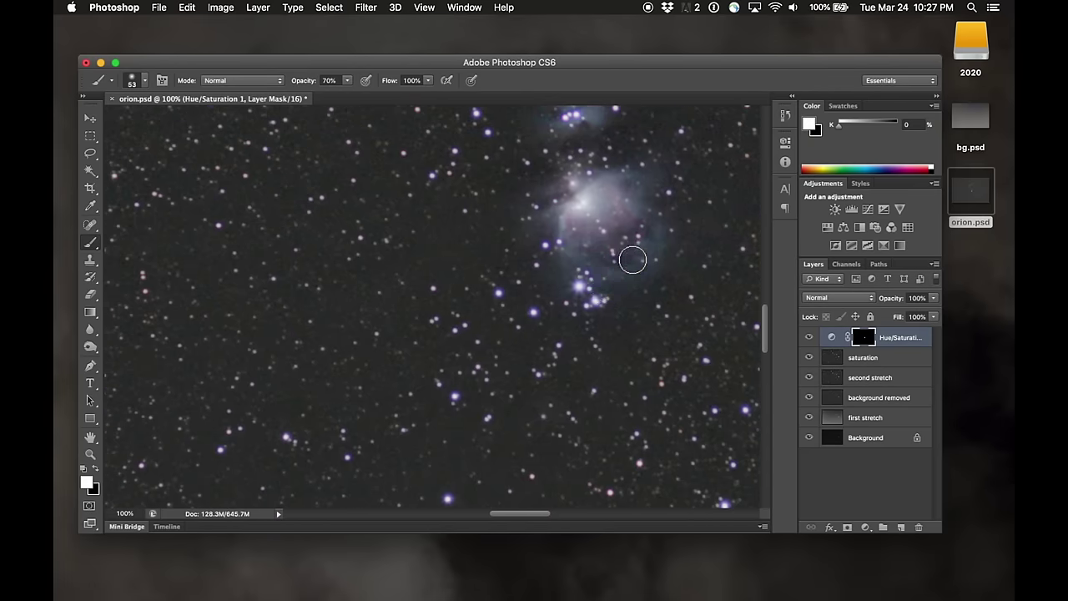
scroll(590, 238, up, 5)
scroll(591, 238, right, 2)
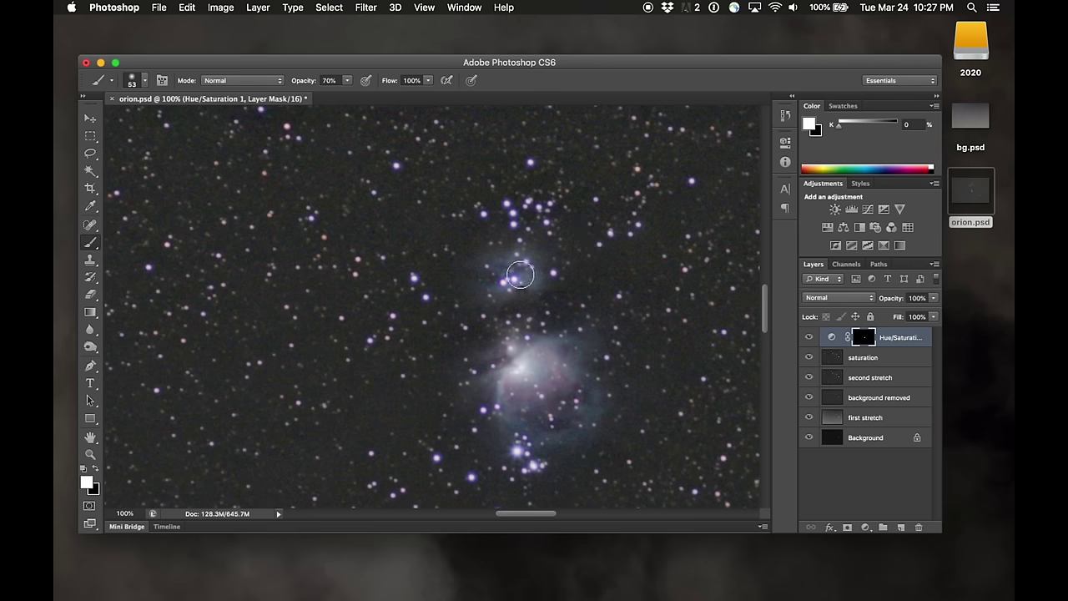
mouse_move(510, 266)
mouse_down()
mouse_move(479, 265)
mouse_move(505, 253)
mouse_move(553, 290)
mouse_move(546, 255)
mouse_move(531, 313)
mouse_up()
scroll(530, 313, down, 5)
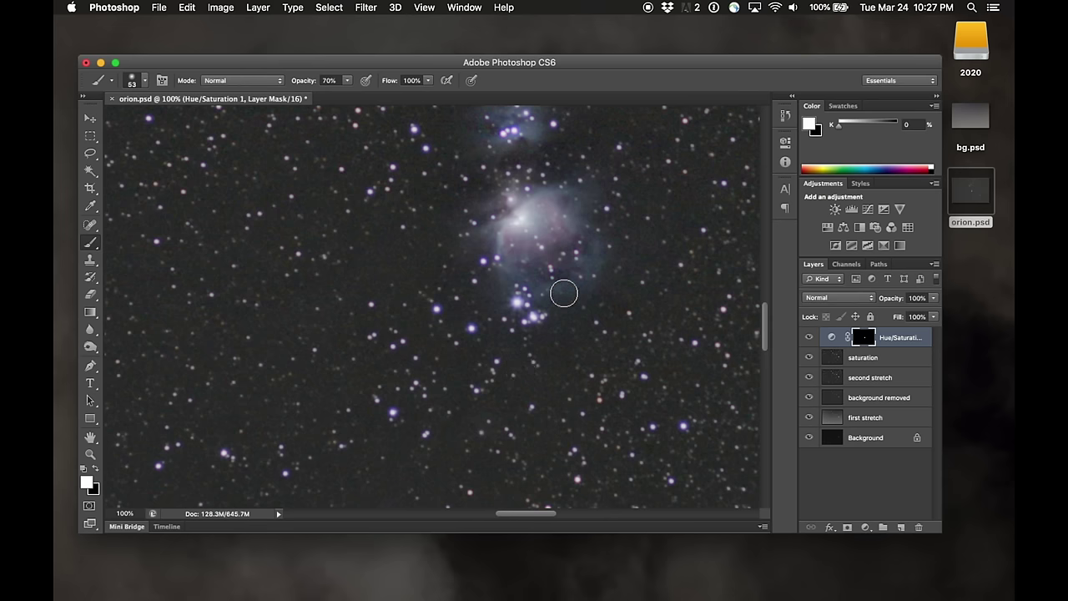
Step: Examine the painted nebula areas up close and in the full image to judge the selective saturation
scroll(510, 377, up, 10)
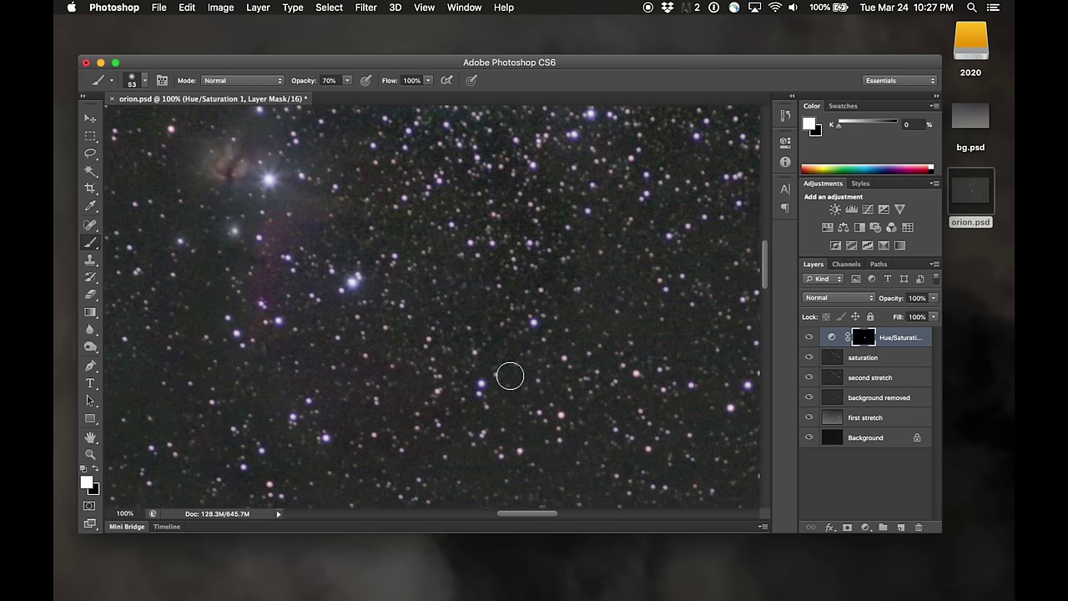
scroll(510, 377, up, 2)
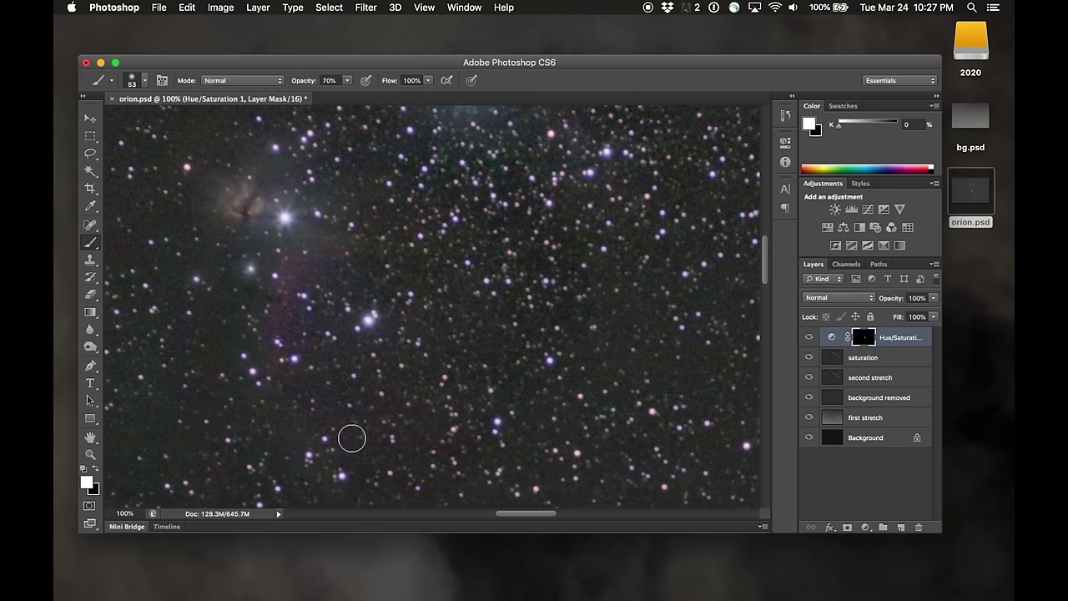
scroll(321, 399, up, 3)
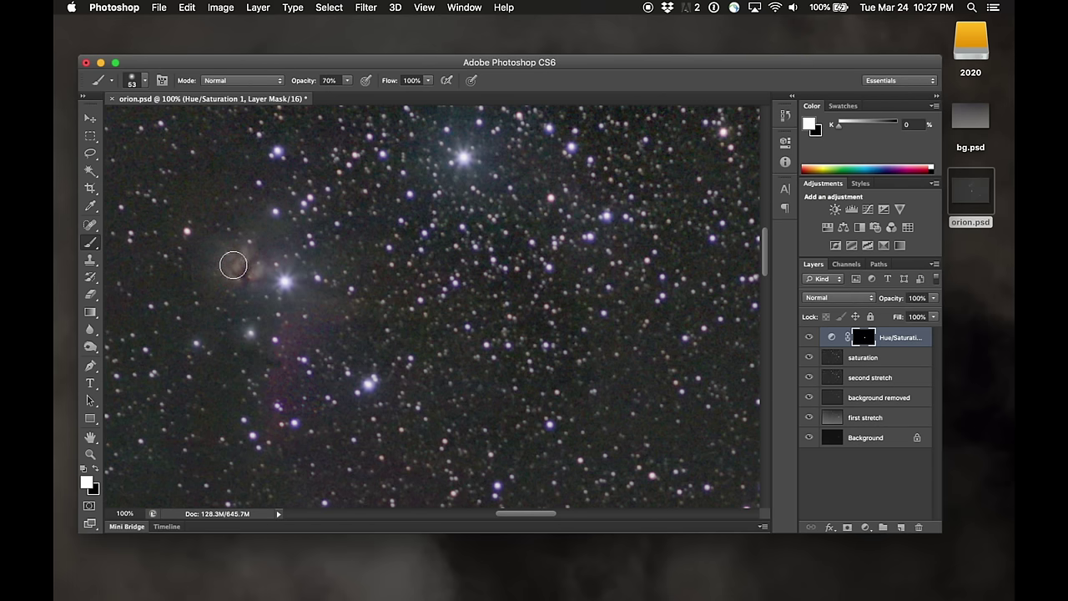
key(super+minus)
key(super+minus)
key(super+minus)
key(super+minus)
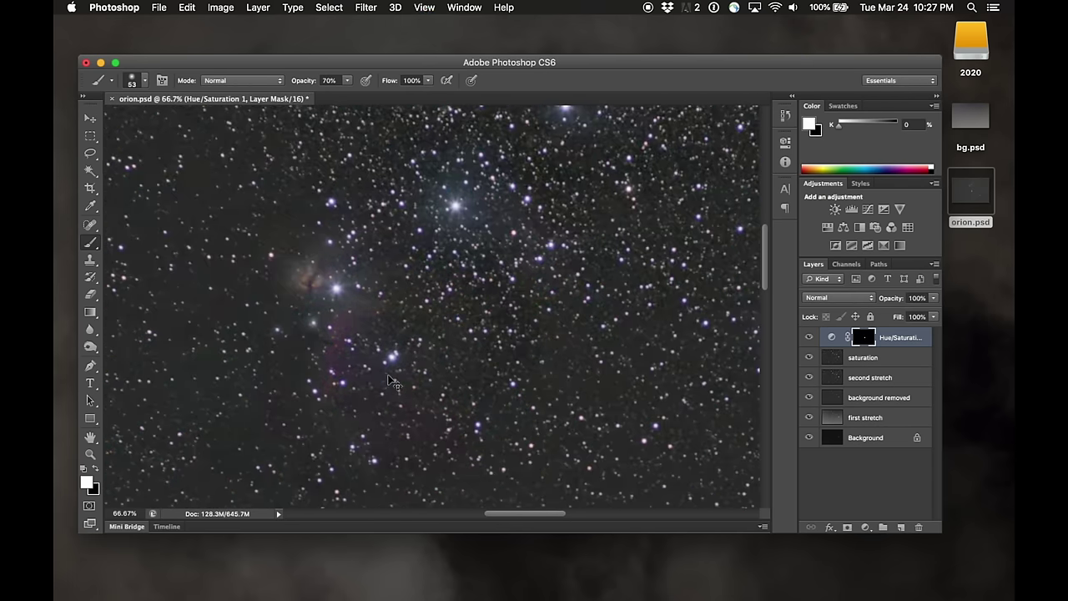
key(super+minus)
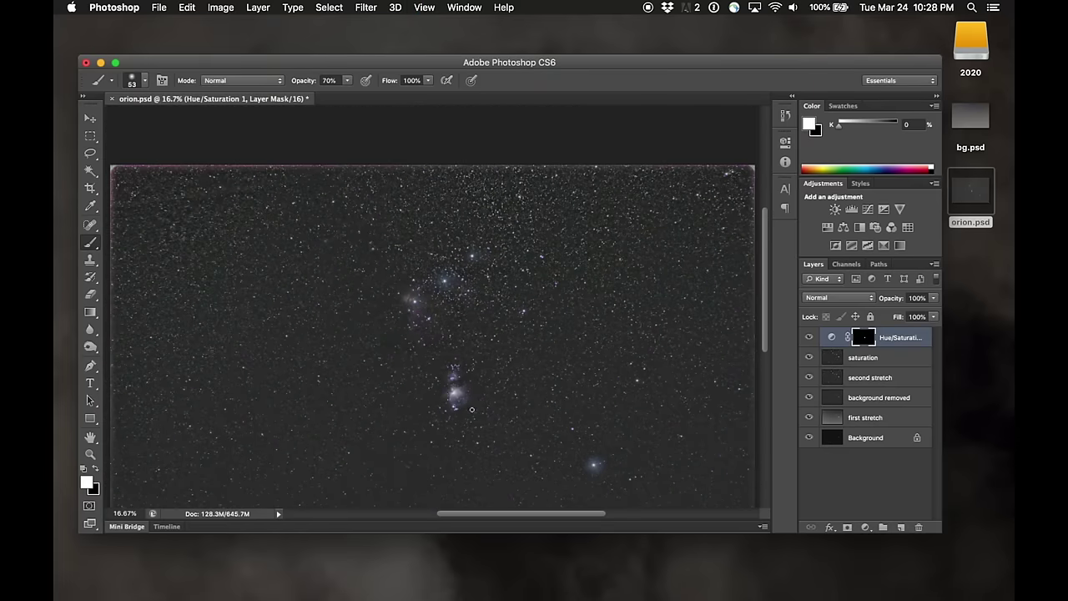
scroll(471, 409, down, 3)
scroll(472, 409, up, 3)
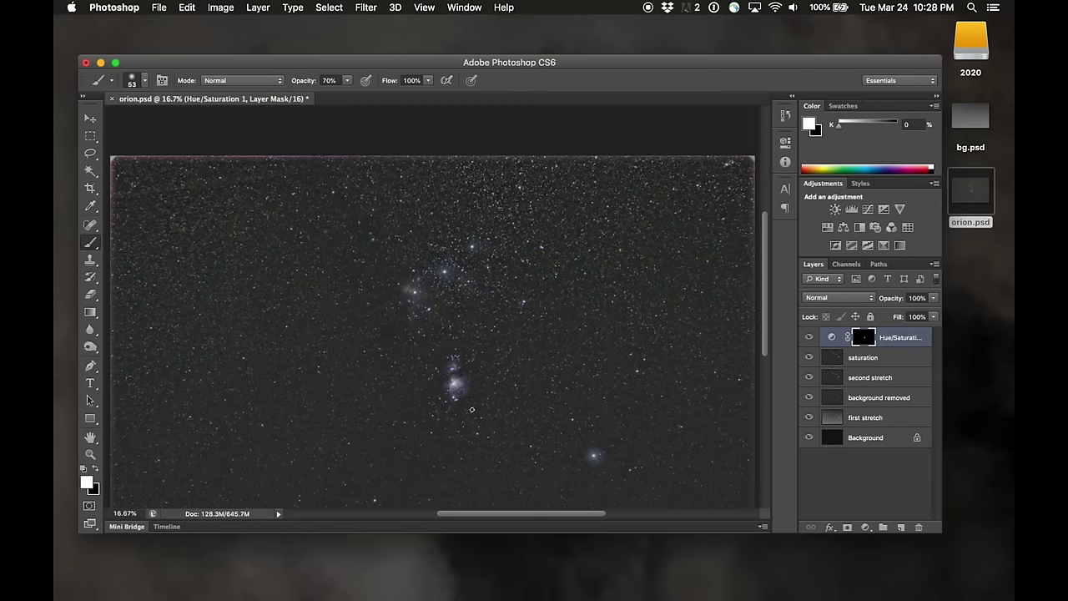
Step: Paint white on the adjustment mask over the blue halos of the bright stars above the nebulae and the isolated bright star below
key(super+plus)
key(super+plus)
key(super+plus)
key(super+plus)
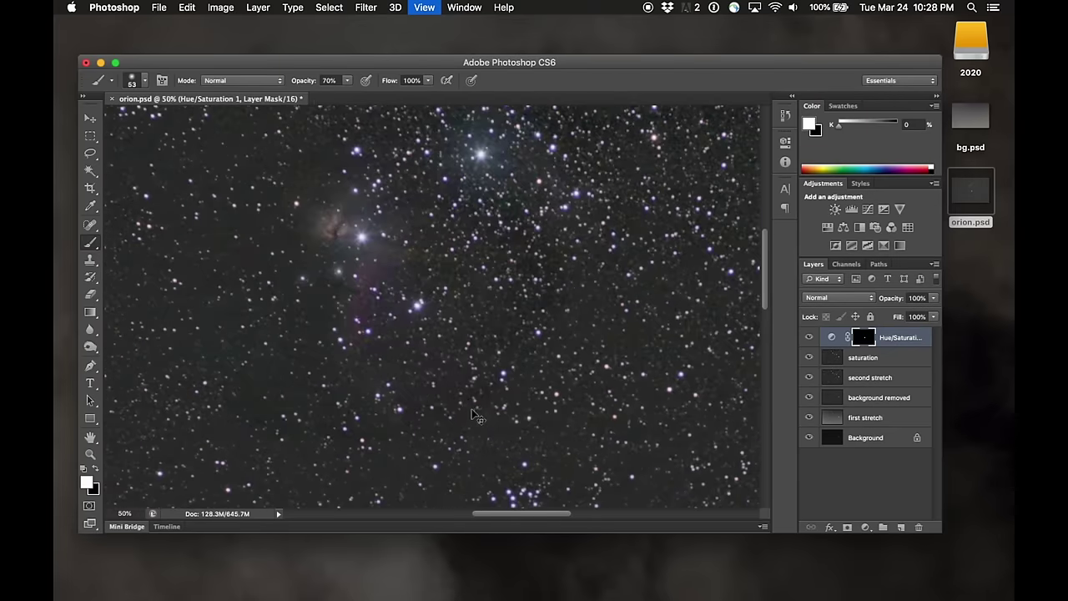
scroll(472, 409, up, 4)
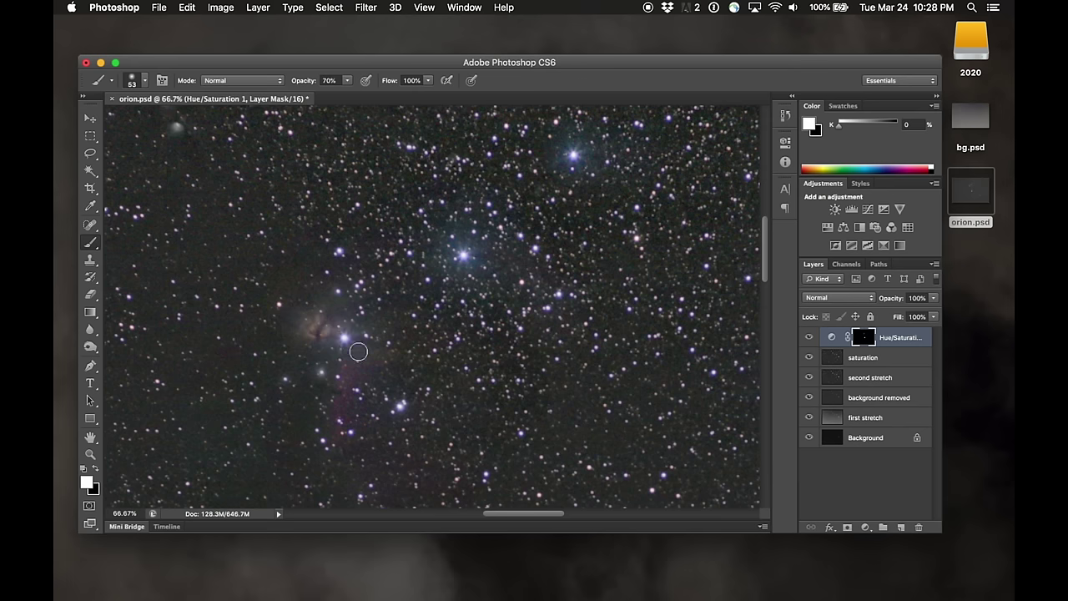
scroll(358, 351, down, 5)
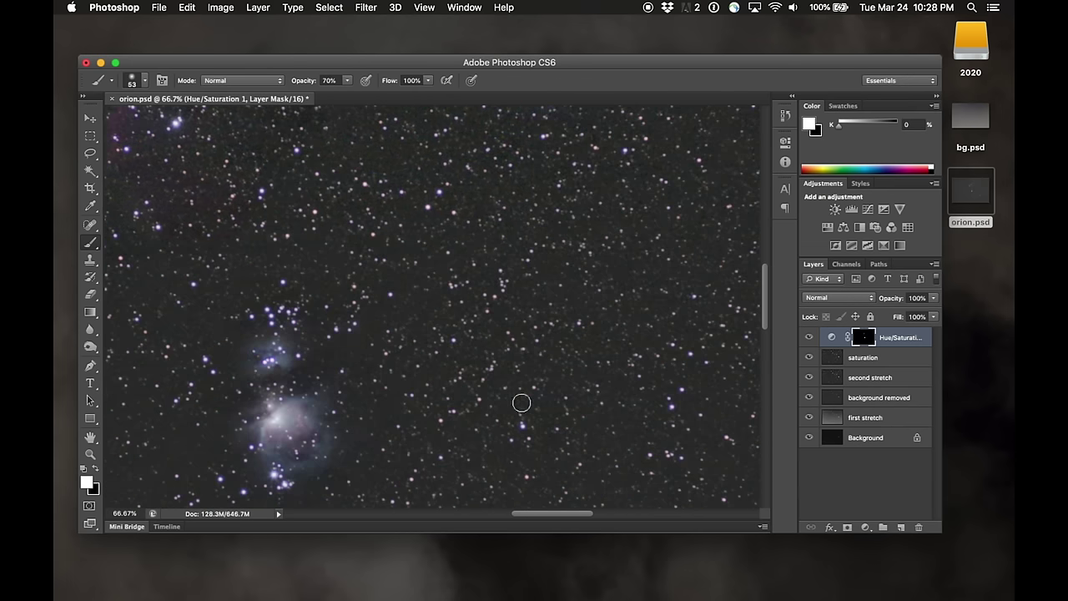
scroll(521, 403, down, 10)
scroll(525, 396, right, 5)
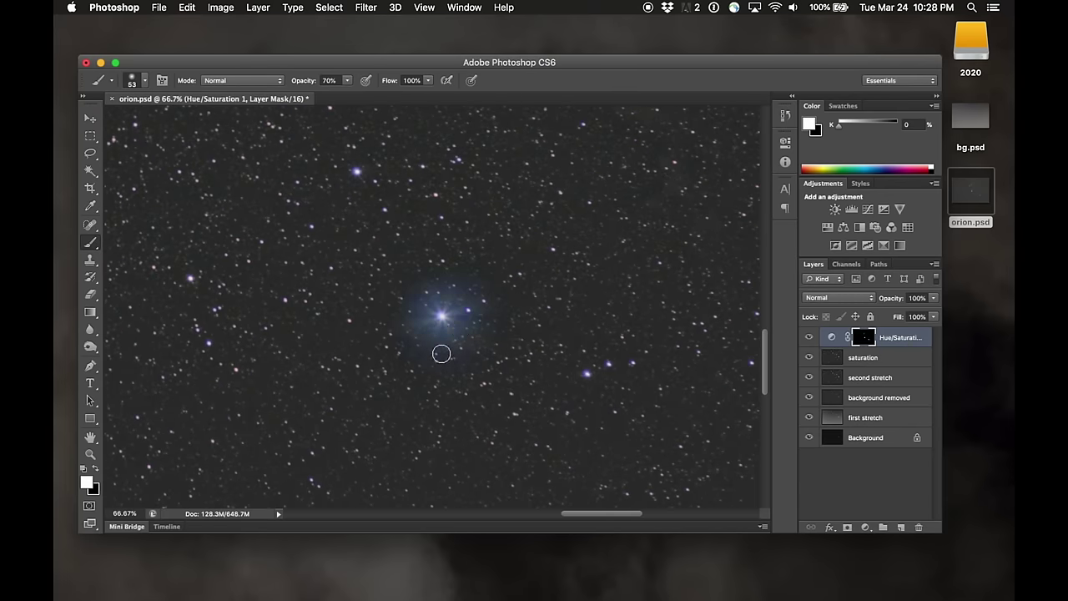
Step: Add a Curves adjustment layer, move the RGB black point slightly inward and lower the shadow part of the curve to darken the background
key(super+0)
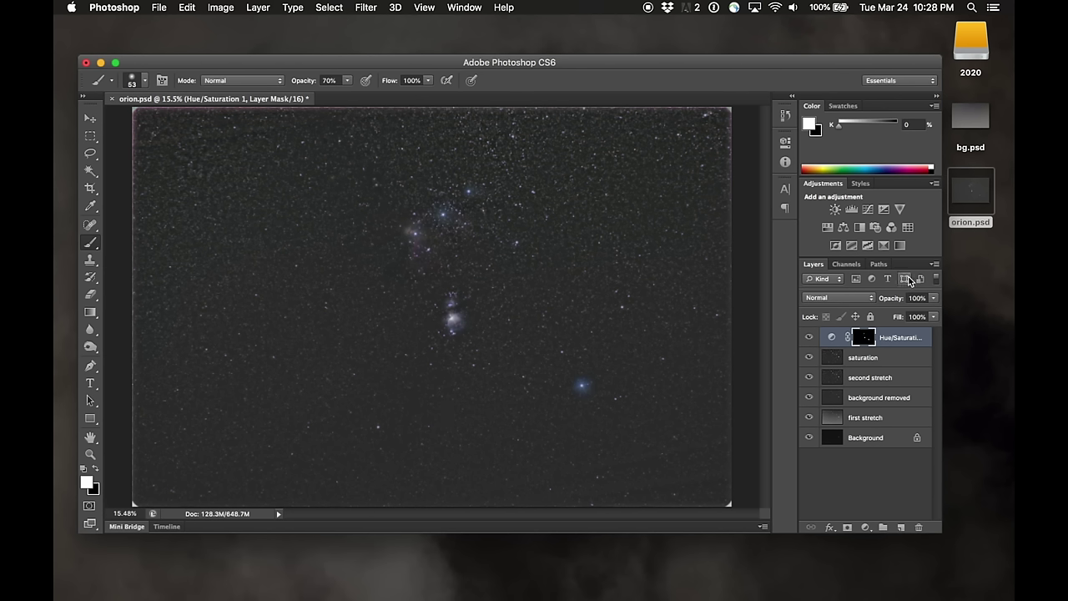
click(867, 210)
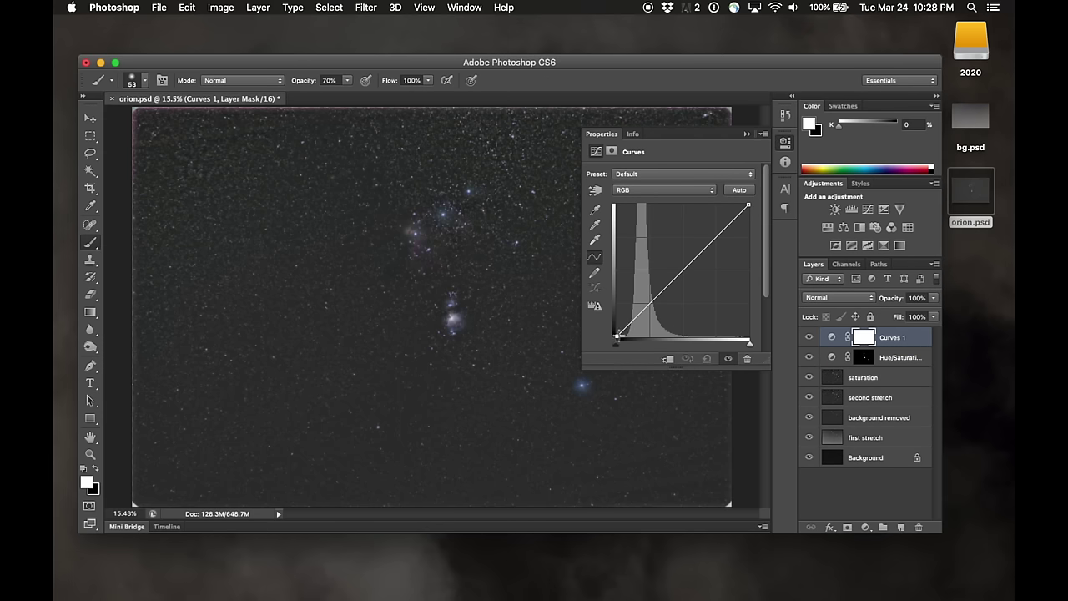
drag(617, 335, 622, 337)
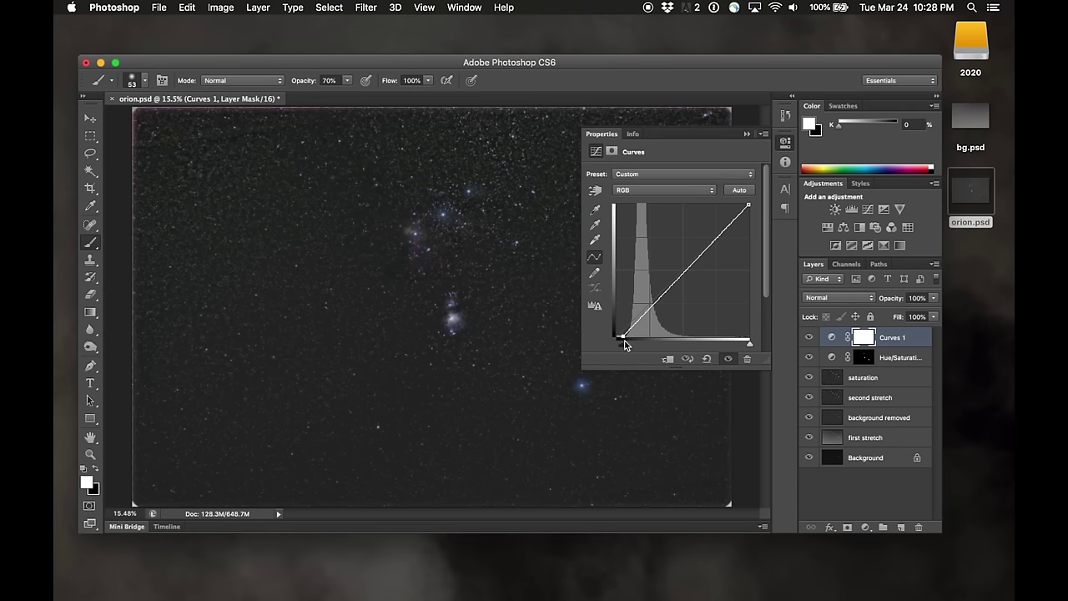
drag(640, 318, 641, 326)
click(577, 217)
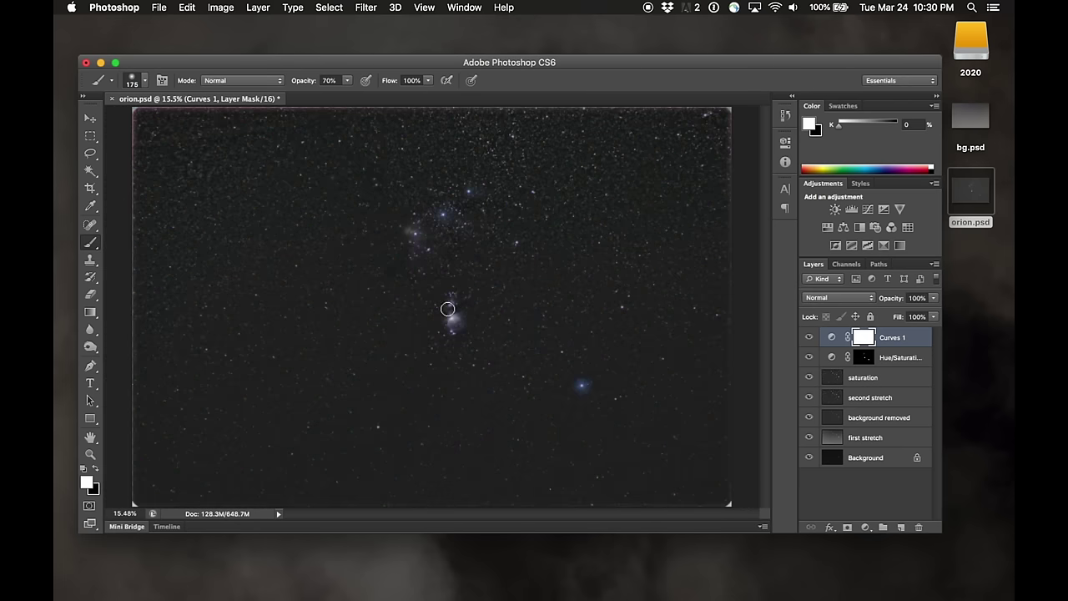
Step: Examine the nebula, the star field and the image's upper left corner and edges up close for stacking artifacts
key(super+equal)
key(super+equal)
key(super+equal)
key(super+equal)
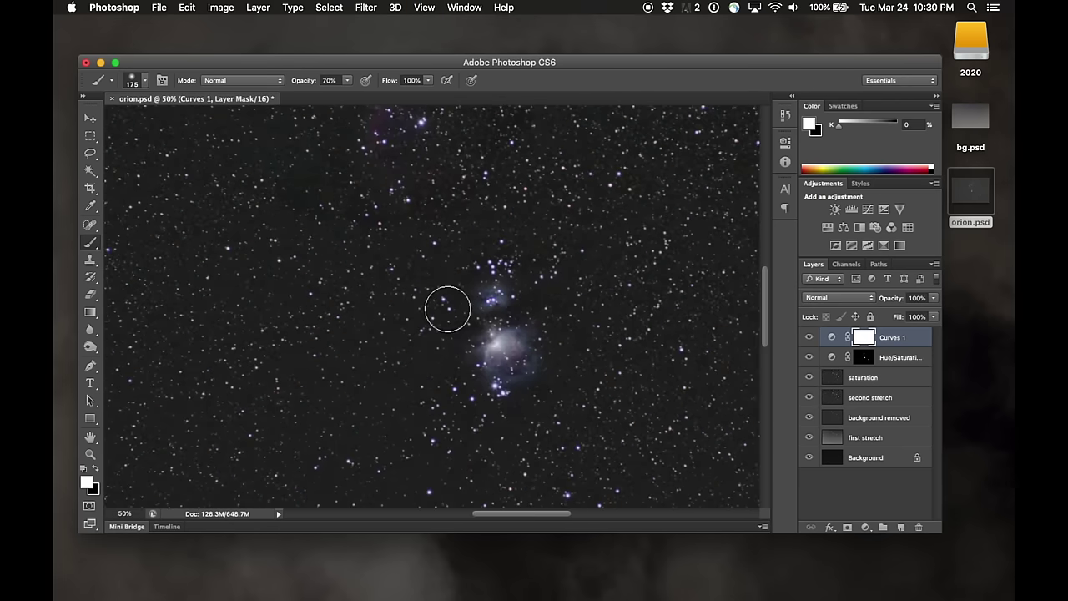
scroll(448, 309, up, 10)
scroll(447, 309, left, 5)
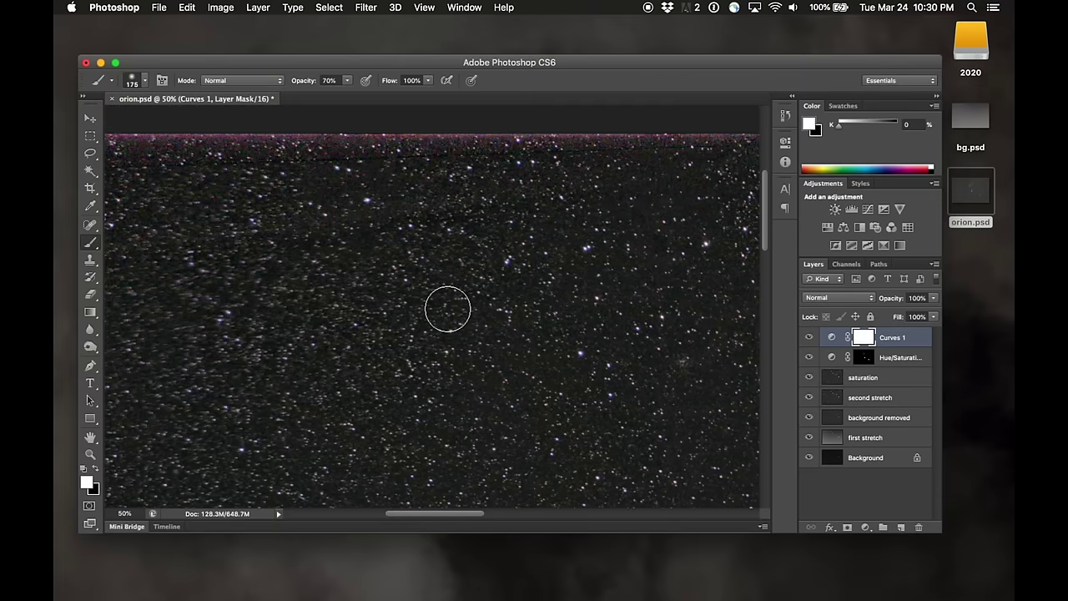
scroll(447, 309, left, 3)
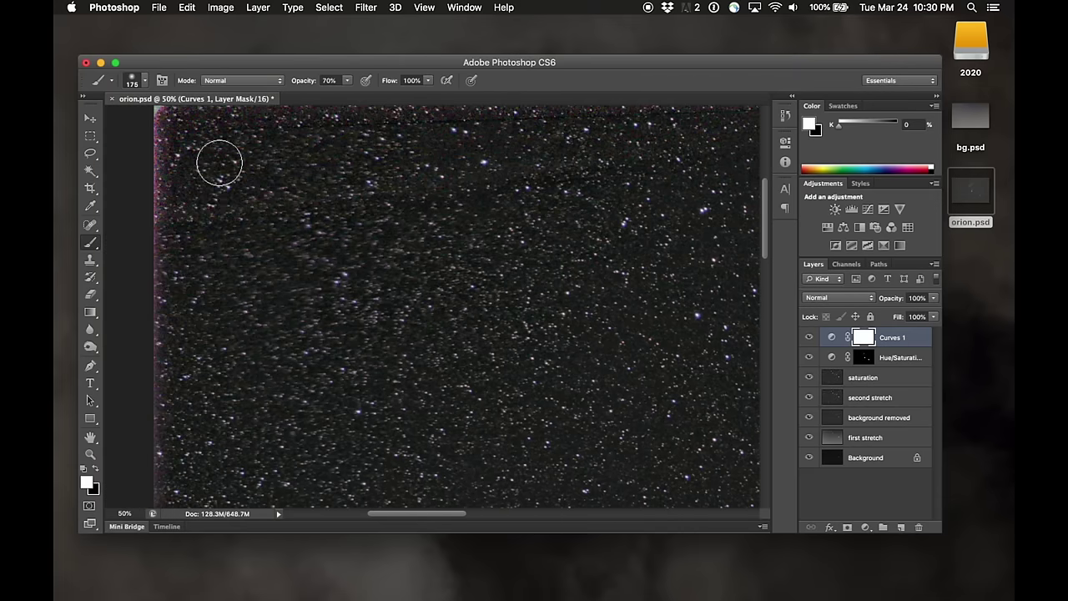
scroll(215, 161, up, 2)
scroll(216, 160, left, 3)
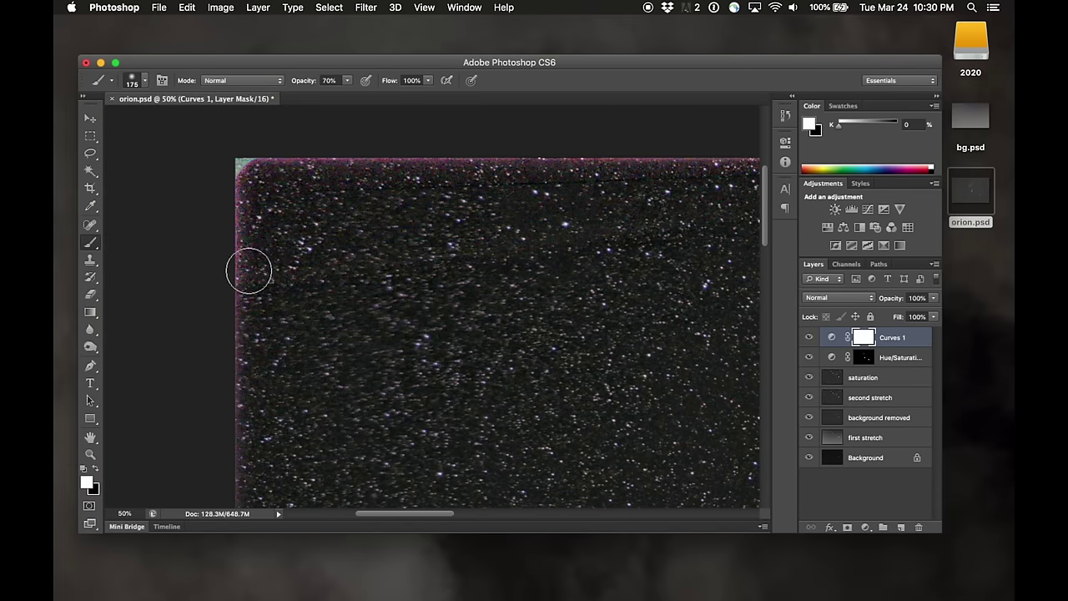
scroll(225, 307, down, 1)
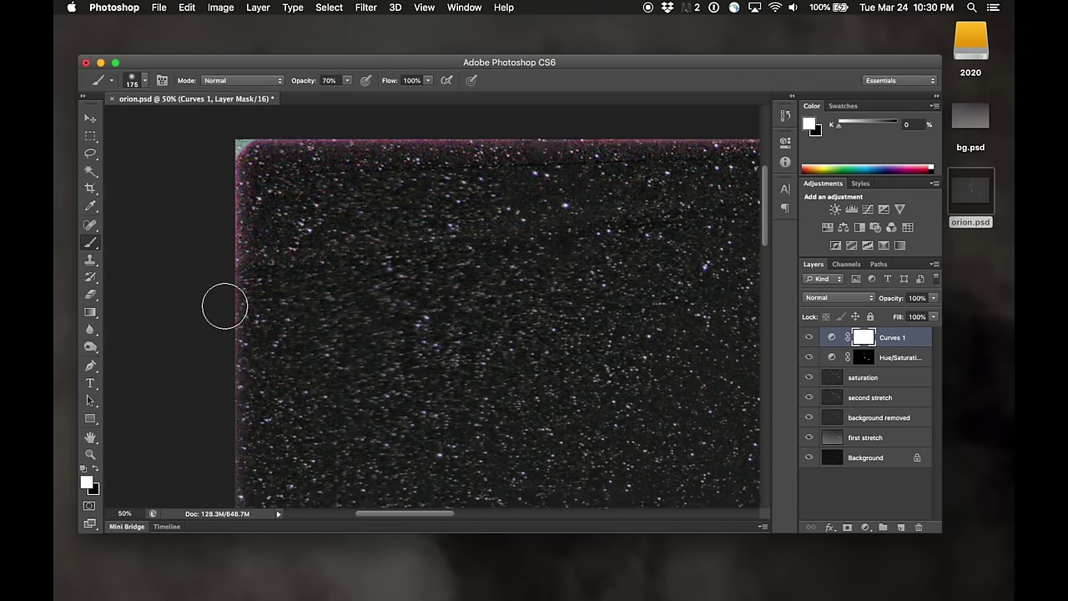
scroll(224, 307, down, 3)
scroll(224, 307, right, 5)
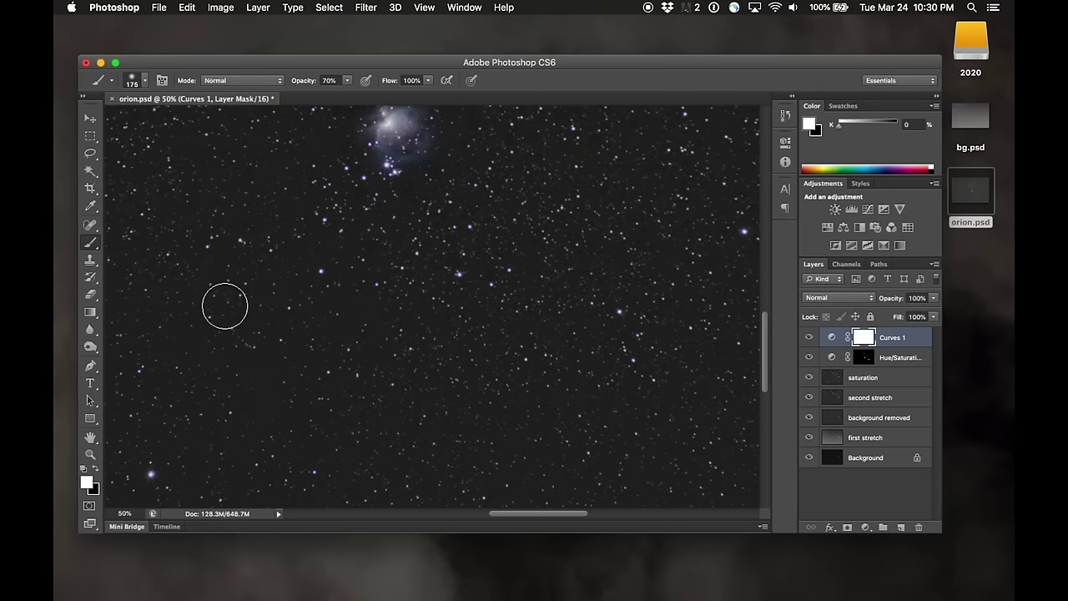
key(super+minus)
key(super+minus)
key(super+minus)
key(super+minus)
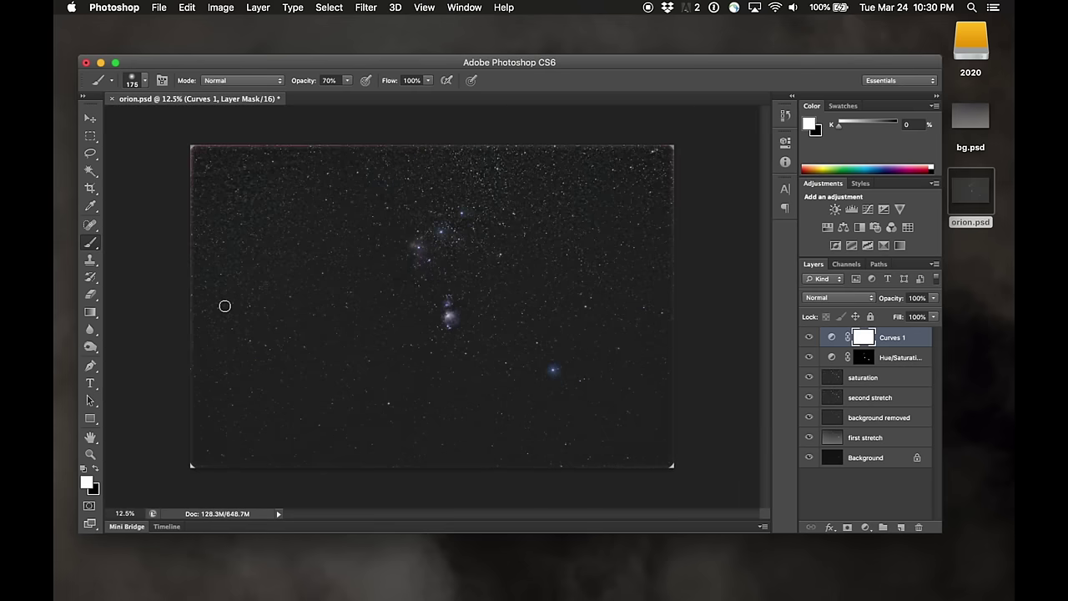
Step: Set the Crop tool's aspect ratio to Unconstrained and trim the left and right sides of the image in the crop frame
click(92, 188)
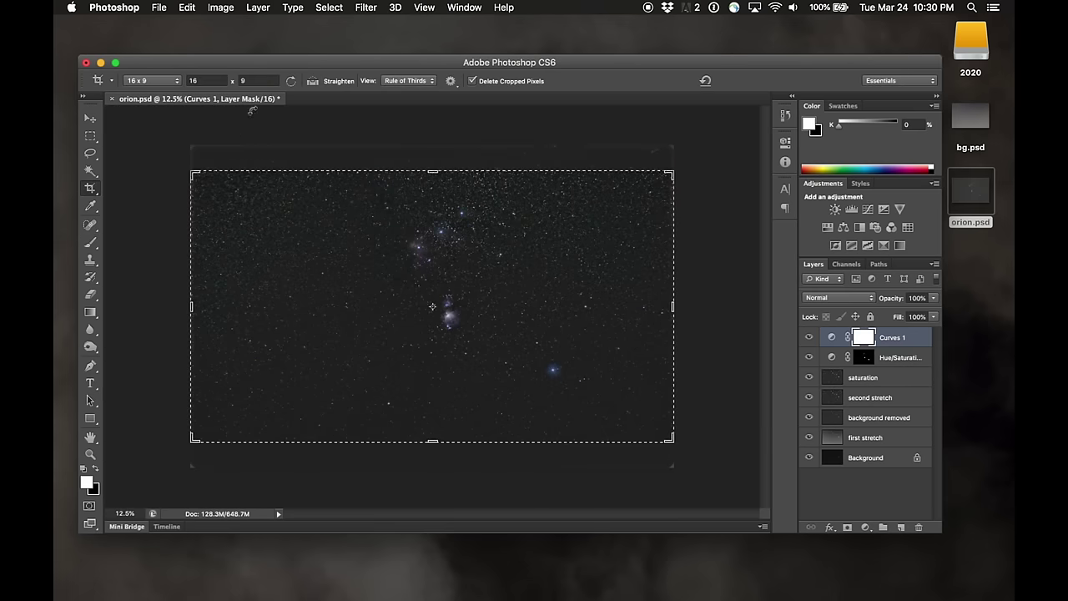
click(150, 81)
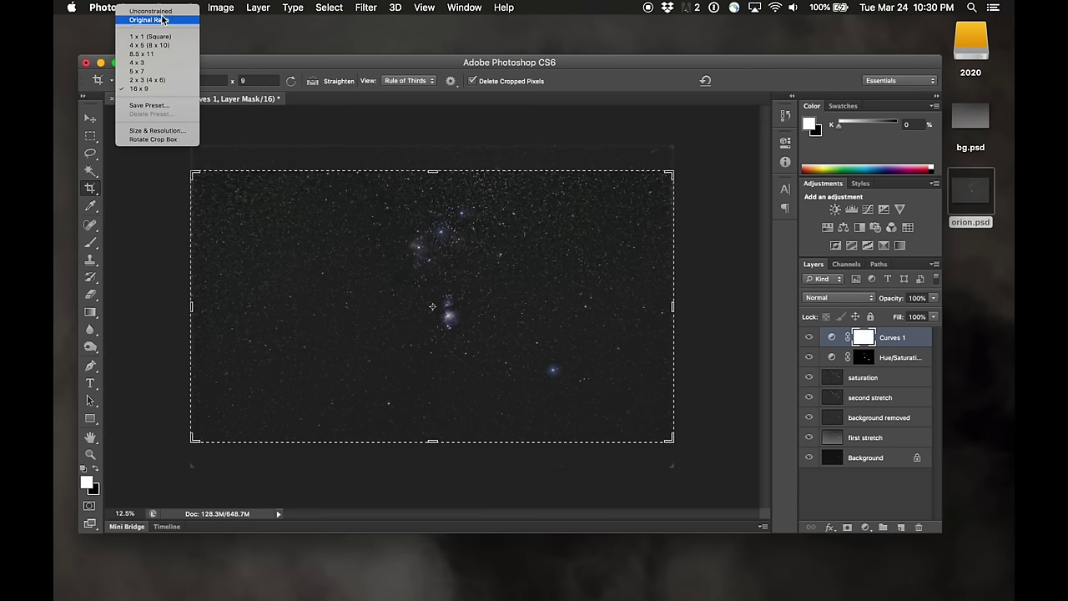
click(161, 12)
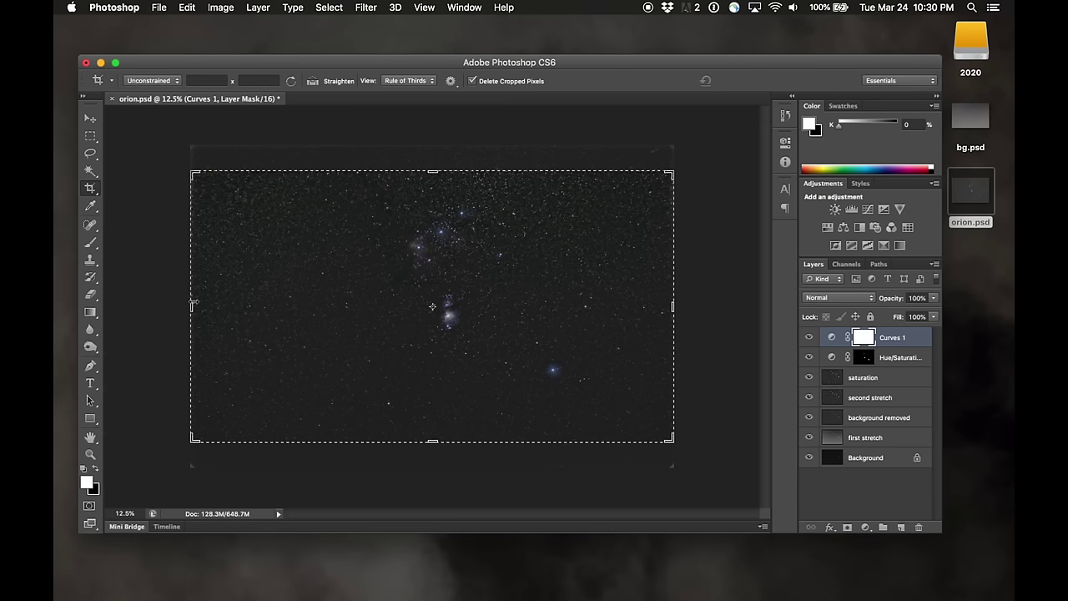
drag(194, 306, 221, 306)
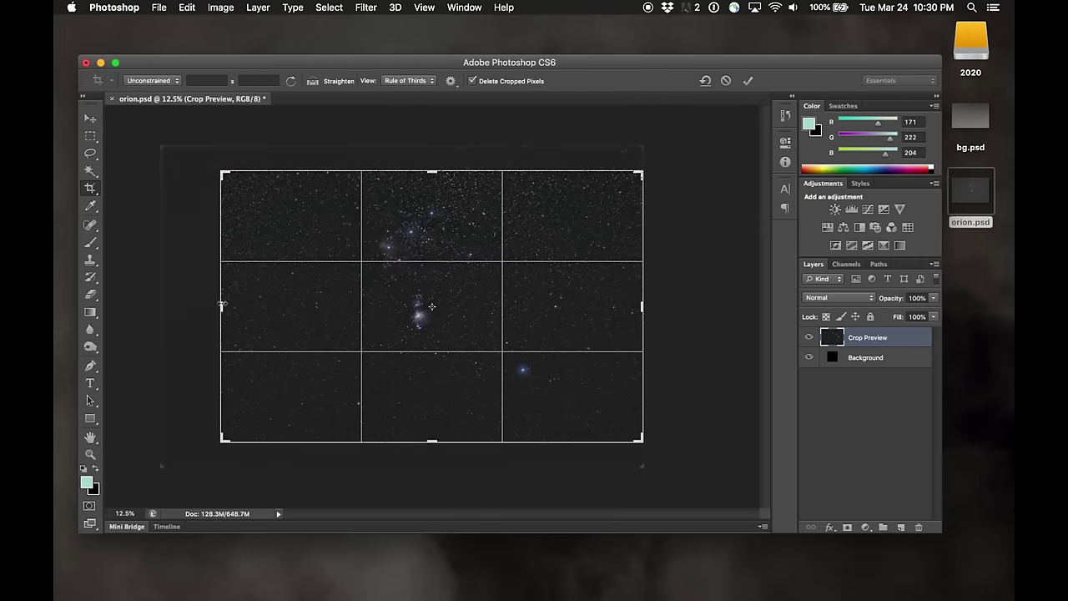
drag(641, 309, 627, 310)
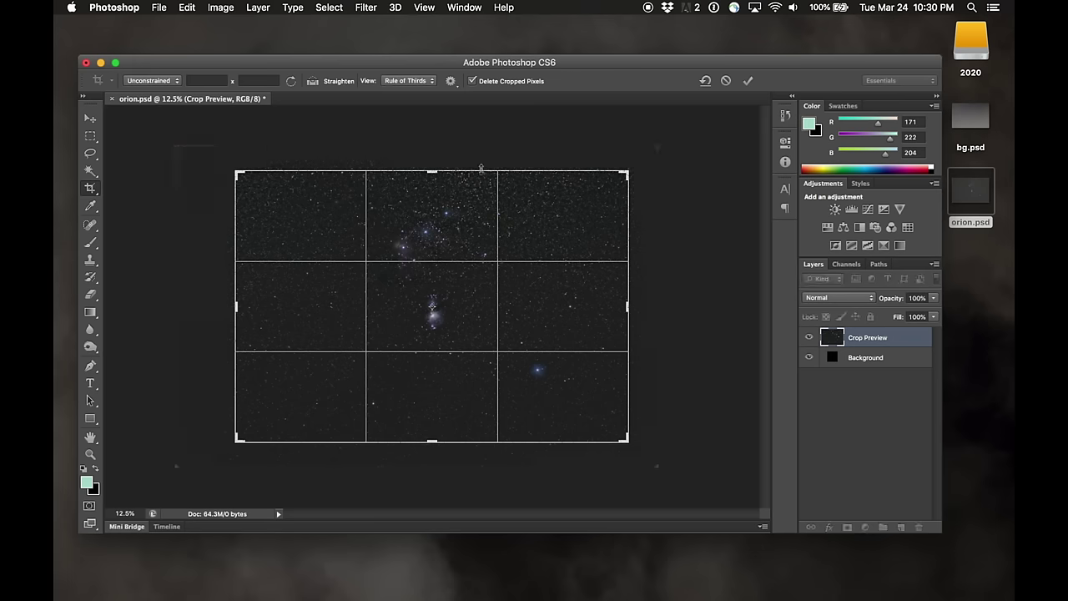
Step: Tighten the crop frame on all four sides, reposition the image to center the Orion nebula, and apply the crop
drag(432, 173, 432, 177)
drag(433, 434, 433, 426)
mouse_move(238, 306)
mouse_down()
mouse_move(256, 306)
mouse_move(240, 306)
mouse_up()
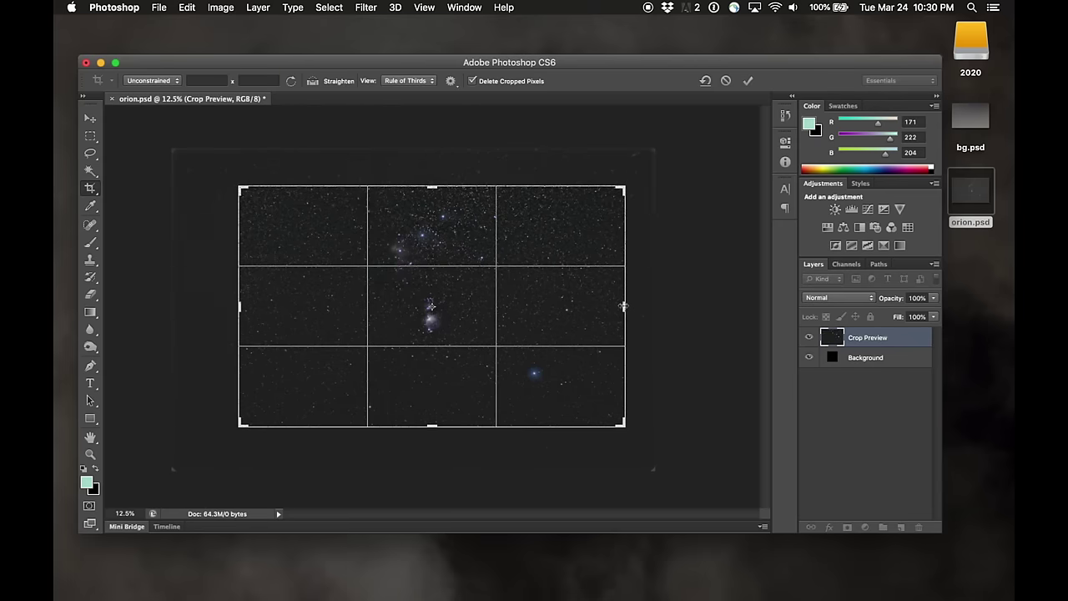
drag(623, 306, 617, 306)
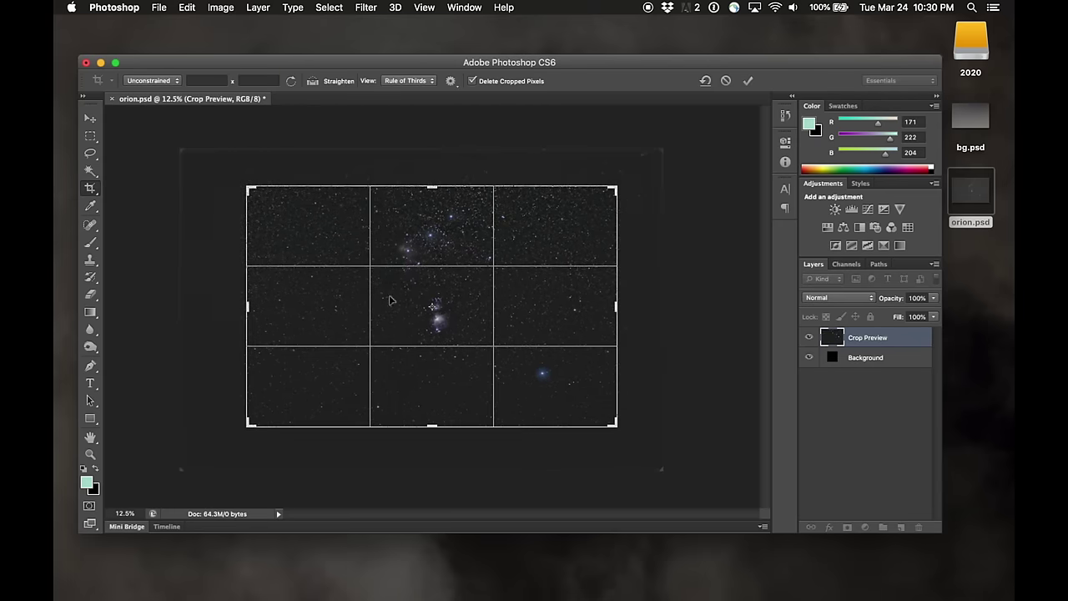
drag(440, 278, 432, 268)
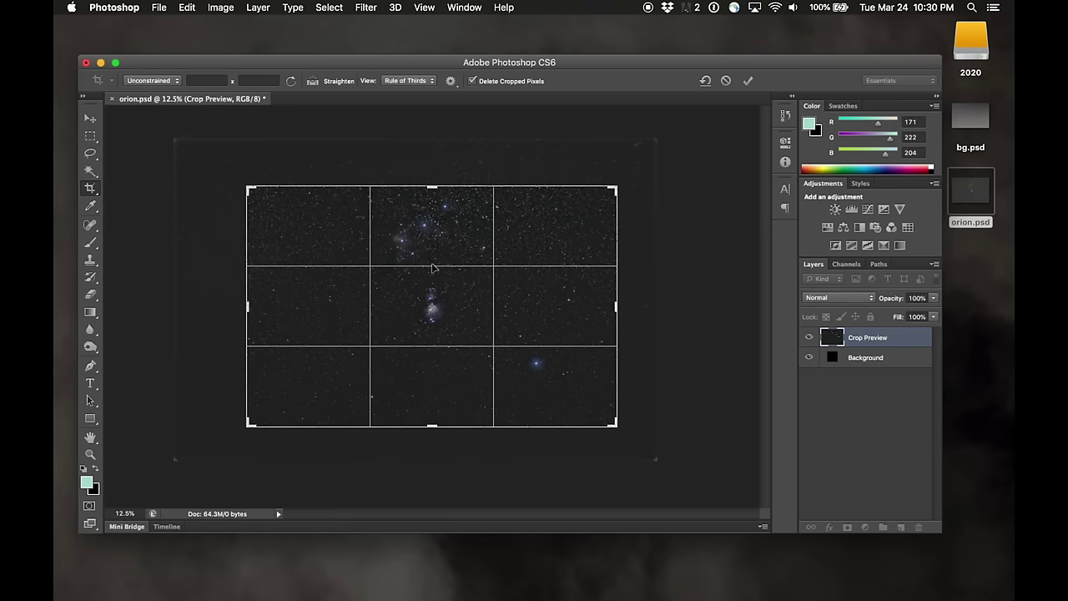
key(Return)
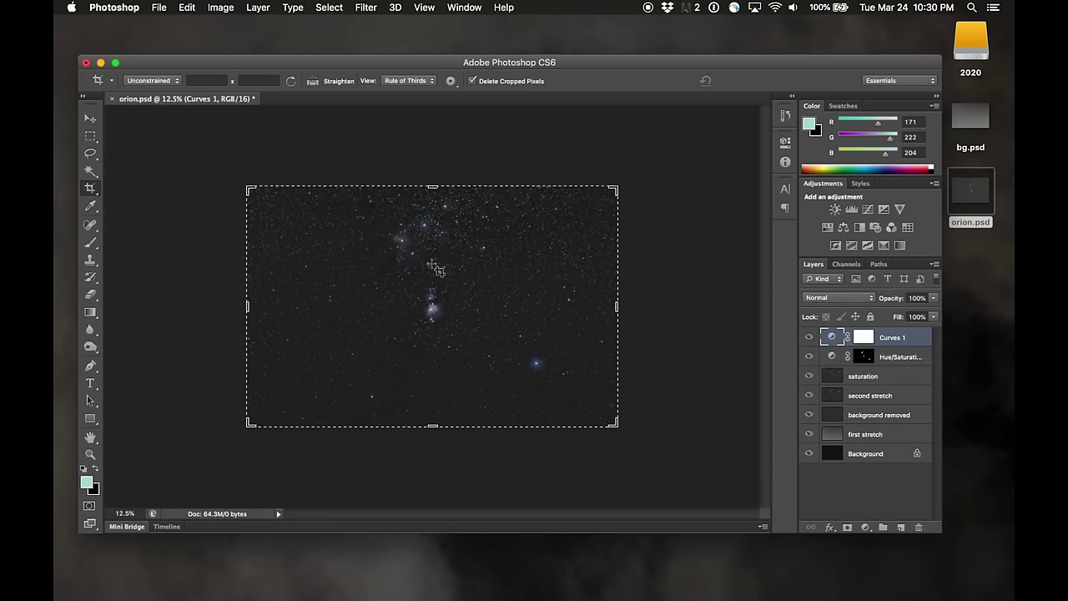
Step: Examine the cropped image up close, including the nebulae, the bright blue star and the upper corners, for remaining edge defects
scroll(434, 267, up, 3)
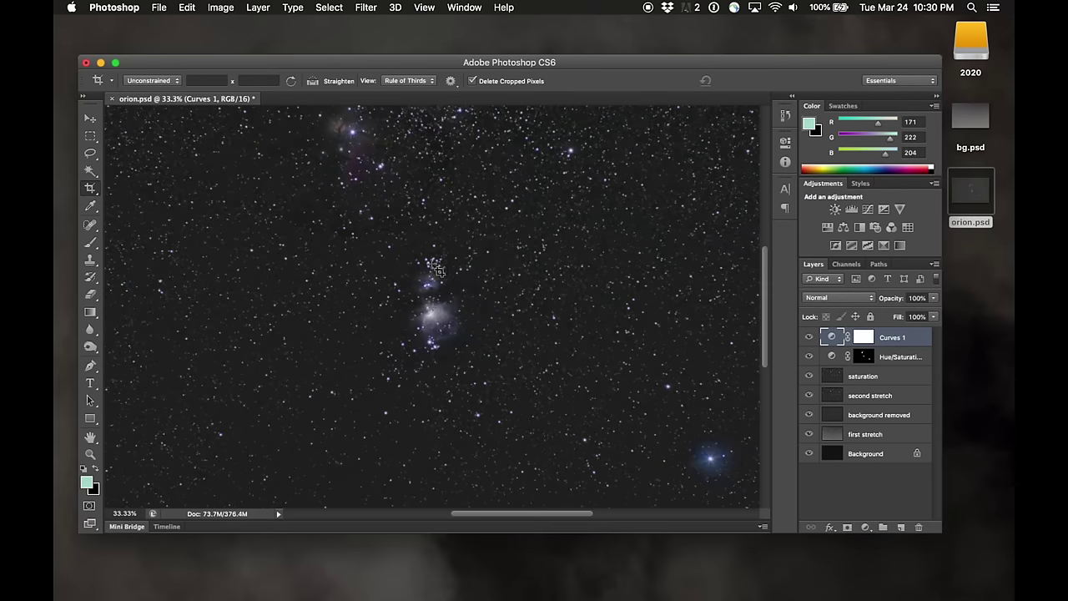
scroll(434, 267, down, 5)
scroll(434, 267, right, 5)
scroll(434, 267, up, 3)
scroll(434, 267, left, 3)
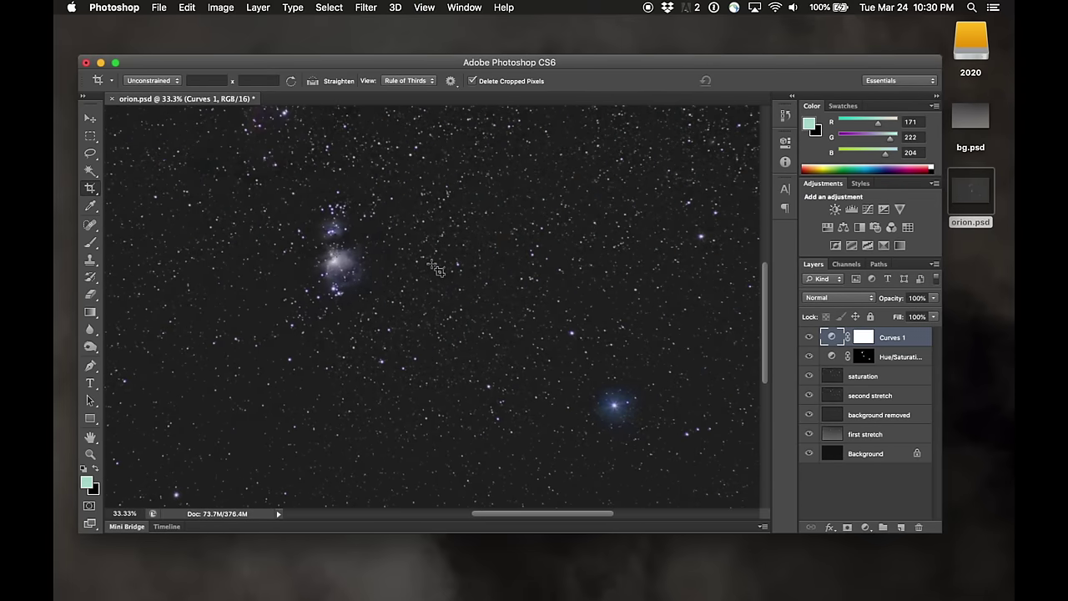
scroll(434, 267, down, 5)
scroll(434, 267, right, 3)
scroll(434, 267, up, 8)
scroll(434, 267, right, 3)
scroll(434, 267, up, 2)
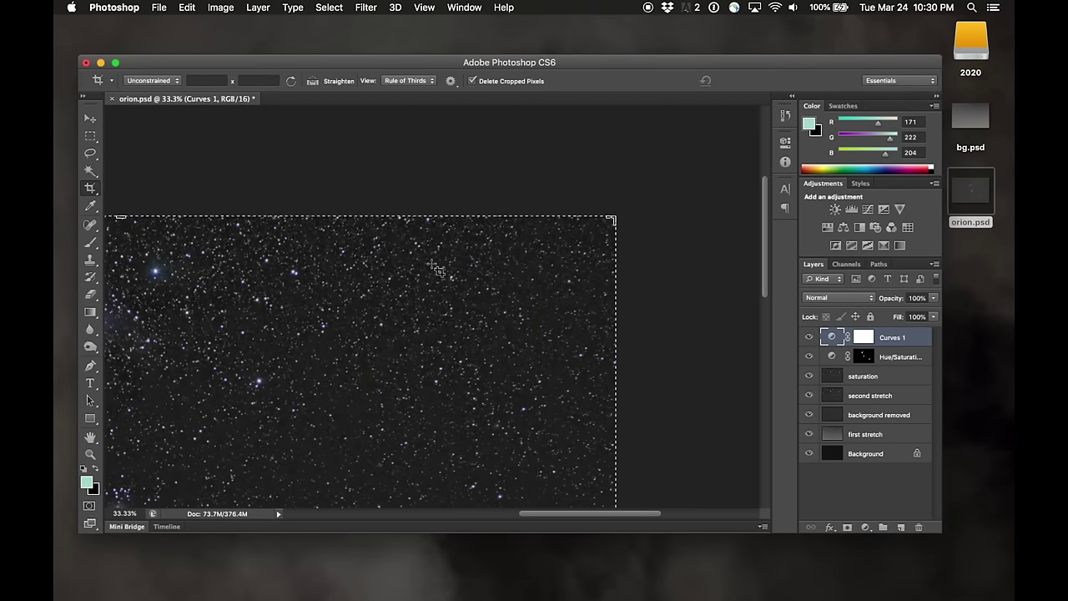
scroll(434, 267, up, 1)
scroll(434, 267, left, 4)
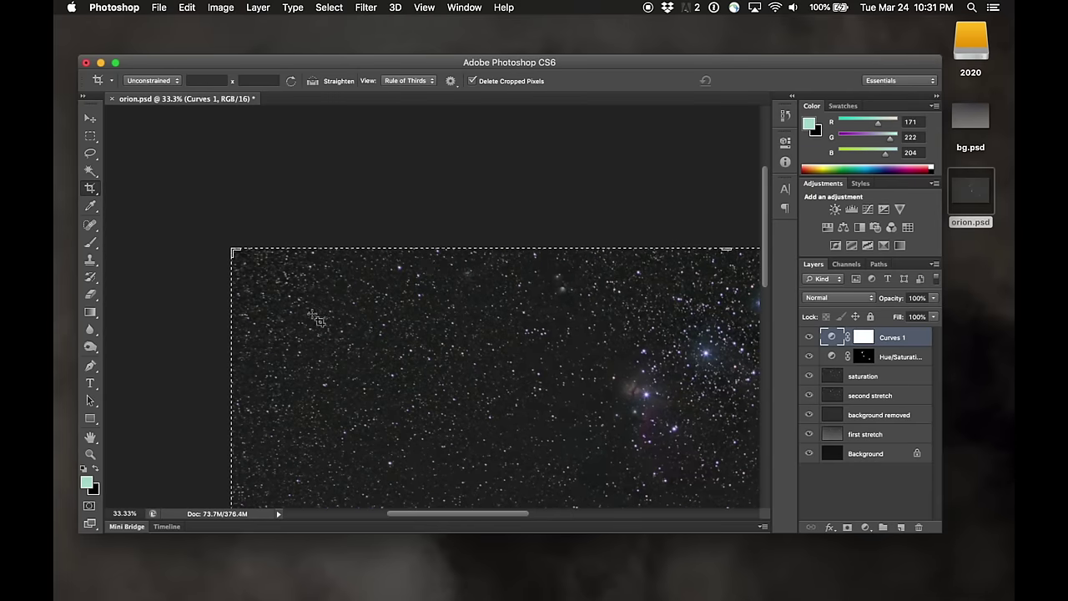
Step: Set up a second crop that trims more from the left edge and a narrower strip from the right edge
drag(232, 249, 278, 250)
scroll(386, 321, right, 10)
scroll(386, 322, down, 3)
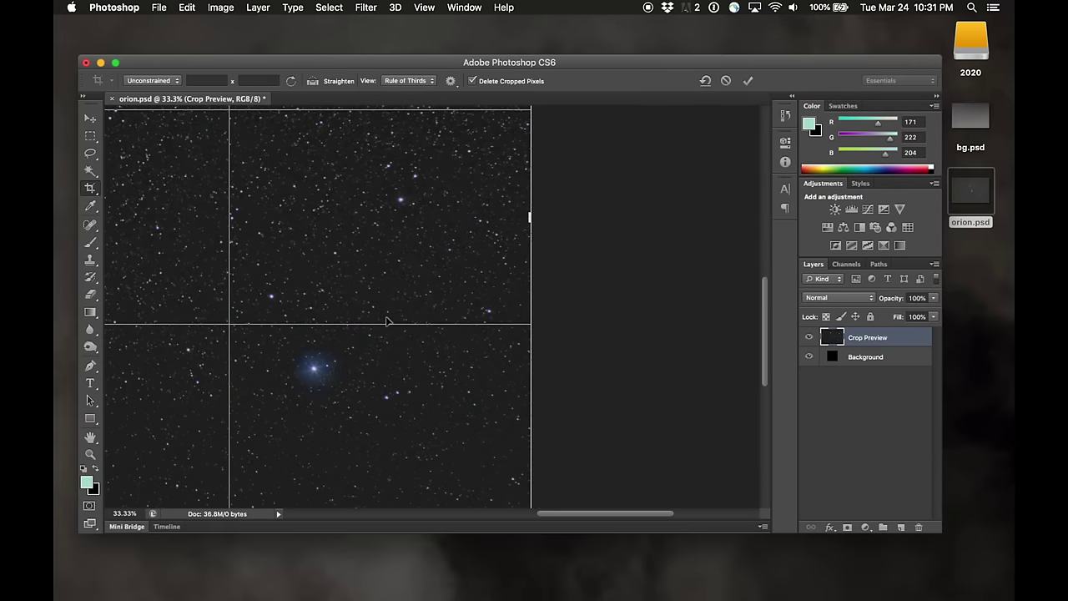
scroll(386, 321, left, 8)
scroll(386, 321, down, 4)
scroll(387, 321, up, 6)
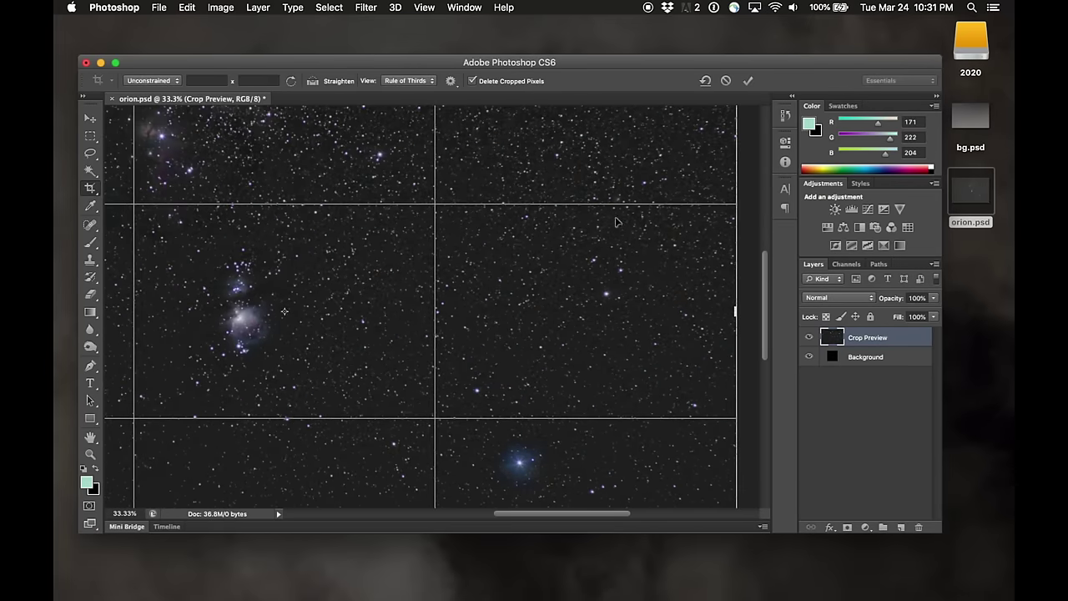
scroll(615, 221, up, 4)
scroll(615, 221, right, 1)
mouse_move(694, 183)
mouse_down()
mouse_move(671, 205)
mouse_move(676, 182)
mouse_up()
scroll(647, 259, down, 8)
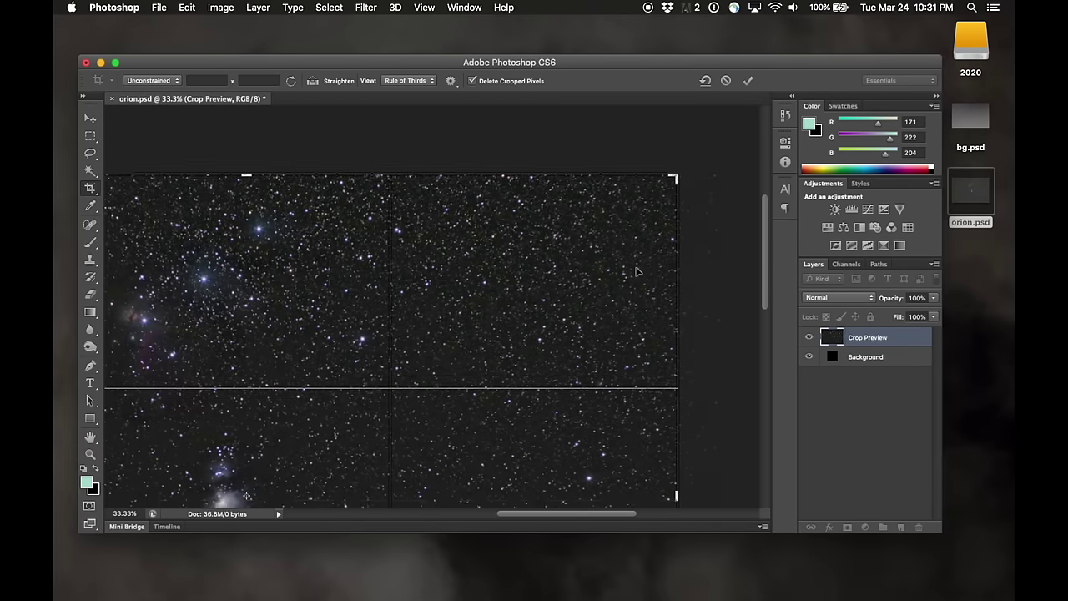
Step: Extend the crop frame slightly outward on the right and left sides, check the full composition, and apply the crop
scroll(636, 271, left, 5)
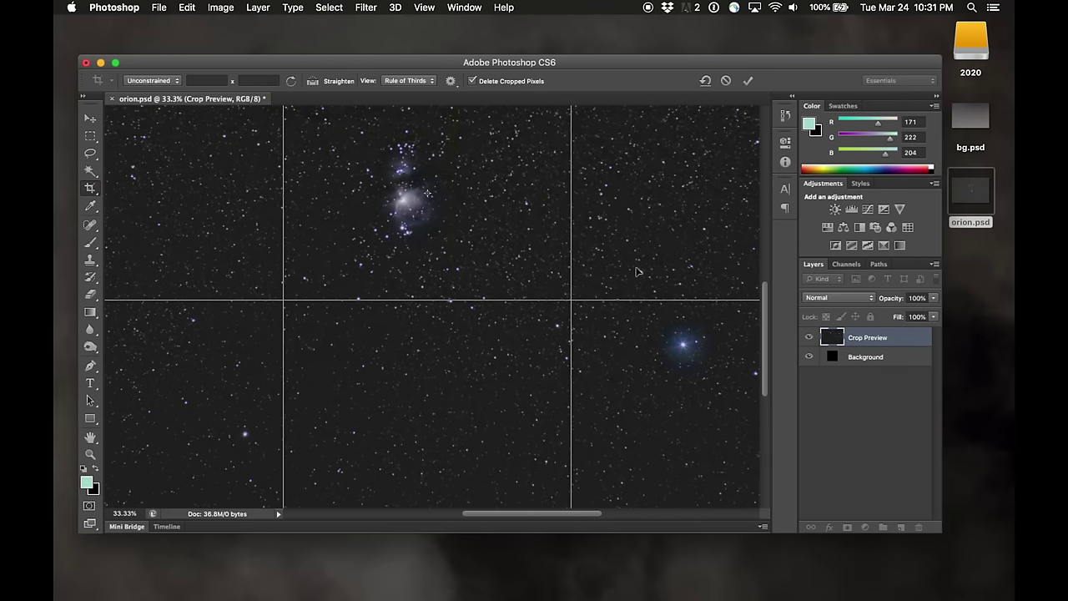
scroll(636, 271, right, 5)
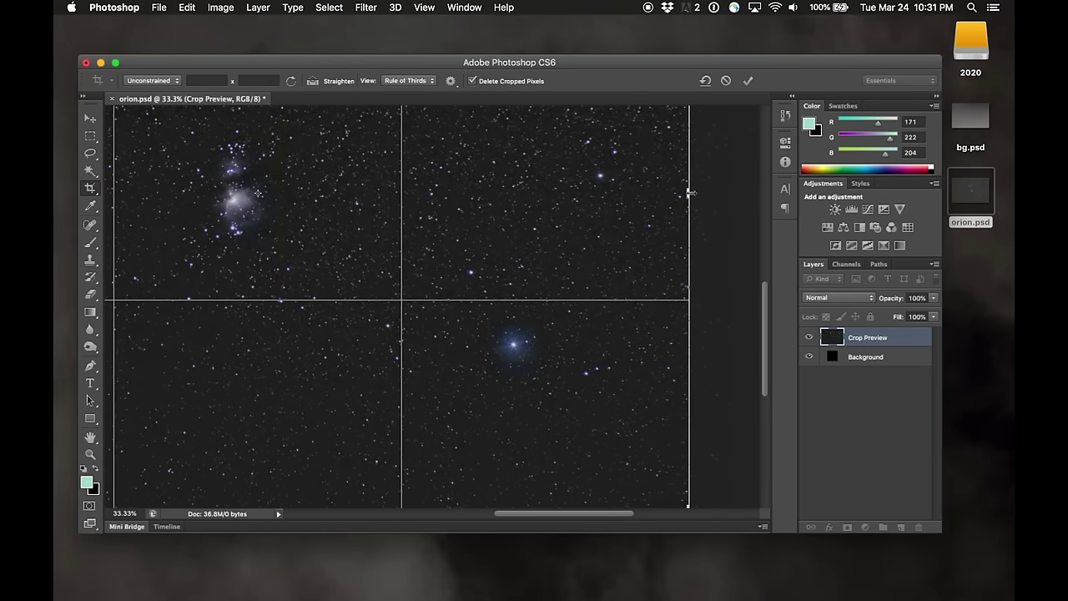
drag(689, 192, 697, 192)
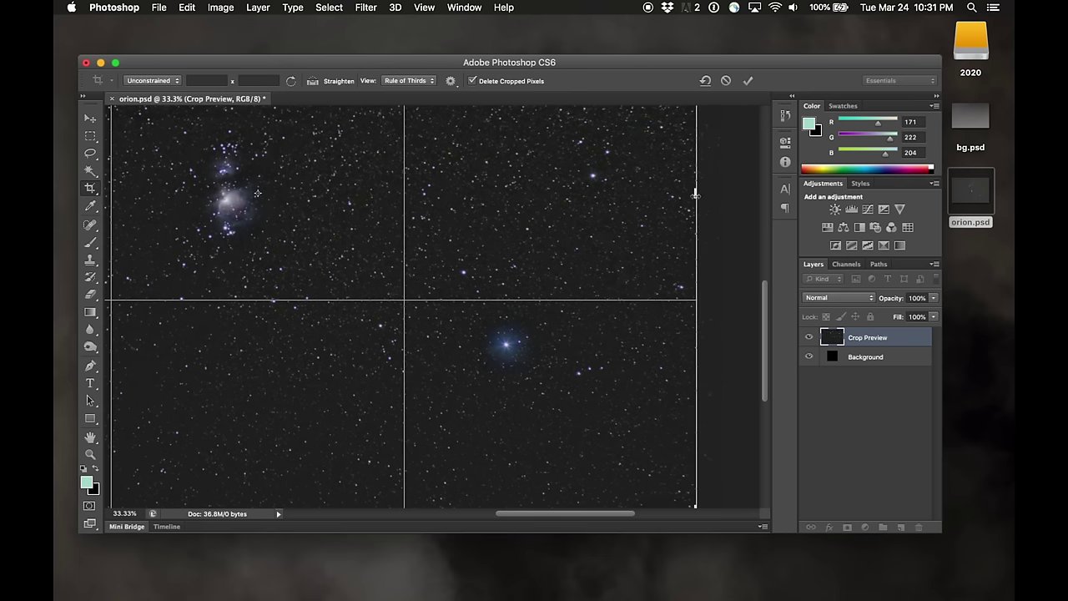
drag(695, 194, 703, 194)
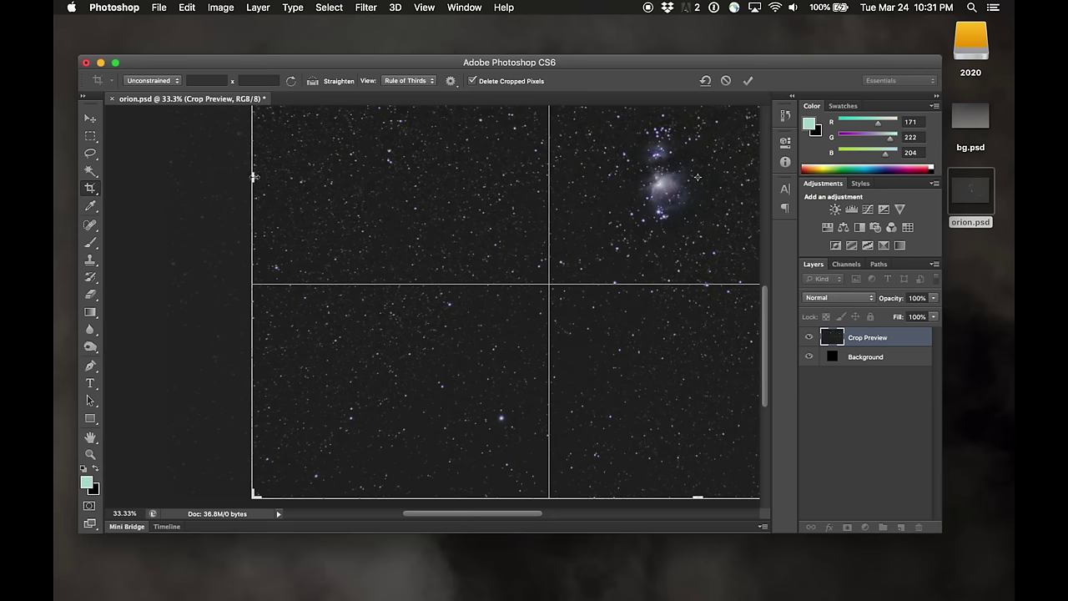
drag(253, 177, 238, 176)
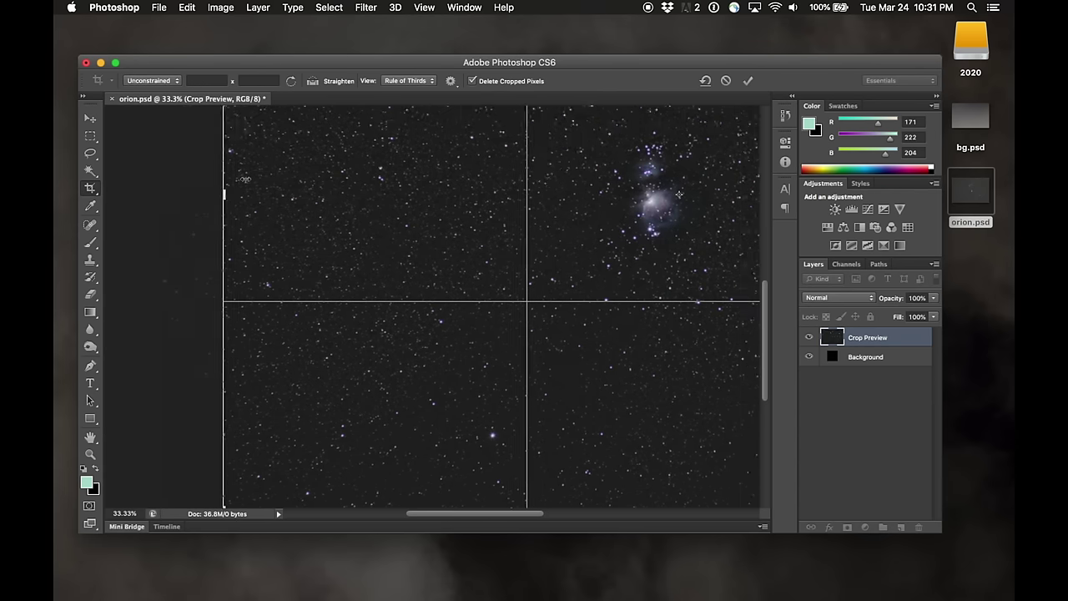
scroll(246, 181, right, 5)
scroll(245, 182, down, 3)
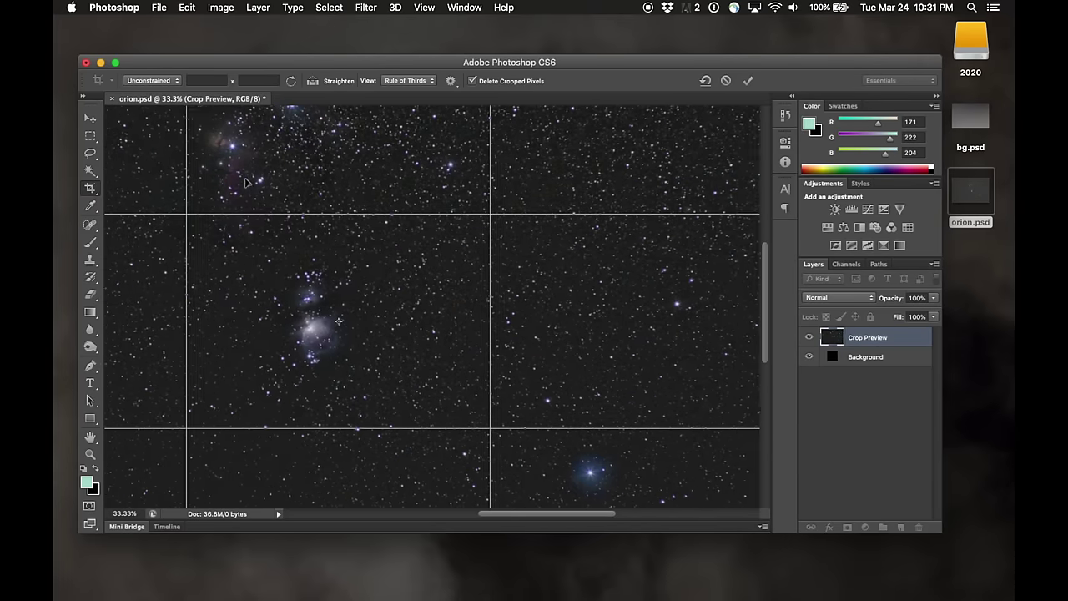
key(super+0)
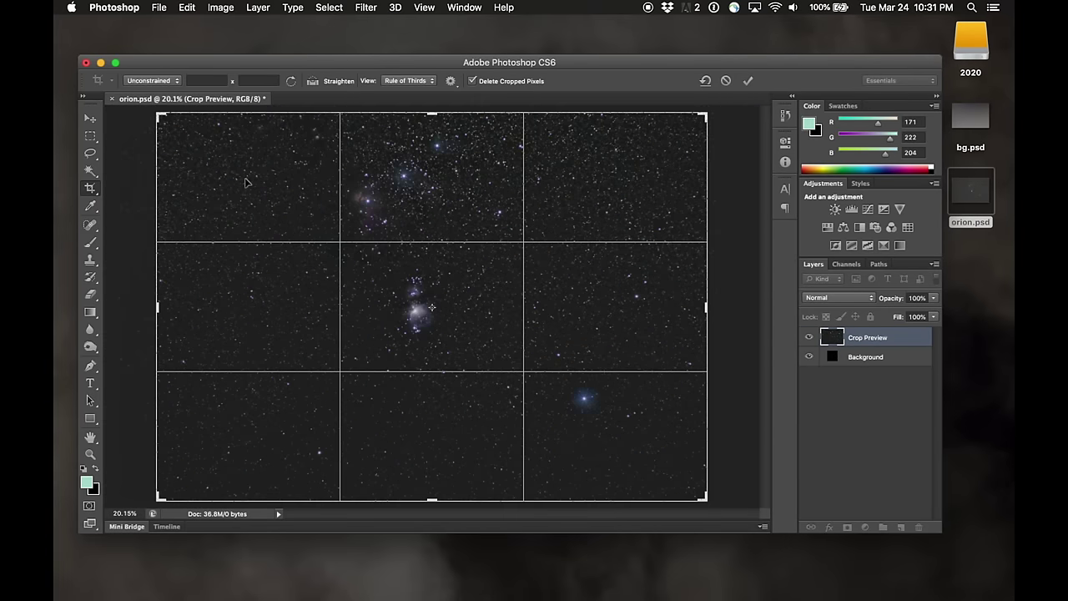
key(Escape)
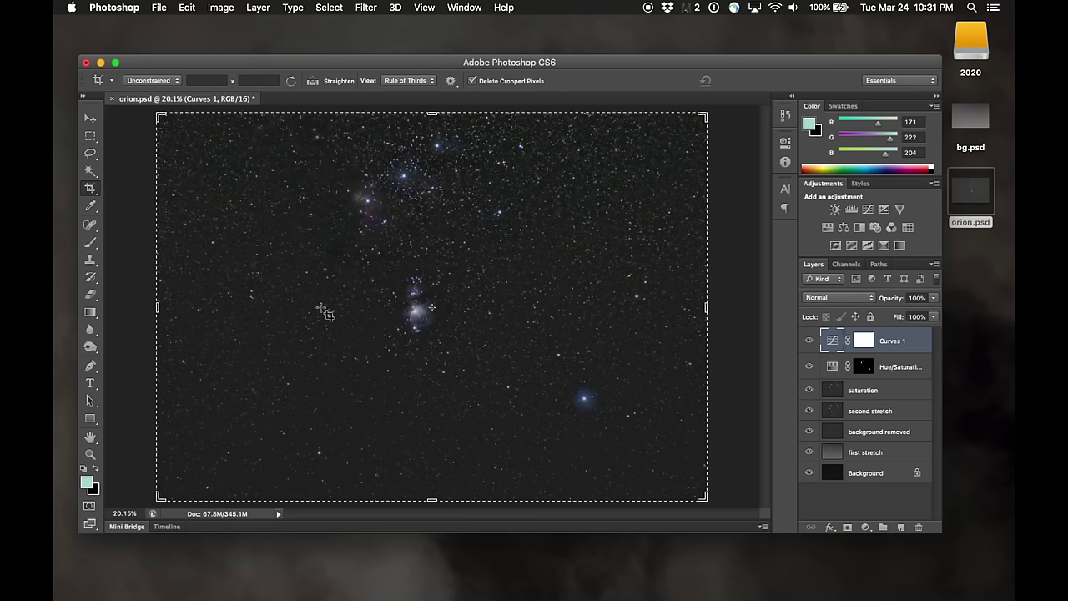
Step: Leave the crop tool and examine the stars around the Orion Nebula up close for colored halos
click(84, 119)
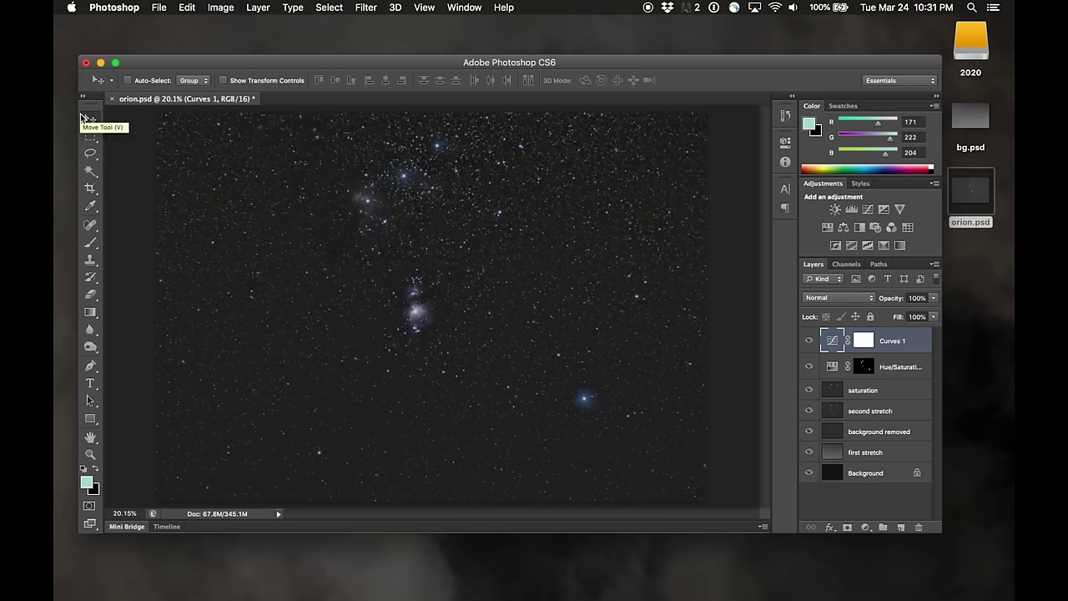
key(super+equal)
key(super+equal)
key(super+equal)
key(super+equal)
key(super+equal)
key(super+equal)
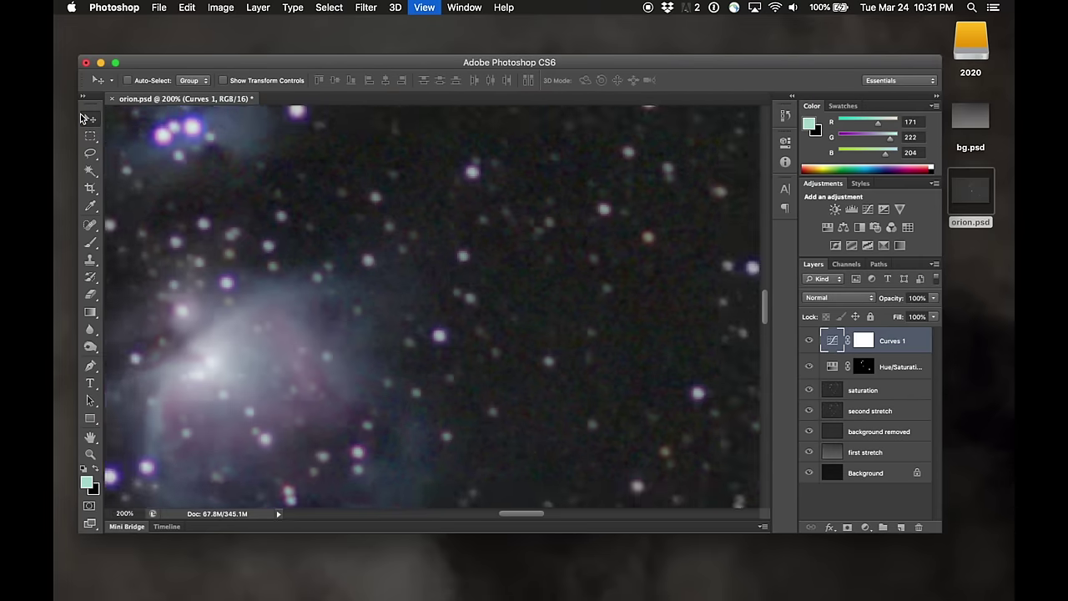
key(super+equal)
scroll(167, 167, up, 10)
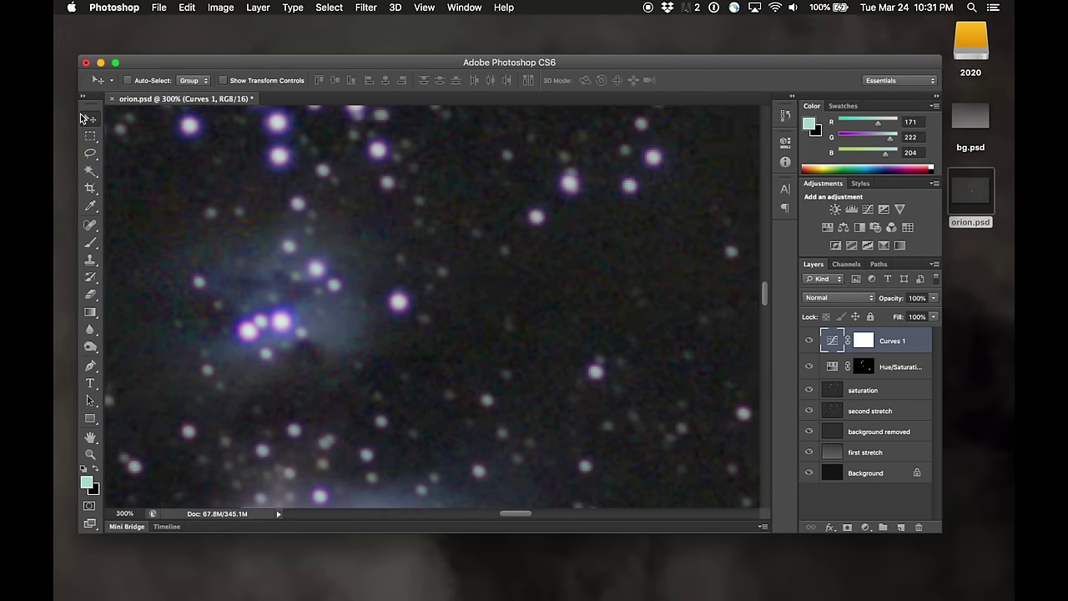
scroll(237, 201, up, 2)
scroll(237, 200, left, 2)
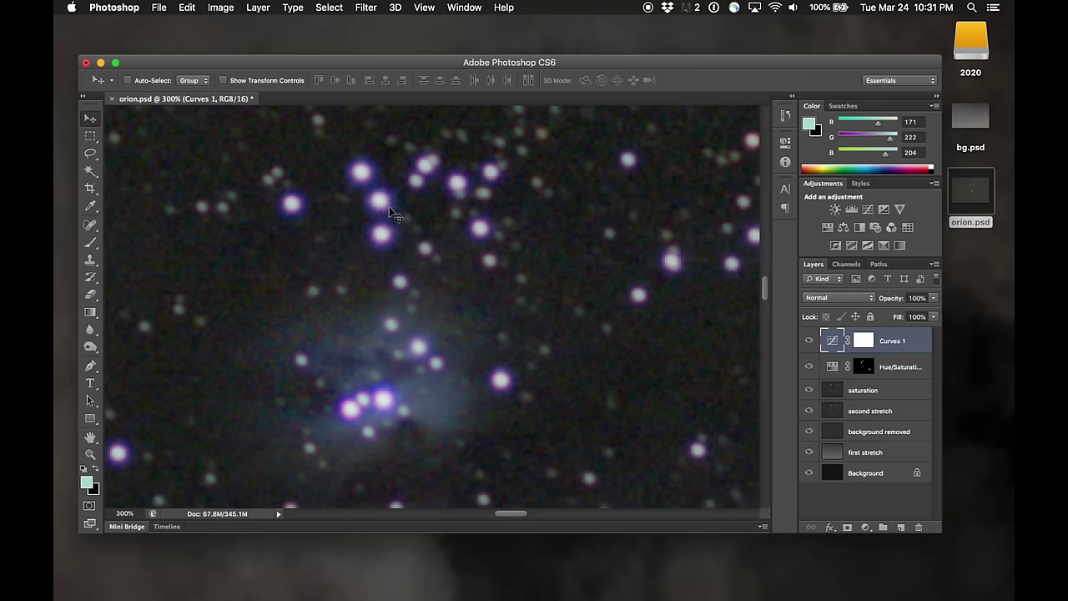
scroll(342, 305, down, 5)
scroll(342, 305, left, 5)
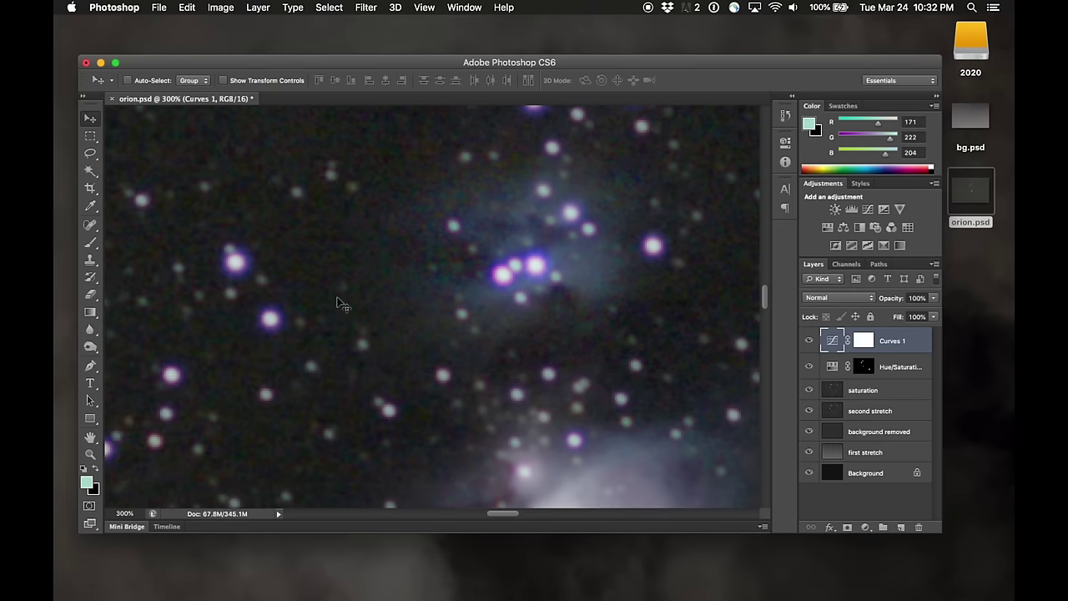
scroll(342, 305, down, 5)
scroll(342, 305, left, 6)
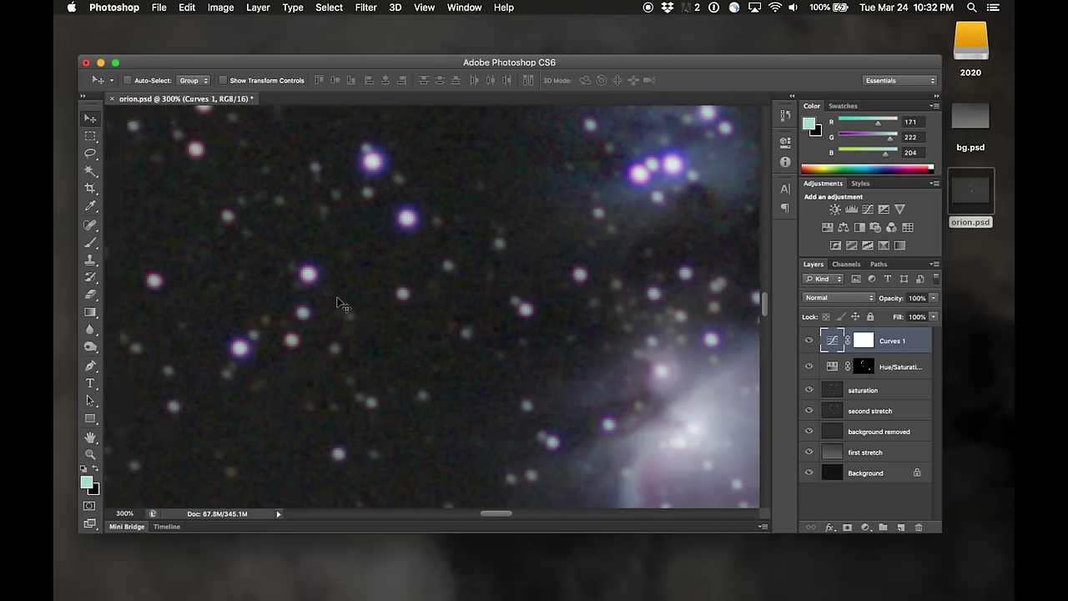
scroll(342, 305, up, 3)
scroll(342, 306, right, 4)
key(super+0)
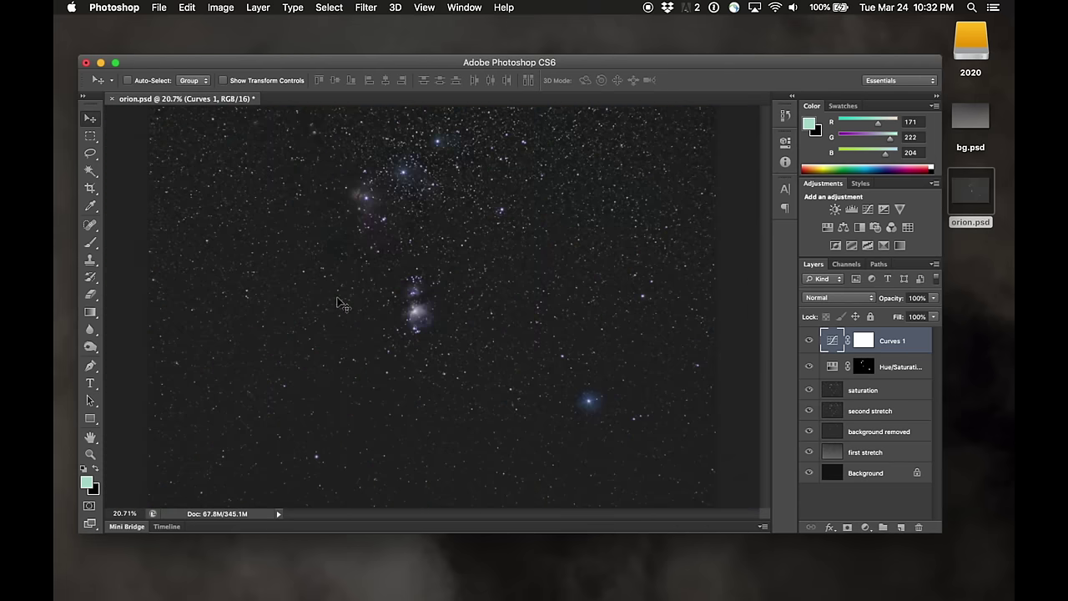
Step: Examine the Orion Nebula, the reddish nebula above it and the surrounding star field at 100%, and check the full composition
key(super+equal)
key(super+equal)
key(super+equal)
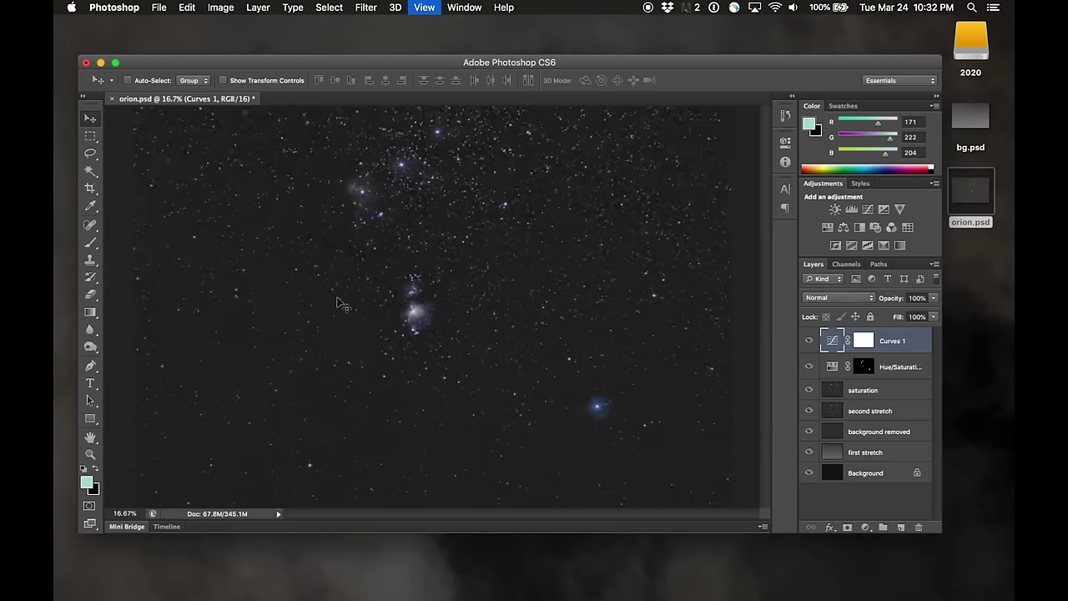
key(super+equal)
key(super+equal)
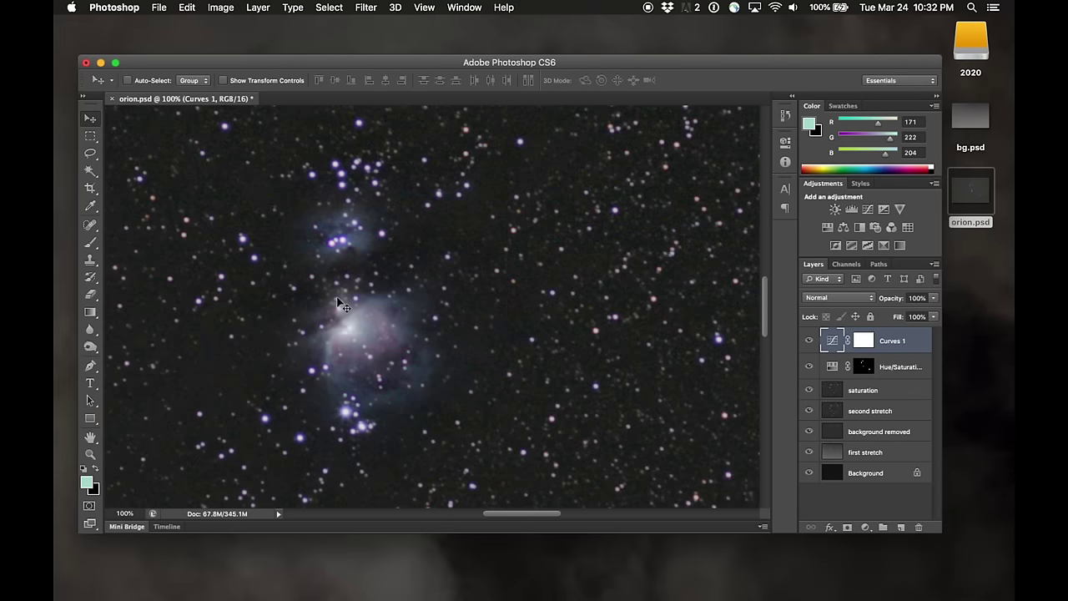
scroll(342, 304, up, 10)
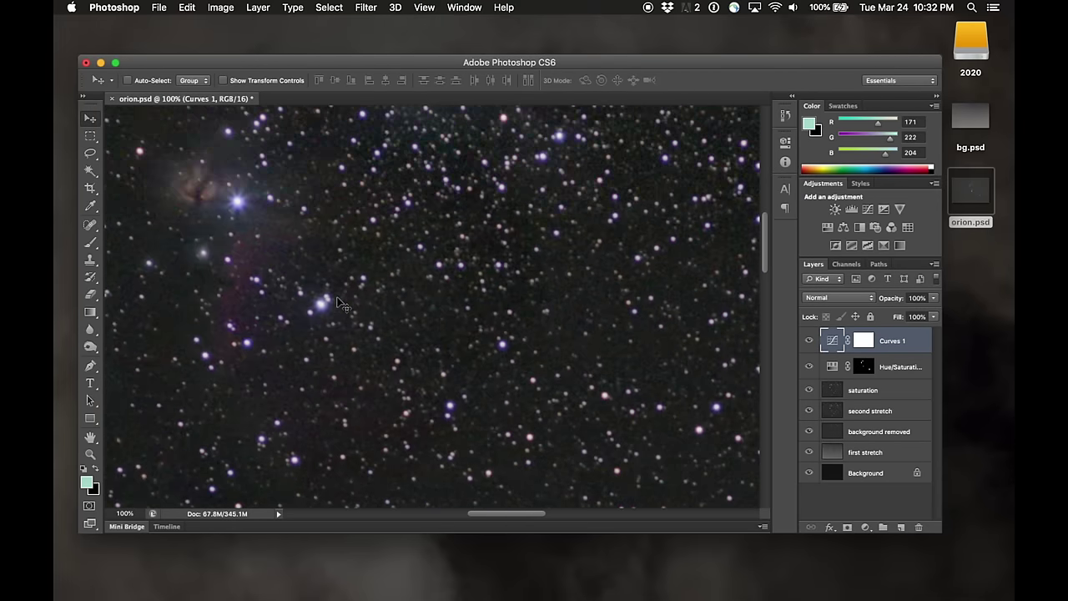
scroll(276, 360, down, 5)
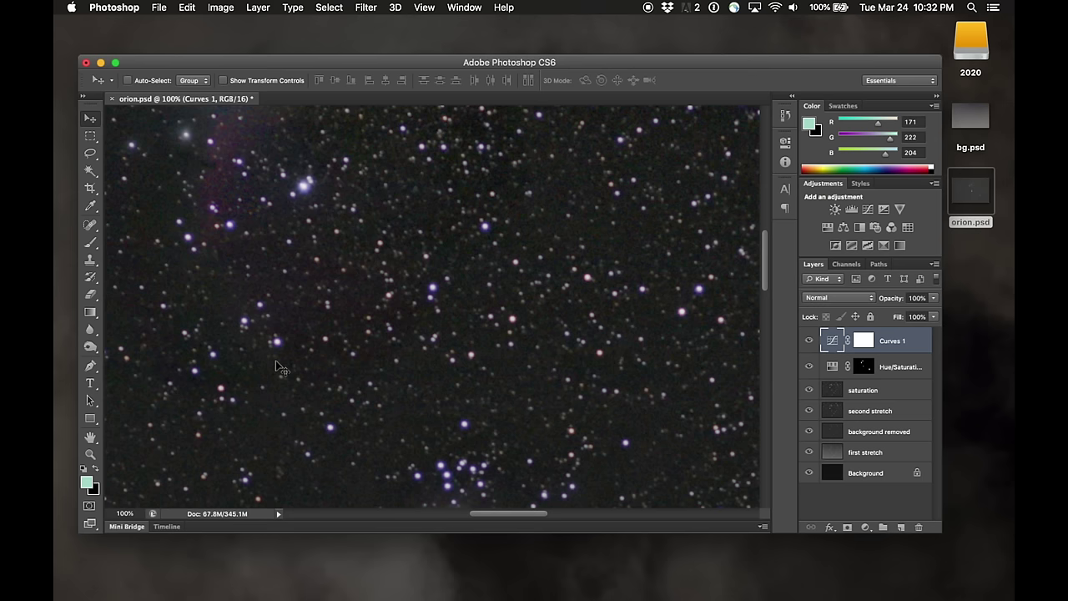
key(super+minus)
key(super+minus)
key(super+minus)
key(super+minus)
key(super+minus)
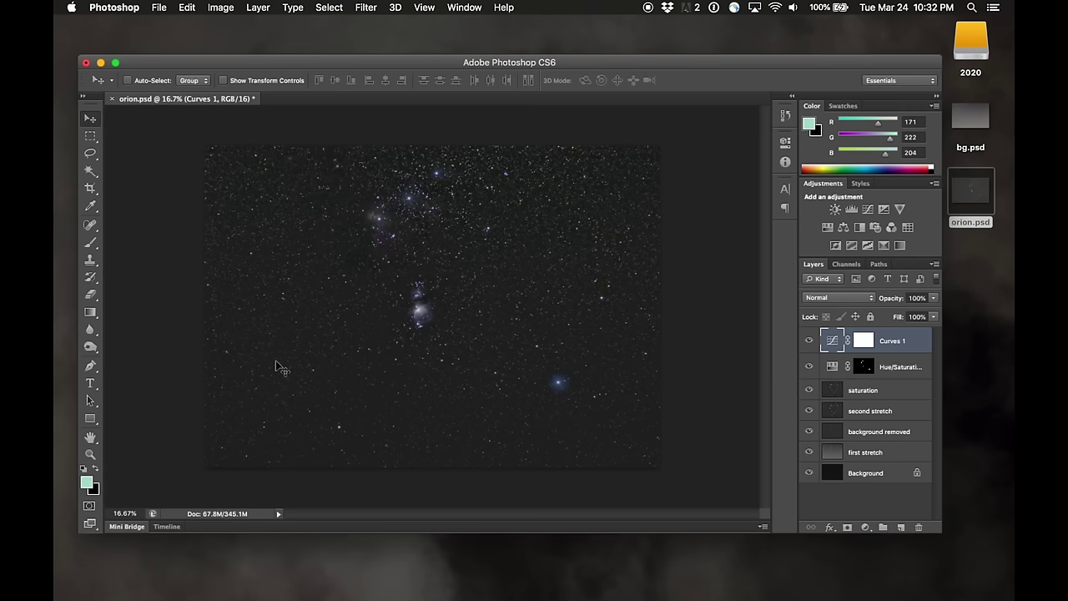
Step: Examine the violet halos around the bright star cluster above the Orion Nebula at 400% magnification
key(super+plus)
key(super+plus)
key(super+plus)
key(super+plus)
key(super+plus)
key(super+plus)
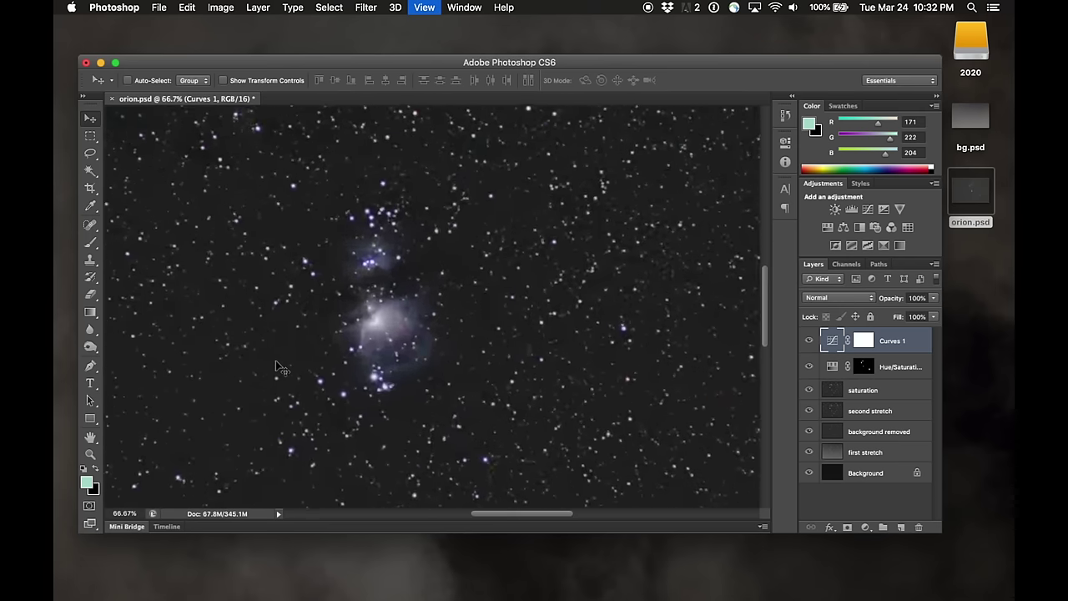
key(super+plus)
key(super+plus)
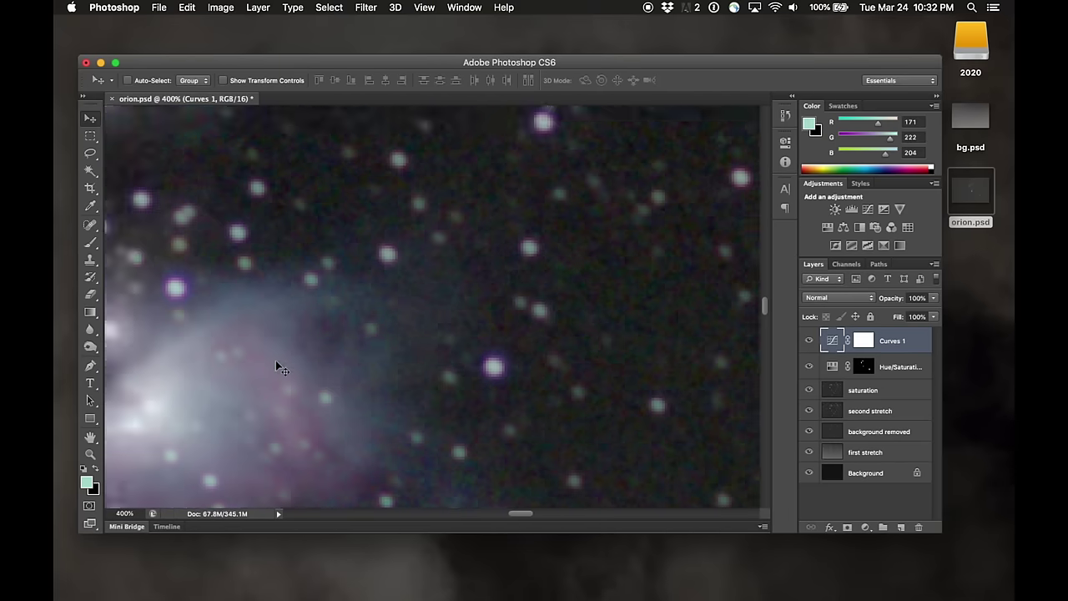
scroll(278, 368, up, 5)
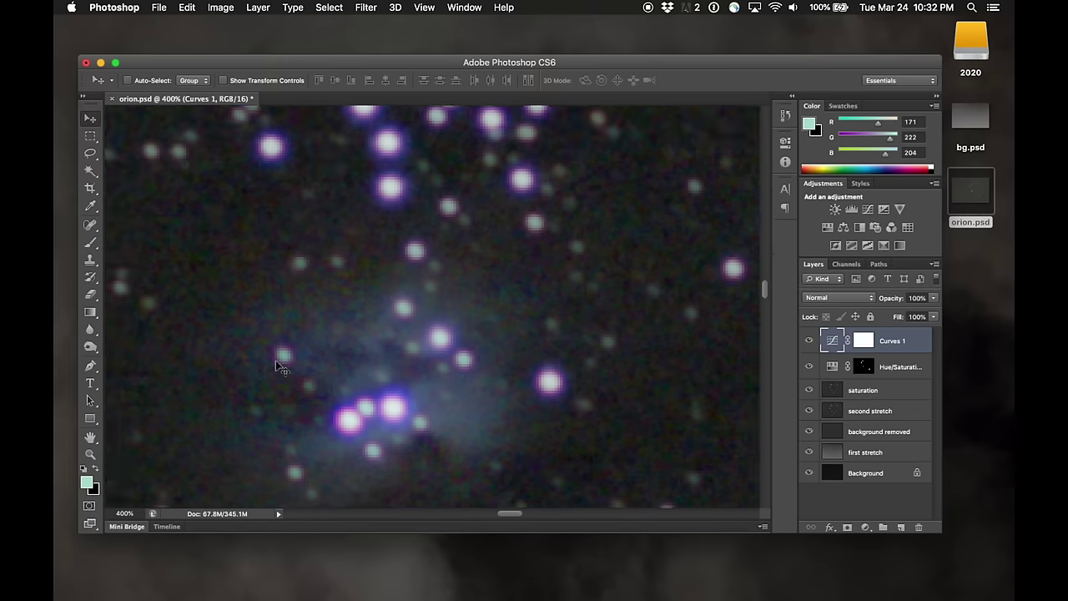
scroll(279, 368, up, 3)
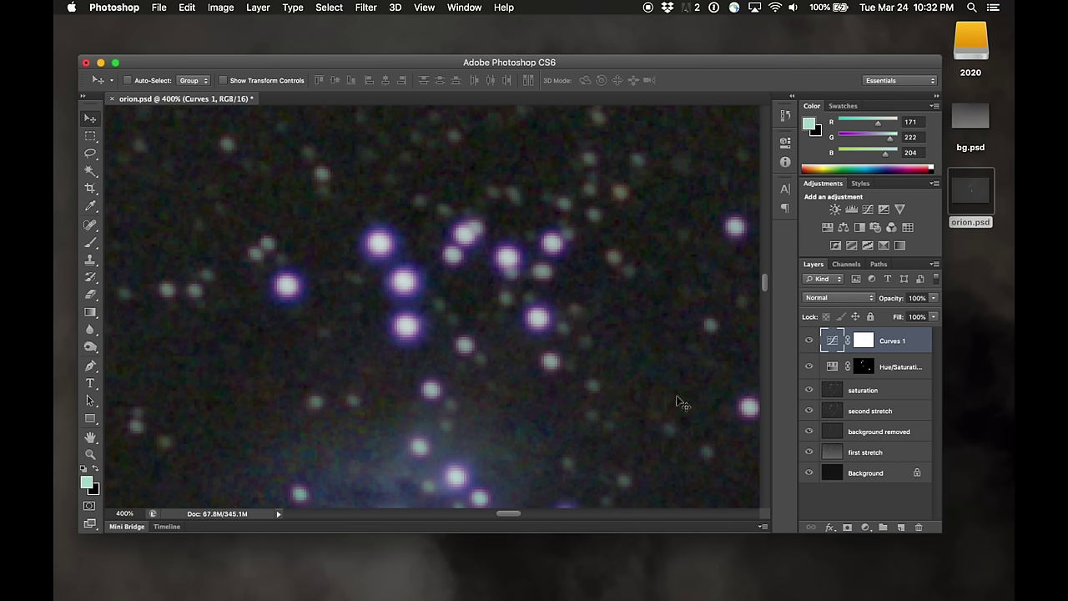
Step: Stamp all visible layers into a new merged layer above Curves 1 and compare the image with it hidden and shown
click(920, 367)
click(920, 338)
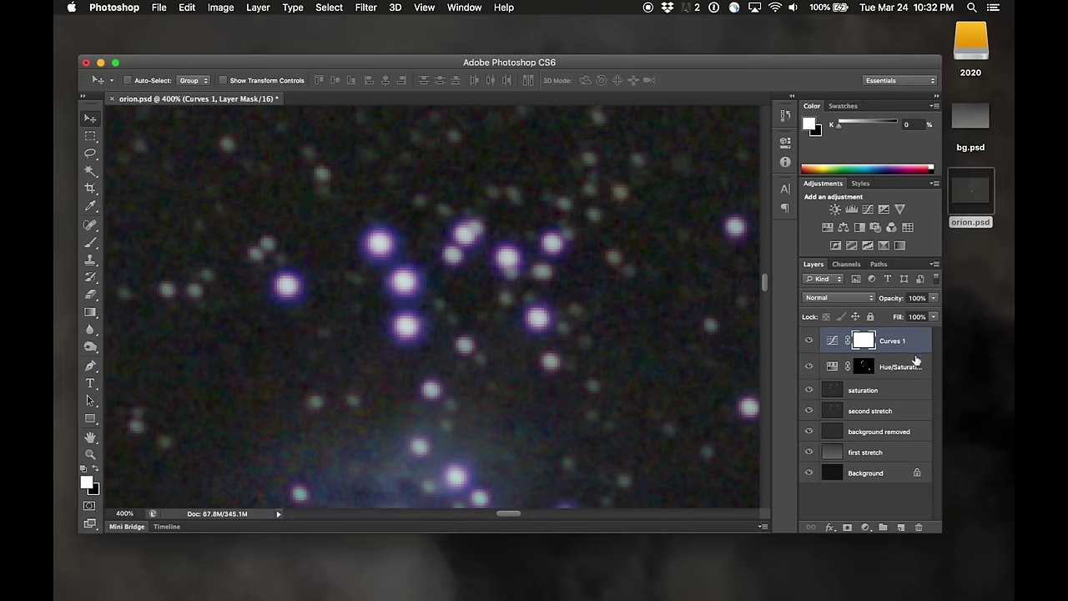
click(920, 374)
click(915, 347)
key(super+shift+alt+n)
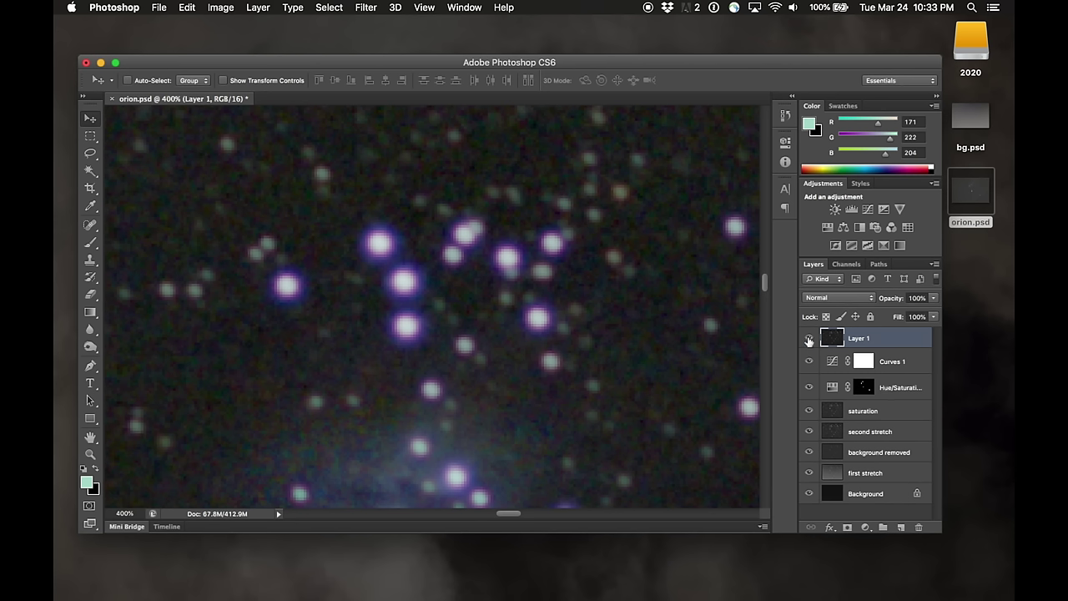
click(808, 340)
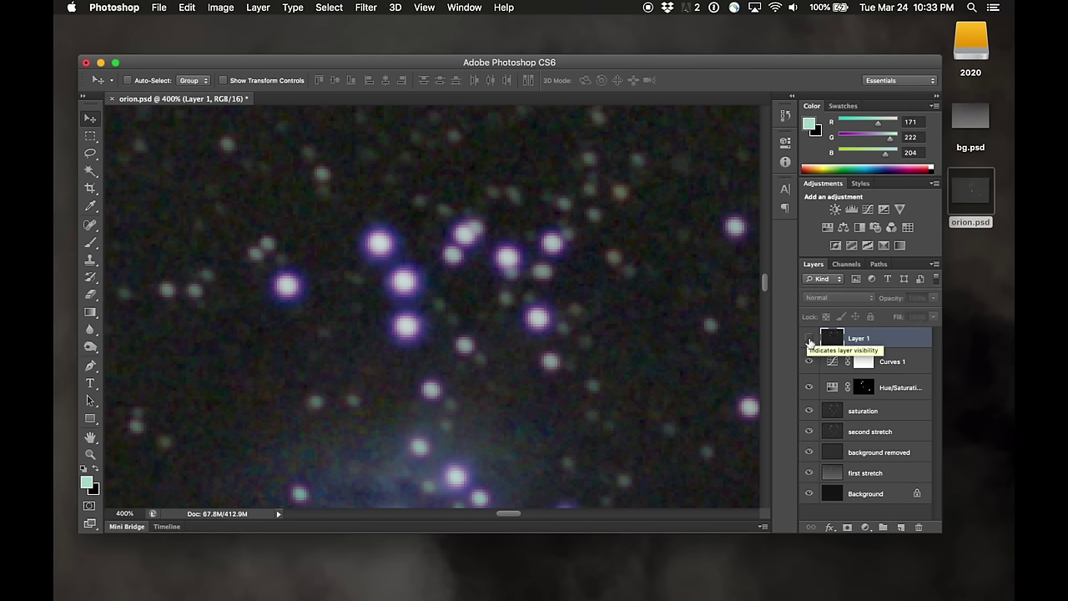
click(809, 340)
click(809, 340)
click(808, 340)
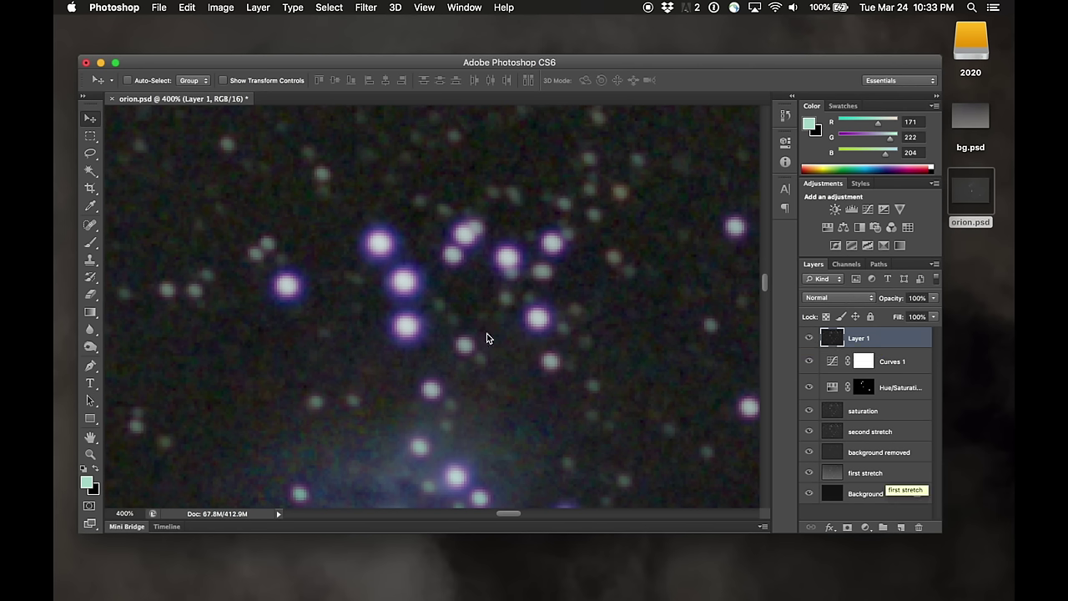
Step: Rename the new merged layer to "removing violet halos"
double_click(860, 338)
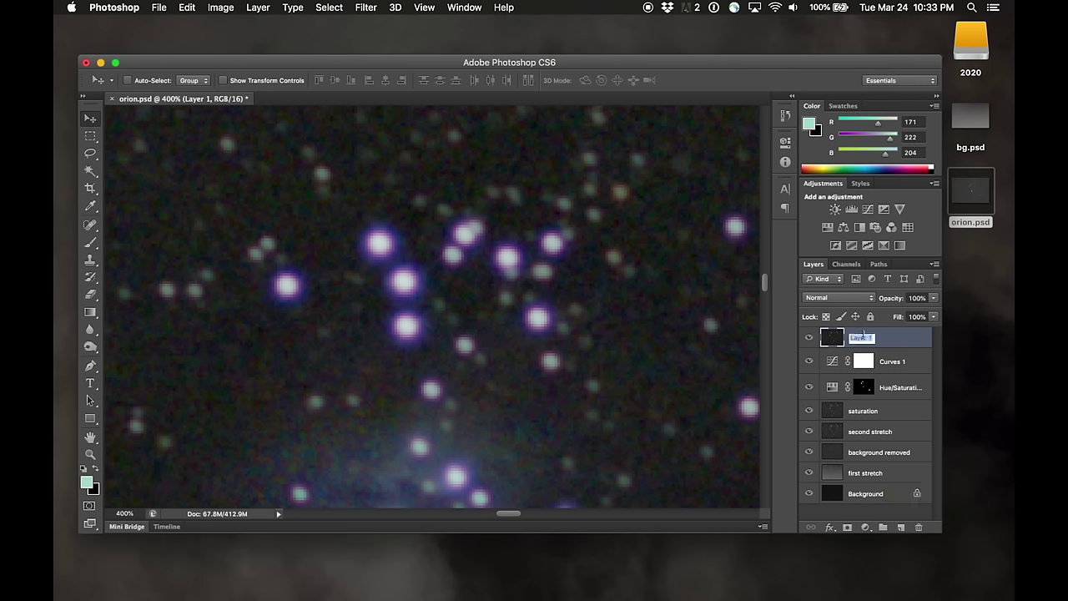
text(semoving violet halos)
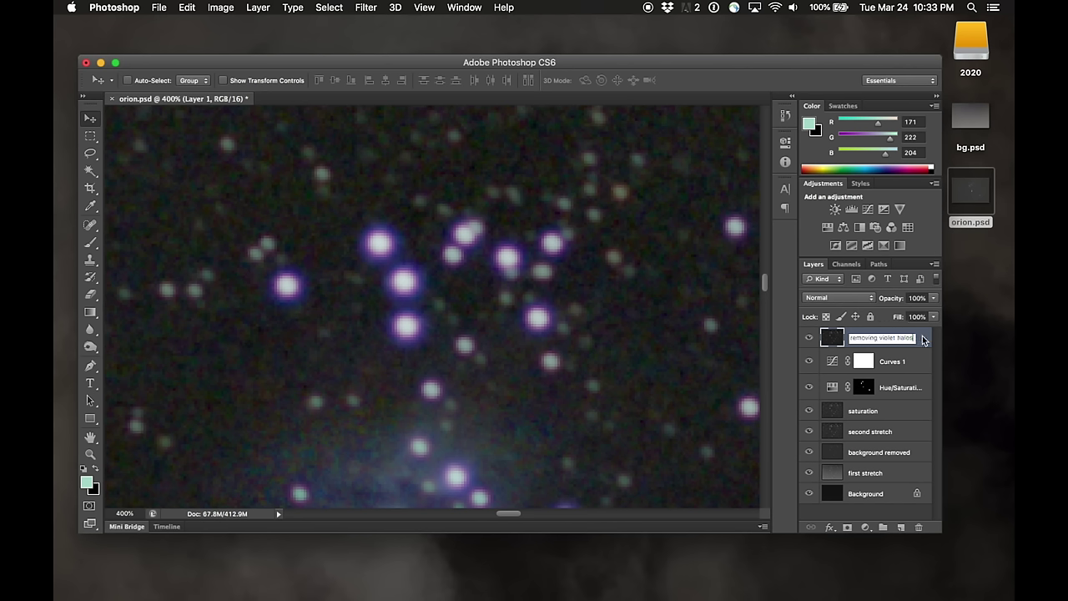
key(Return)
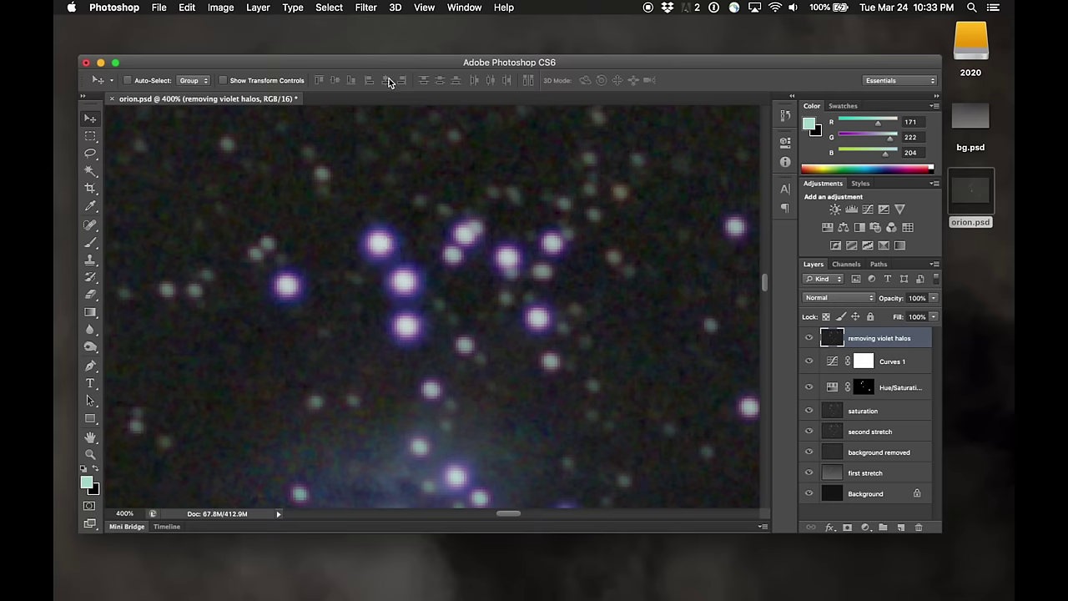
Step: Start a Color Range selection with Sampled Colors and sample the violet halo around a bright star above the nebula
click(332, 7)
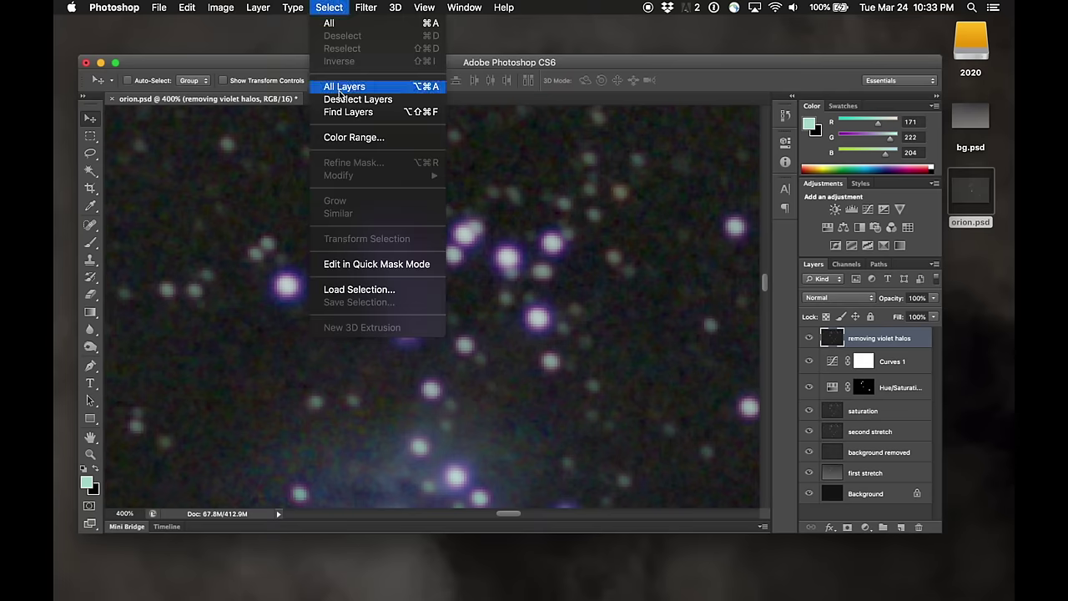
click(348, 136)
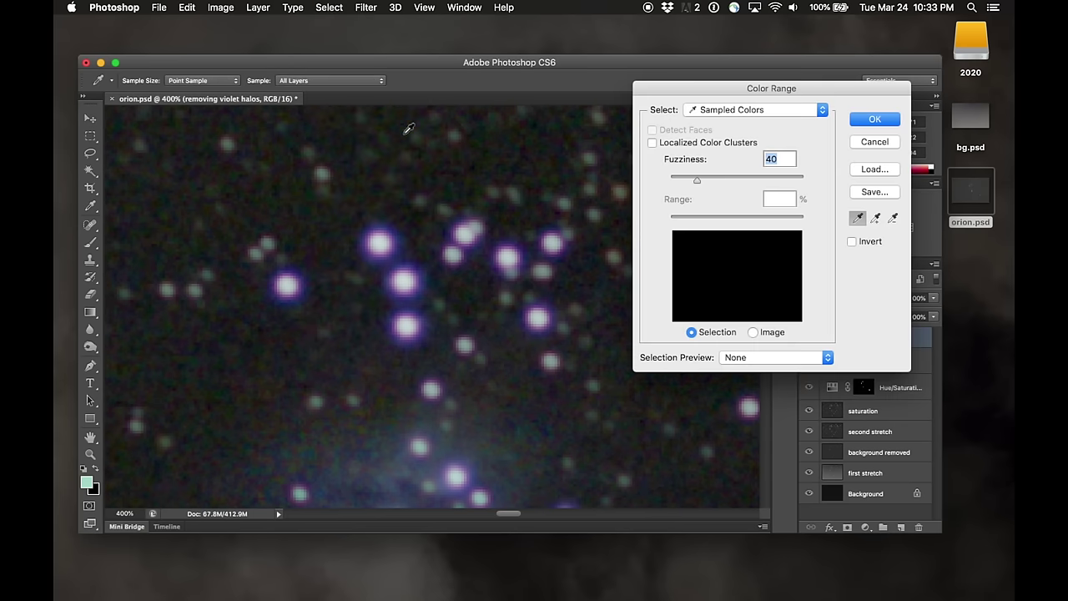
click(406, 244)
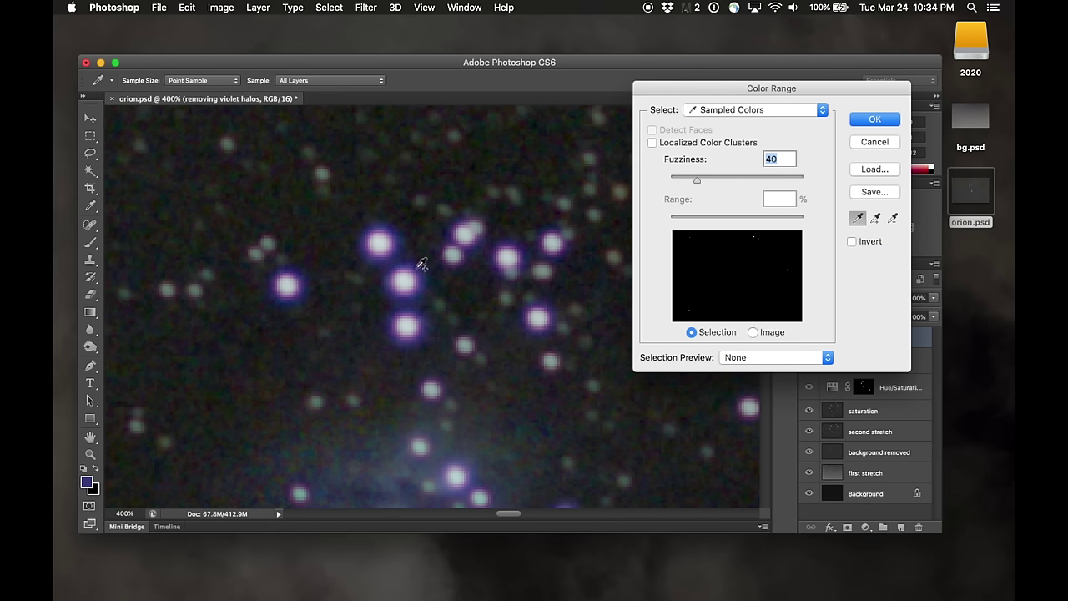
click(418, 284)
Step: Add the violet halo tones of several other stars in the cluster to the sampled color range
click(874, 218)
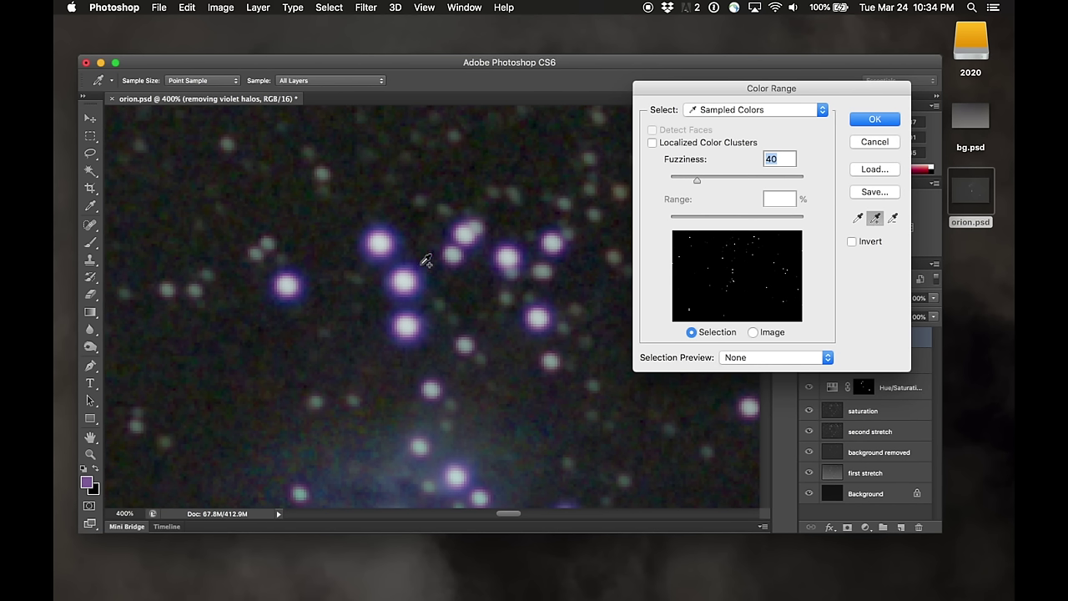
click(370, 244)
click(529, 248)
click(304, 280)
click(445, 385)
scroll(553, 319, down, 10)
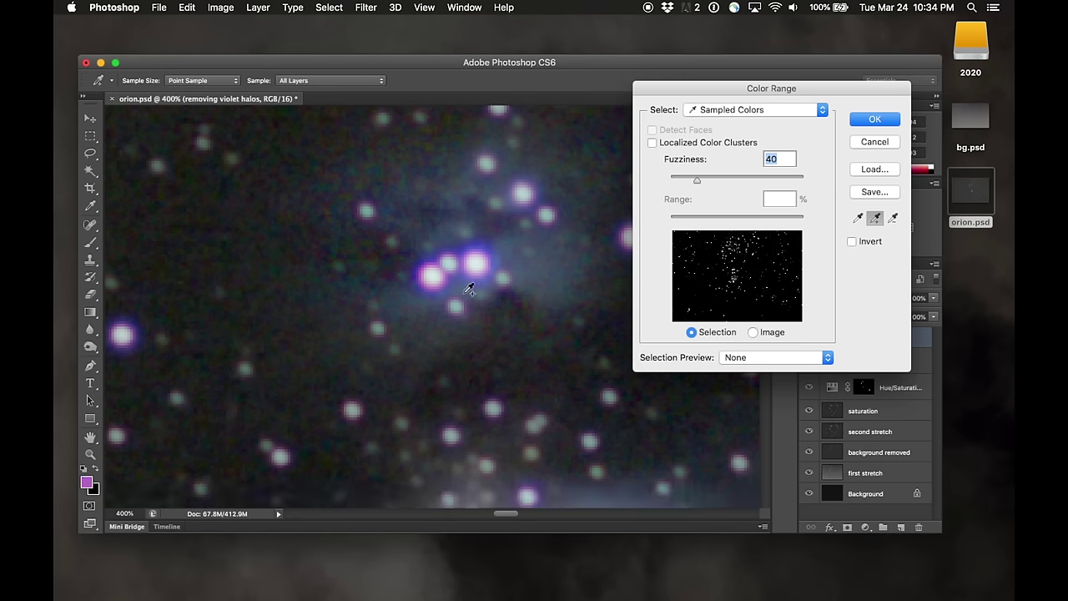
scroll(470, 288, right, 5)
scroll(469, 289, up, 4)
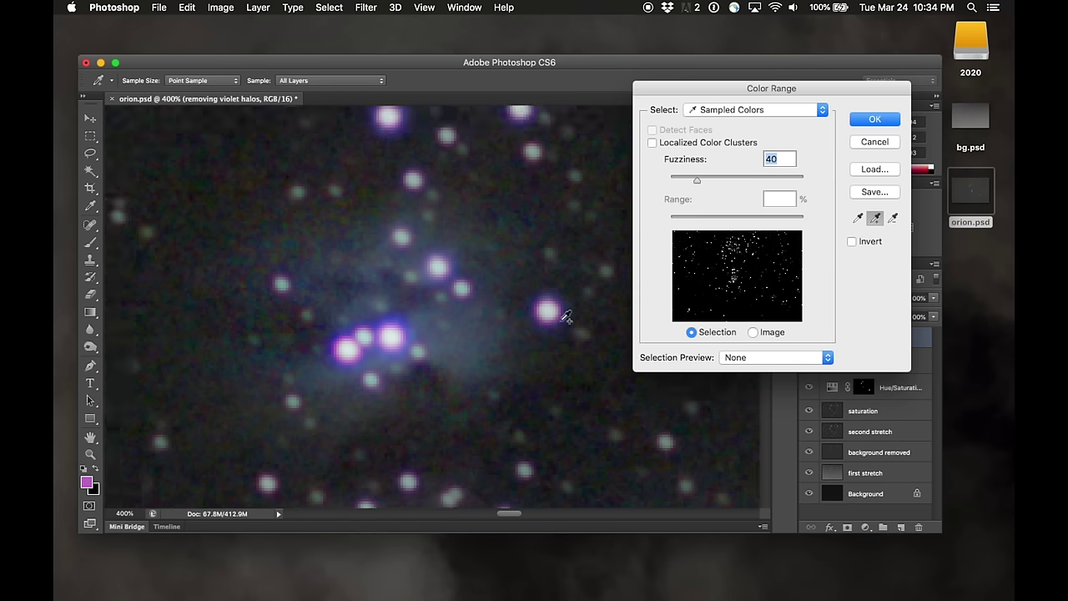
scroll(565, 317, up, 5)
scroll(566, 317, down, 1)
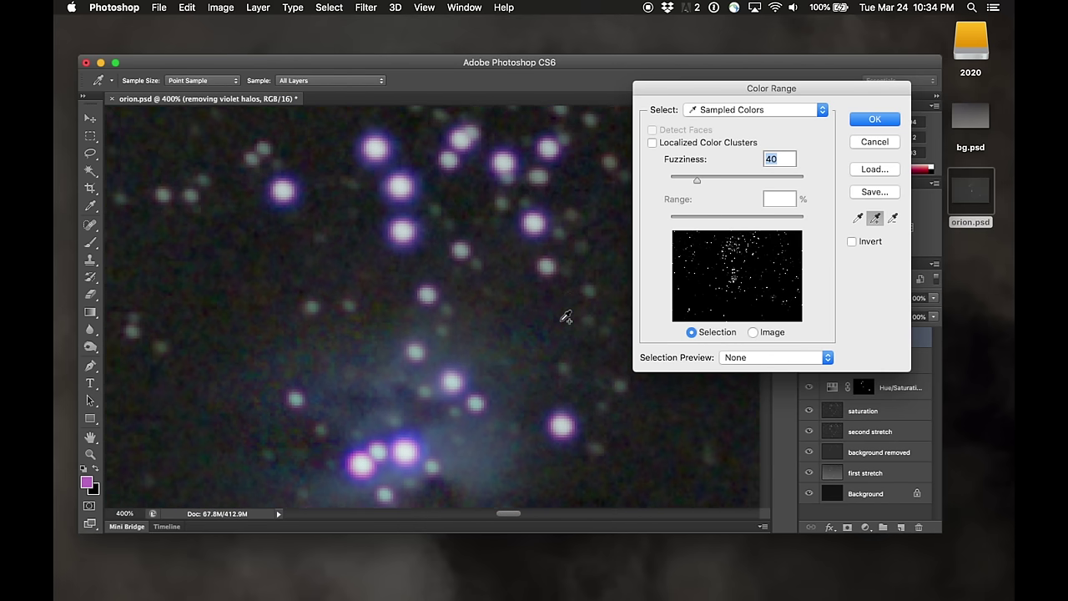
Step: Set the Color Range selection preview to Grayscale and examine which halos, nebula areas and background are selected
click(754, 358)
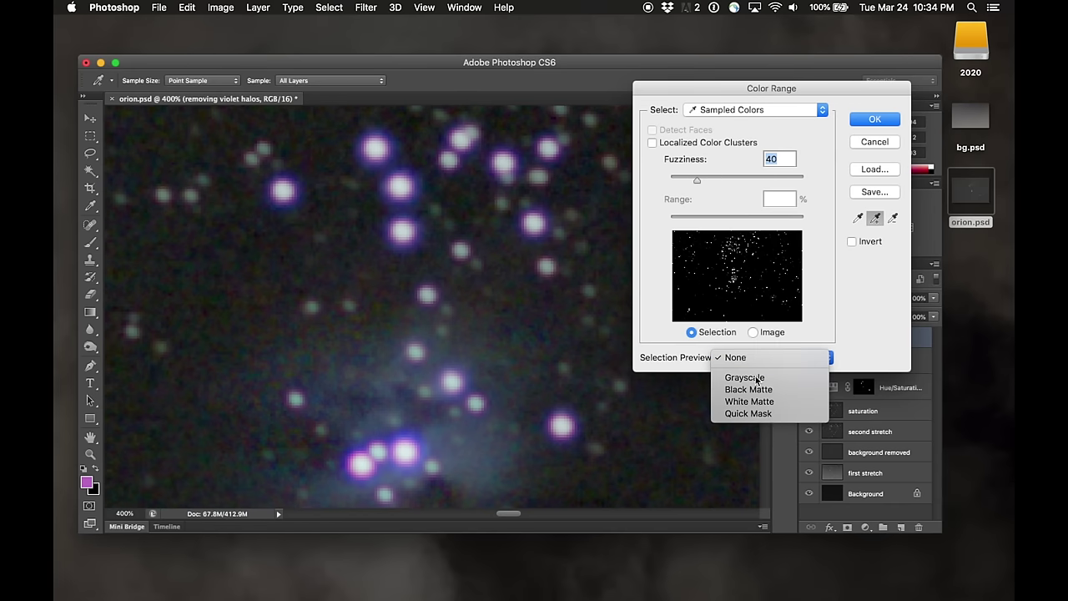
click(759, 377)
scroll(596, 364, down, 10)
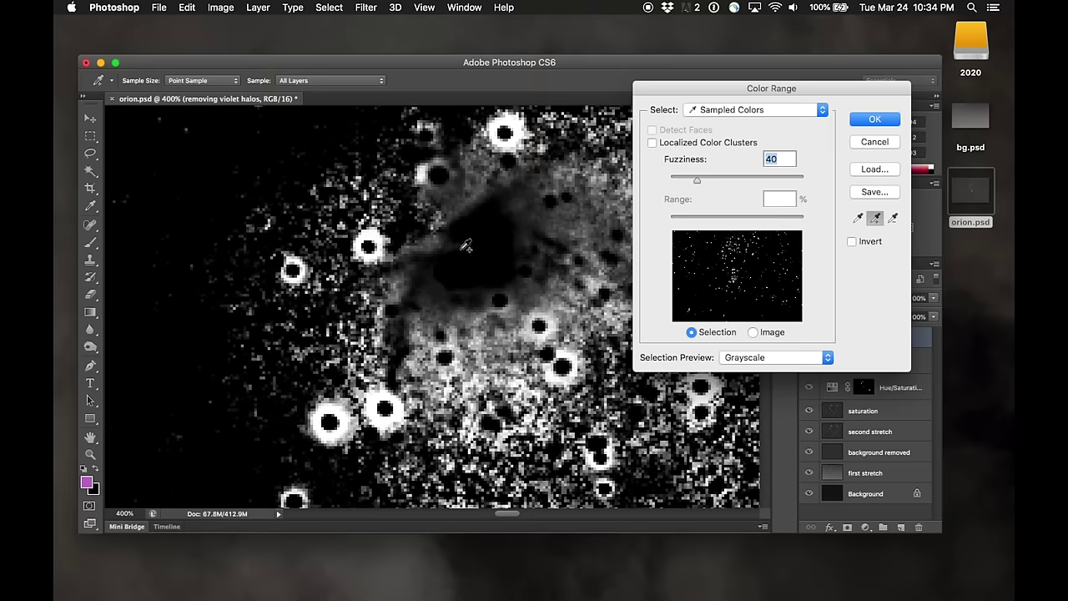
scroll(446, 428, down, 5)
scroll(446, 428, right, 3)
scroll(445, 428, down, 5)
scroll(446, 428, left, 3)
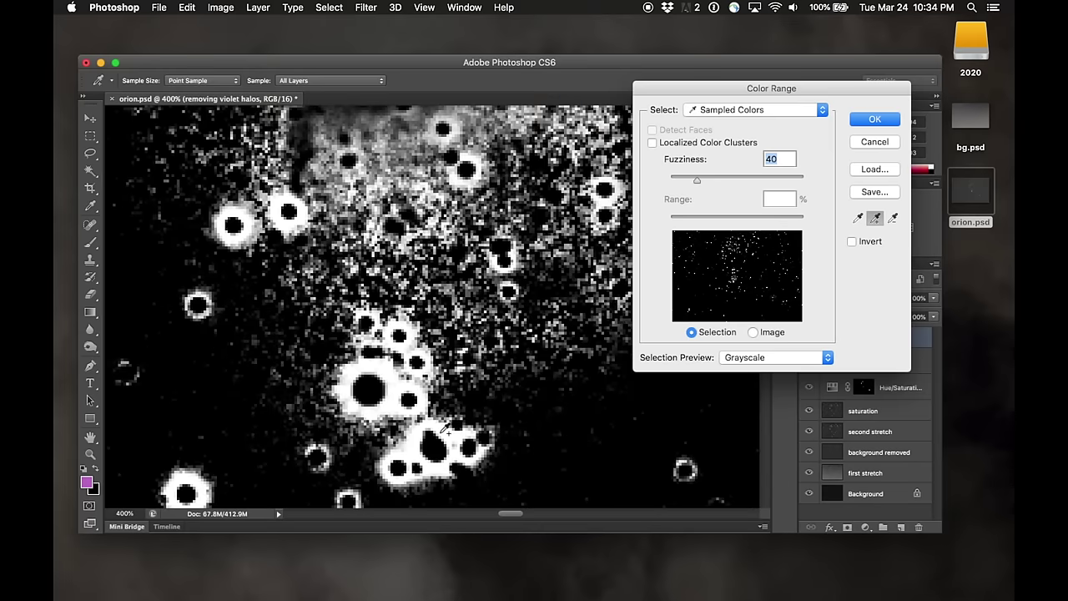
scroll(445, 428, down, 5)
scroll(446, 428, left, 3)
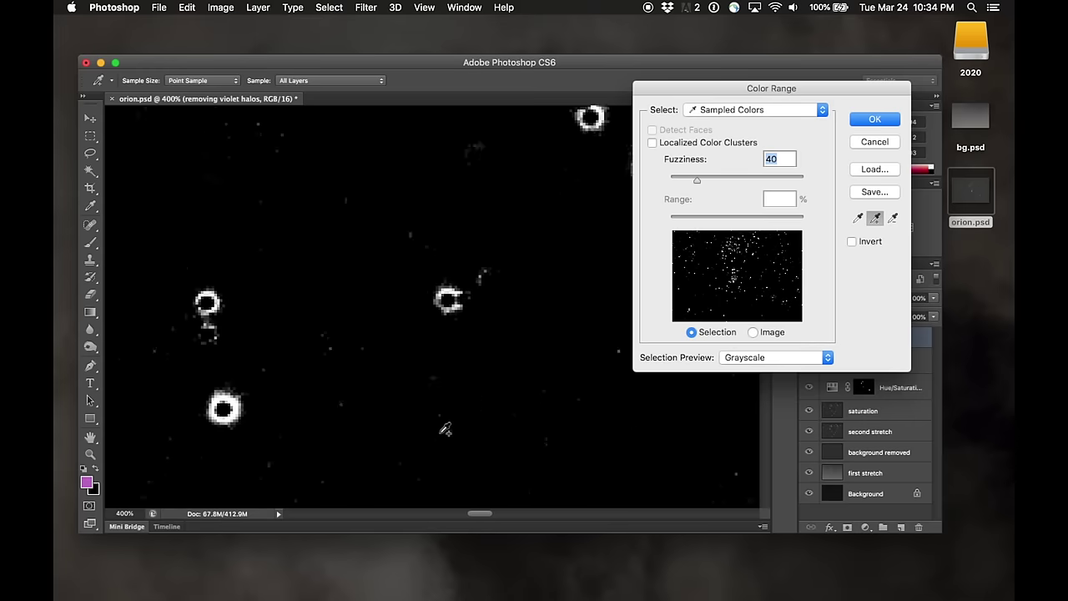
scroll(445, 428, down, 5)
scroll(446, 429, left, 3)
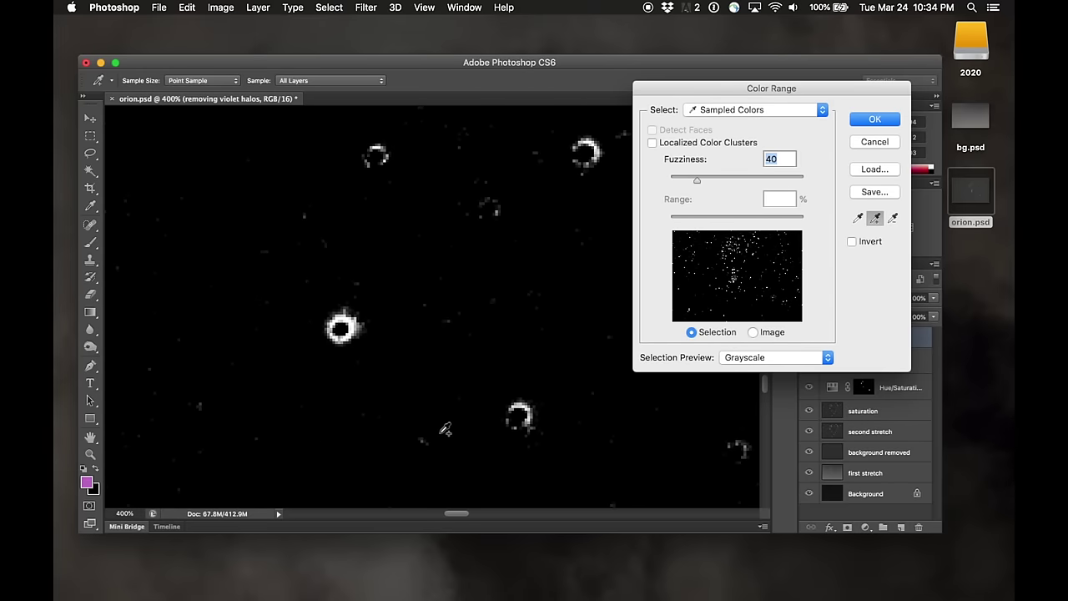
Step: Turn off the selection preview and try adding the tones of a faint reddish star and a blue-violet halo to the sampled range
scroll(445, 428, down, 5)
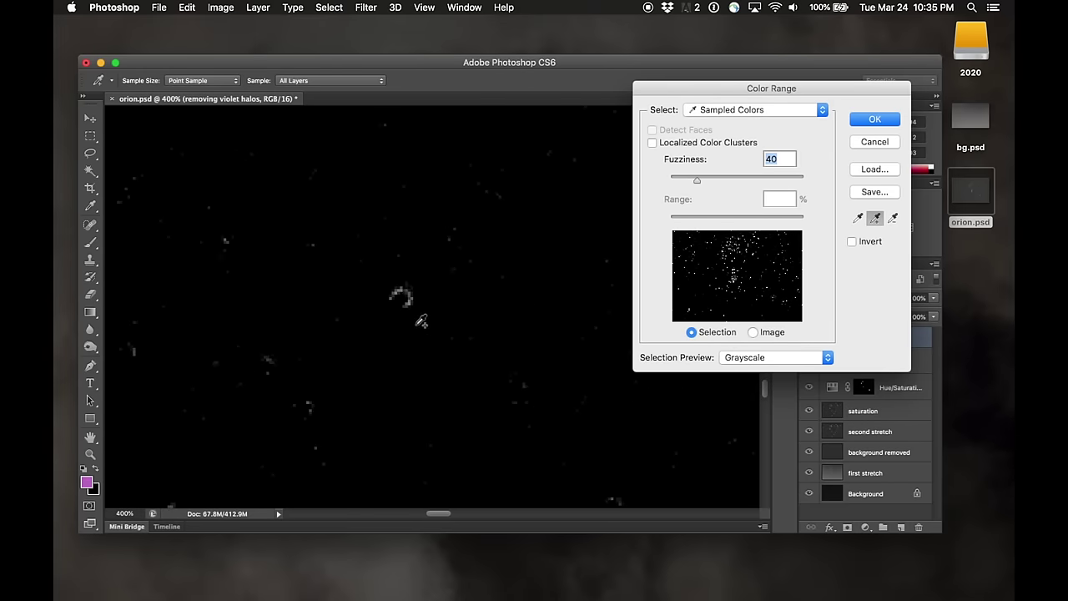
click(739, 357)
click(739, 337)
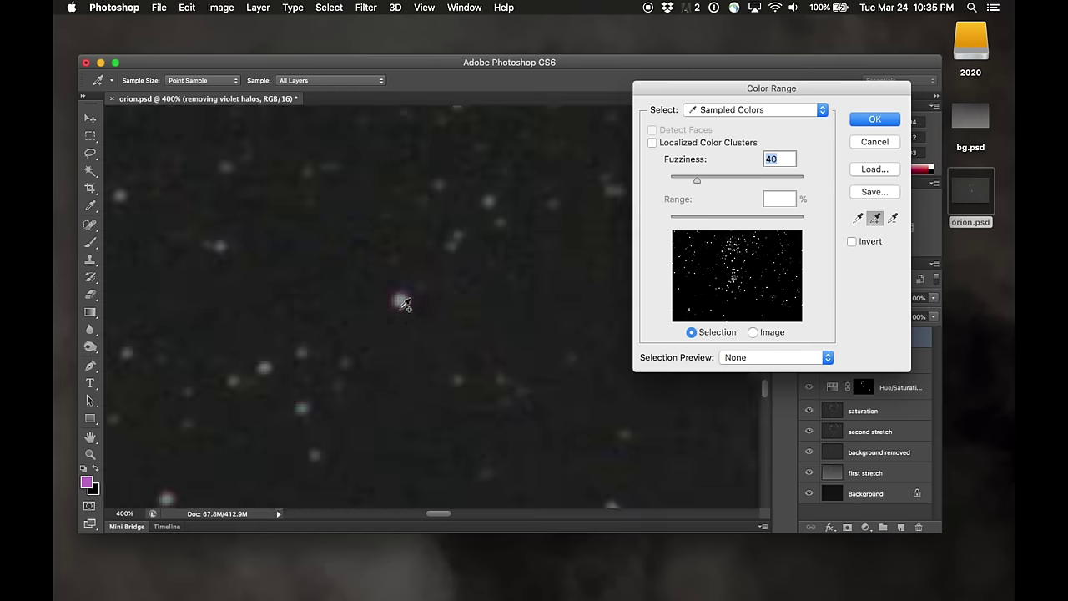
click(400, 305)
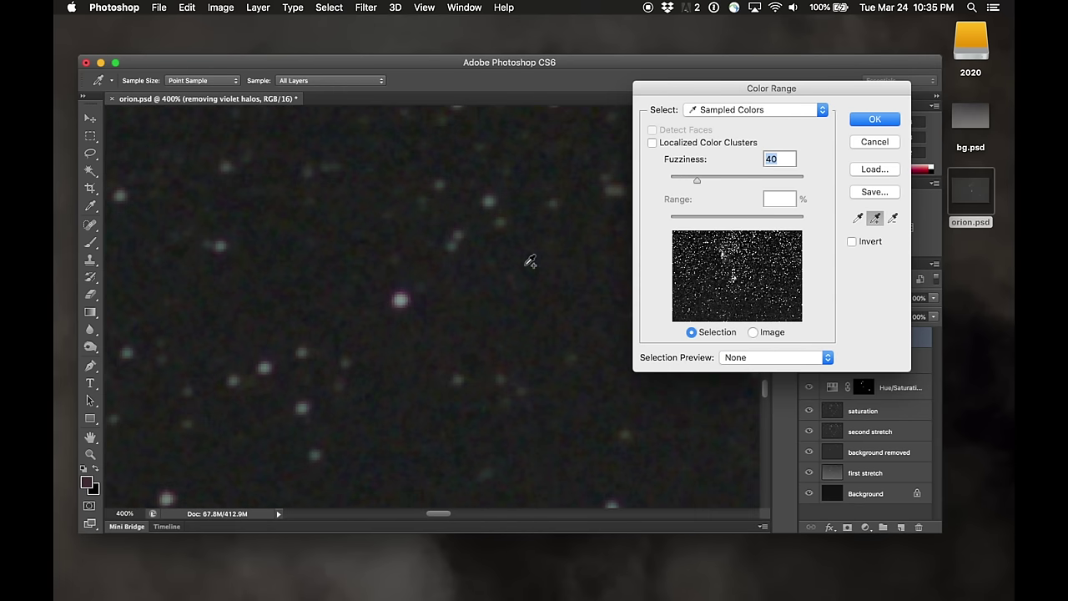
scroll(529, 263, up, 5)
scroll(450, 301, down, 5)
scroll(451, 301, right, 5)
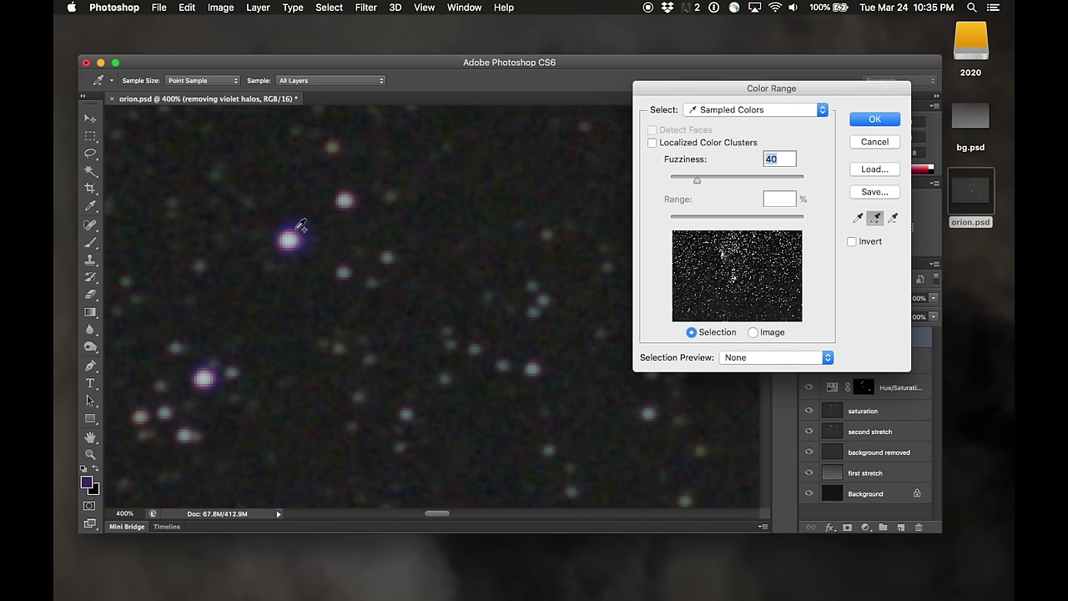
click(298, 229)
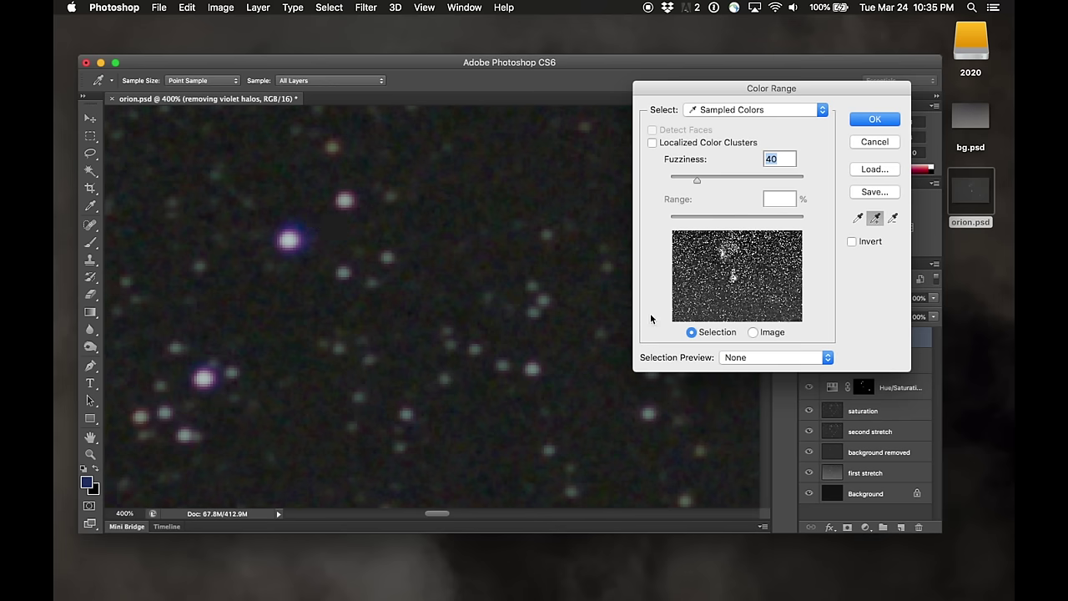
Step: Set the selection preview to Grayscale and examine how much background noise is selected along with the star halos
click(761, 358)
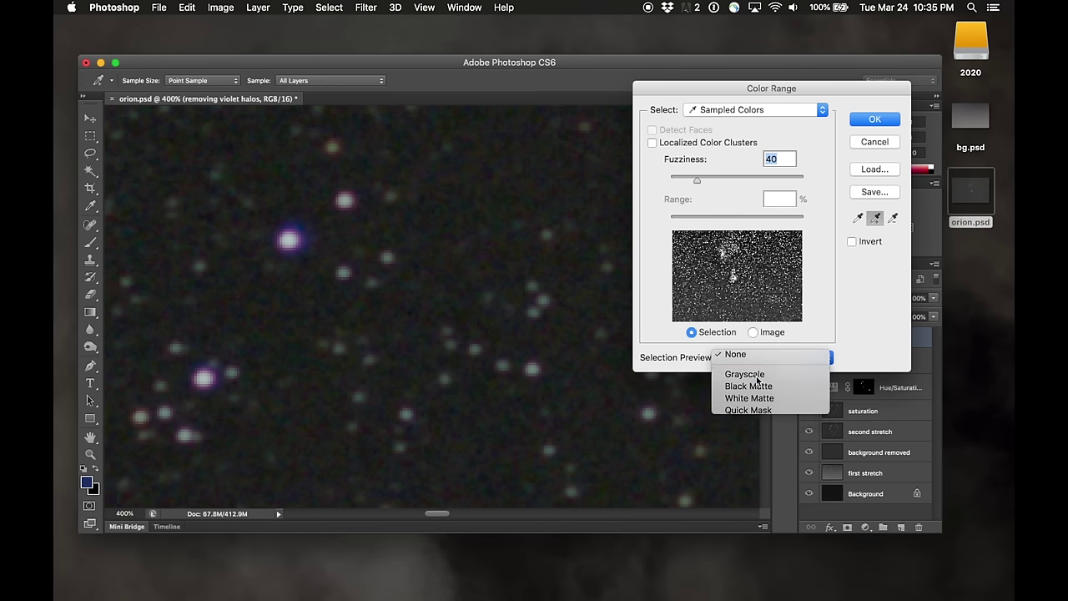
click(758, 372)
scroll(503, 380, right, 10)
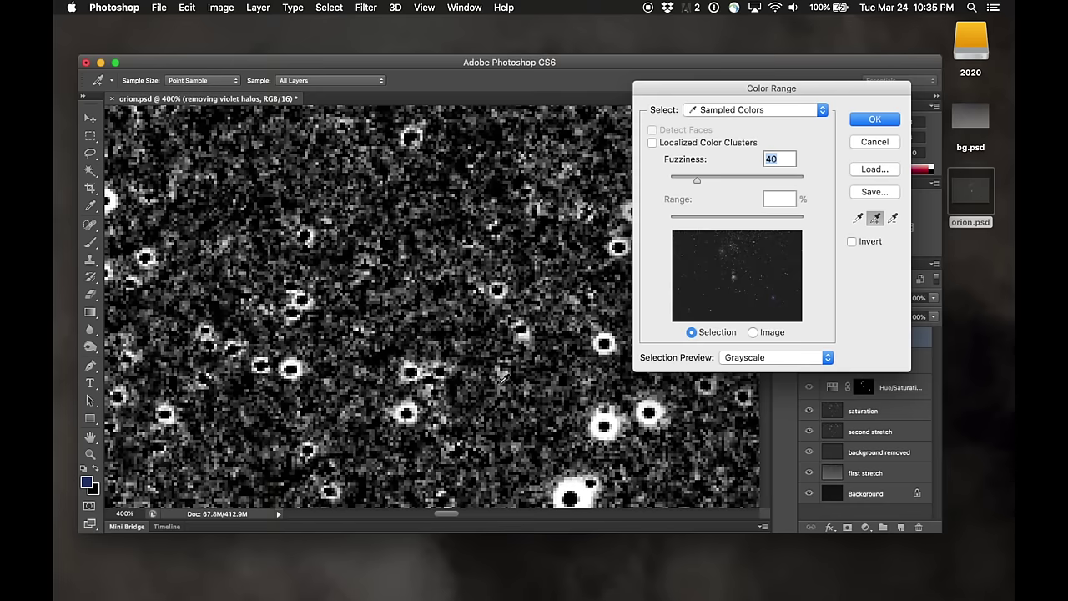
click(502, 380)
key(alt)
scroll(502, 379, right, 3)
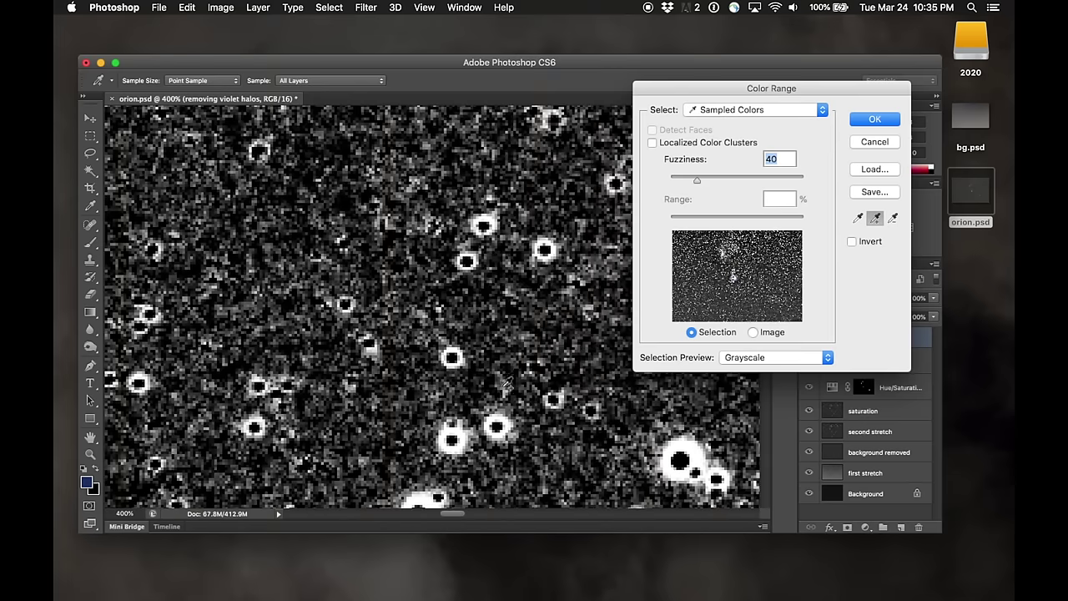
scroll(669, 409, right, 3)
scroll(669, 409, right, 2)
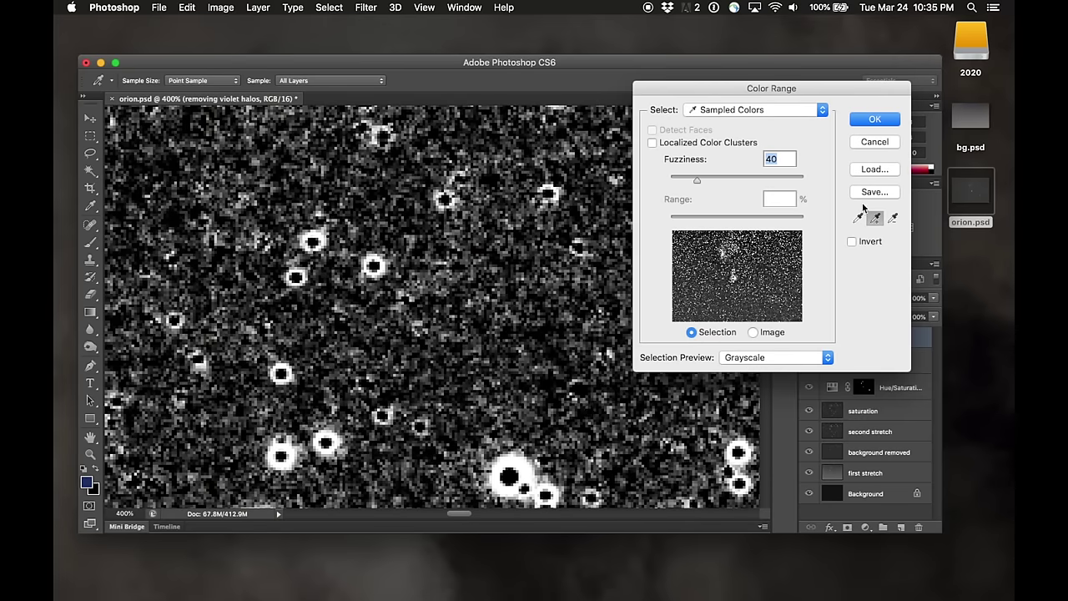
Step: Restart the color sample on a bright star's violet halo, set Selection Preview to None, and add tones from that halo and a neighboring star
click(858, 218)
click(523, 458)
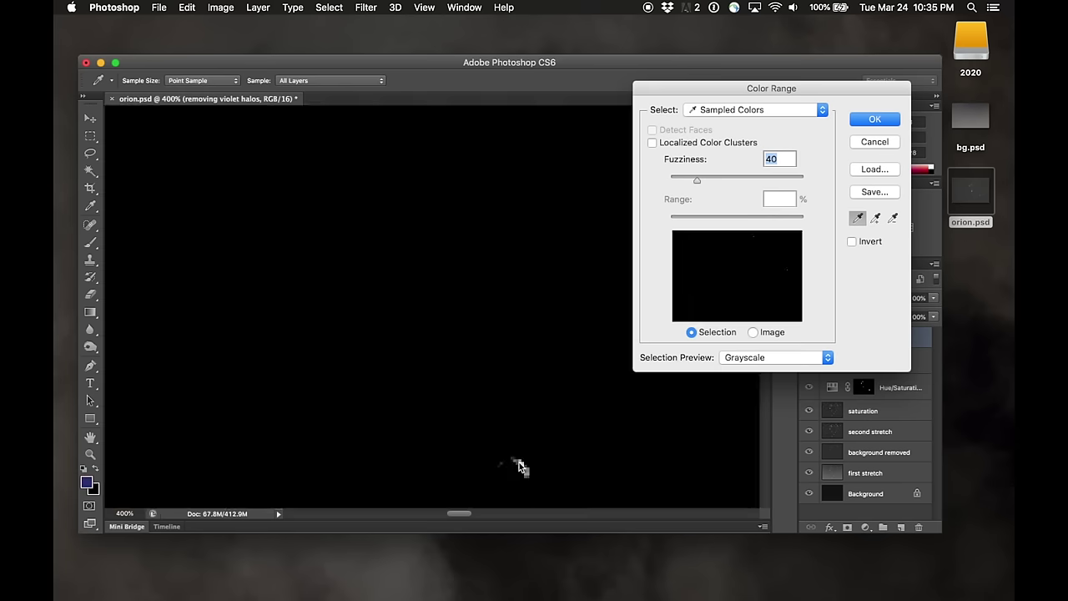
click(755, 361)
click(751, 337)
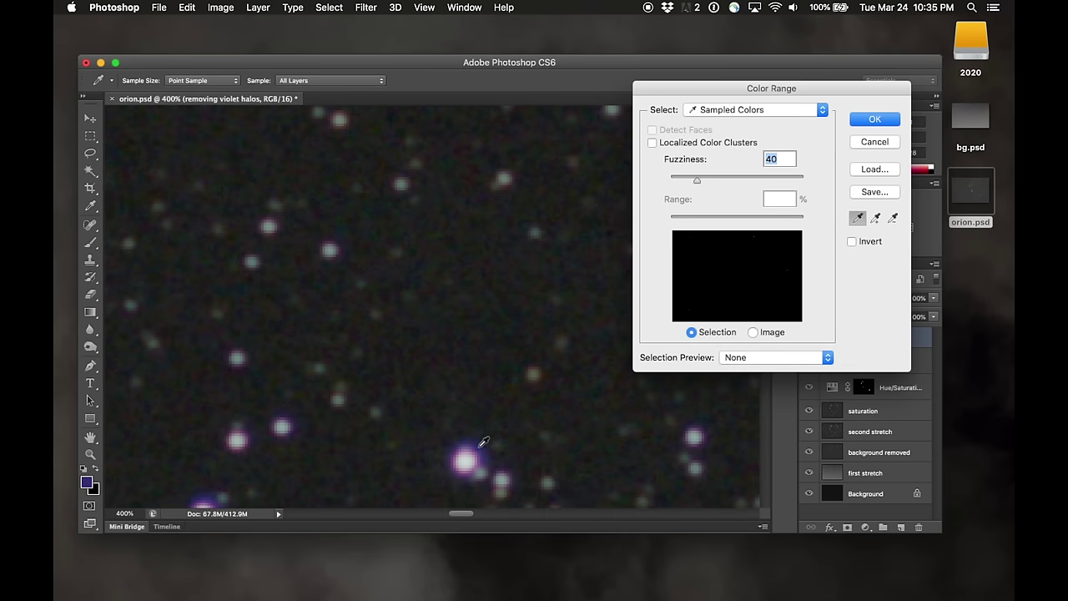
click(474, 442)
shift+click(479, 460)
scroll(551, 421, down, 3)
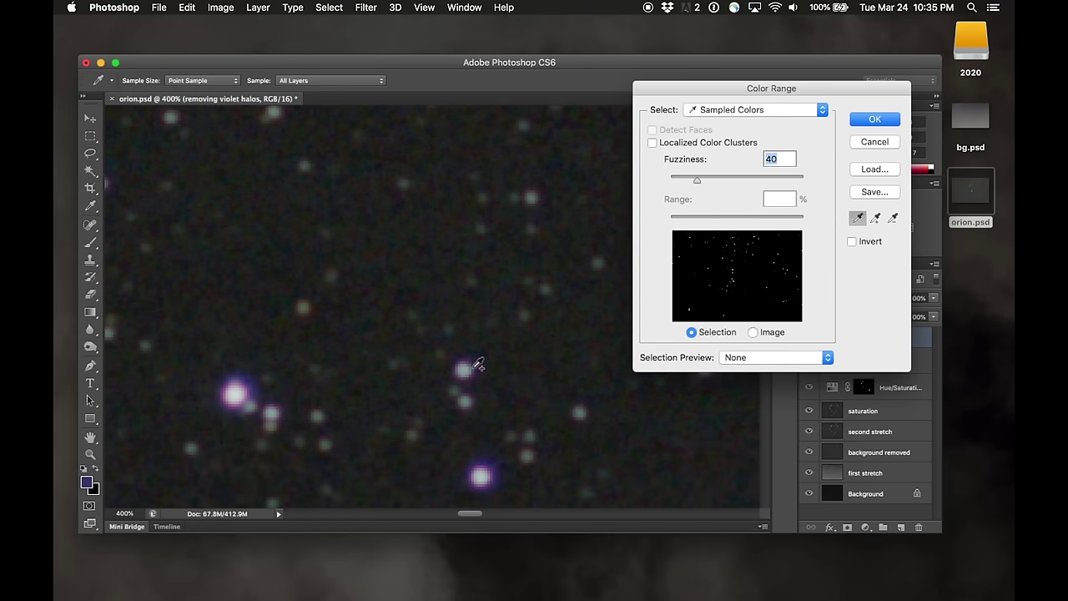
shift+click(476, 362)
Step: Add the violet and blue halo tones of several more bright stars across the image to the sampled color range
scroll(520, 442, up, 5)
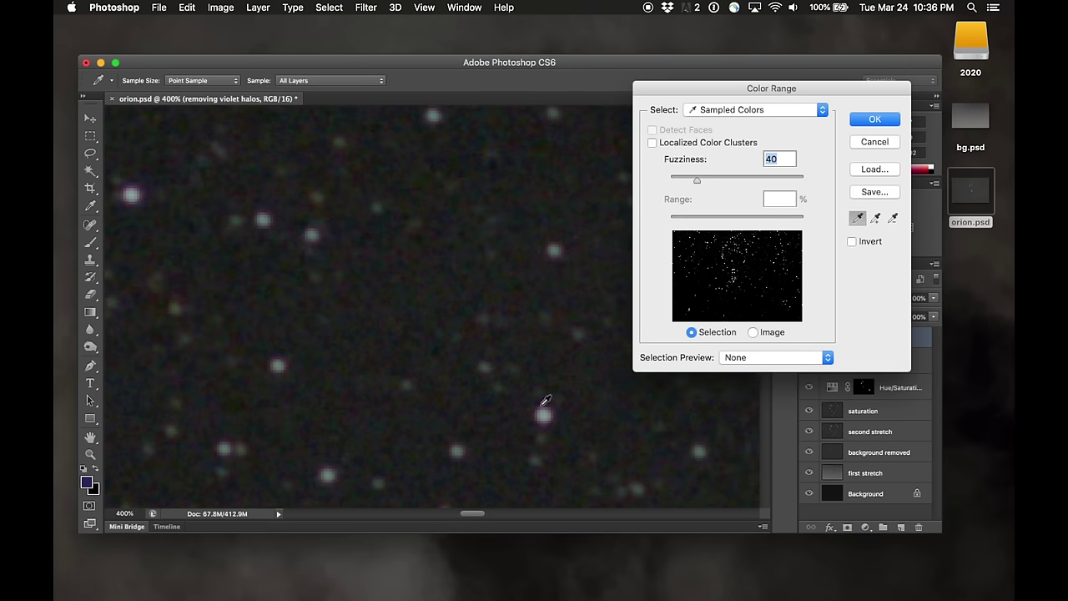
scroll(546, 409, up, 5)
scroll(545, 401, right, 2)
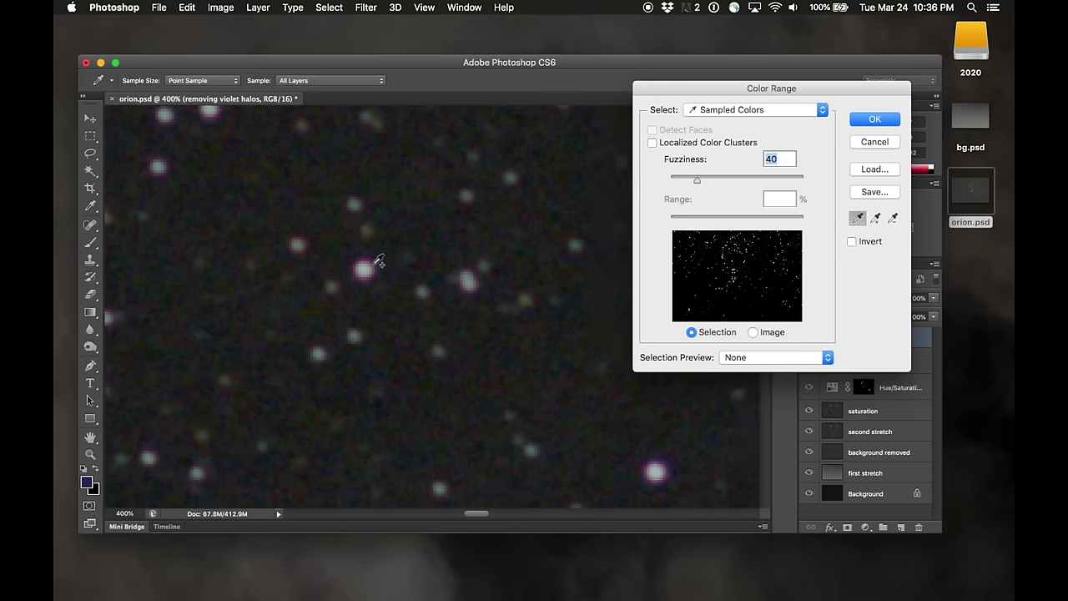
click(373, 265)
click(669, 460)
scroll(615, 413, up, 5)
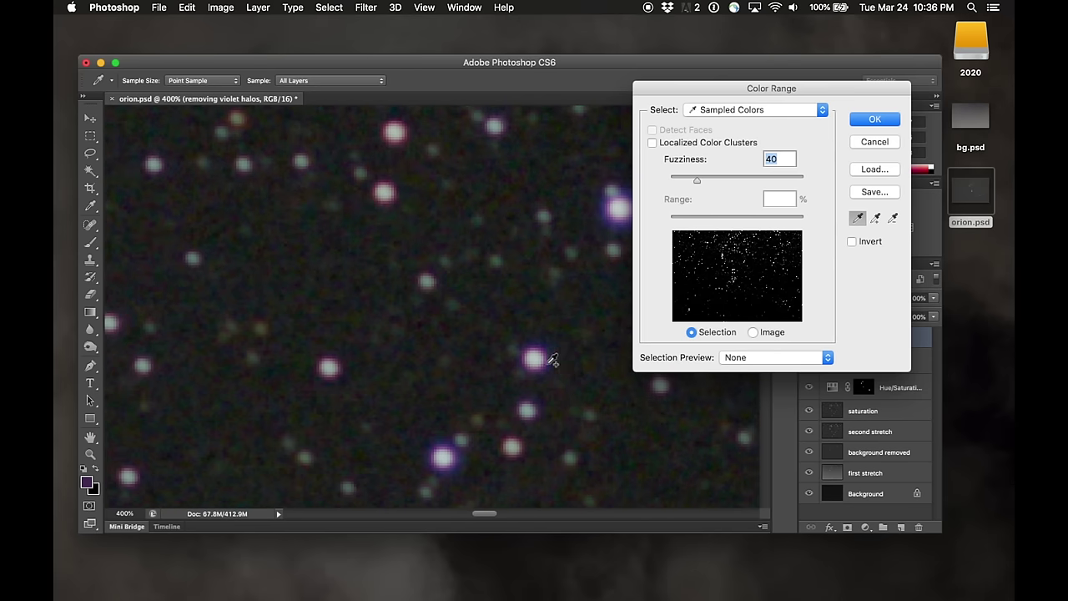
click(551, 362)
click(622, 217)
scroll(604, 245, right, 5)
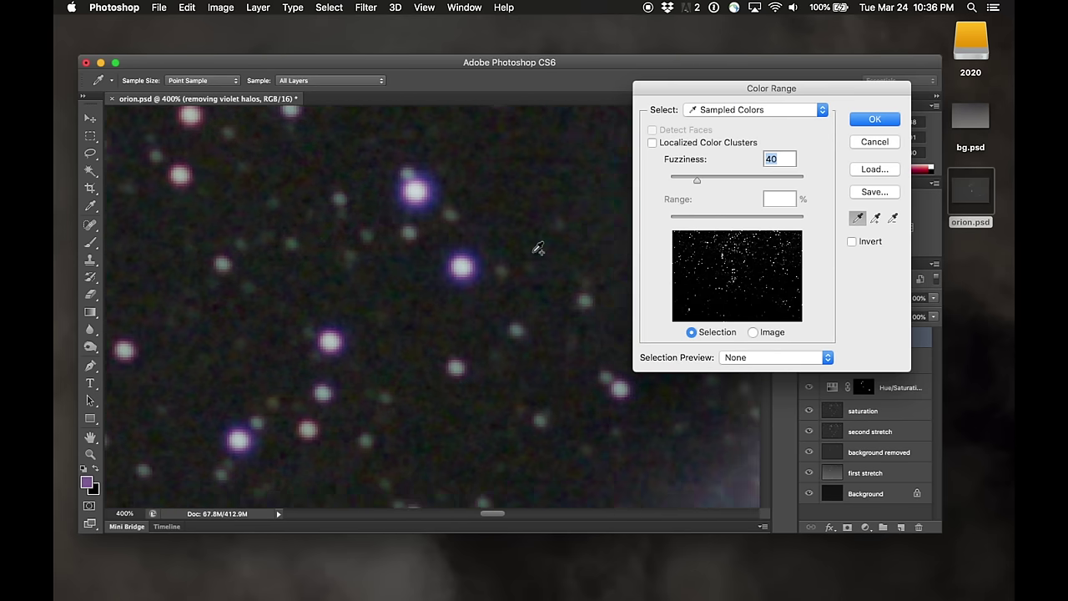
click(470, 261)
click(470, 261)
Step: Set the selection preview to Grayscale, lower the Fuzziness to 28, and check the selection over the wider image
click(739, 363)
click(747, 375)
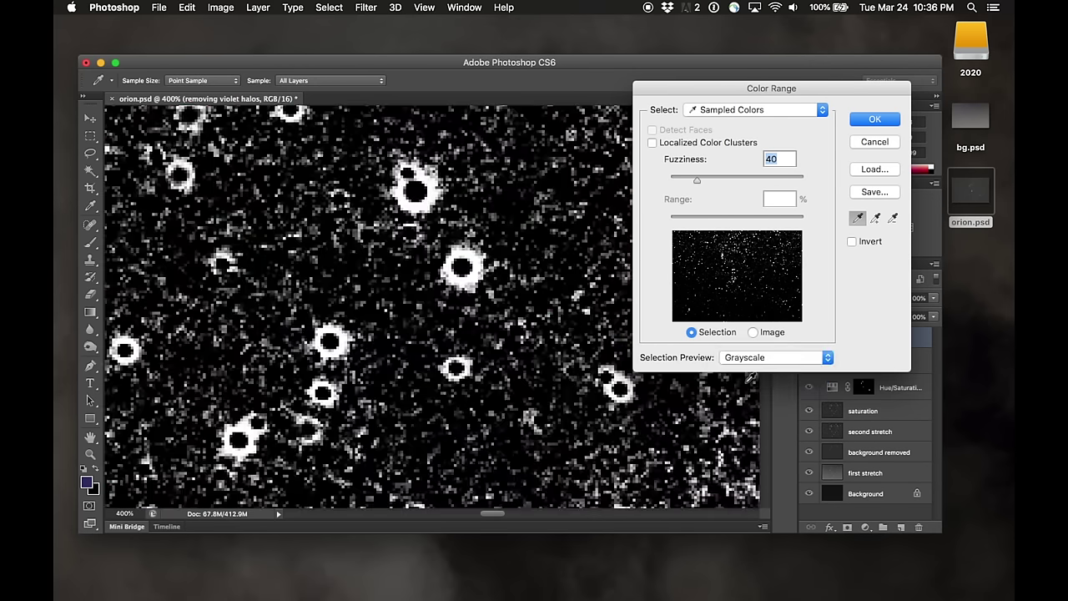
click(588, 402)
scroll(588, 402, up, 5)
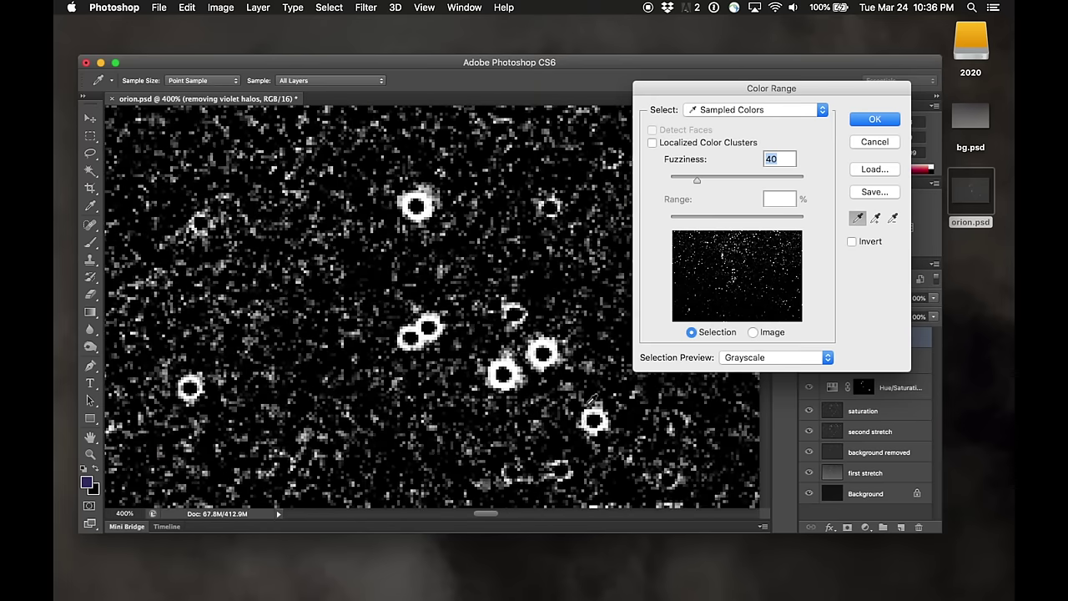
drag(696, 180, 688, 181)
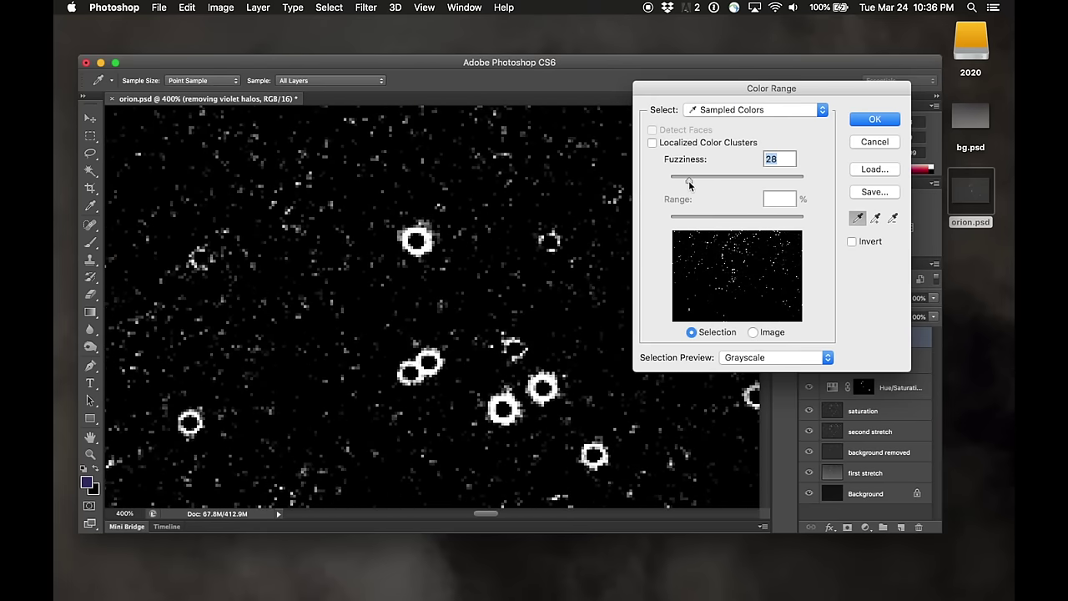
key(super+minus)
key(super+minus)
key(super+minus)
key(super+minus)
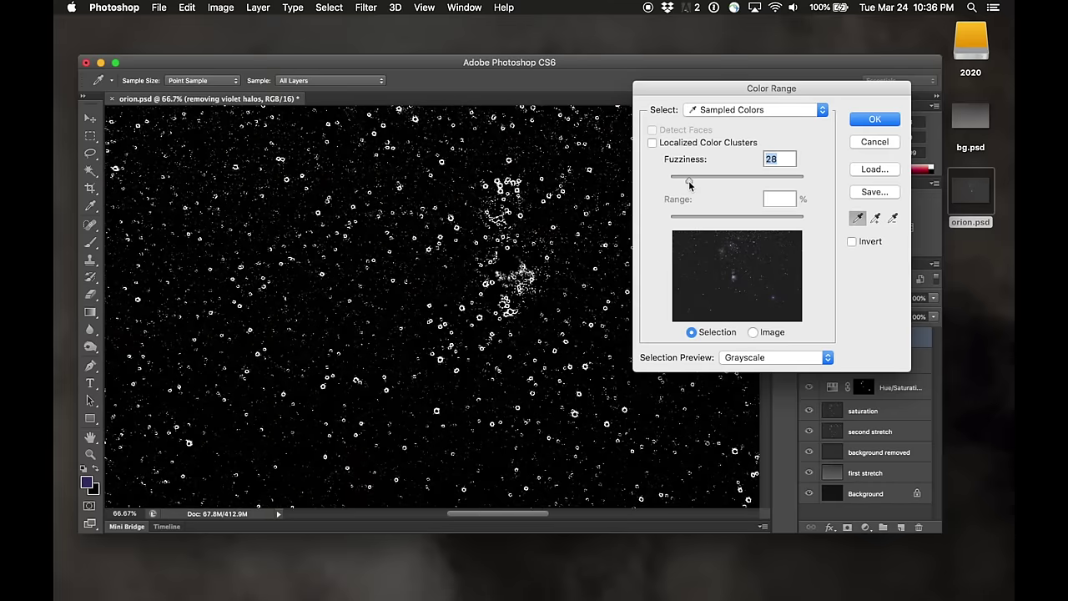
key(super+minus)
Step: Compare Fuzziness values of 59 and 35, reduce it to slightly above the minimum, and accept the Color Range selection
drag(687, 180, 710, 177)
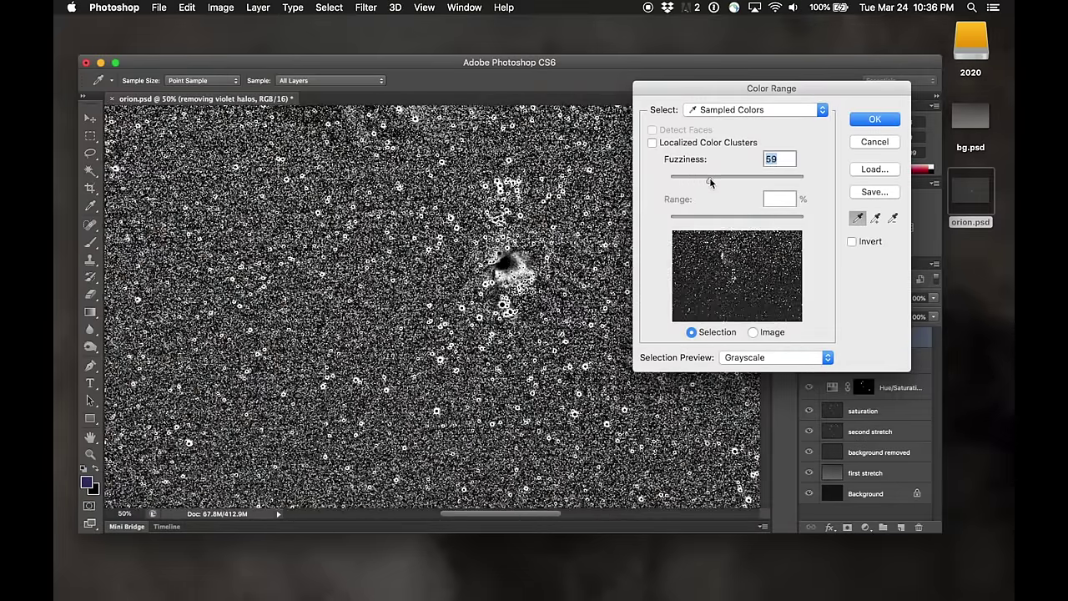
mouse_move(708, 179)
mouse_down()
mouse_move(672, 181)
mouse_move(712, 176)
mouse_move(694, 180)
mouse_up()
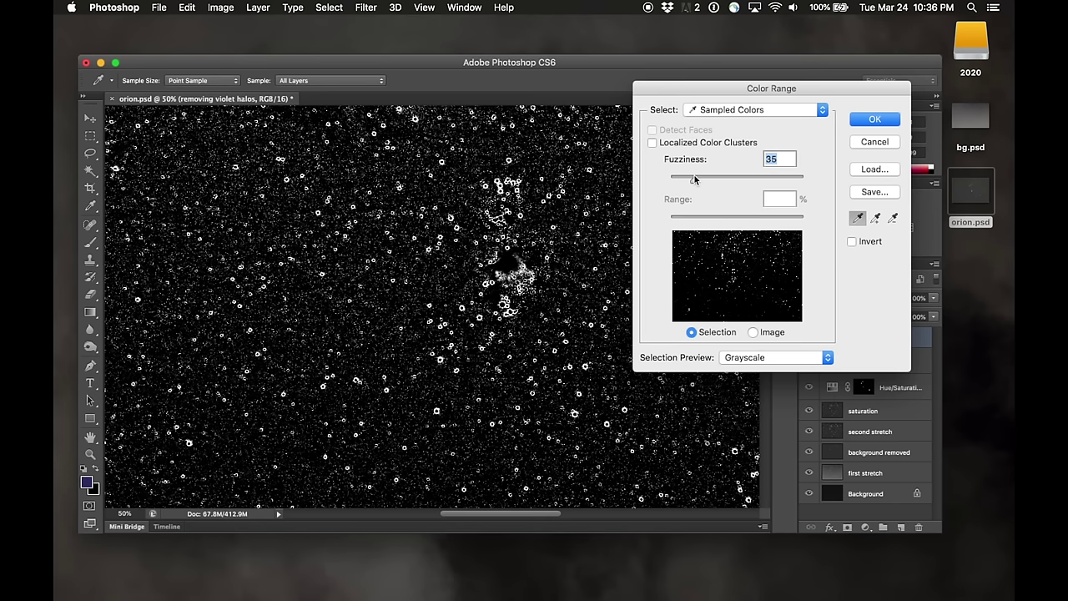
mouse_move(694, 178)
mouse_down()
mouse_move(669, 177)
mouse_move(713, 178)
mouse_move(674, 176)
mouse_up()
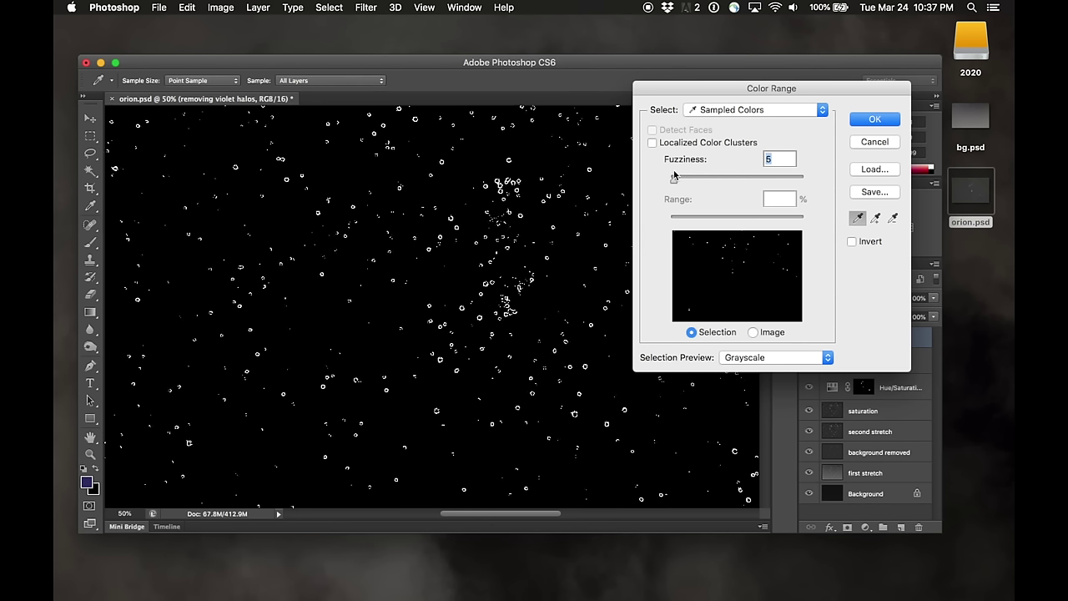
drag(675, 175, 679, 177)
click(874, 120)
key(v)
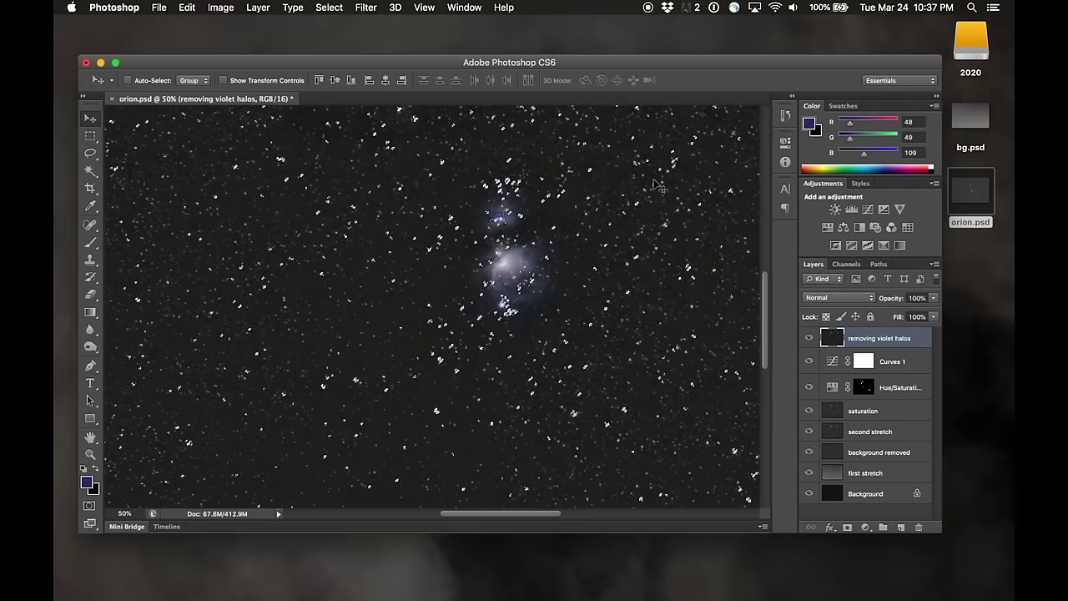
Step: Examine close up which star halos and parts of the Orion nebula are included in the selection
scroll(659, 187, right, 5)
scroll(659, 187, up, 2)
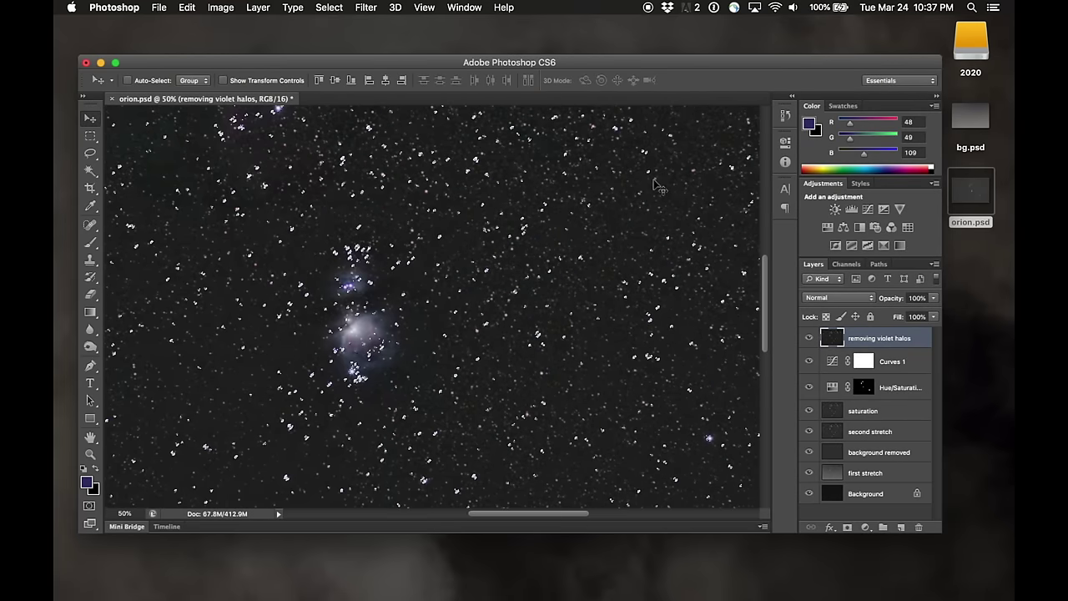
key(super+plus)
key(super+plus)
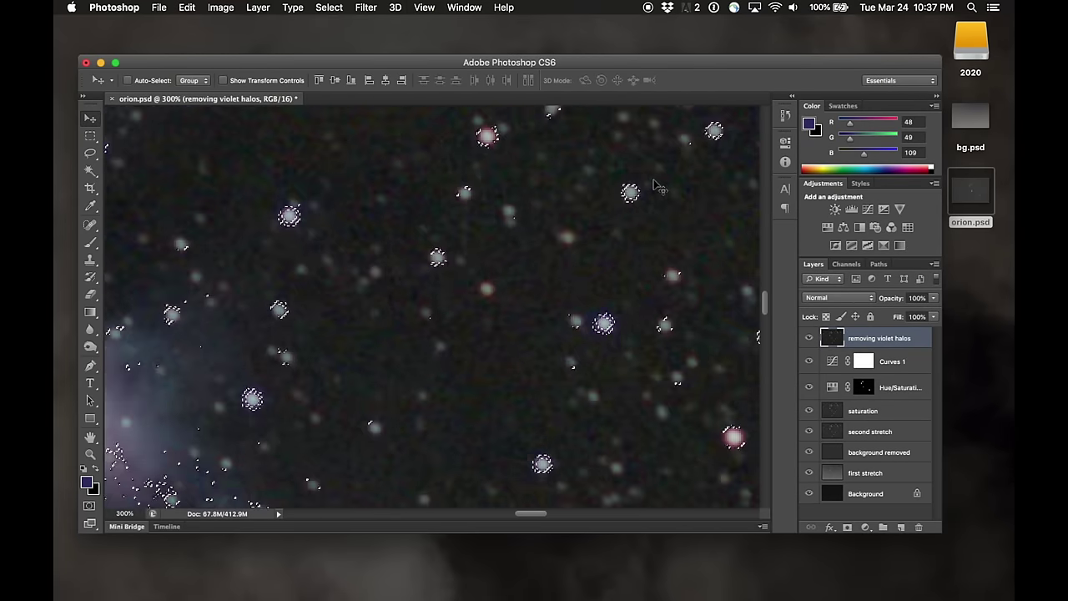
key(super+plus)
scroll(655, 199, down, 5)
scroll(655, 199, left, 2)
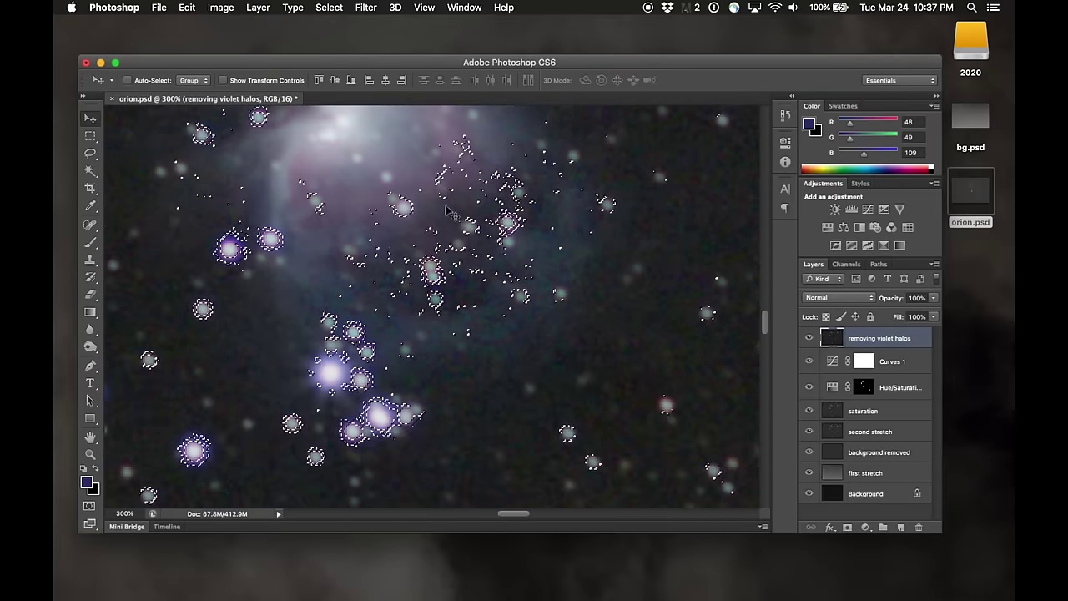
scroll(373, 242, up, 3)
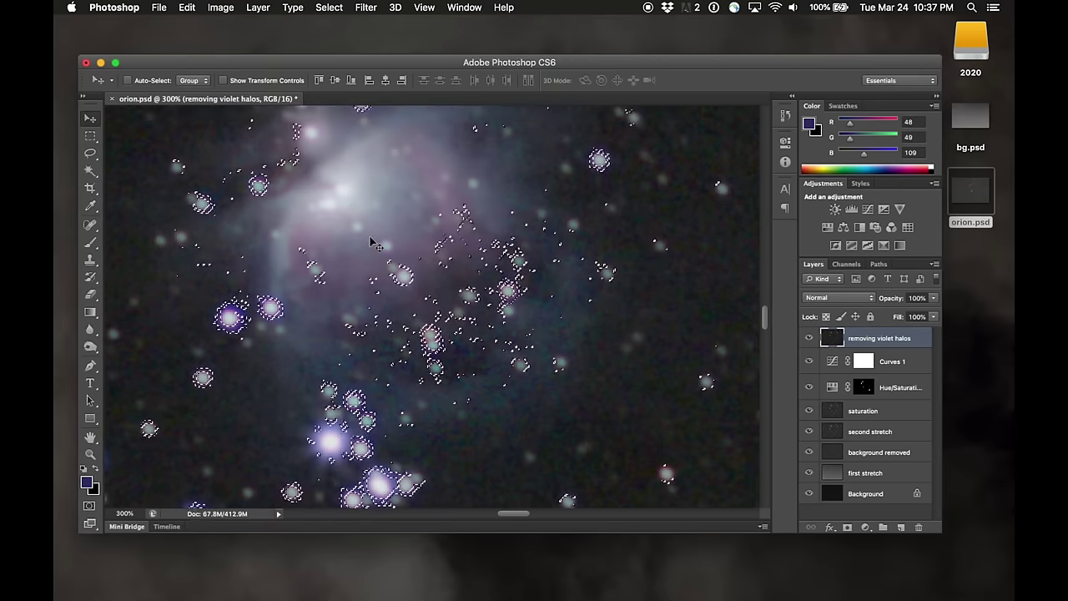
Step: Show the selection as a Quick Mask and set up the Brush at size 60 with 100% opacity
key(q)
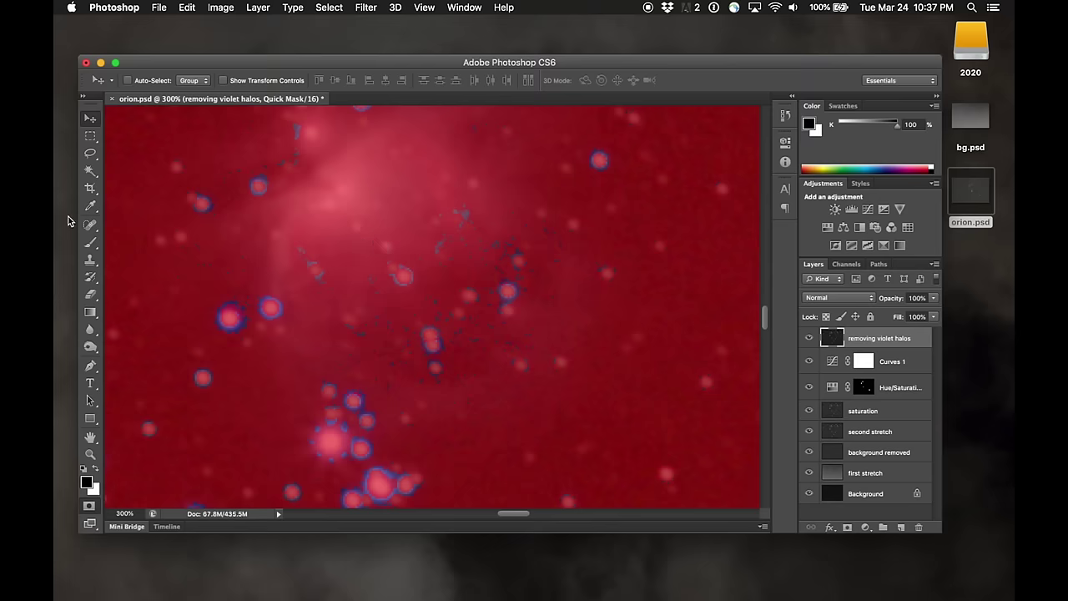
click(90, 242)
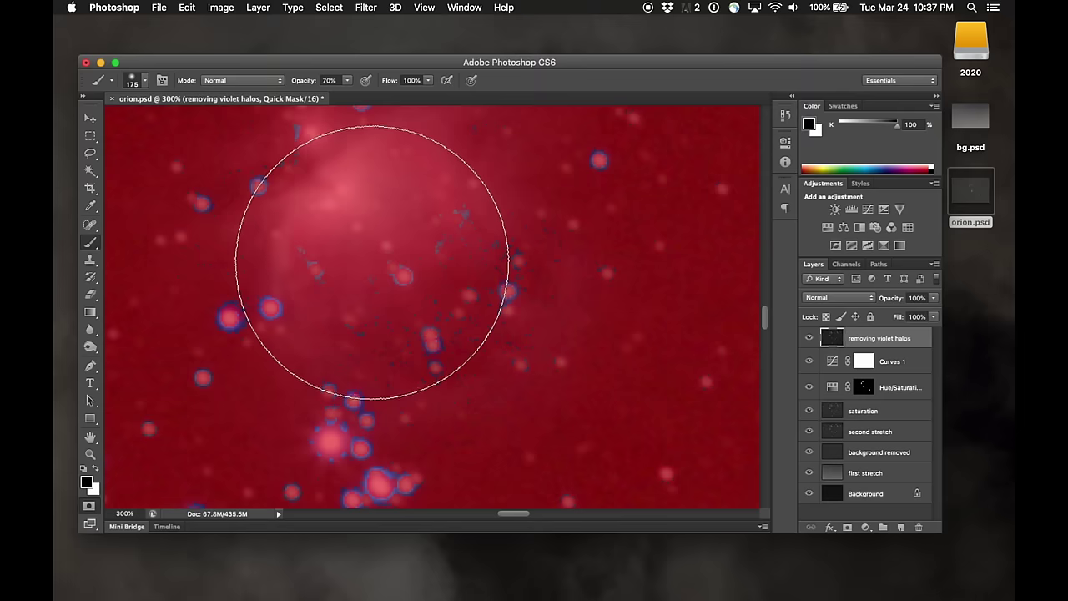
key(bracketleft)
key(bracketleft)
key(bracketleft)
key(bracketleft)
key(bracketleft)
key(bracketleft)
key(bracketleft)
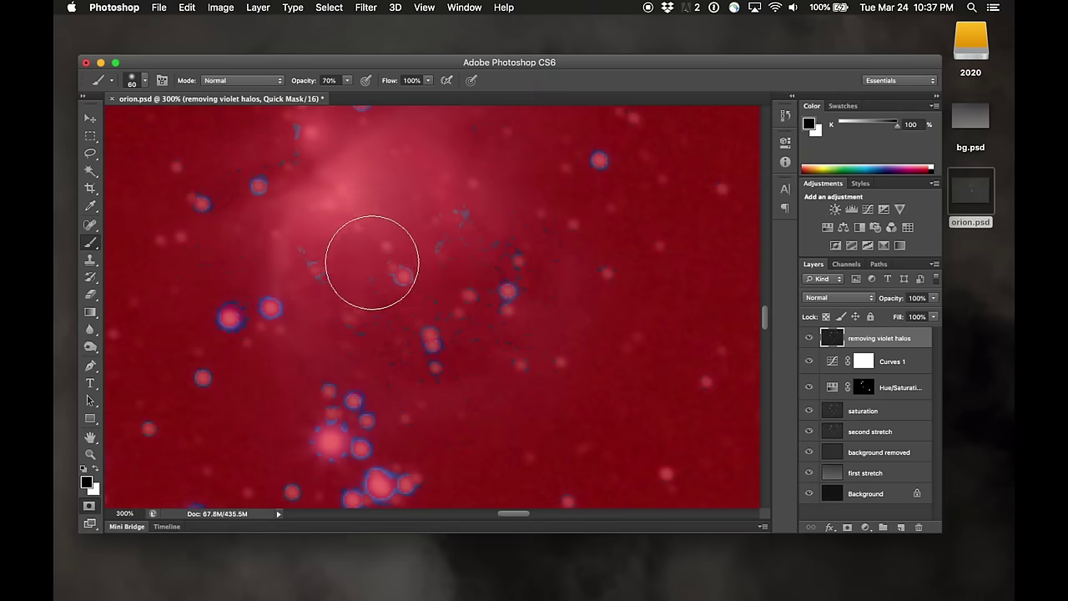
click(348, 81)
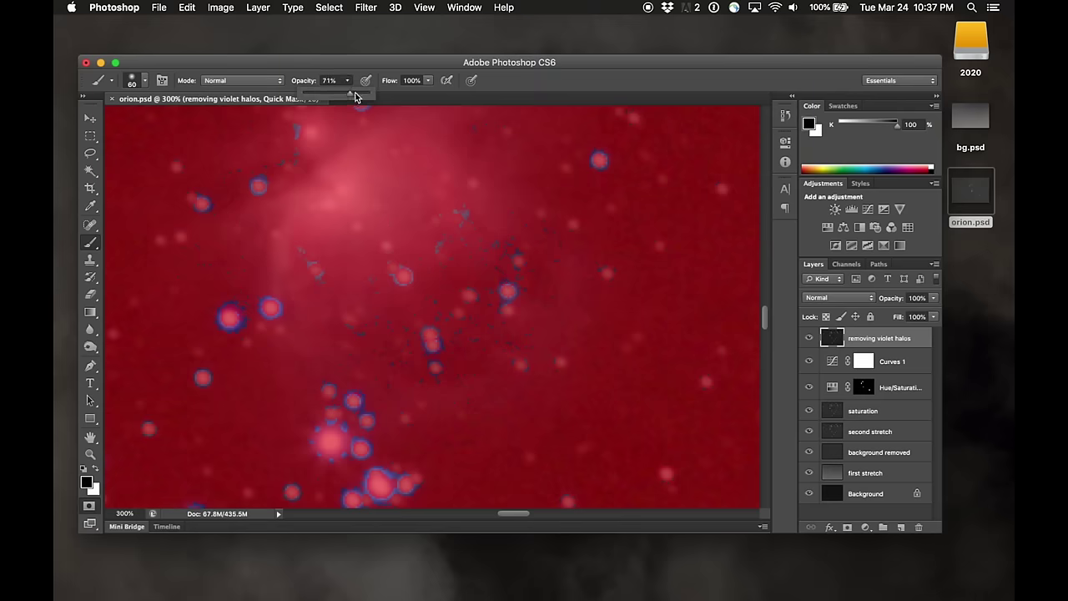
drag(355, 96, 389, 97)
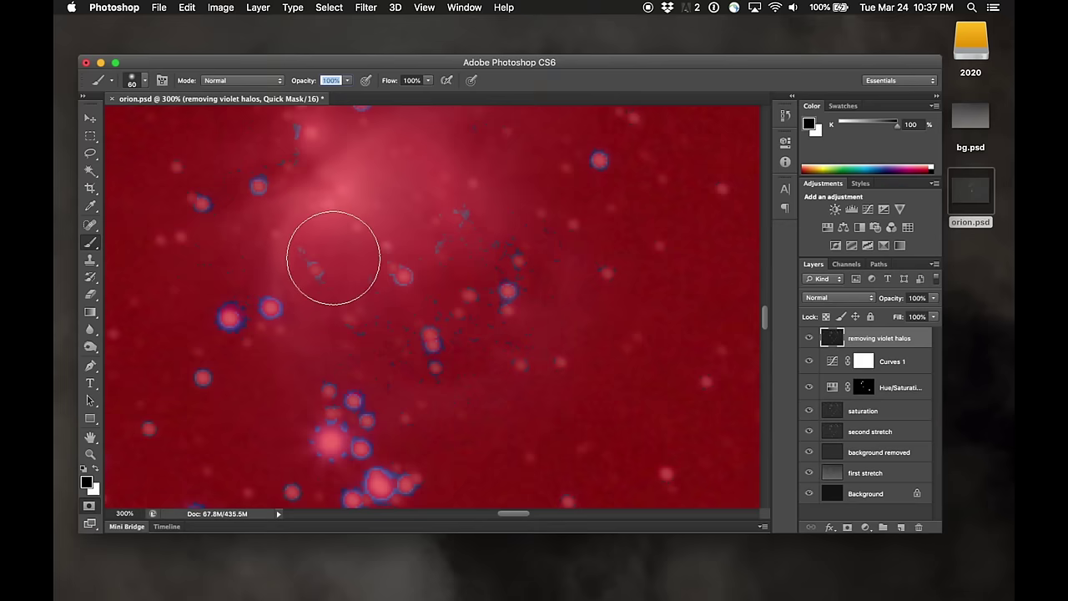
Step: Paint black over the stray selected specks inside the nebula and along its outer edge, reducing the brush size to 25
drag(333, 257, 317, 262)
mouse_move(461, 208)
mouse_down()
mouse_move(456, 220)
mouse_move(470, 186)
mouse_move(472, 236)
mouse_move(486, 260)
mouse_move(493, 253)
mouse_up()
key(bracketleft)
key(bracketleft)
mouse_move(562, 224)
mouse_down()
mouse_move(563, 264)
mouse_move(576, 258)
mouse_move(536, 288)
mouse_move(546, 320)
mouse_move(479, 336)
mouse_move(489, 329)
mouse_up()
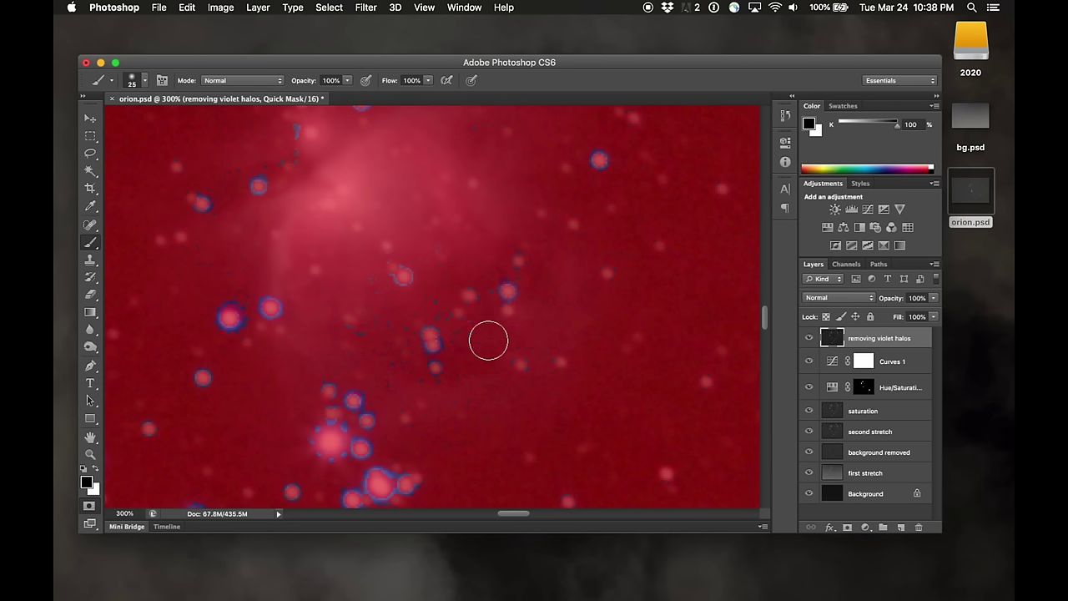
Step: Reduce the brush size to 9, paint black over remaining stray specks above the nebula, and check the mask on the surrounding stars
key(bracketleft)
key(bracketleft)
key(bracketleft)
click(297, 129)
scroll(221, 171, up, 5)
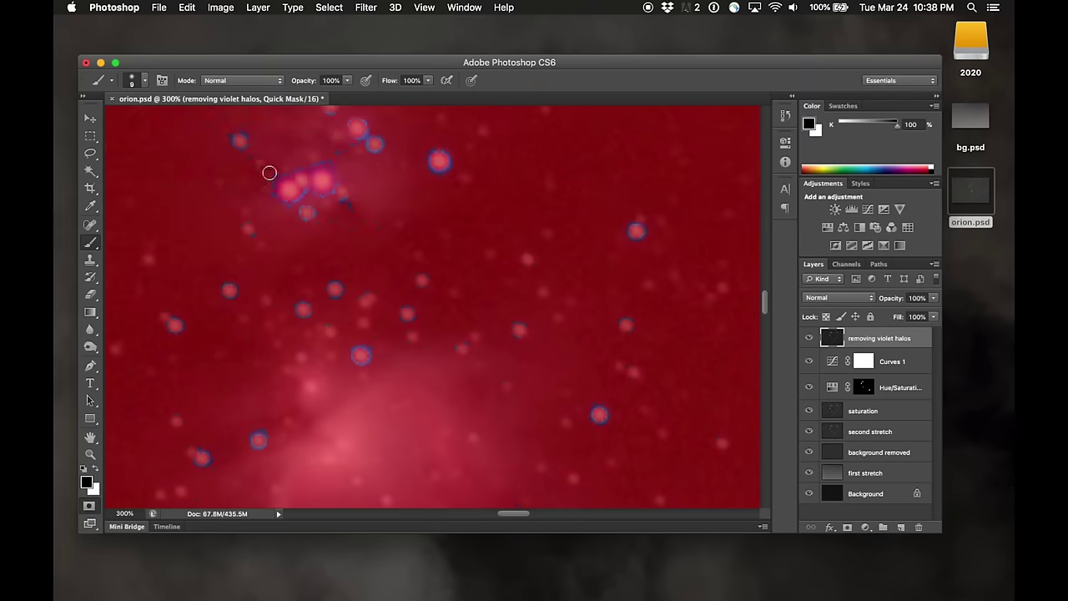
click(269, 173)
scroll(398, 208, up, 5)
scroll(398, 208, up, 6)
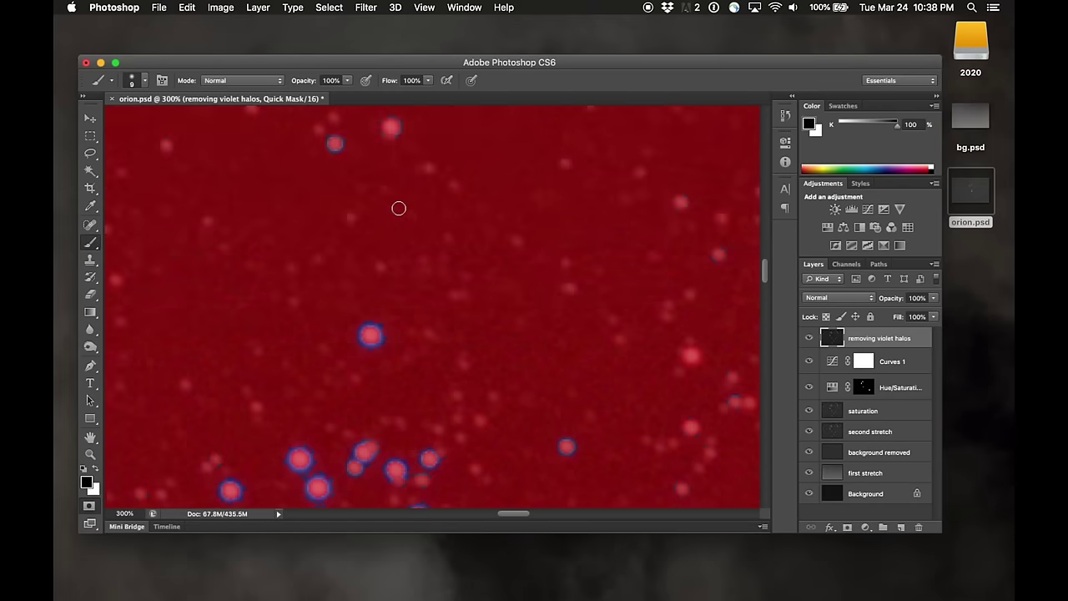
scroll(398, 208, up, 5)
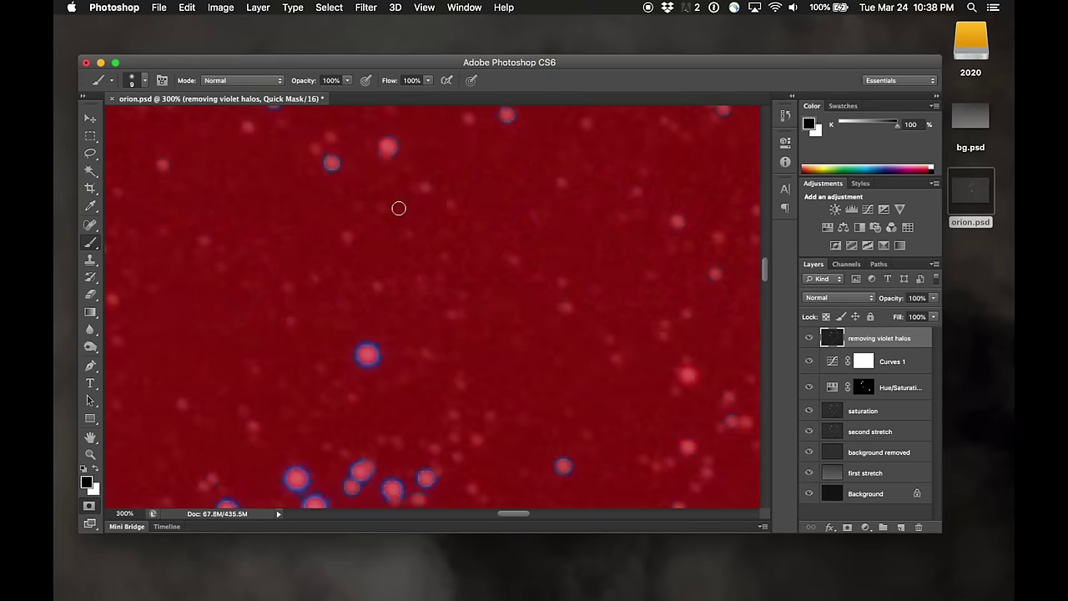
scroll(398, 215, down, 2)
key(super+0)
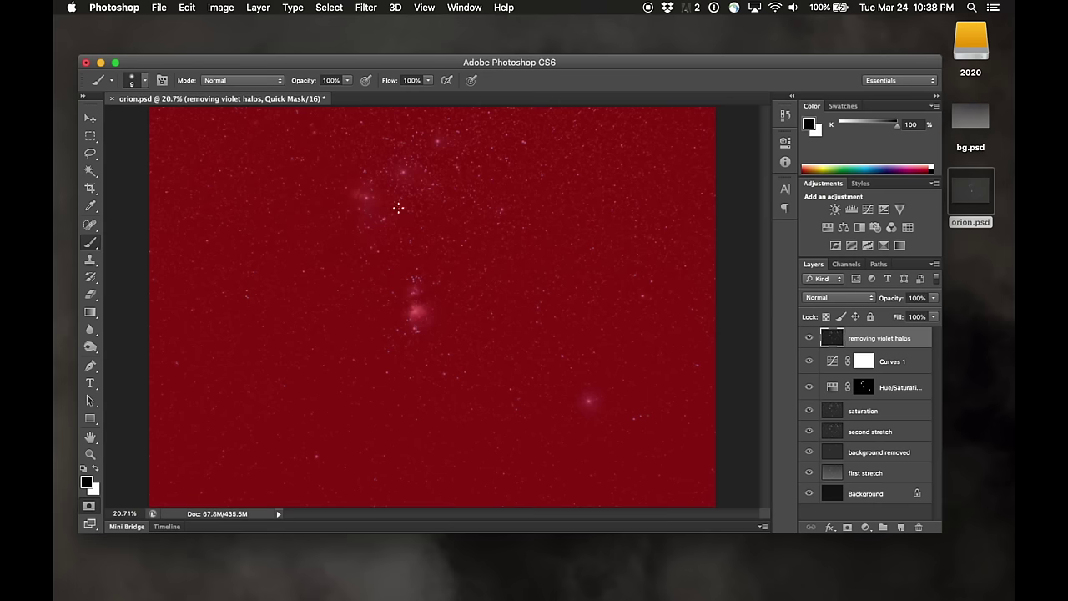
Step: Turn the cleaned Quick Mask into the mask of a new Hue/Saturation adjustment layer and preview that mask on its own
key(q)
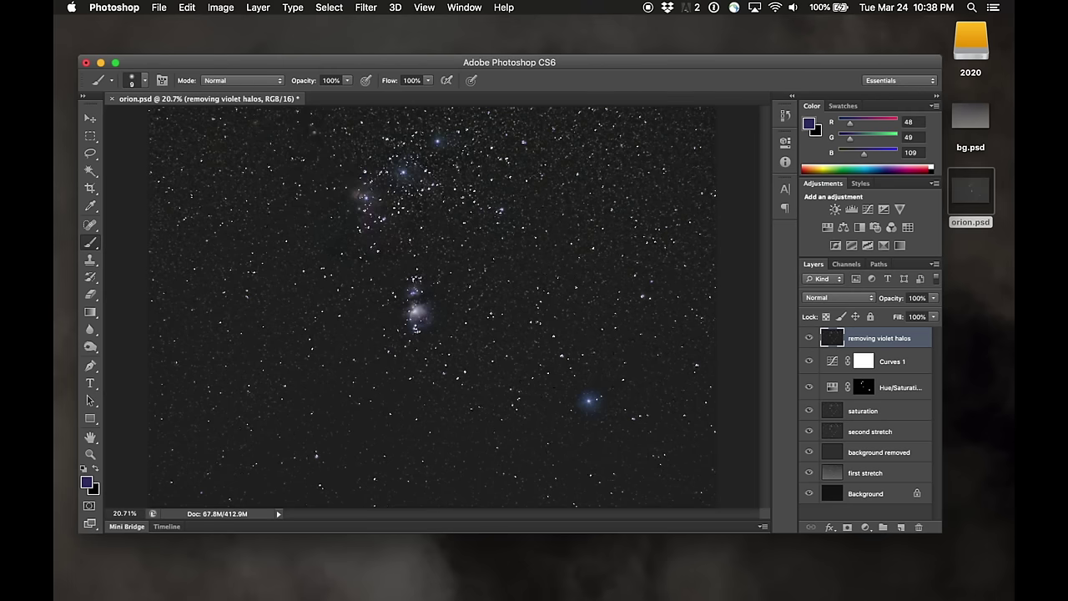
click(828, 229)
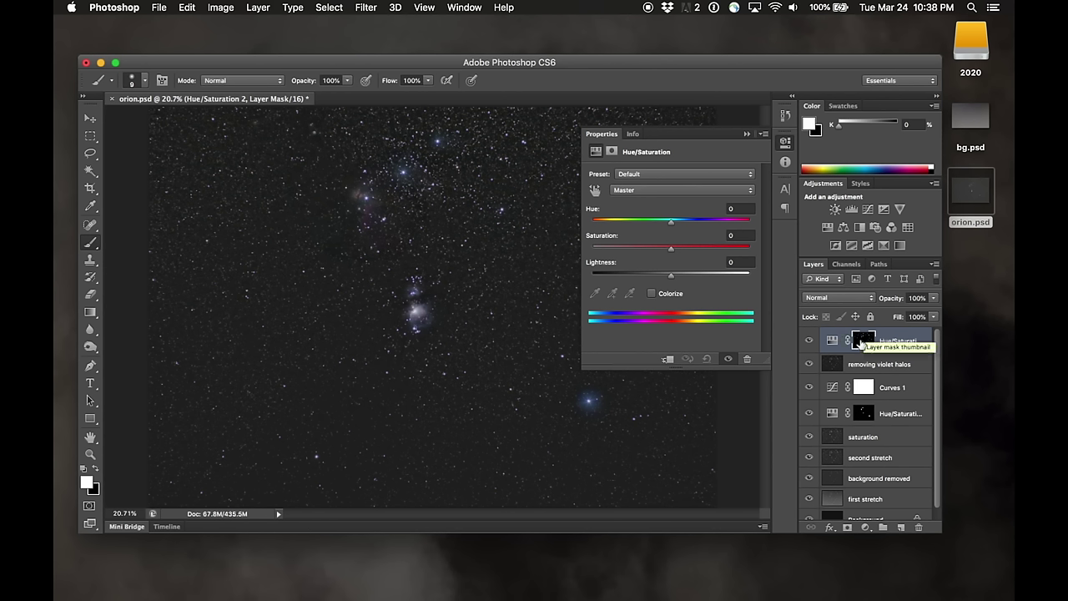
alt+click(860, 342)
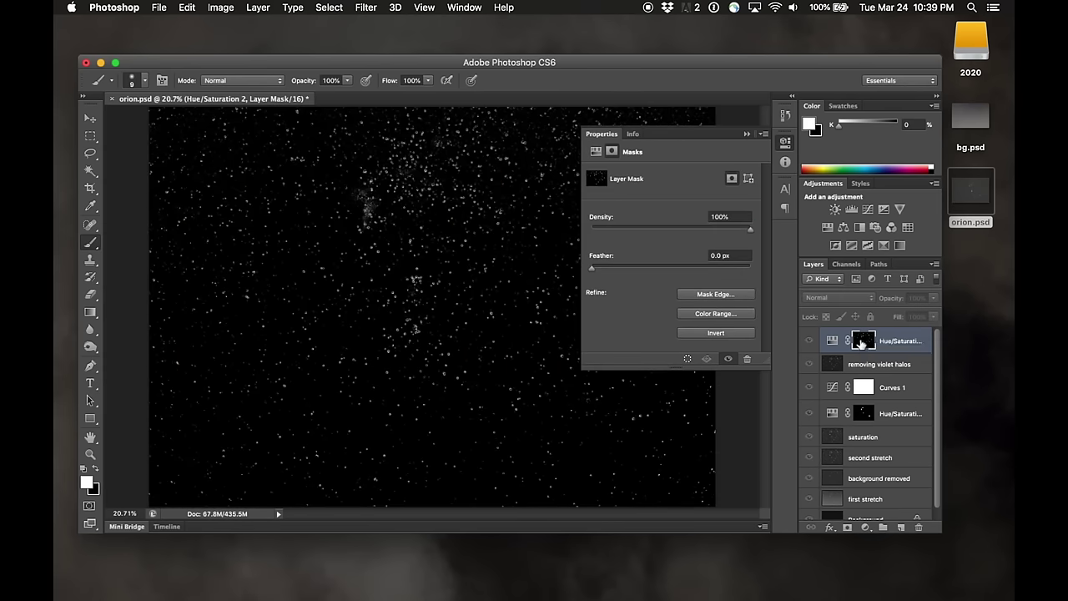
alt+click(861, 342)
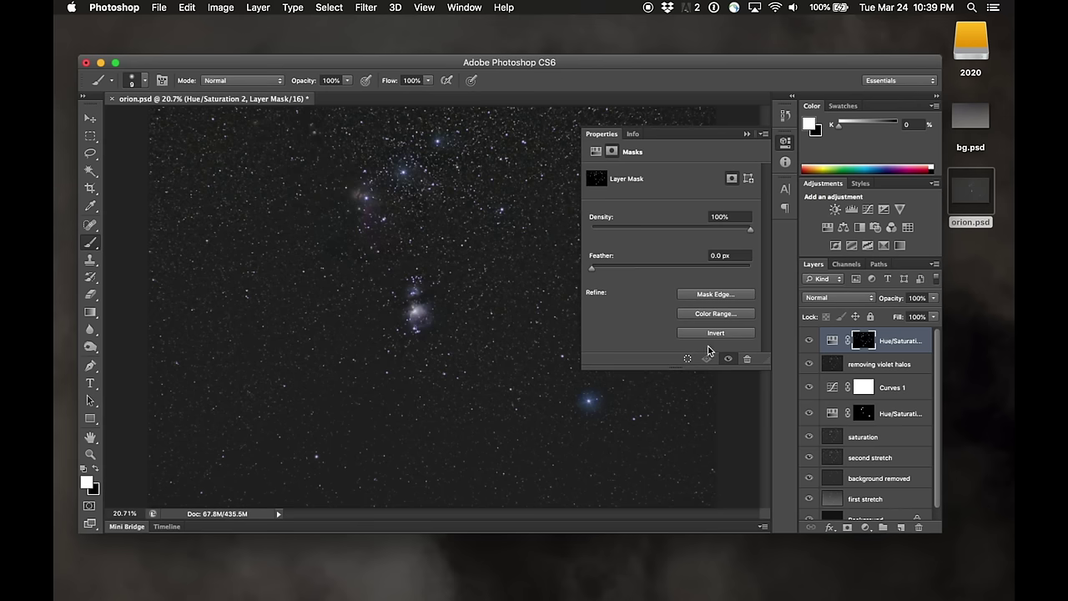
click(784, 143)
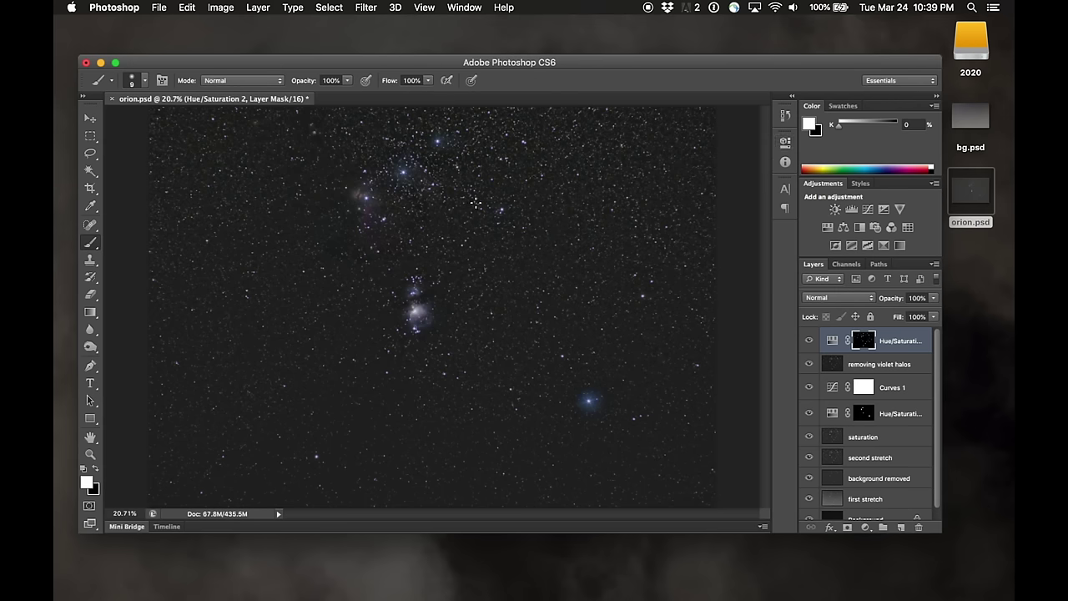
Step: Open the settings of the new Hue/Saturation adjustment with the violet-haloed stars near the nebula in close view
key(super+plus)
key(super+plus)
key(super+plus)
key(super+plus)
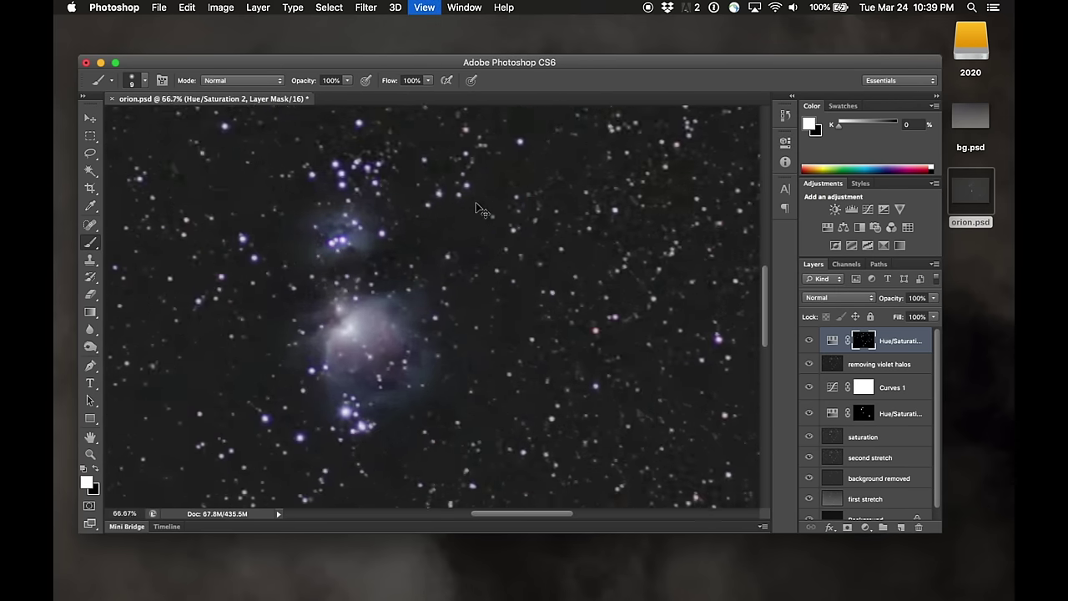
key(super+plus)
key(super+plus)
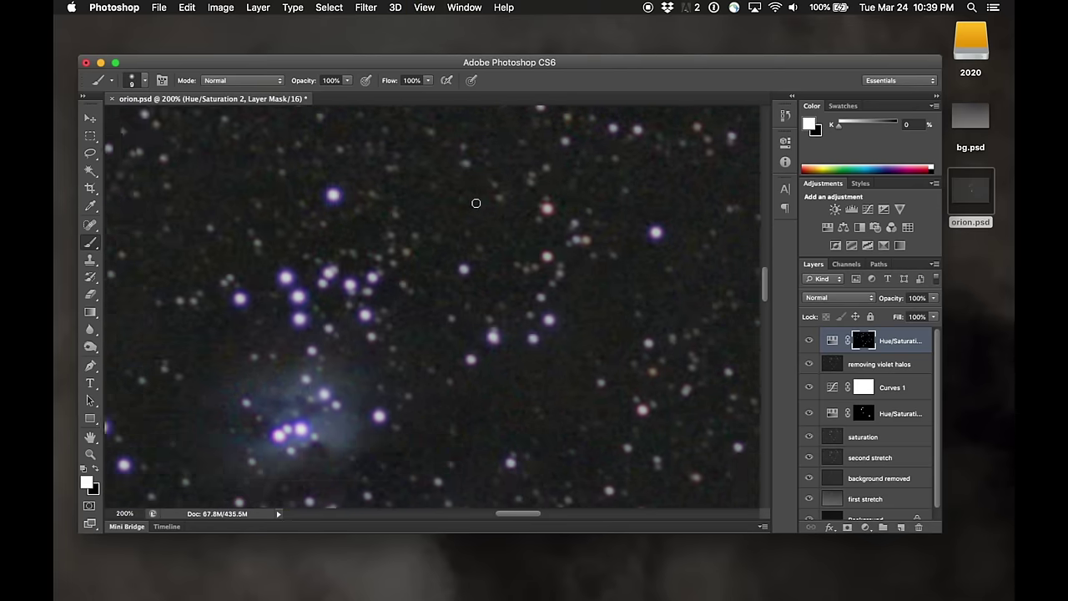
key(super+plus)
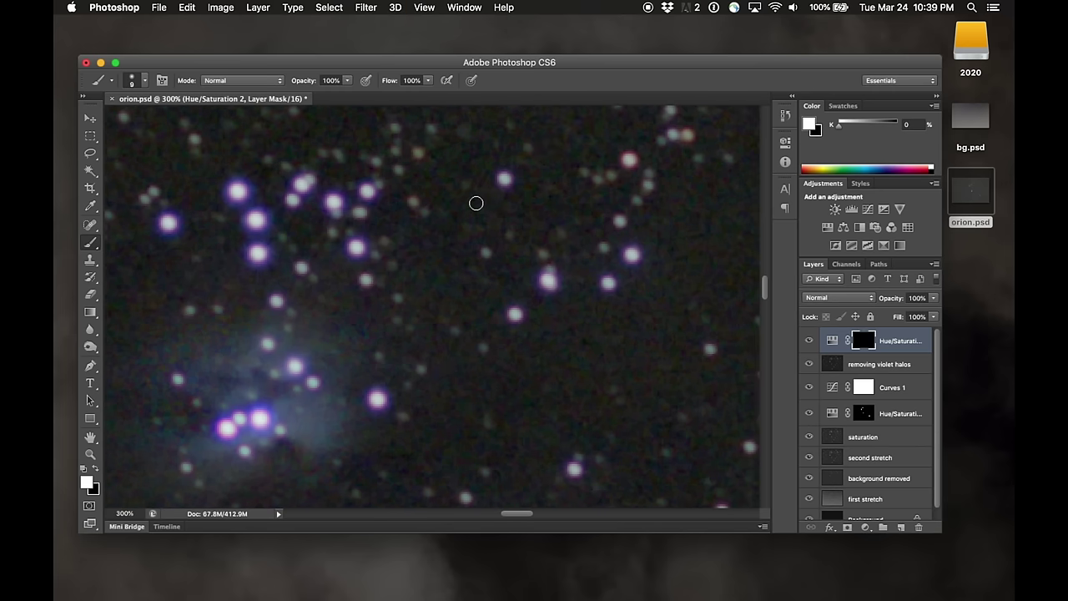
click(832, 342)
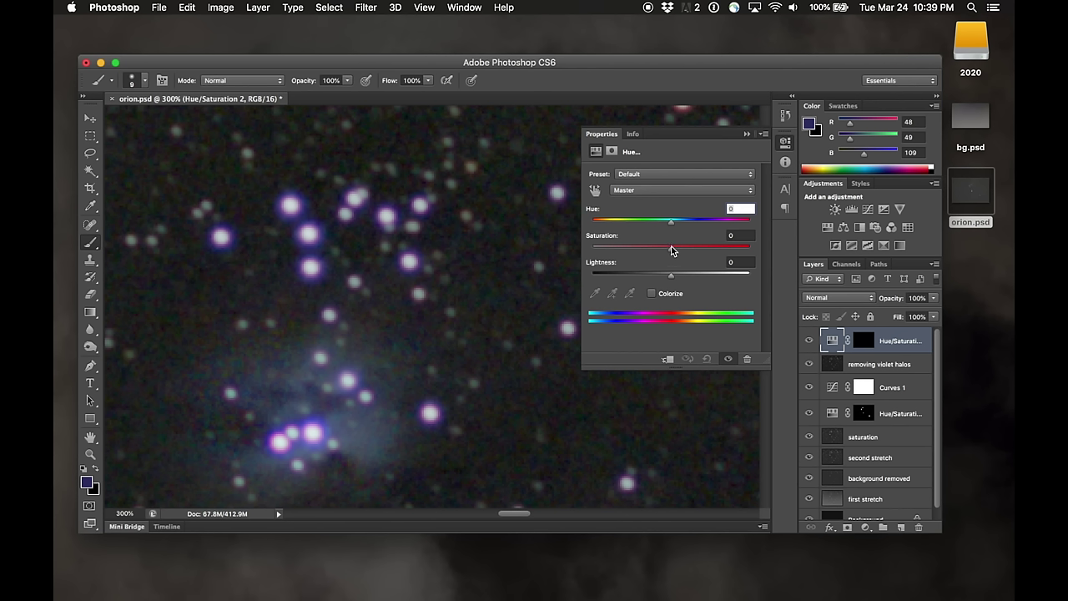
mouse_move(672, 222)
mouse_down()
mouse_move(710, 222)
mouse_move(609, 224)
mouse_move(687, 230)
mouse_up()
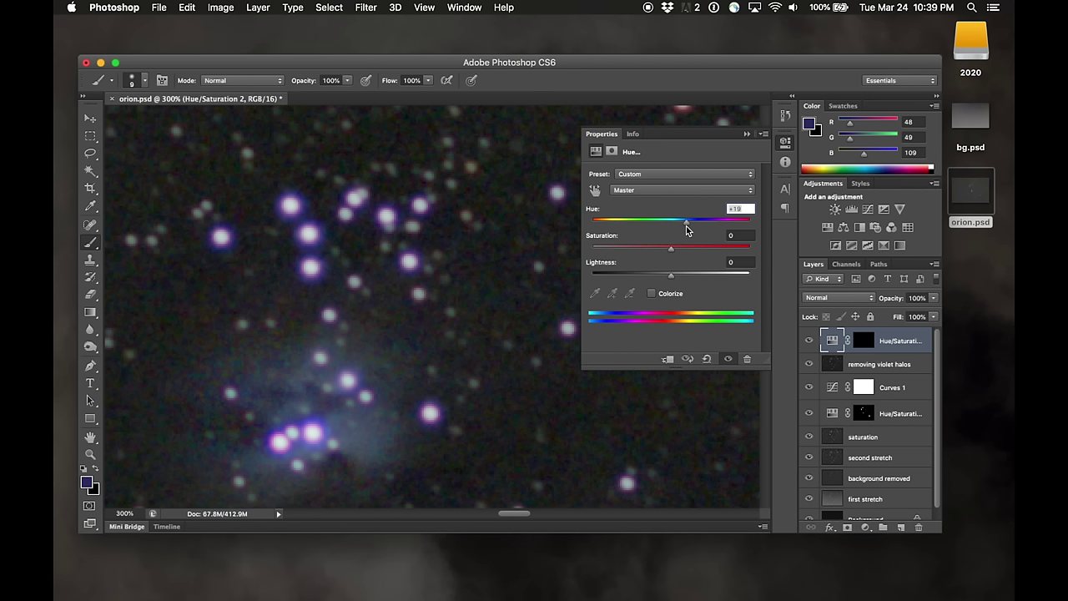
key(super+alt+z)
key(super+alt+z)
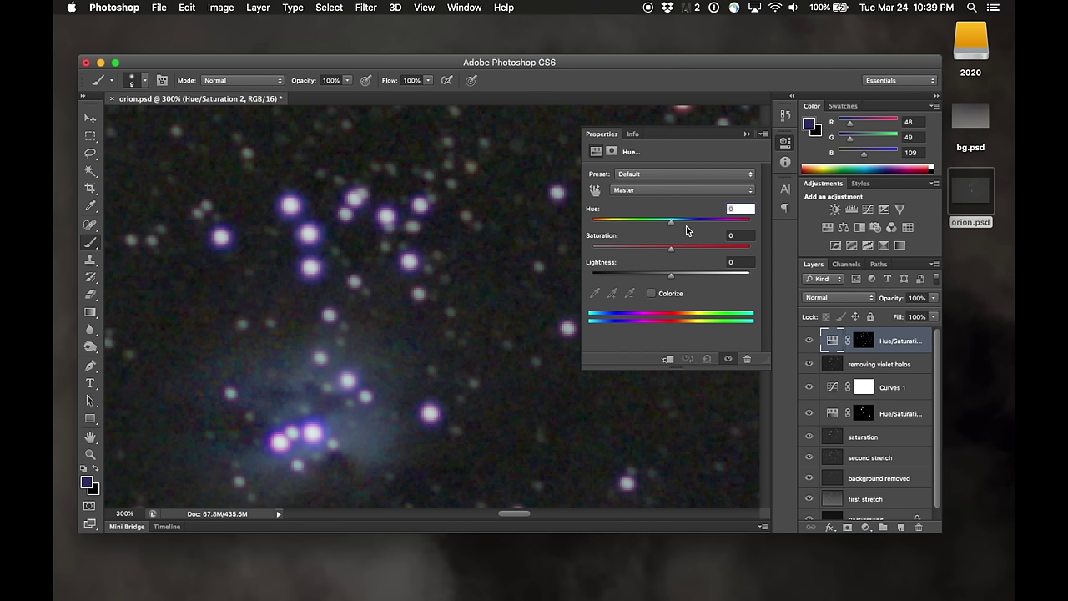
Step: Set the masked adjustment to Hue -9, Saturation -65 and Lightness -34 to mute the violet halos
drag(673, 224, 620, 251)
drag(671, 276, 644, 281)
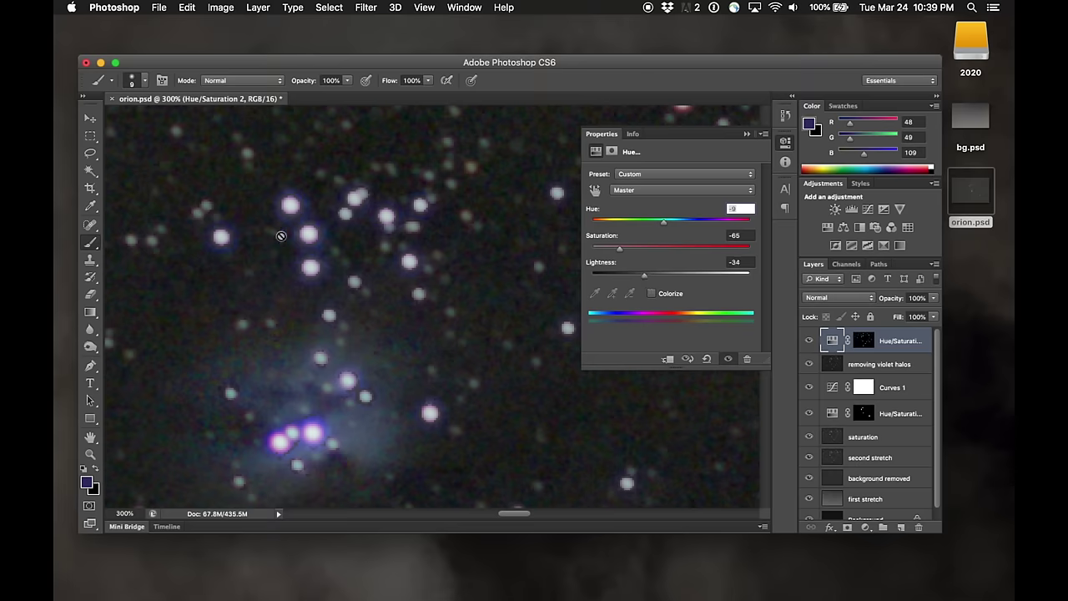
Step: Compare the star halos beside the nebula close up with the new Hue/Saturation layer hidden and shown
scroll(340, 279, left, 10)
scroll(340, 280, up, 5)
scroll(341, 280, left, 5)
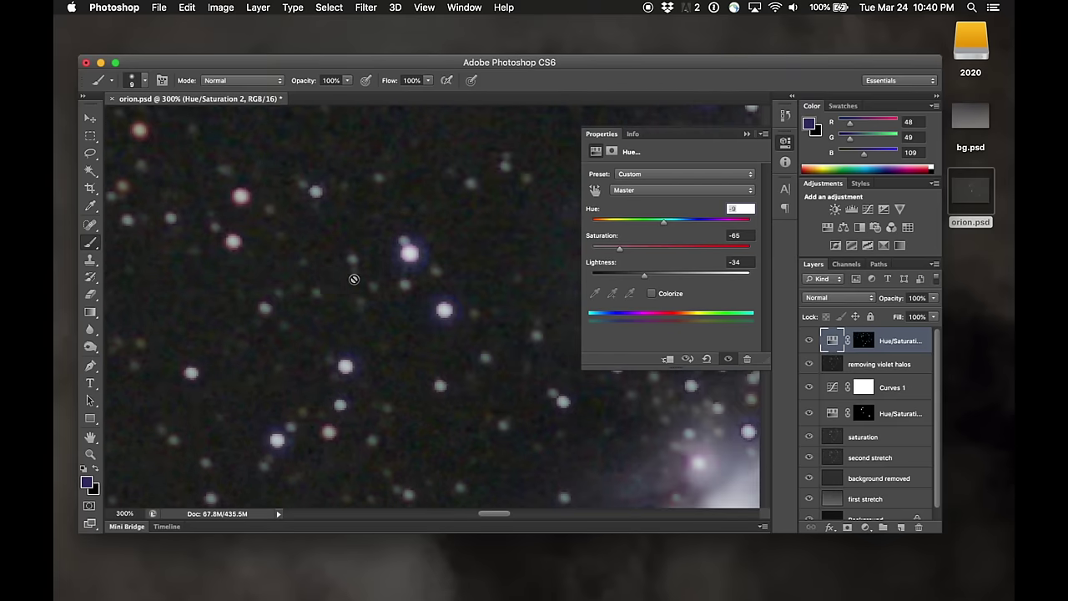
click(807, 342)
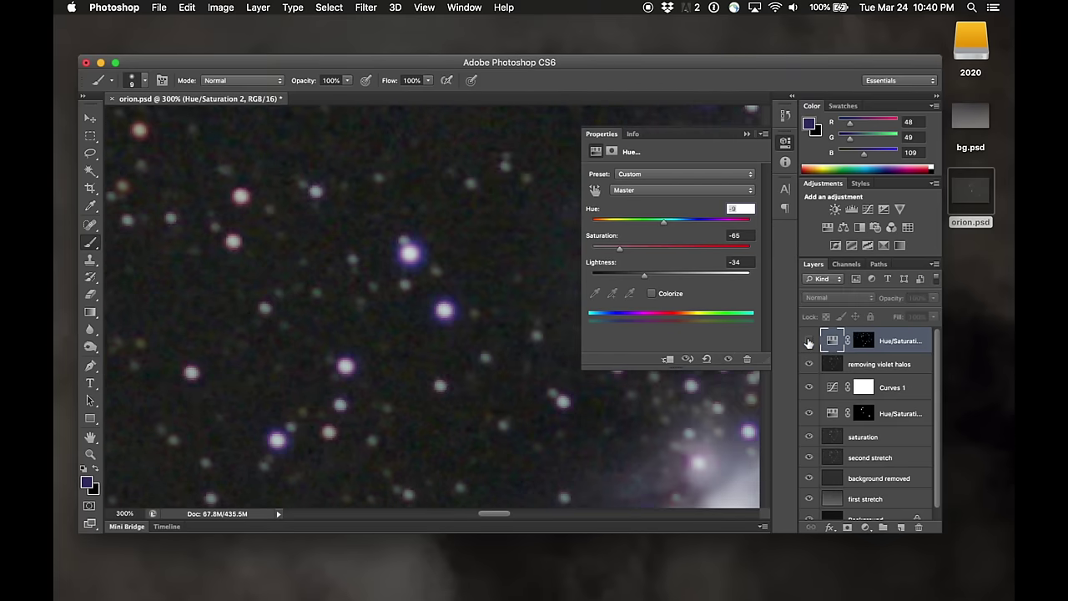
click(808, 342)
click(808, 342)
click(807, 342)
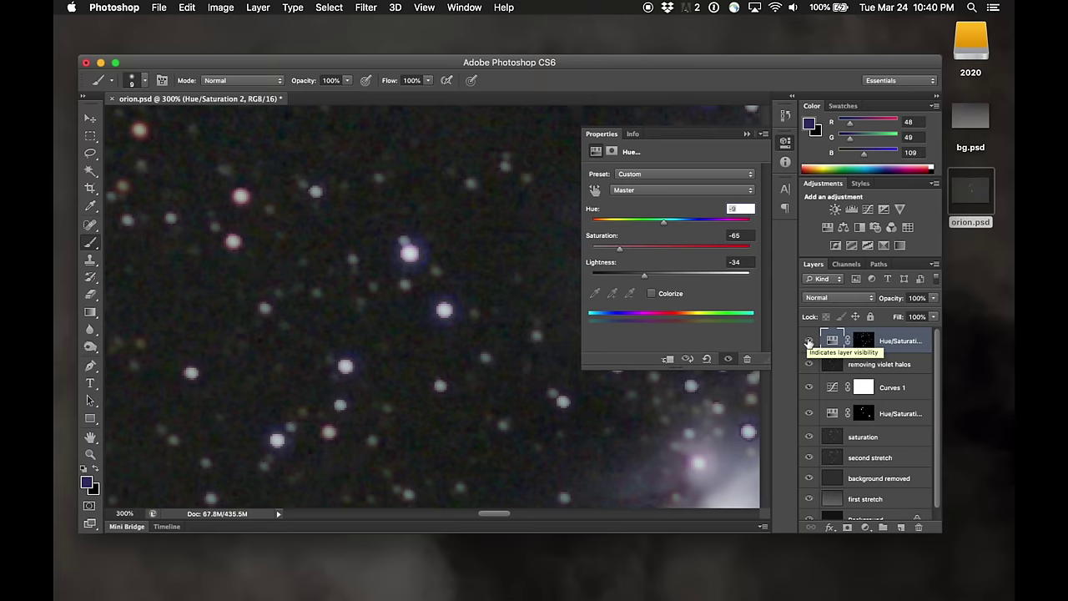
click(808, 342)
click(808, 342)
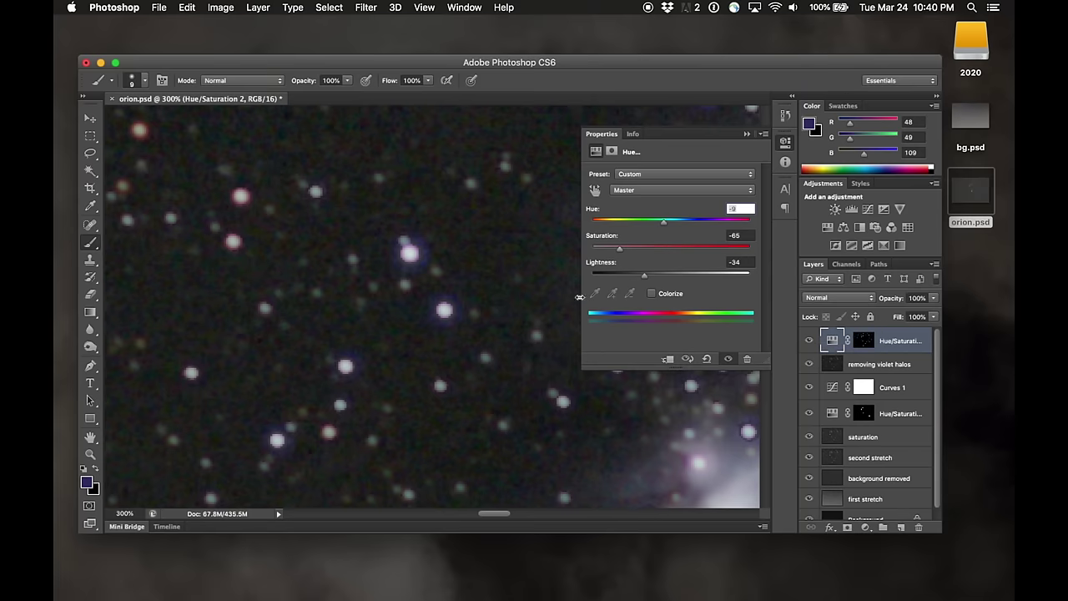
Step: Compare the wider star field from Orion's belt to the nebula with and without the halo correction
key(super+minus)
key(super+minus)
key(super+minus)
key(super+minus)
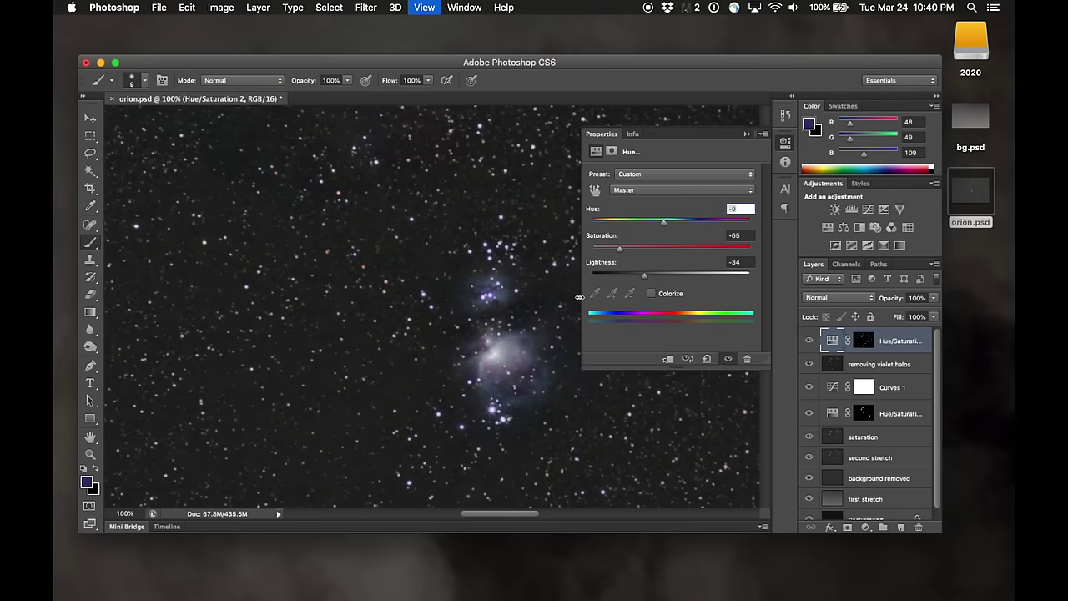
key(super+minus)
key(super+minus)
key(super+minus)
key(super+minus)
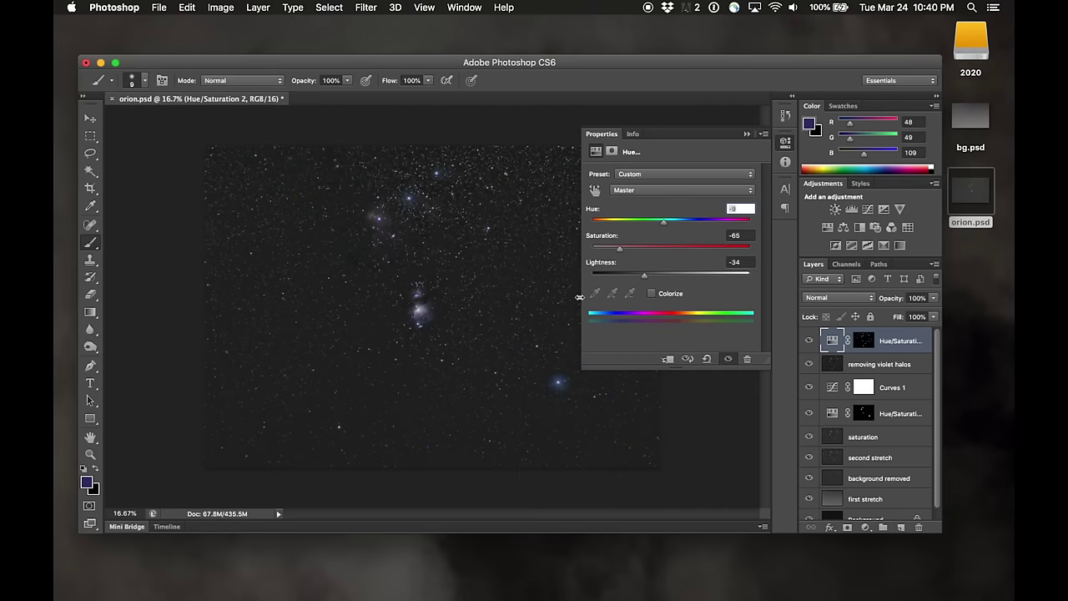
key(super+plus)
key(super+plus)
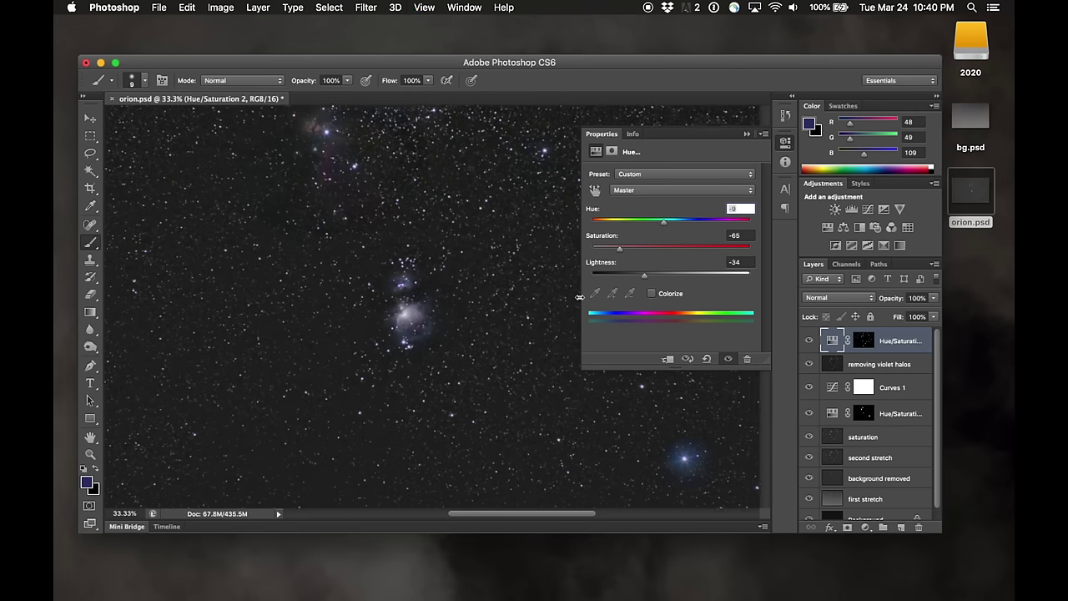
scroll(506, 292, up, 5)
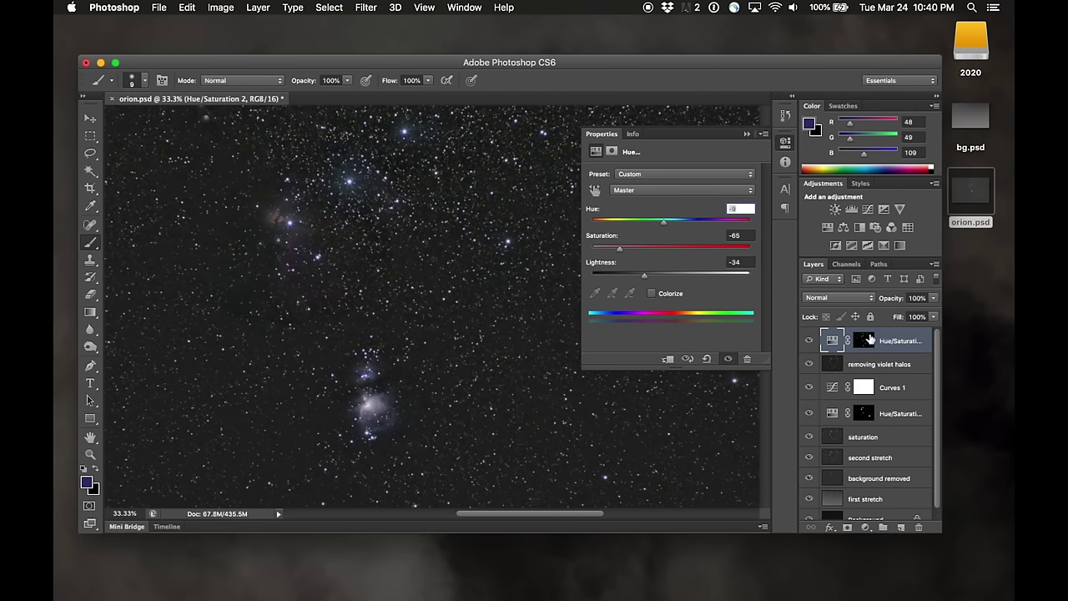
click(808, 342)
click(809, 342)
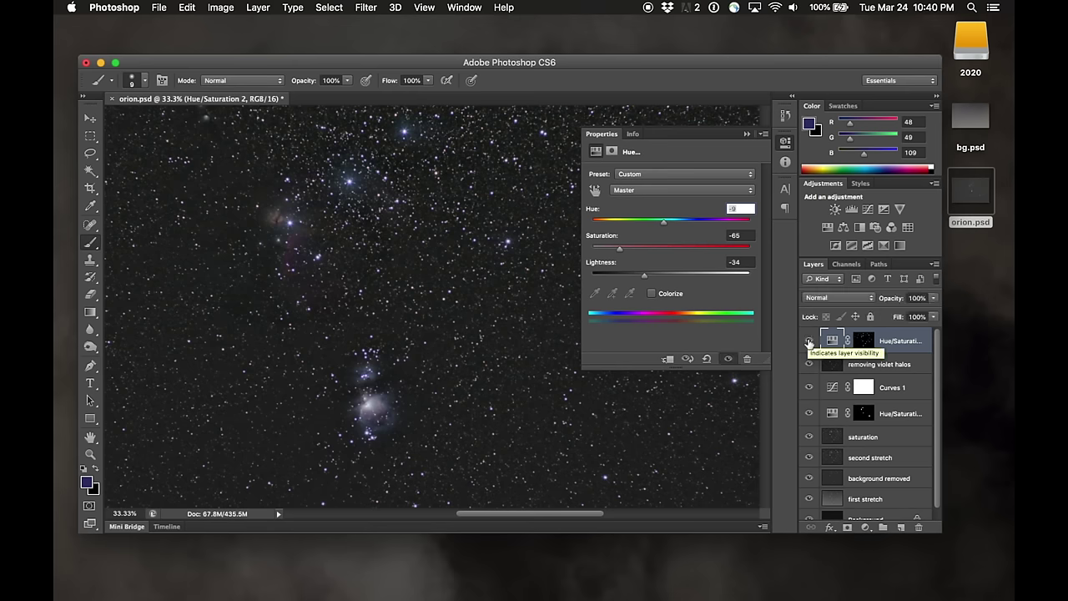
click(809, 341)
click(809, 341)
Step: Compare the stars around the Orion nebula at 100% with the halo correction switched off and on
key(super+equal)
key(super+equal)
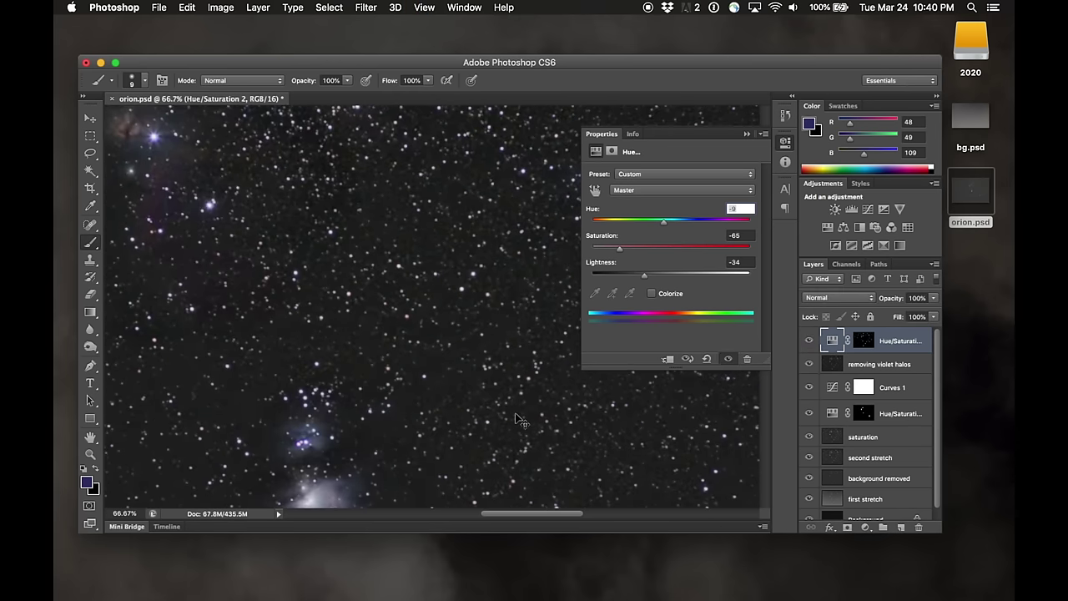
key(super+equal)
key(super+equal)
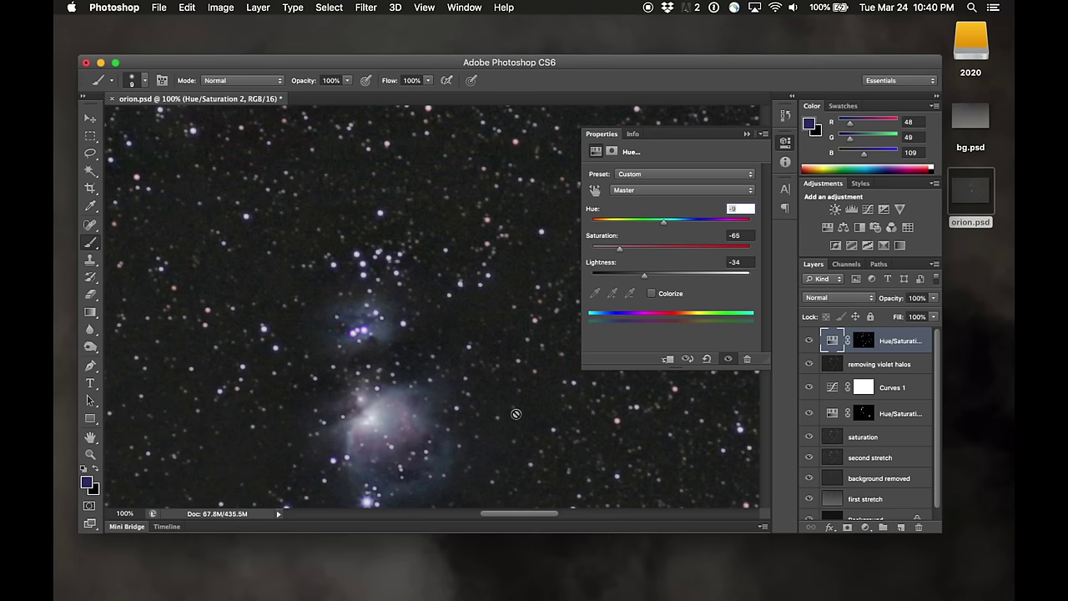
scroll(516, 414, down, 3)
scroll(599, 404, down, 2)
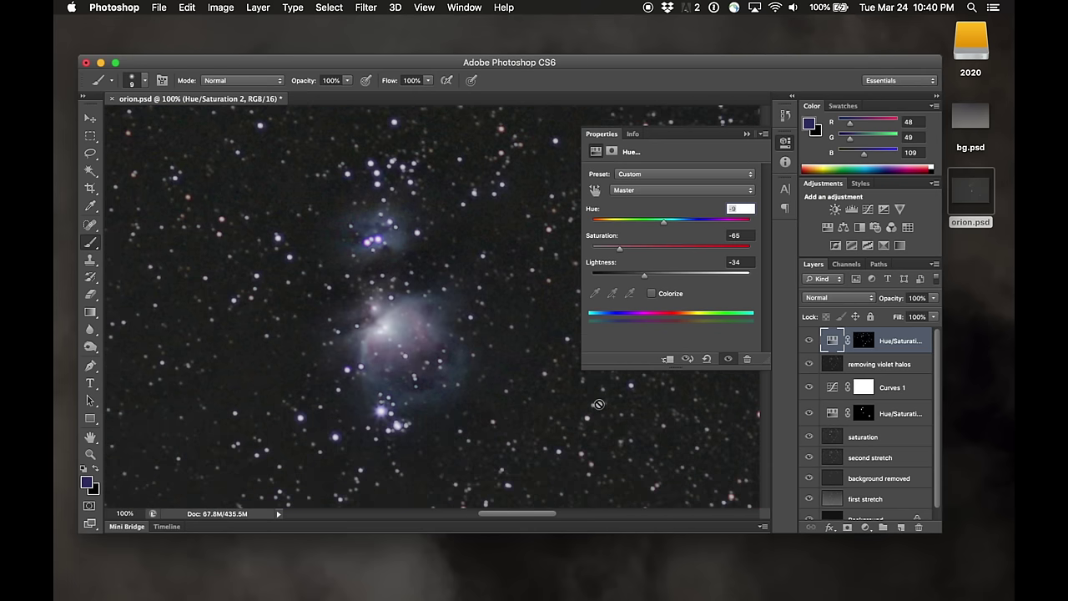
click(809, 342)
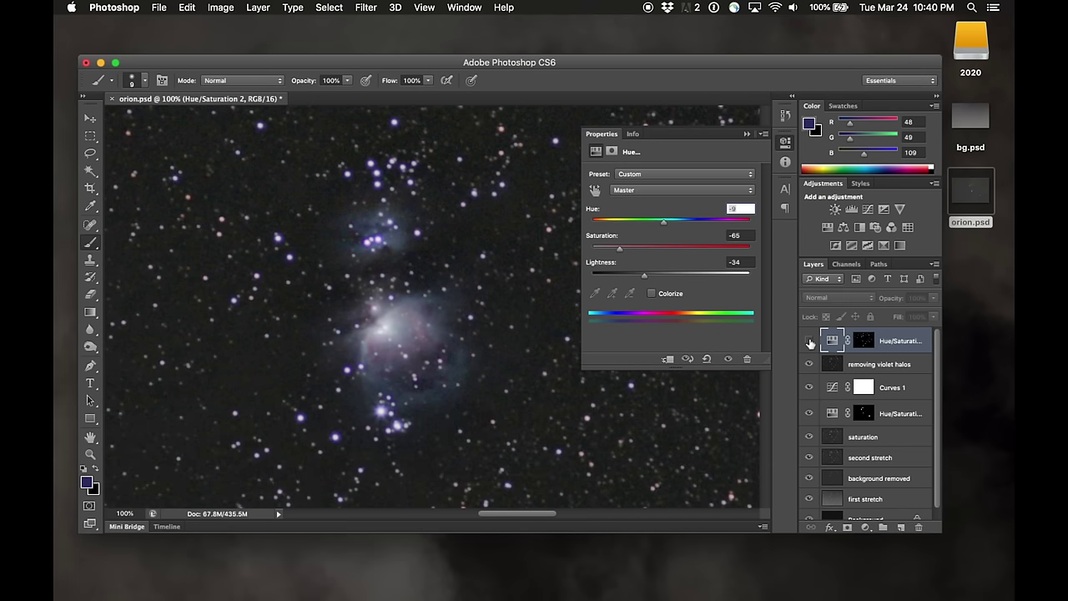
click(809, 341)
click(810, 342)
click(809, 342)
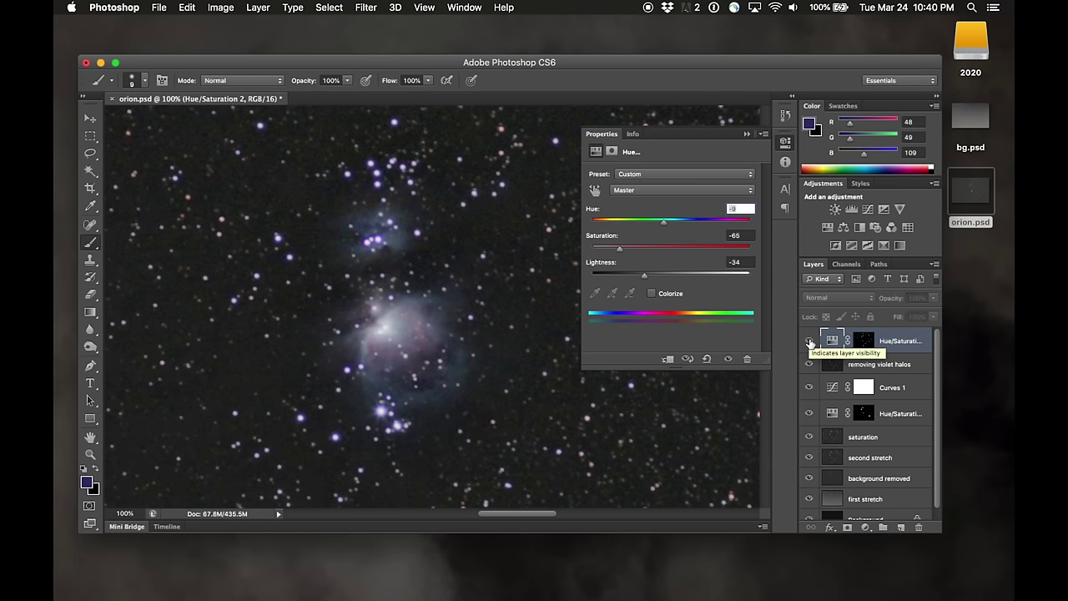
click(810, 341)
click(810, 341)
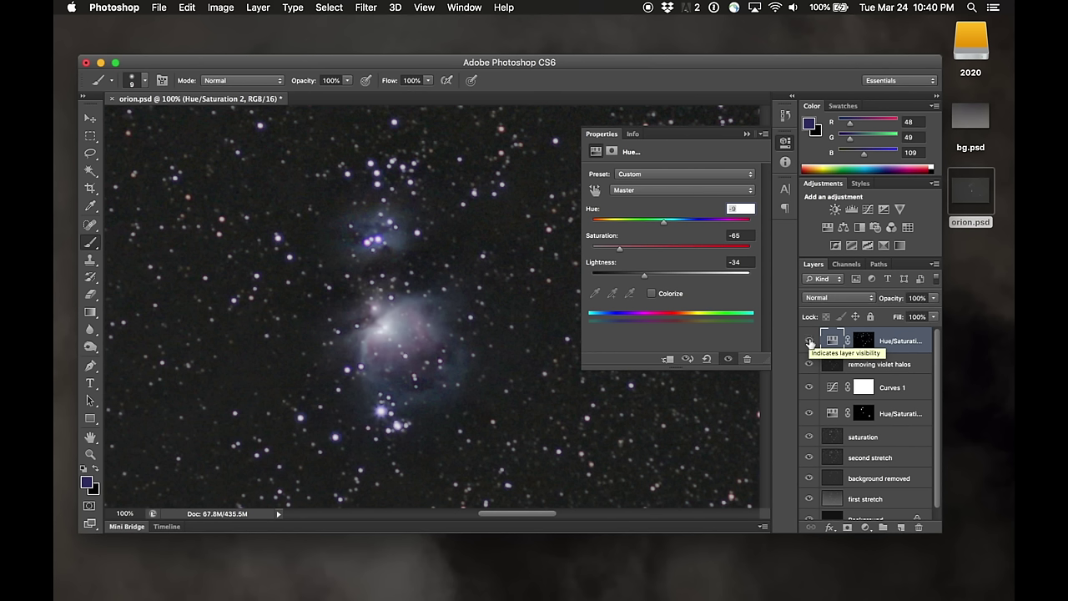
click(809, 342)
click(809, 342)
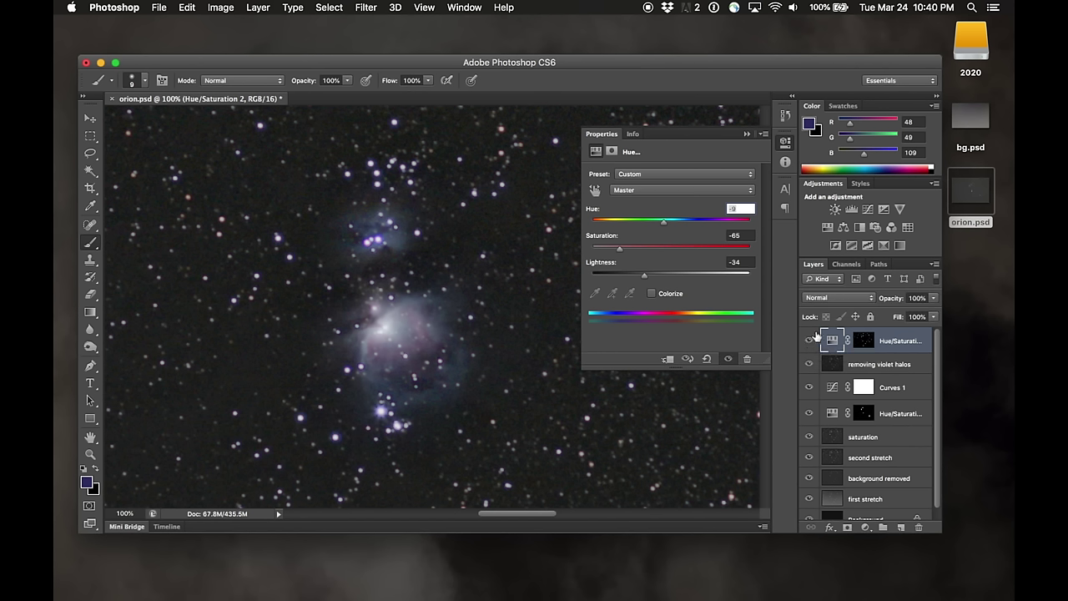
click(809, 341)
click(809, 341)
Step: Examine the overall image at reduced zoom with the halo correction applied
key(super+minus)
key(super+minus)
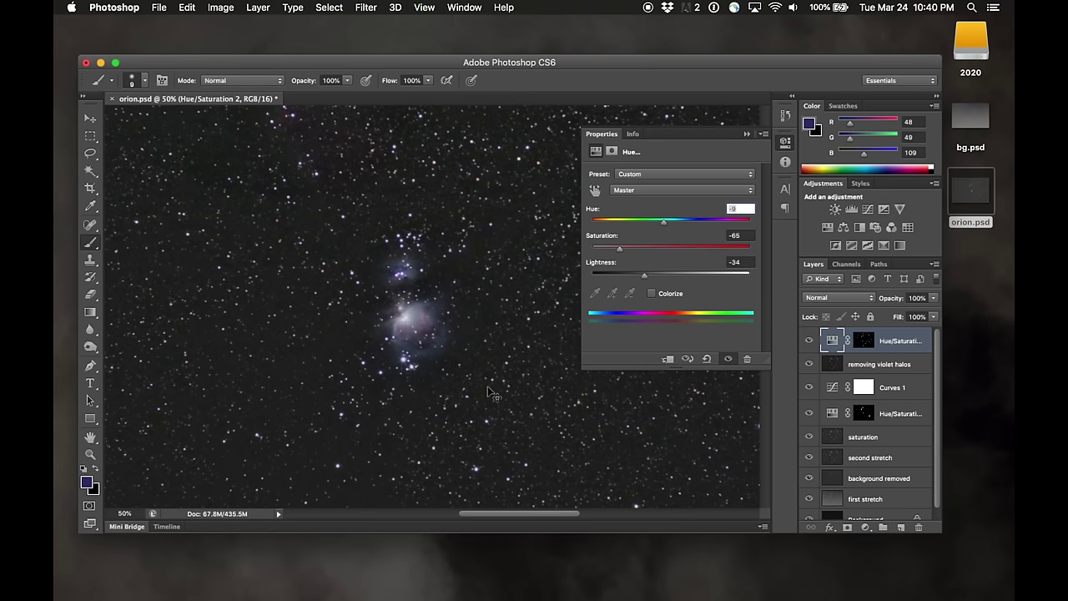
key(super+minus)
key(super+minus)
key(super+minus)
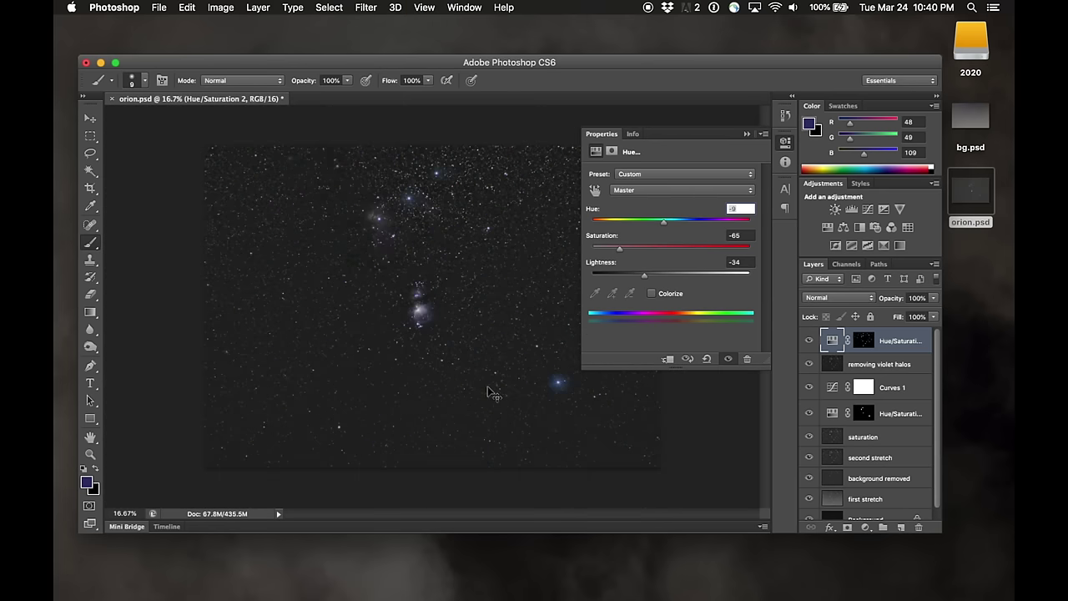
key(super+minus)
key(super+plus)
key(super+plus)
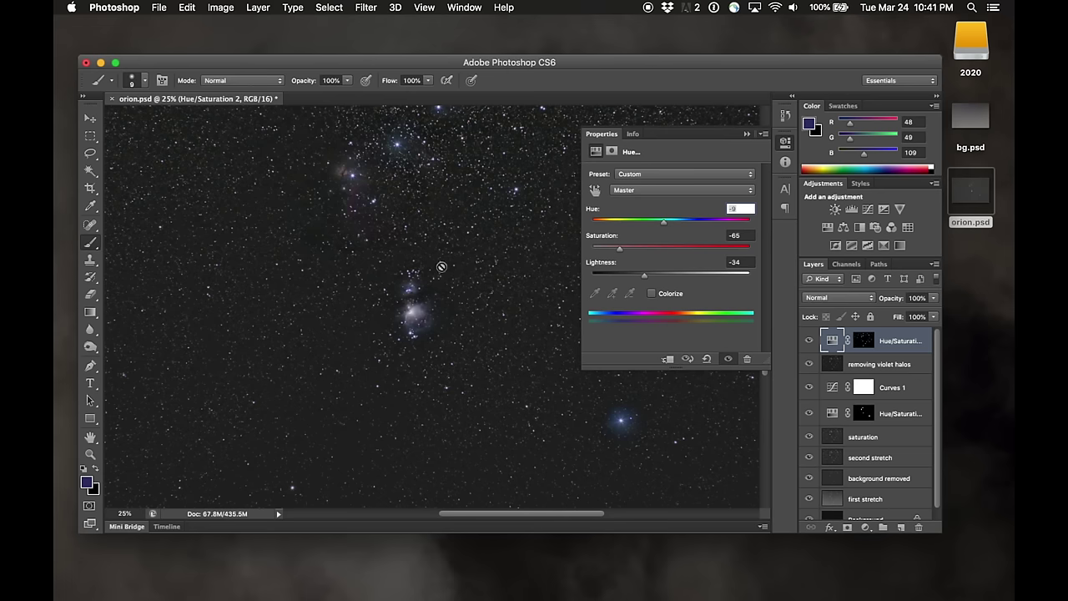
Step: Add a Selective Color adjustment layer and set Blacks to Cyan -5, Magenta -3, Yellow -5 and Black +6
scroll(442, 264, up, 2)
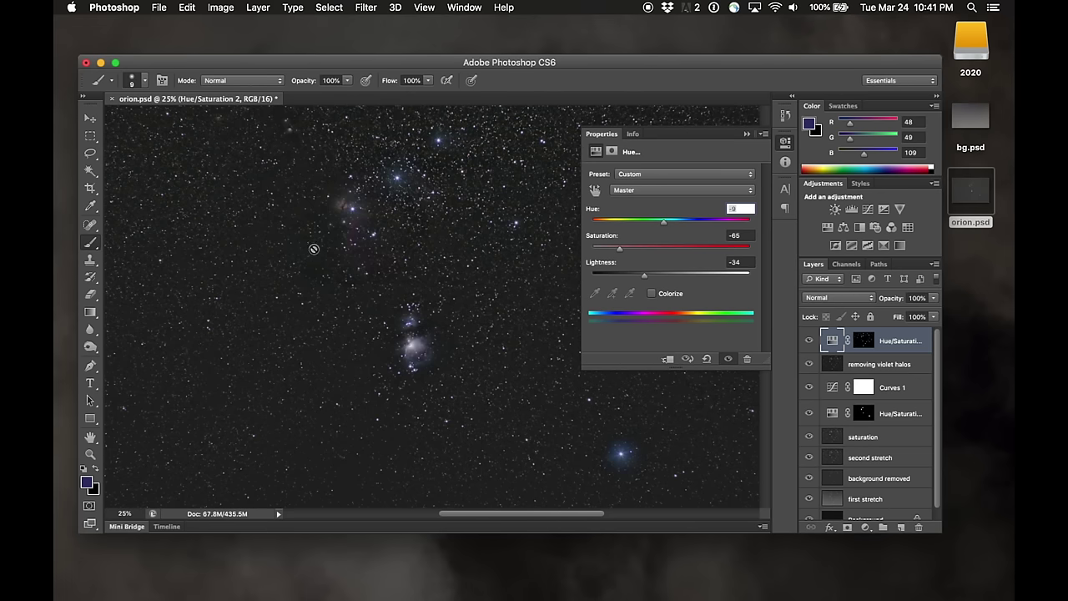
scroll(489, 358, up, 3)
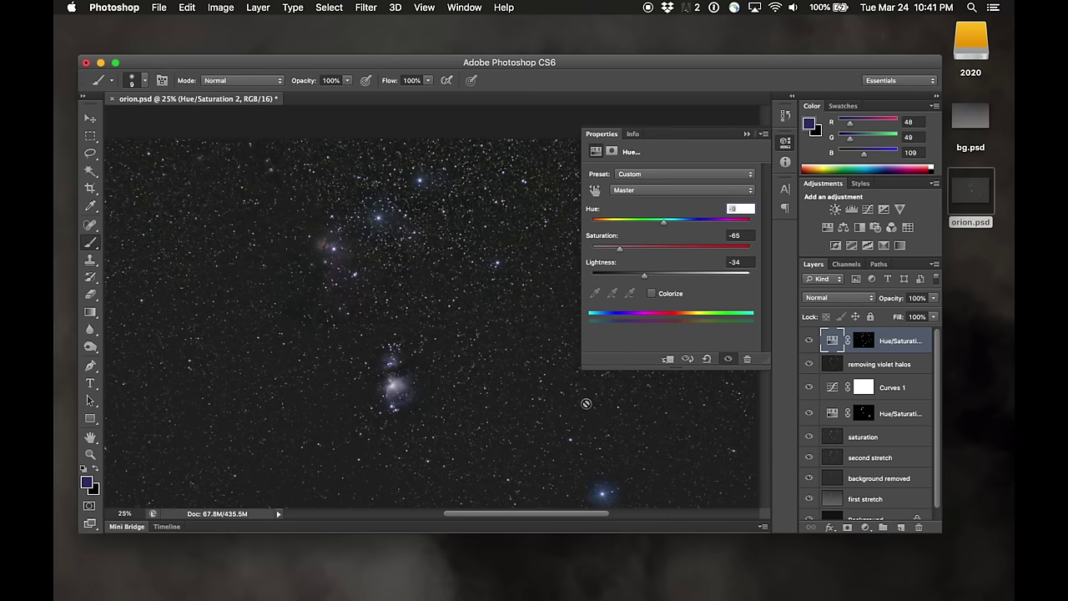
click(884, 245)
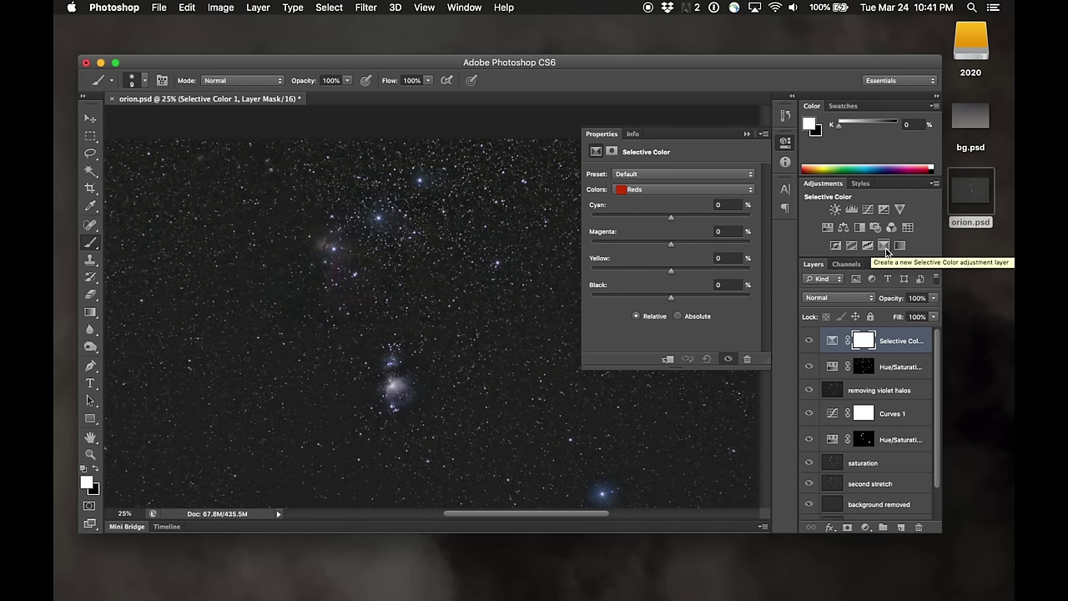
click(651, 194)
click(647, 272)
drag(670, 217, 667, 216)
drag(671, 271, 666, 275)
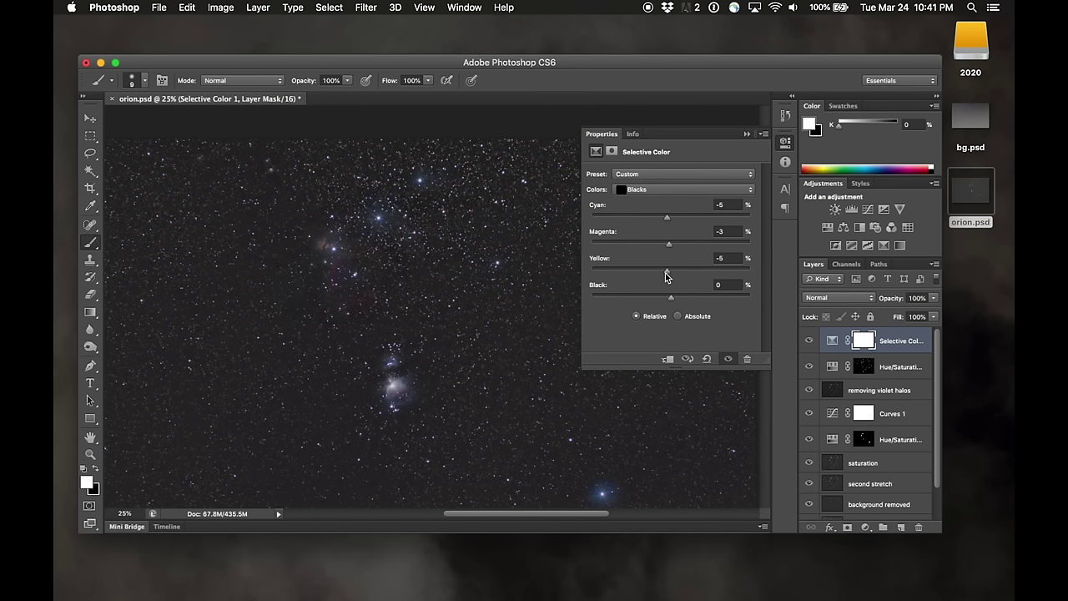
drag(669, 300, 676, 303)
Step: Compare the sky background with the Selective Color layer hidden and shown
click(809, 342)
click(809, 342)
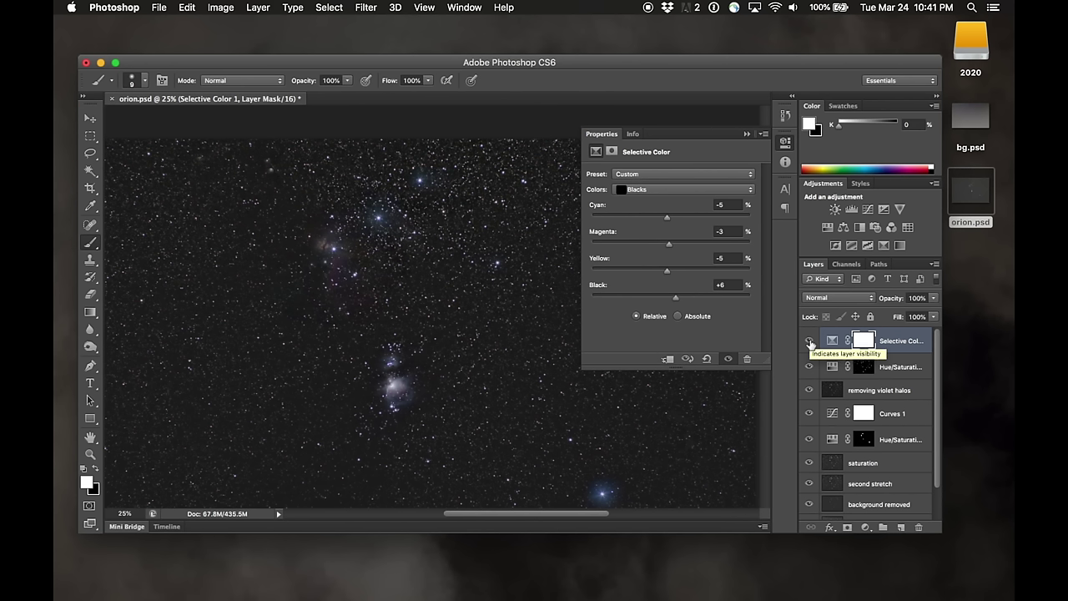
click(809, 343)
click(809, 342)
click(810, 342)
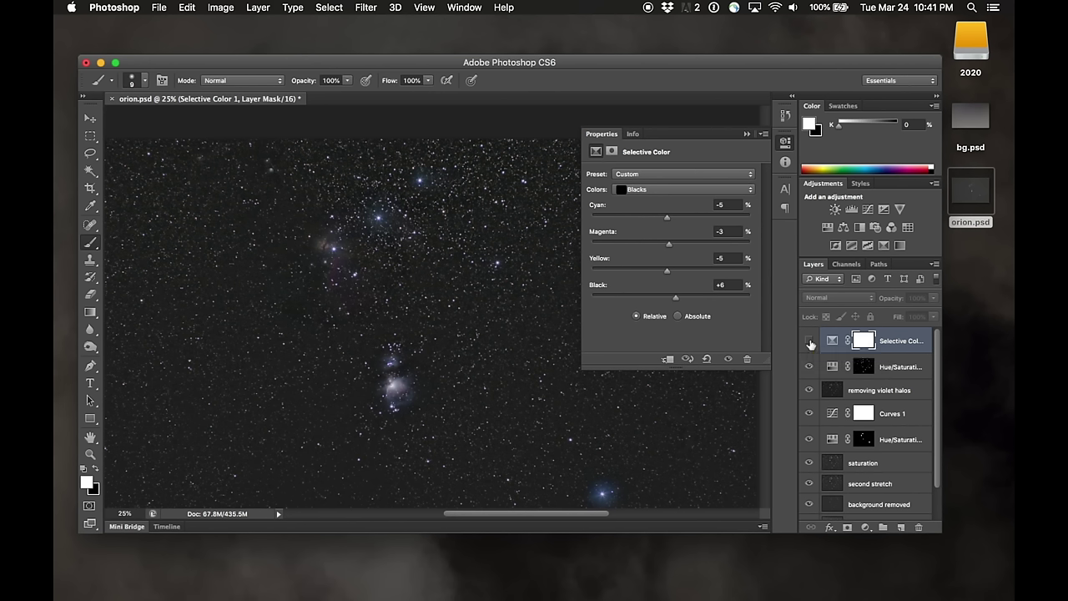
click(810, 342)
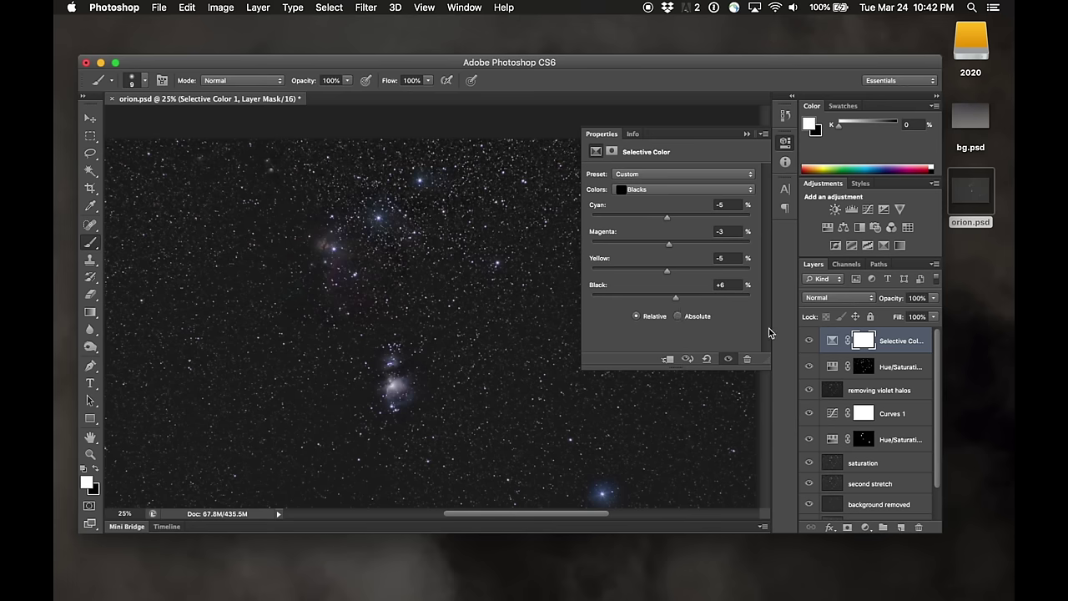
click(809, 342)
click(810, 342)
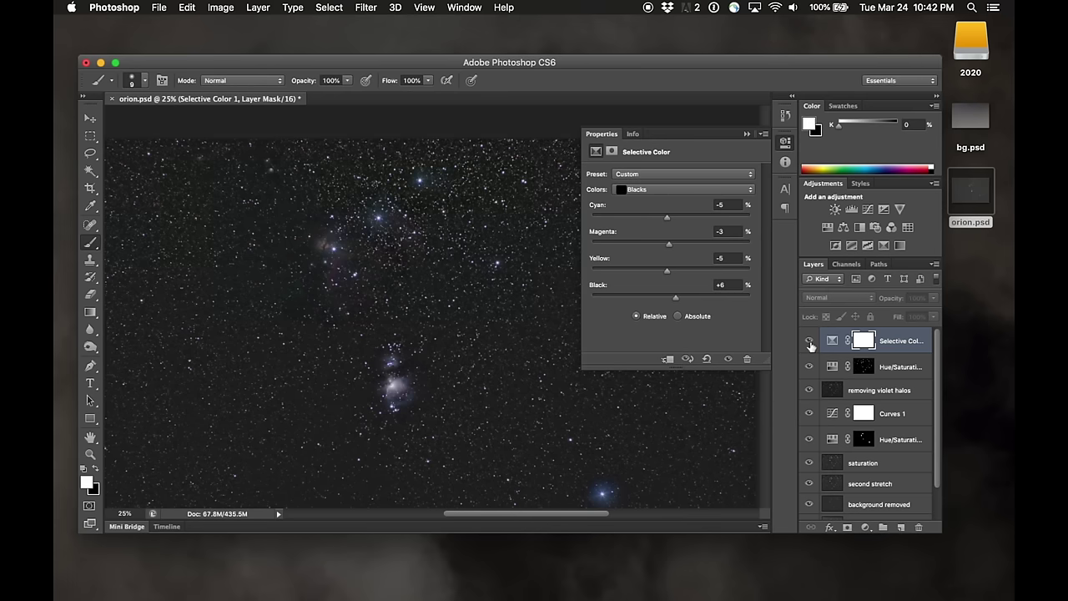
click(810, 341)
click(809, 341)
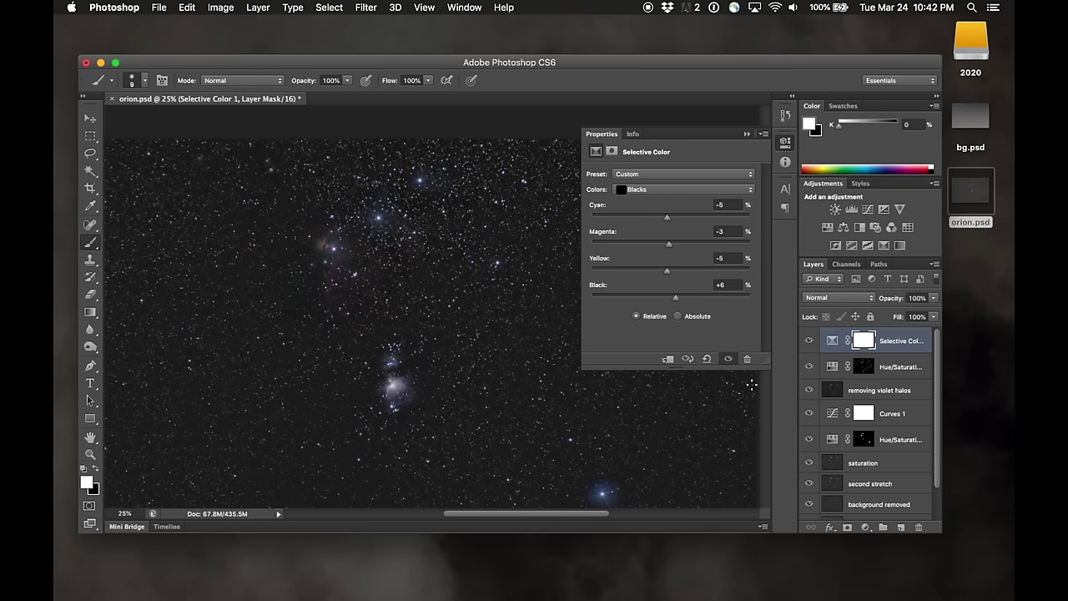
Step: Examine the Orion nebula, the bright blue star and the adjacent edge of the photo at 100%
key(super+minus)
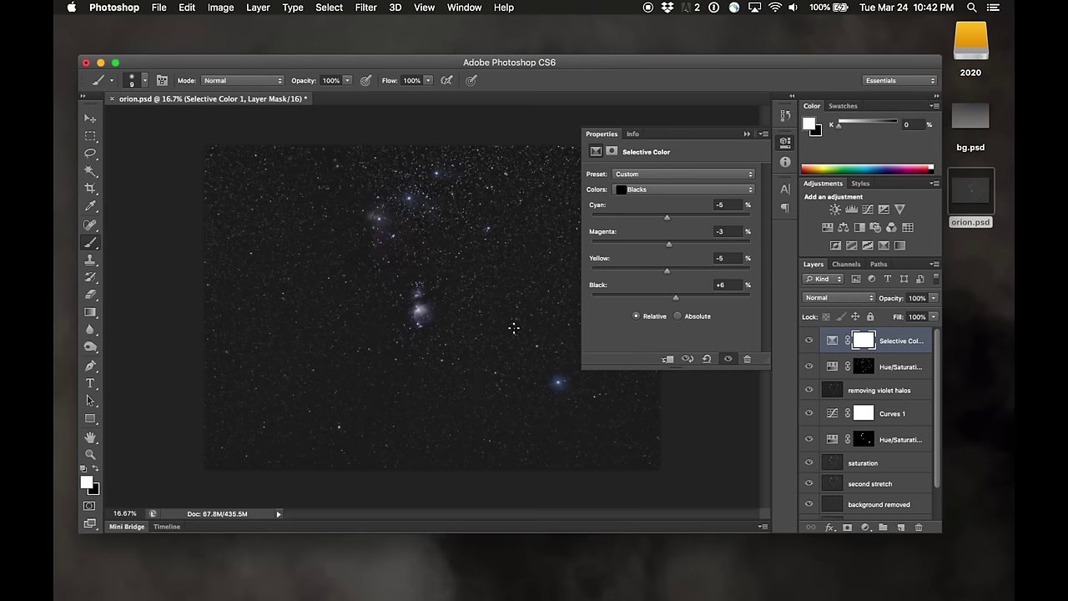
key(super+plus)
key(super+plus)
key(super+plus)
key(super+plus)
key(super+plus)
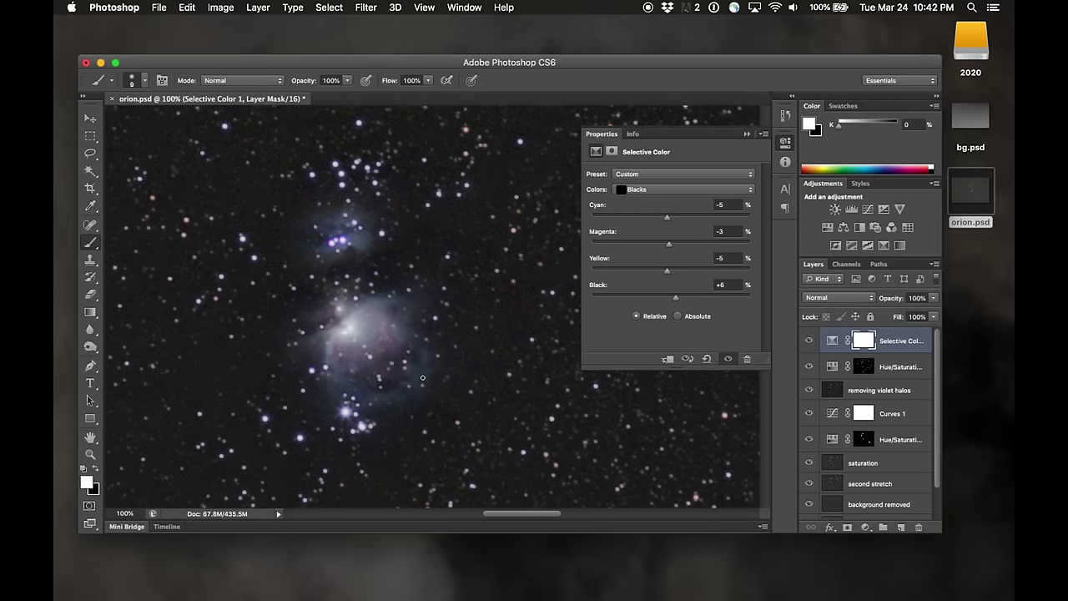
scroll(422, 378, right, 10)
scroll(423, 378, down, 10)
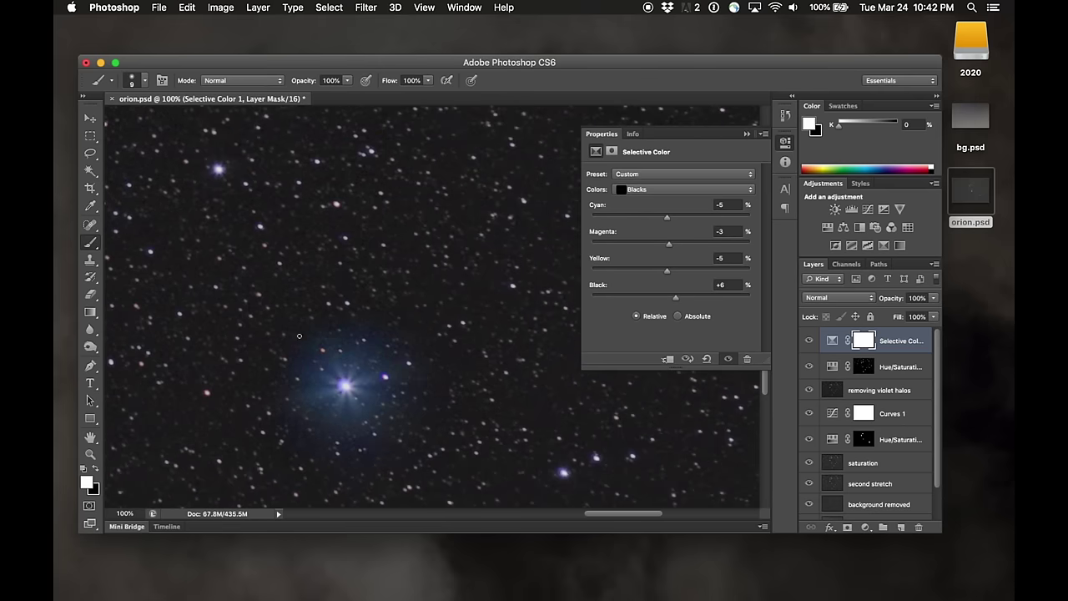
scroll(351, 416, right, 5)
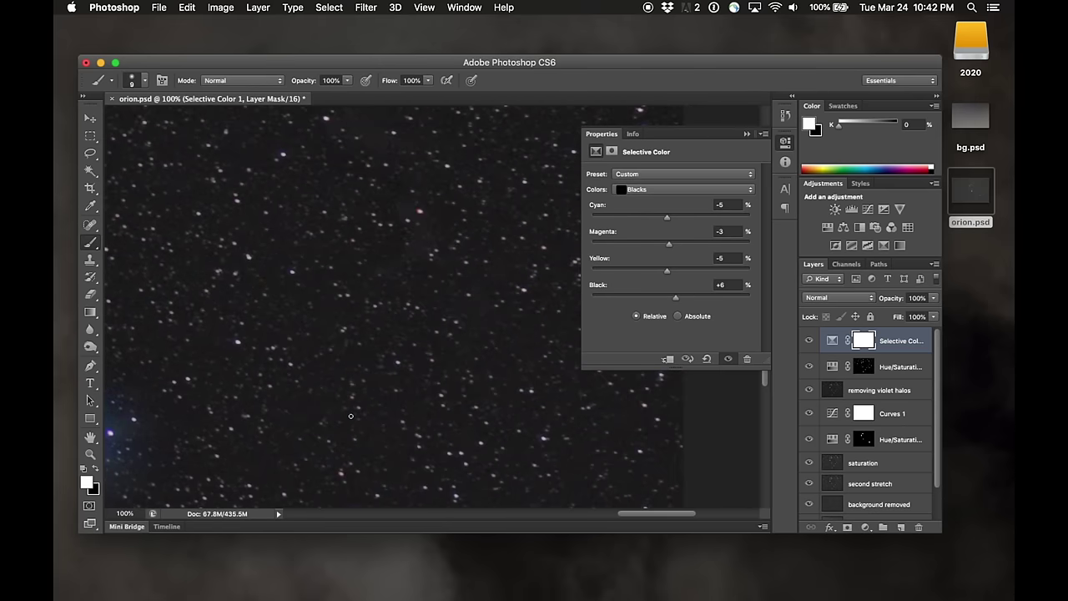
Step: Examine the upper star field and the Flame nebula area at 100%, and view the whole photo at reduced zoom
scroll(394, 378, up, 3)
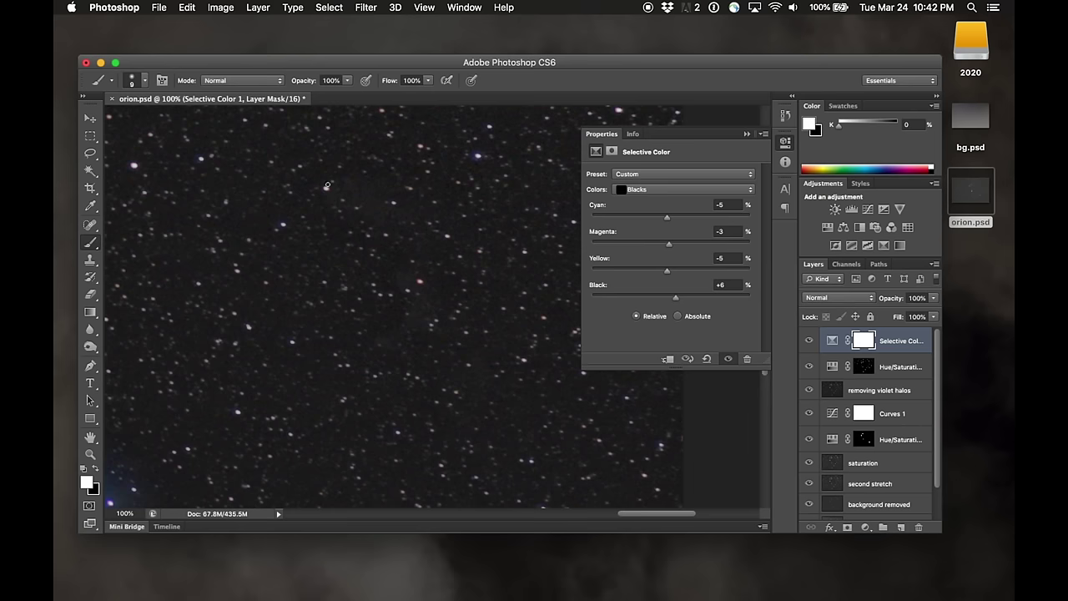
scroll(346, 335, left, 5)
scroll(346, 335, left, 10)
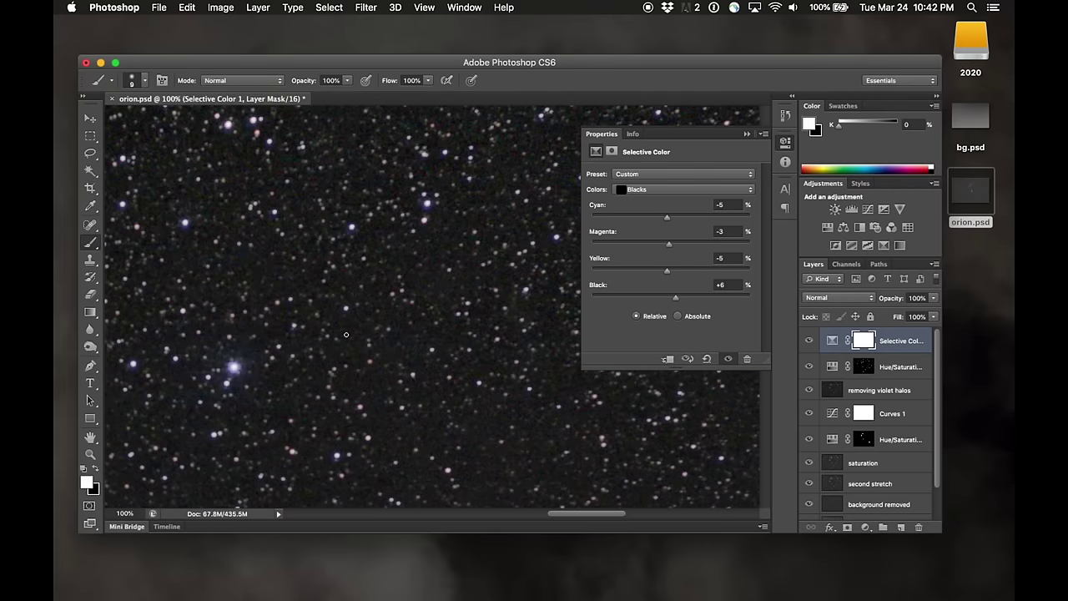
scroll(346, 335, up, 5)
scroll(347, 335, down, 10)
scroll(346, 335, left, 10)
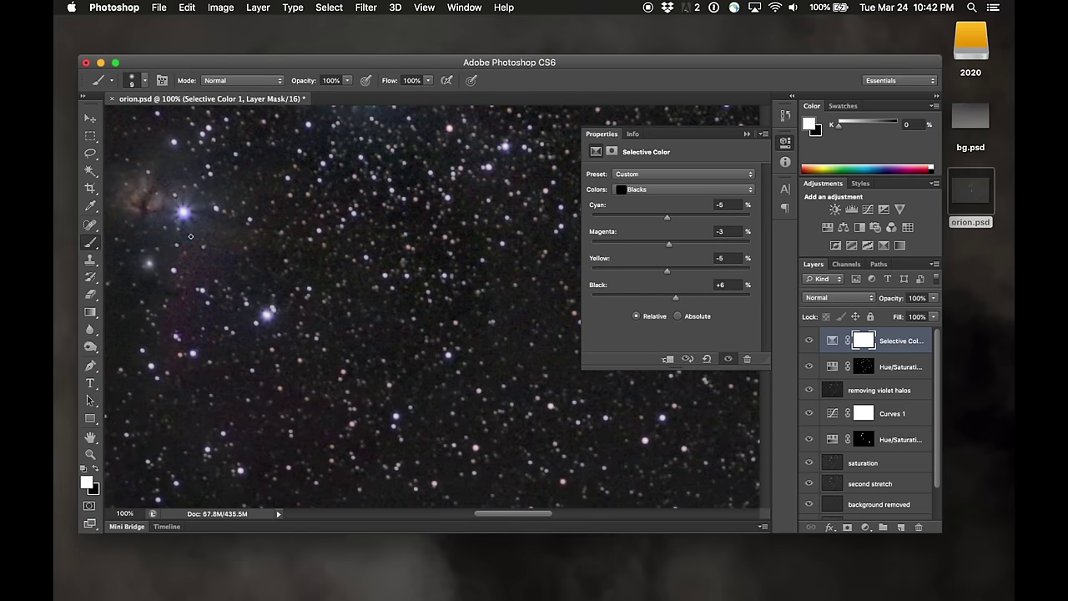
scroll(190, 236, down, 5)
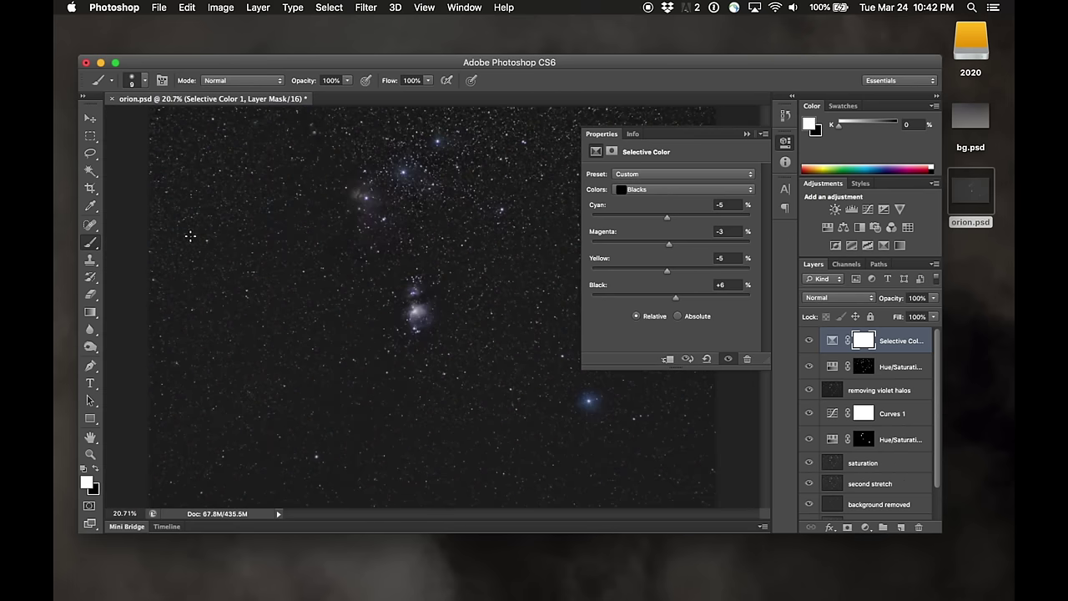
Step: Collapse the adjustment properties and set up a Save for Web export as JPEG with the Monitor Color preview
click(786, 142)
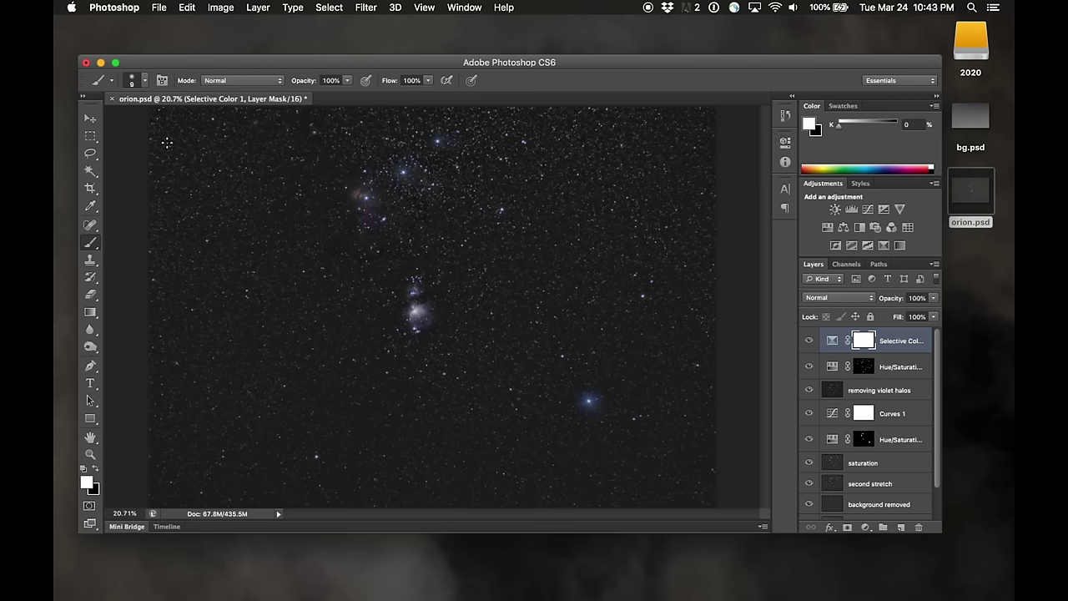
click(158, 10)
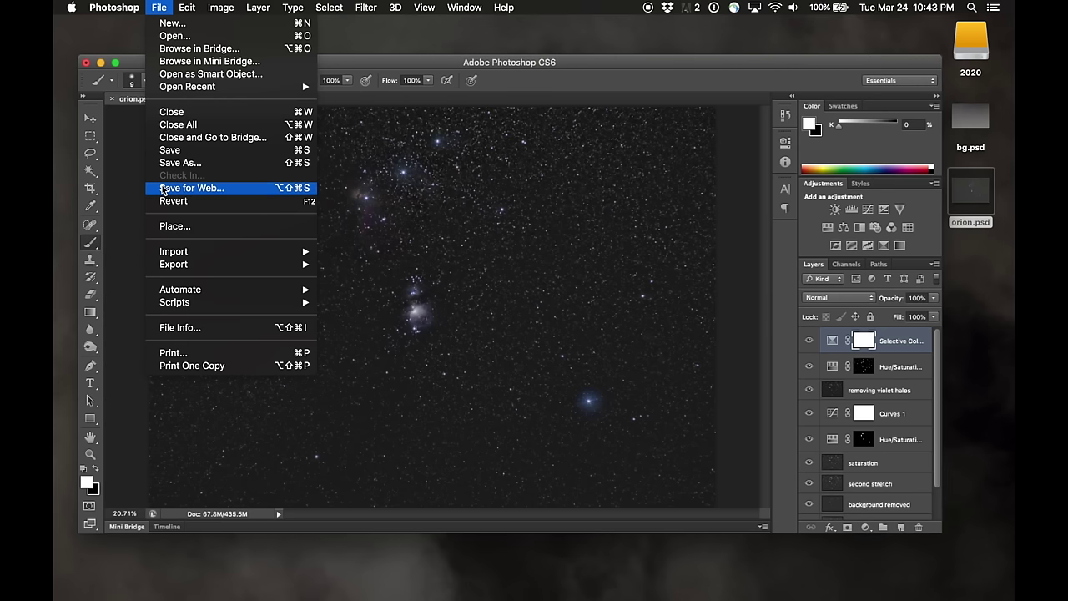
mouse_move(180, 257)
click(219, 191)
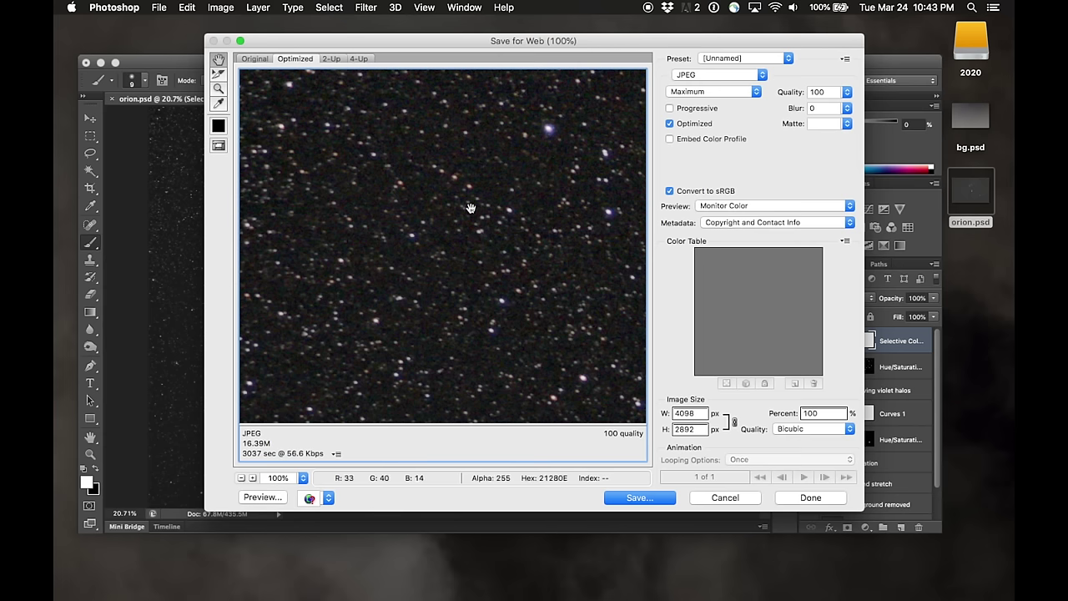
click(738, 76)
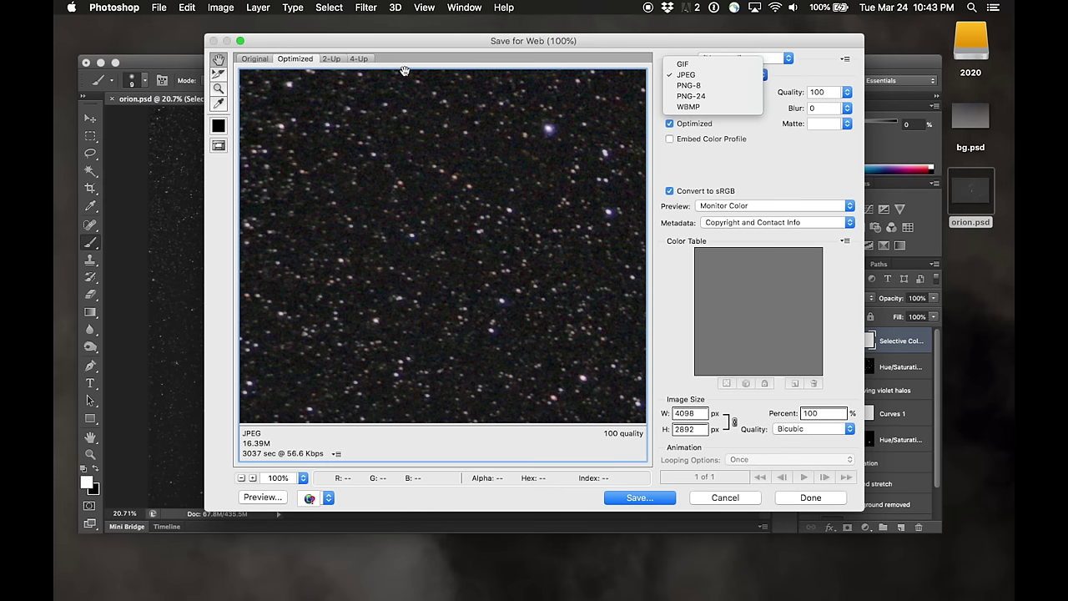
click(685, 75)
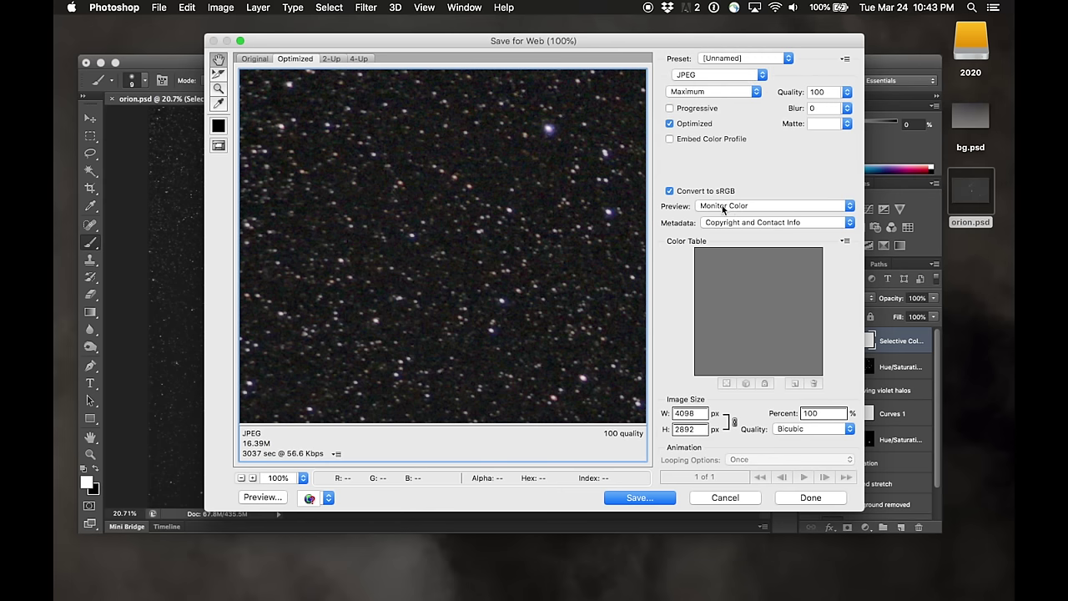
click(729, 209)
click(759, 184)
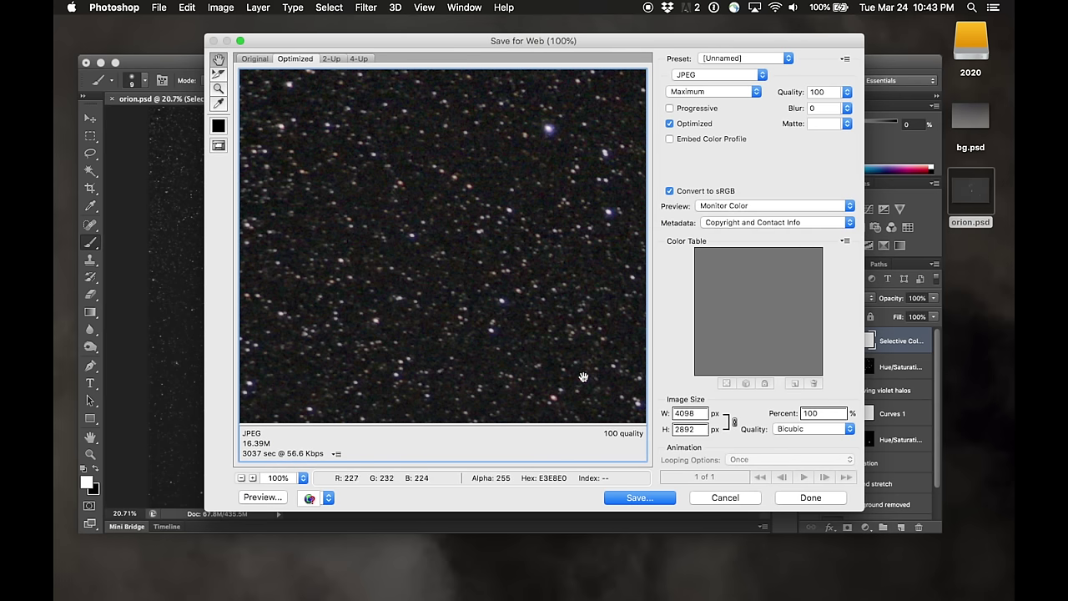
Step: Compare the Orion nebula in the export preview at JPEG quality 68 and 100
drag(584, 377, 501, 380)
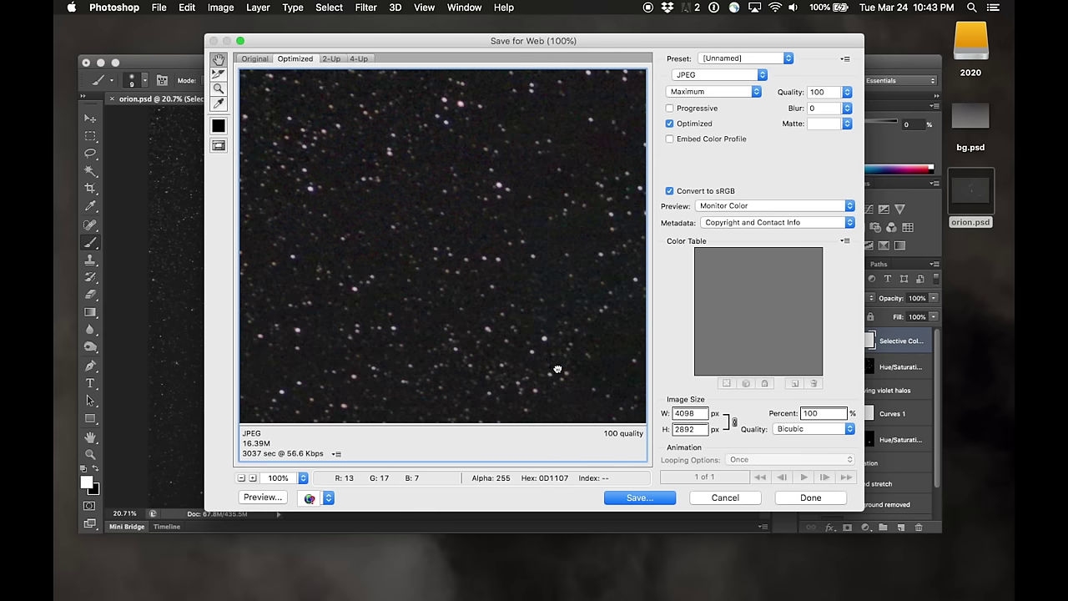
drag(615, 179, 426, 351)
drag(426, 213, 409, 166)
drag(503, 316, 419, 185)
drag(519, 306, 574, 349)
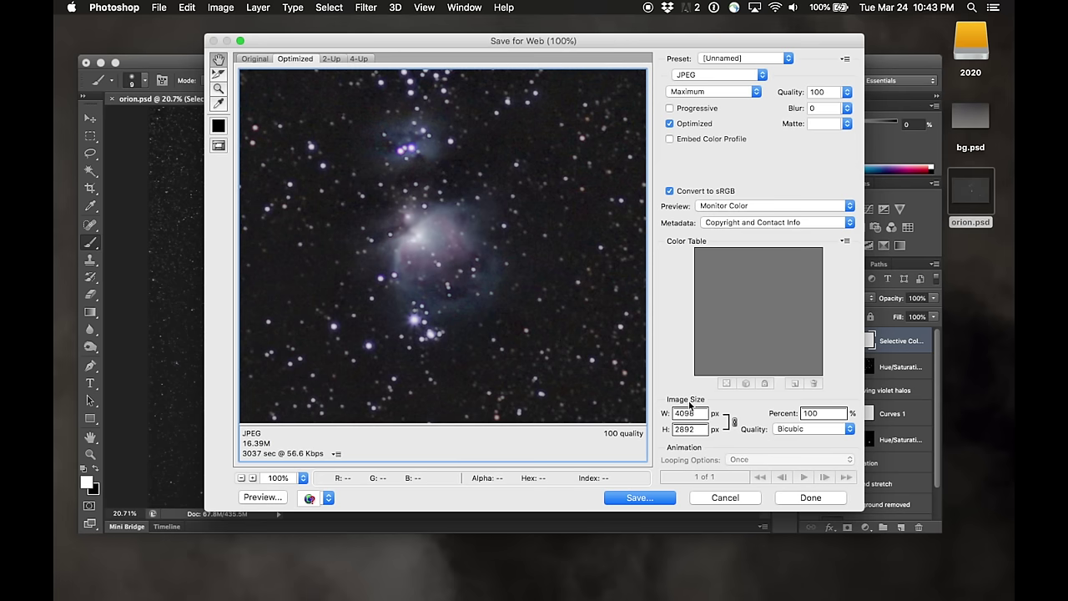
click(846, 91)
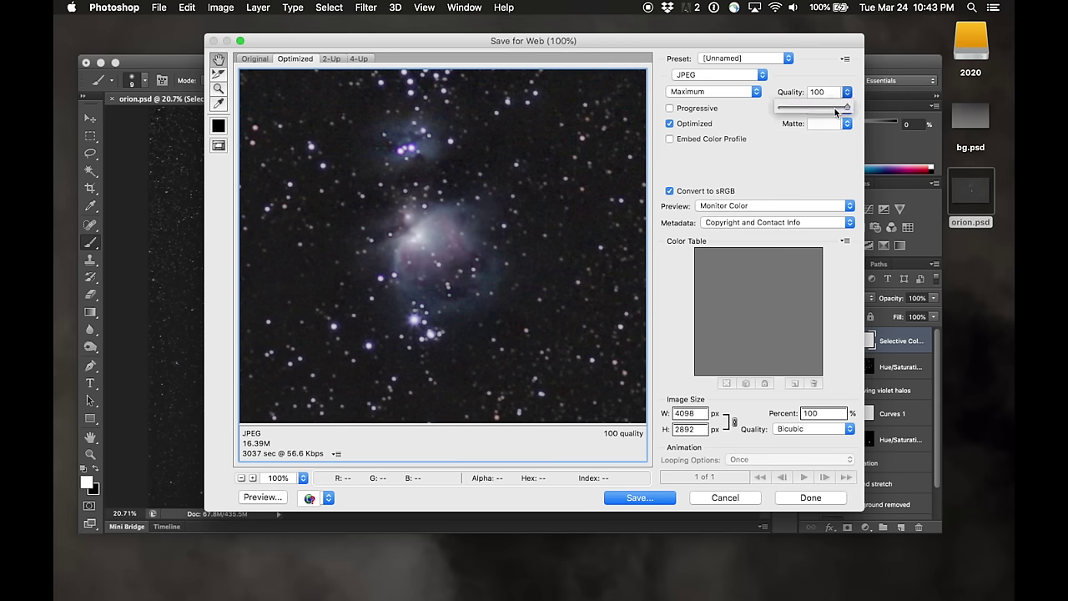
drag(847, 108, 825, 109)
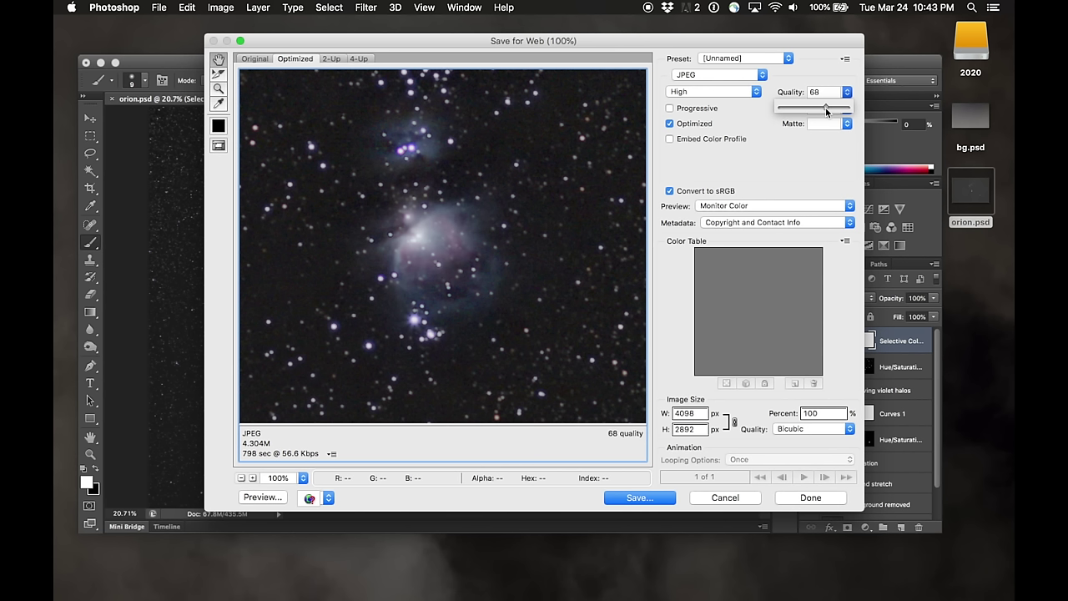
drag(826, 109, 873, 111)
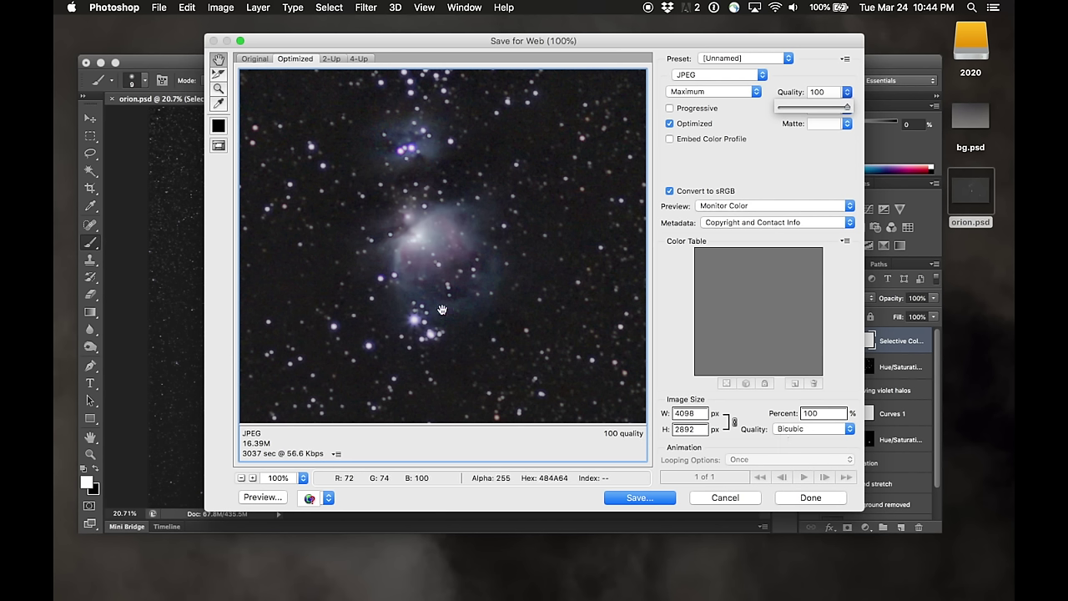
Step: Set the export width to 3000 px with proportional height and check the nebula in the resized preview
click(694, 415)
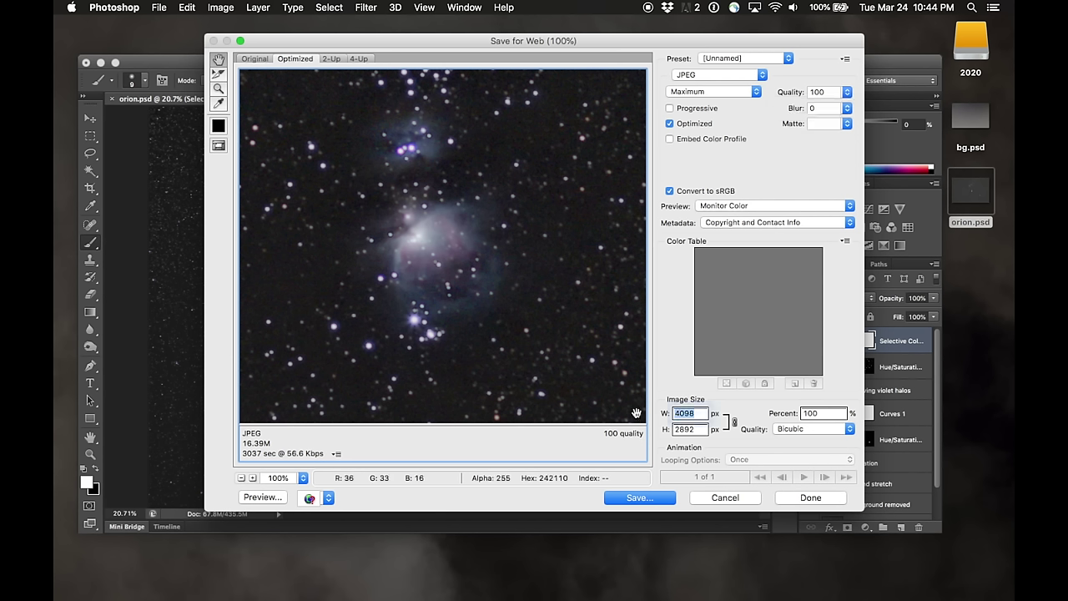
text(3000)
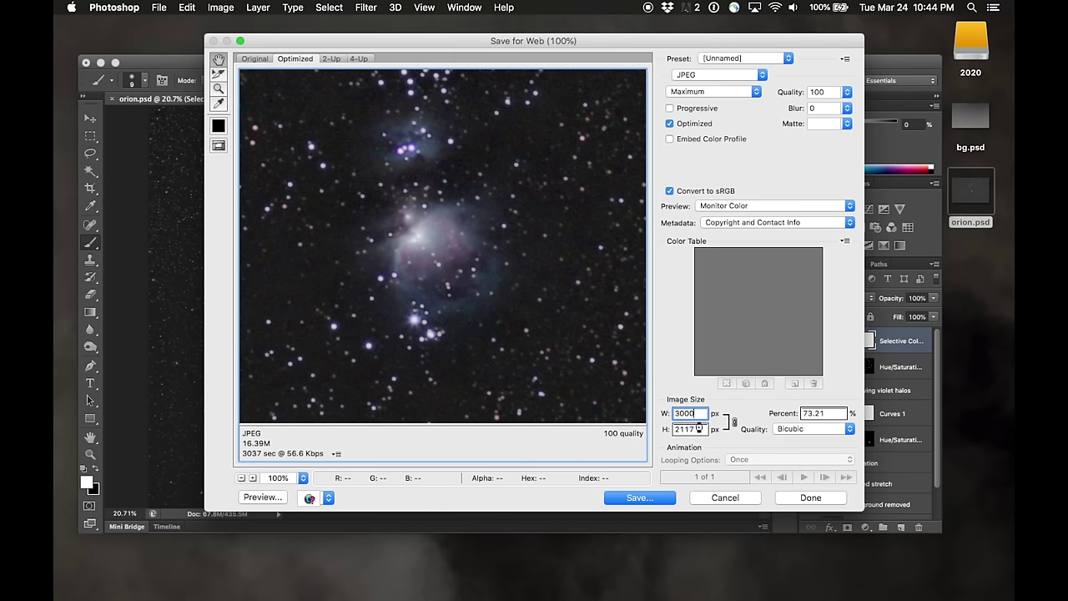
click(700, 429)
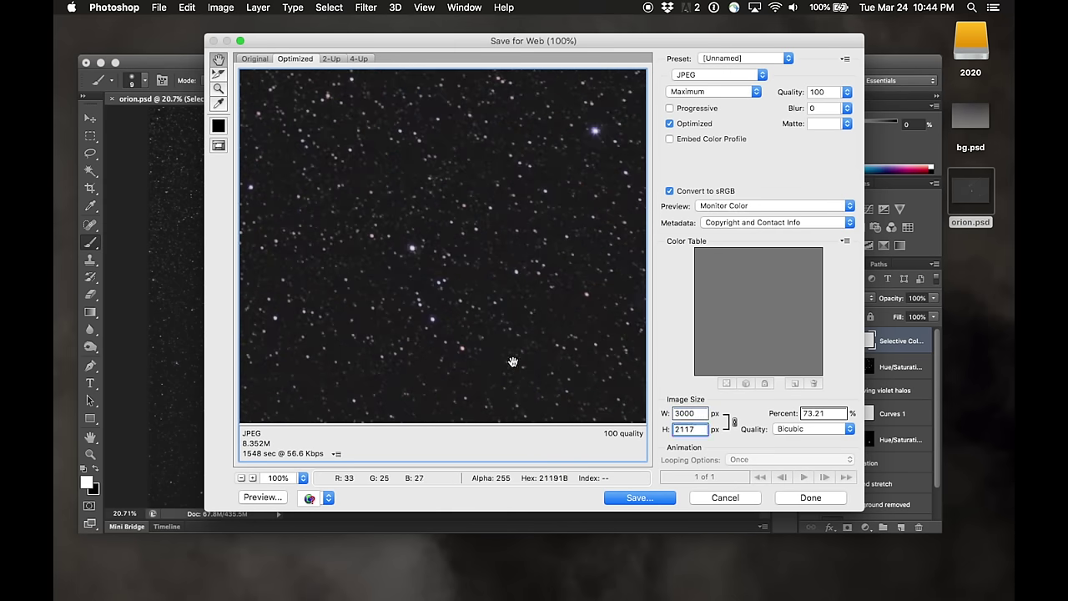
click(577, 382)
drag(577, 383, 453, 384)
drag(317, 357, 540, 285)
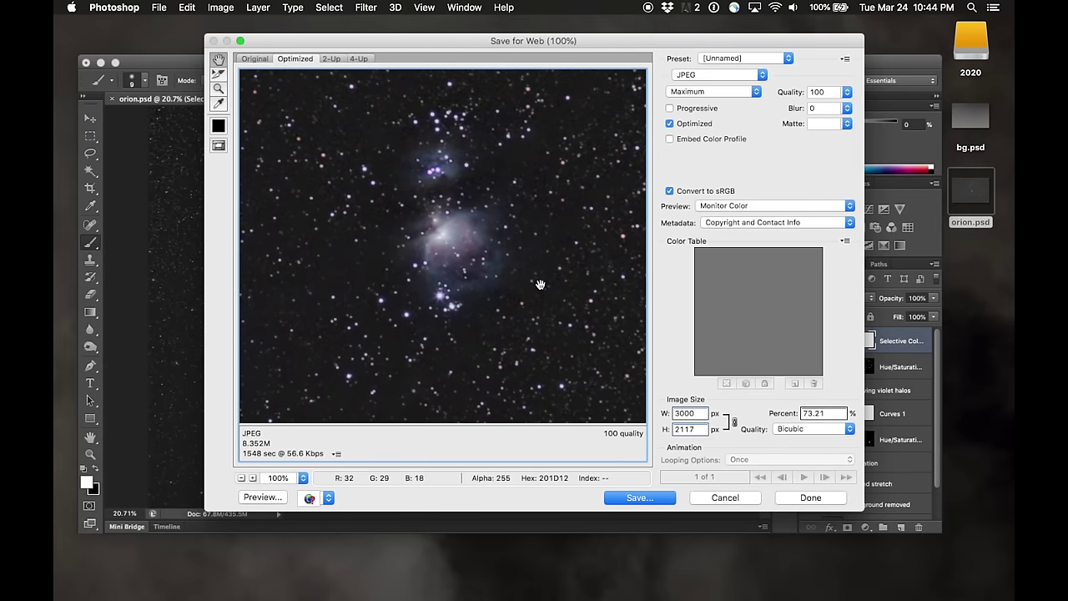
Step: Set the resampling quality for the resized export to Bilinear
click(793, 431)
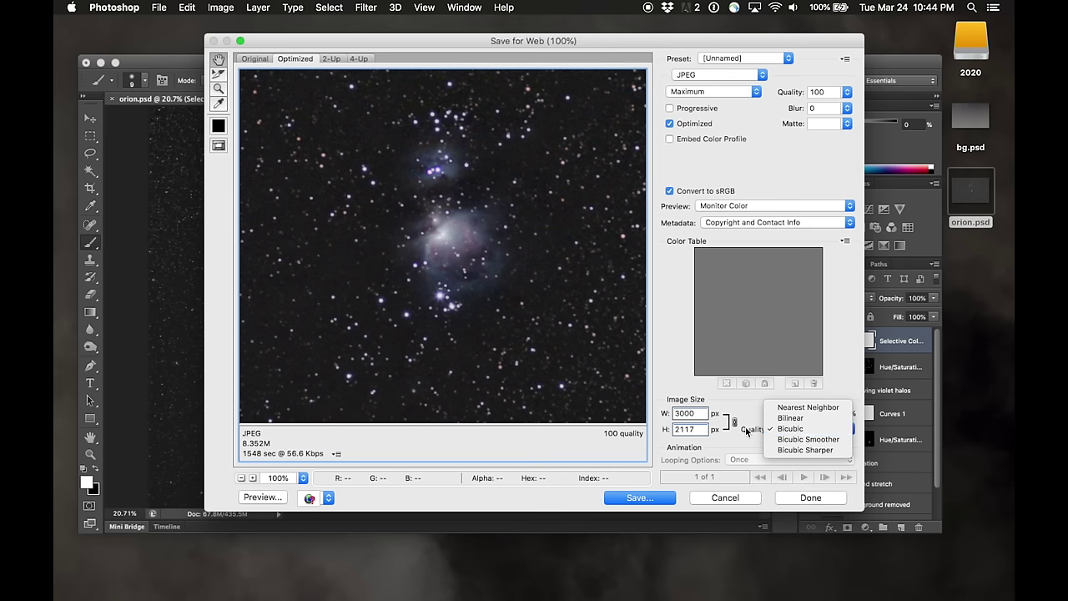
click(798, 428)
click(800, 429)
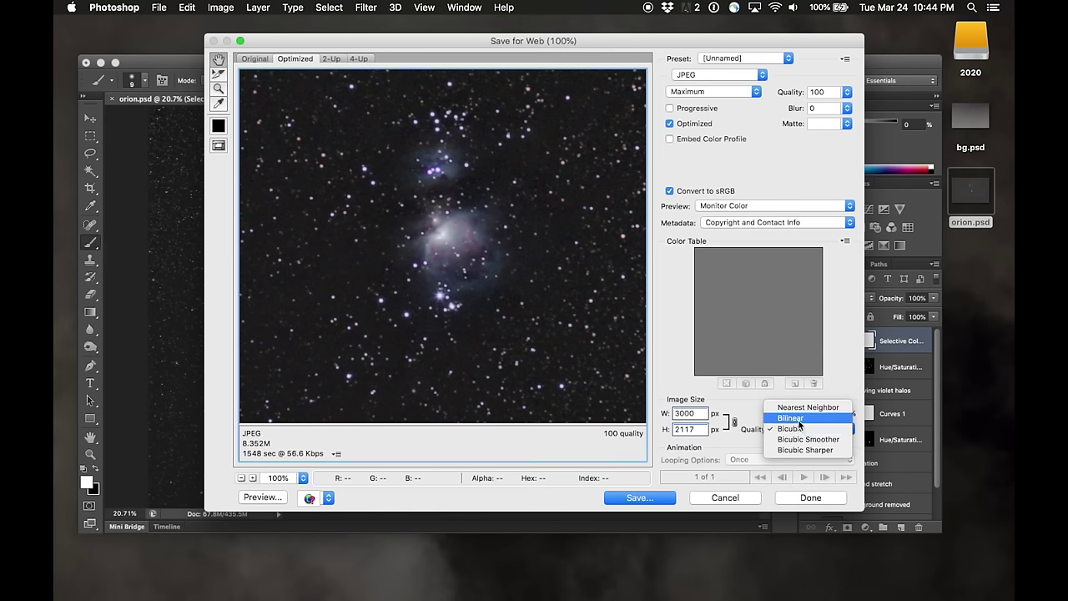
click(794, 417)
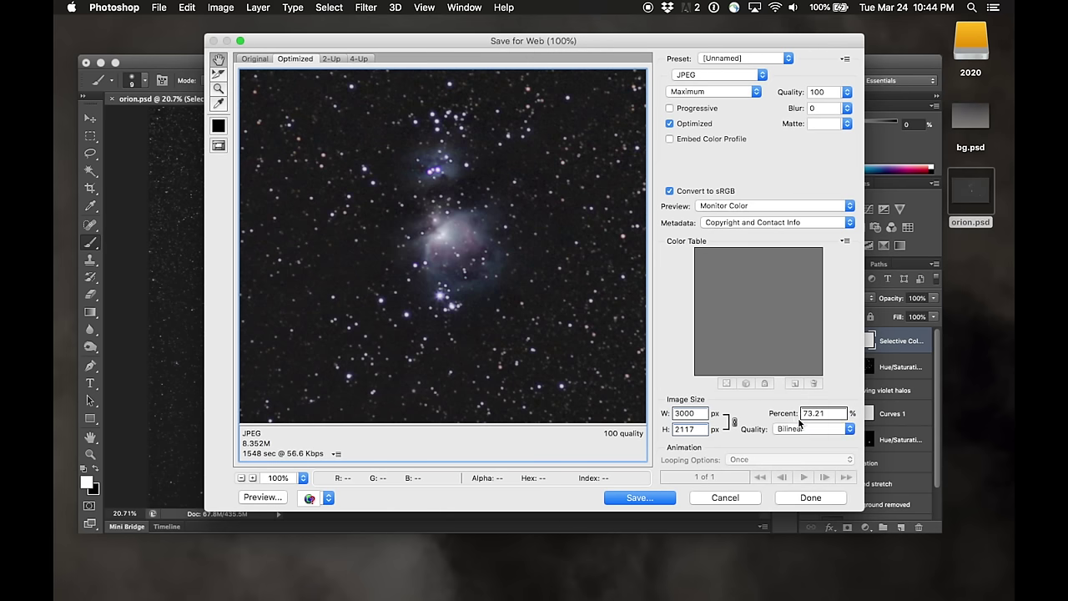
Step: Keep Bilinear as the resampling quality and fit the whole image in the export preview
click(790, 429)
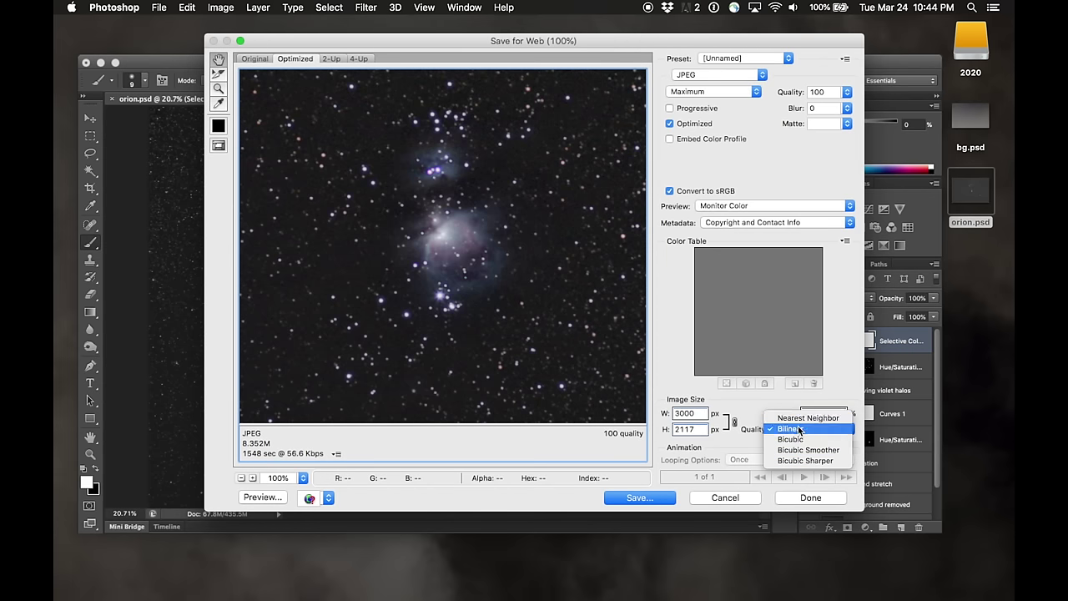
click(800, 432)
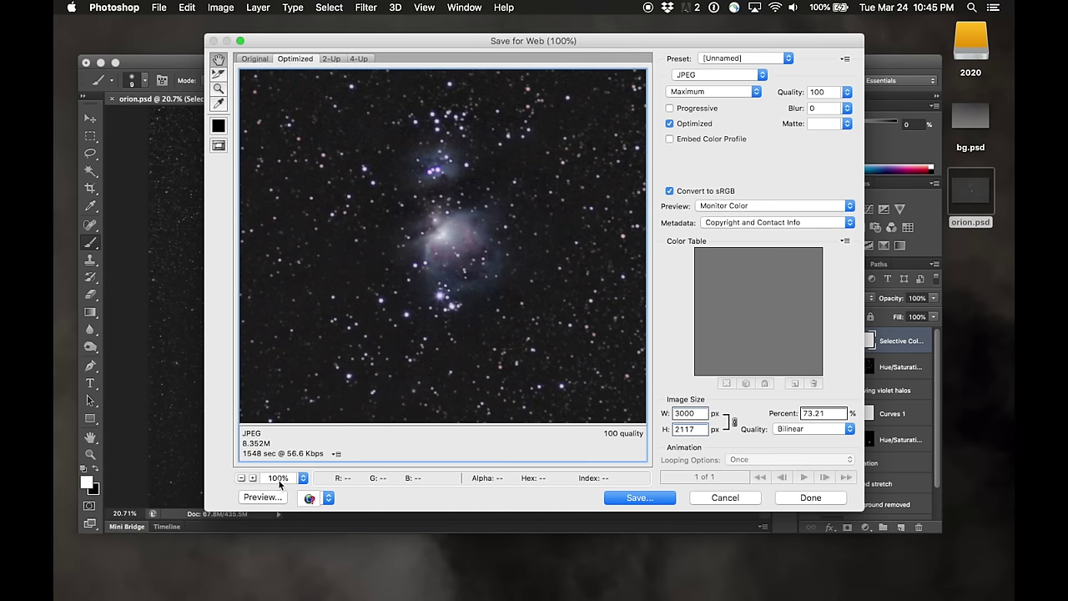
click(304, 477)
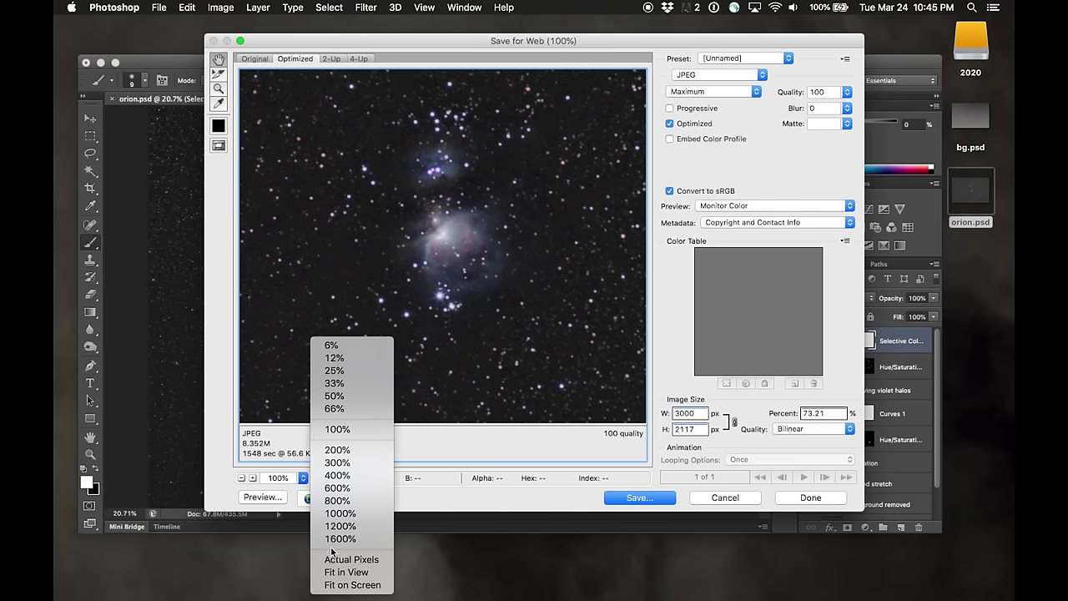
click(336, 573)
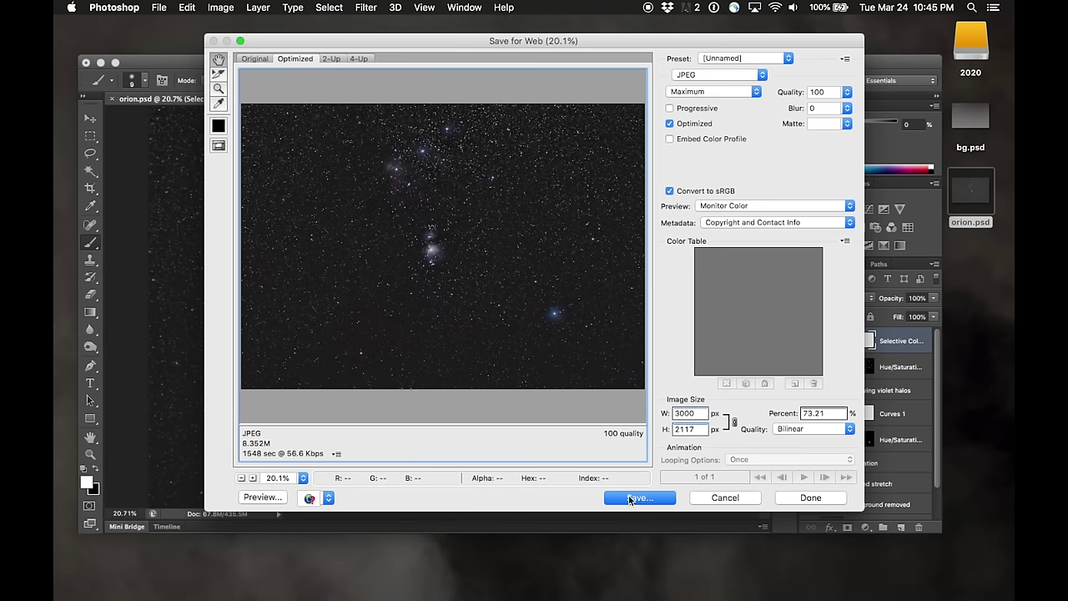
Step: Save the optimized JPEG to the Desktop as orion.jpg, with the format Images Only and default settings
click(630, 498)
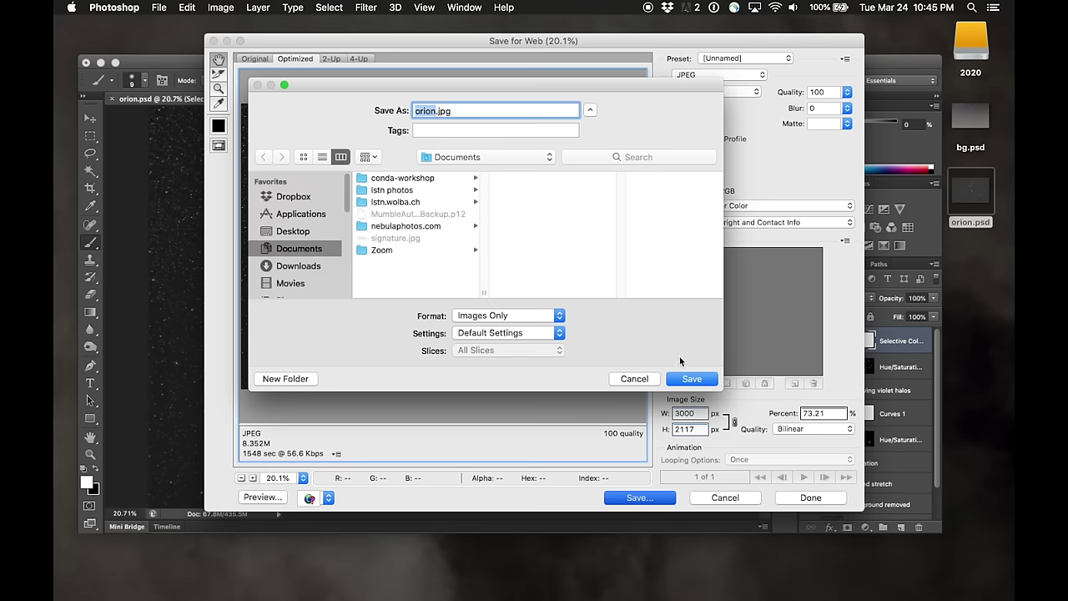
click(303, 232)
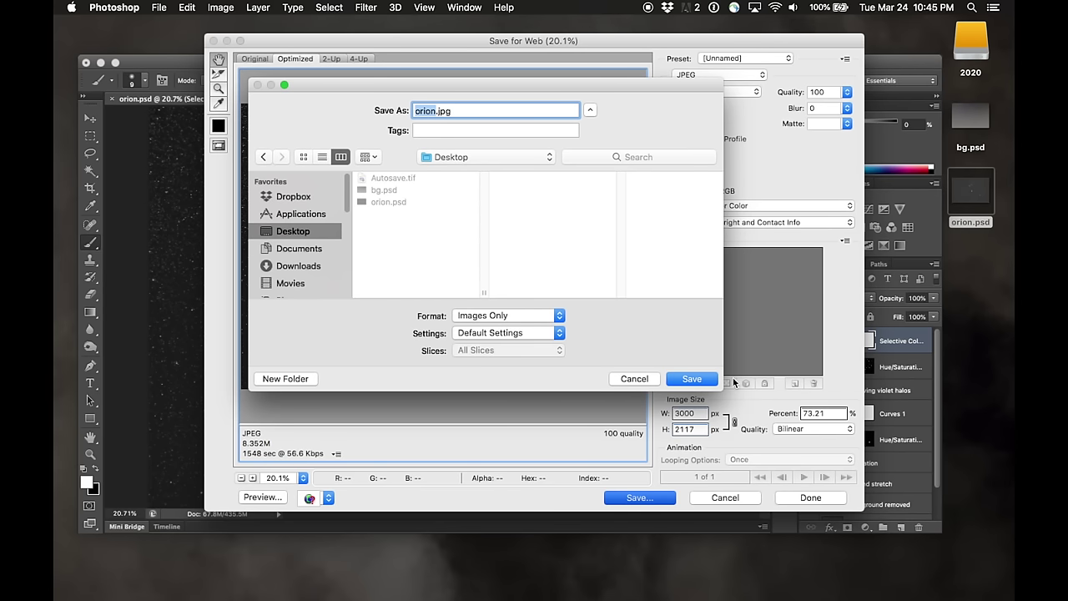
click(691, 379)
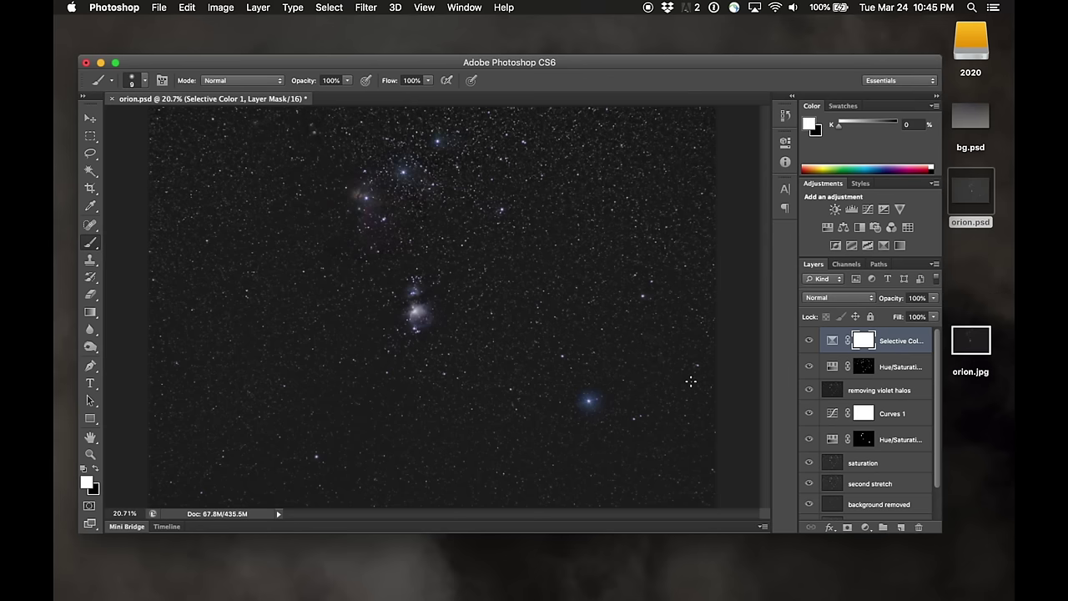
Step: Switch to Preview by opening the exported orion.jpg from the desktop, and view it in full screen
double_click(981, 340)
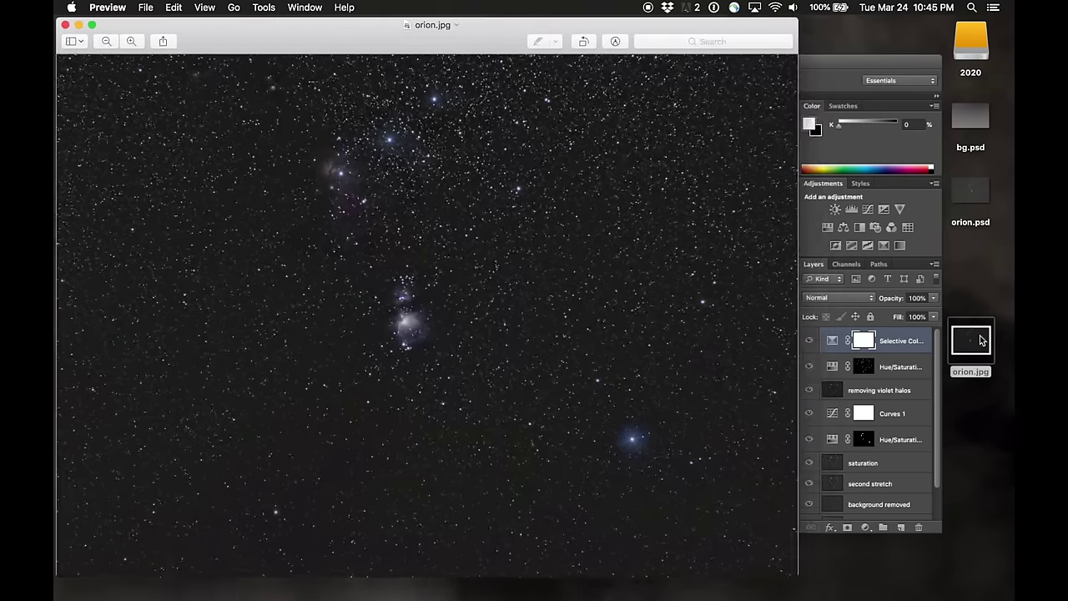
click(210, 8)
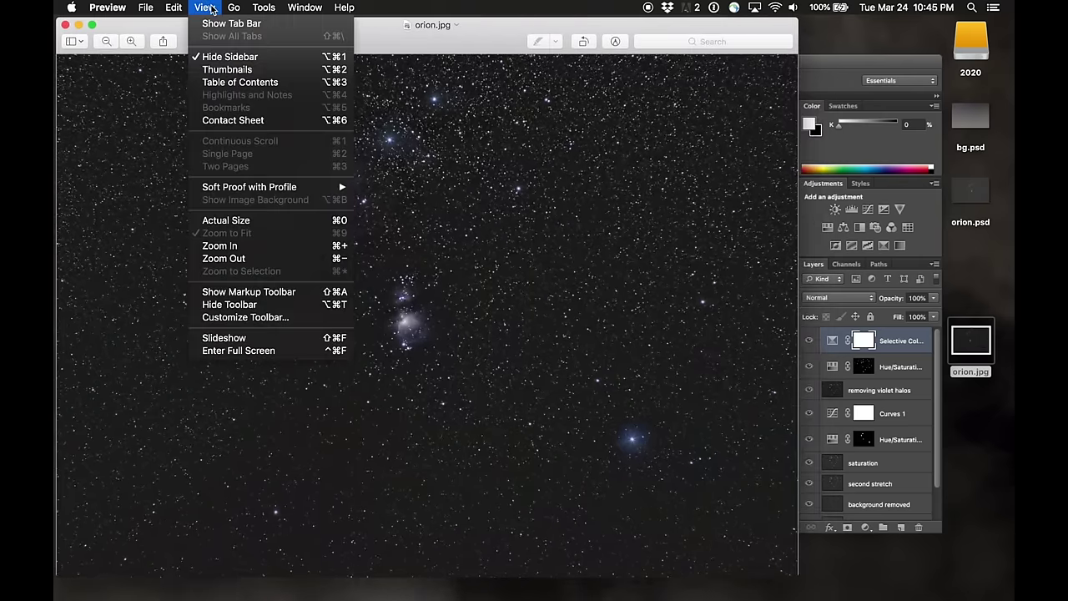
click(223, 351)
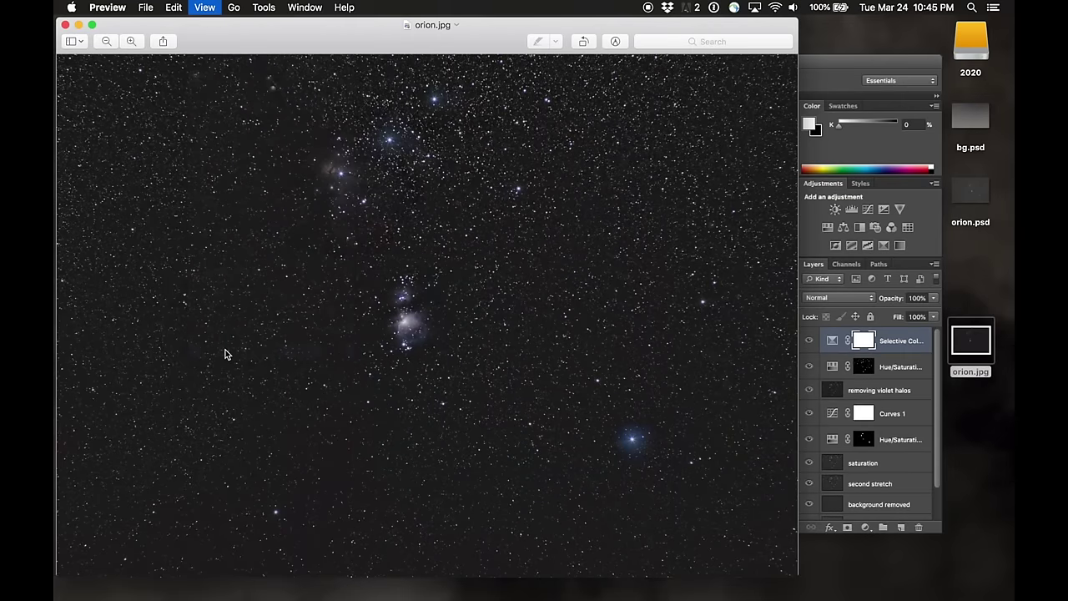